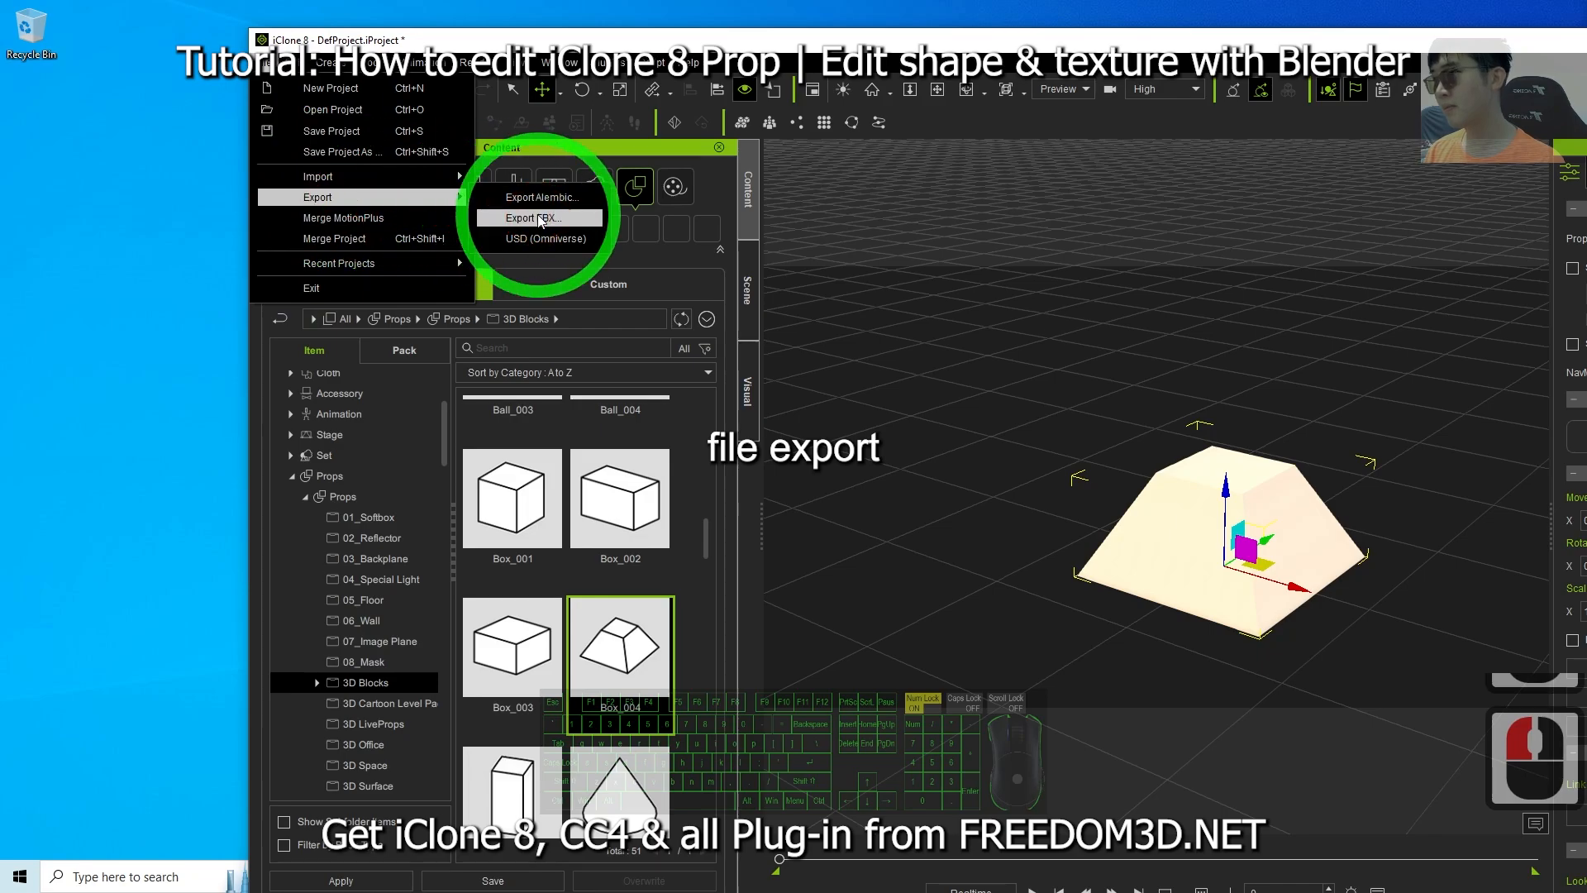
Open the FBX export for the selected prop and set the target tool preset to Blender.
left_click(529, 217)
left_click_drag(1038, 254, 609, 235)
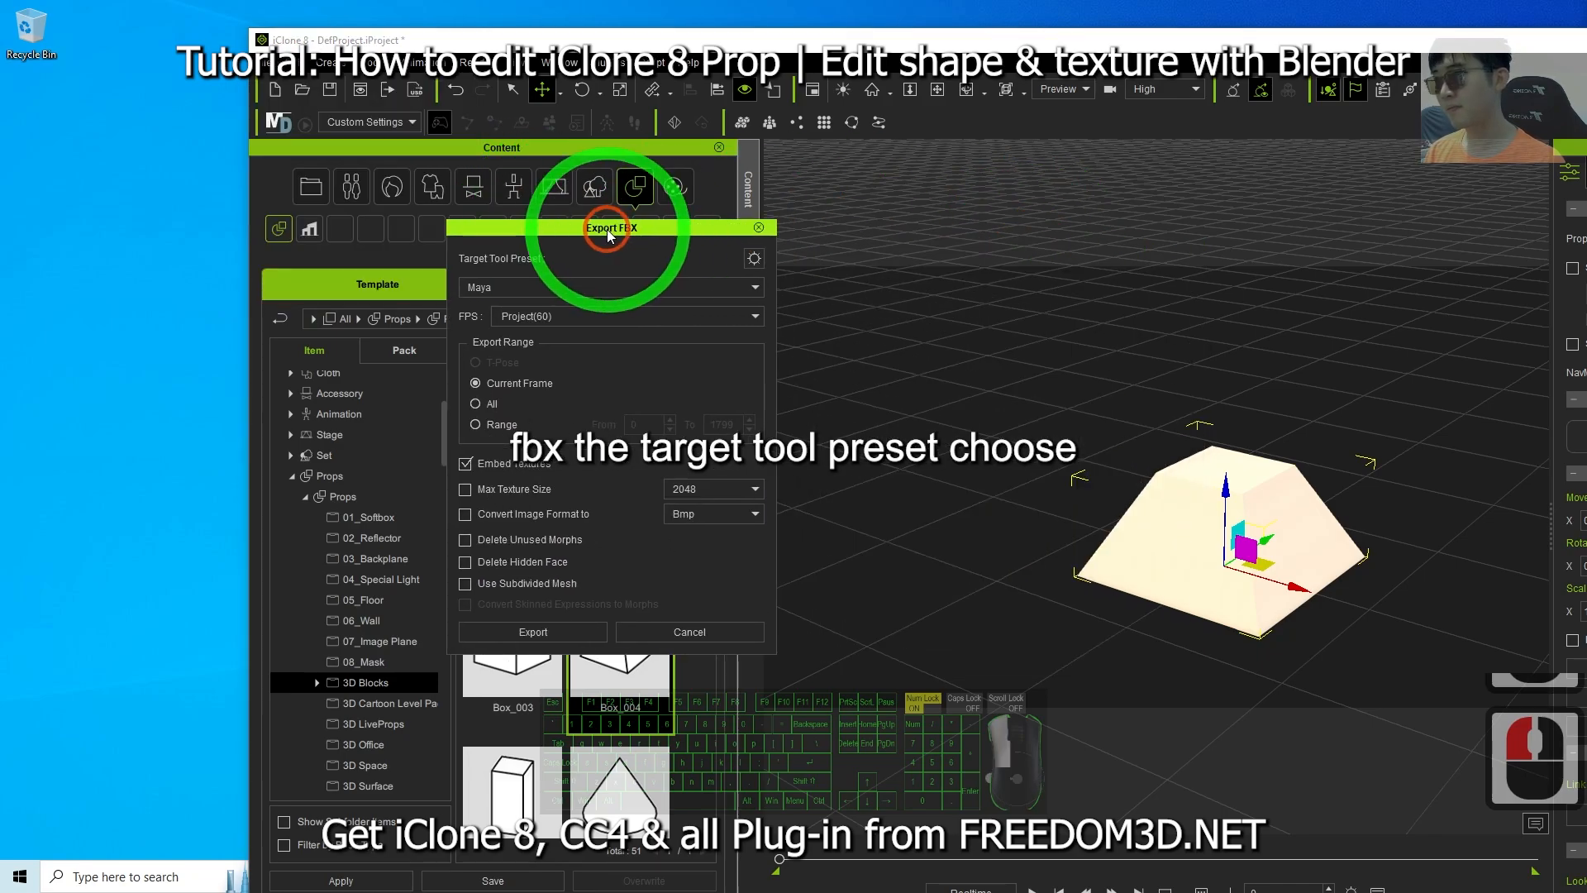
left_click(532, 286)
left_click(498, 366)
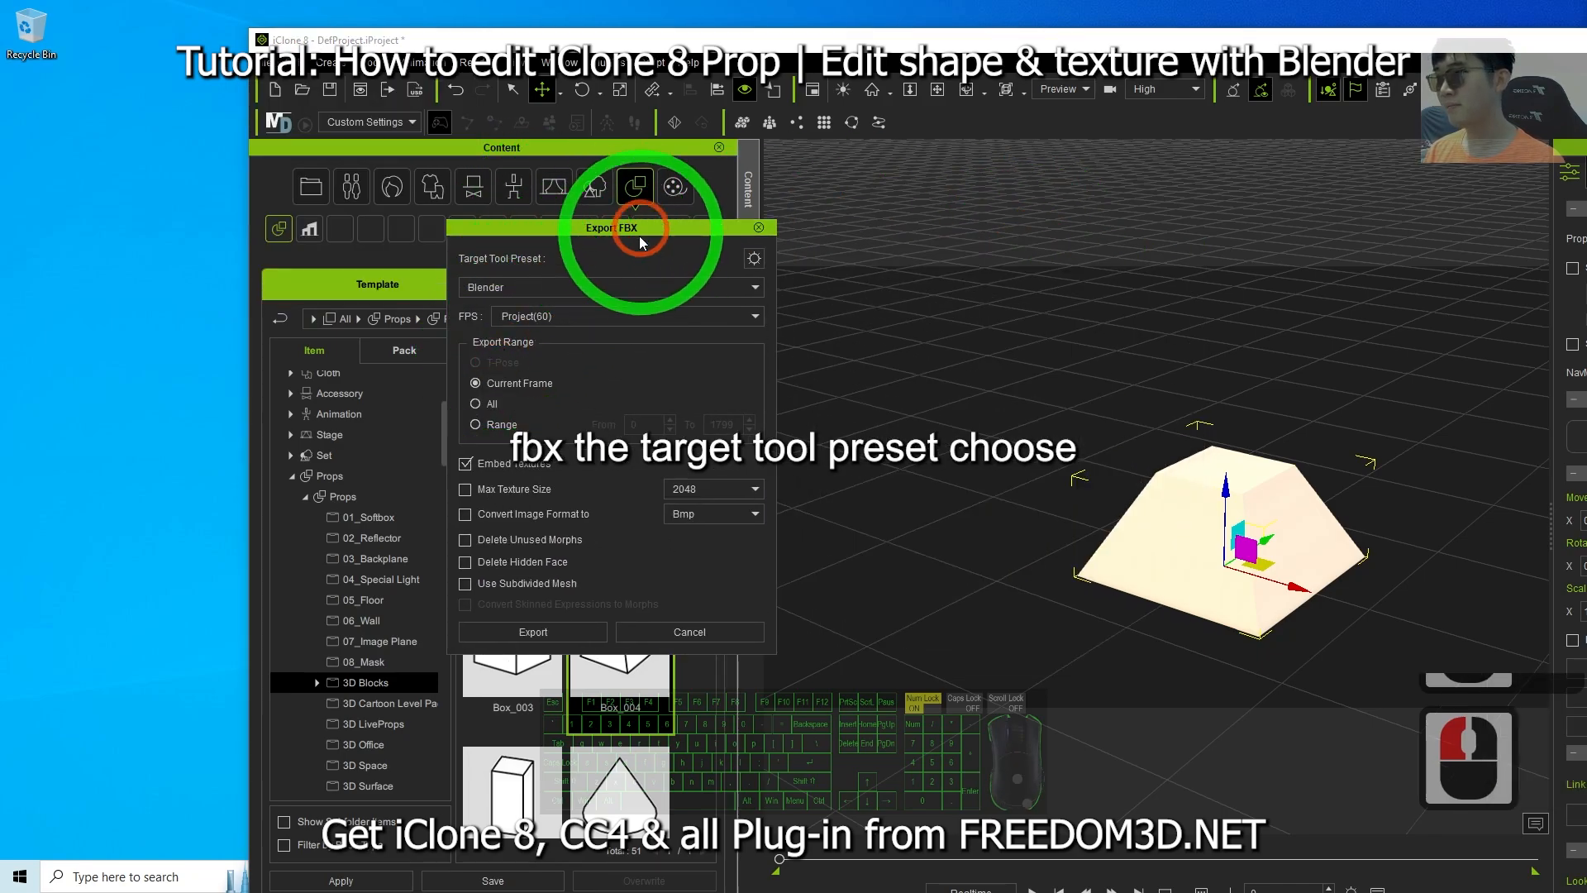
left_click_drag(643, 232, 956, 221)
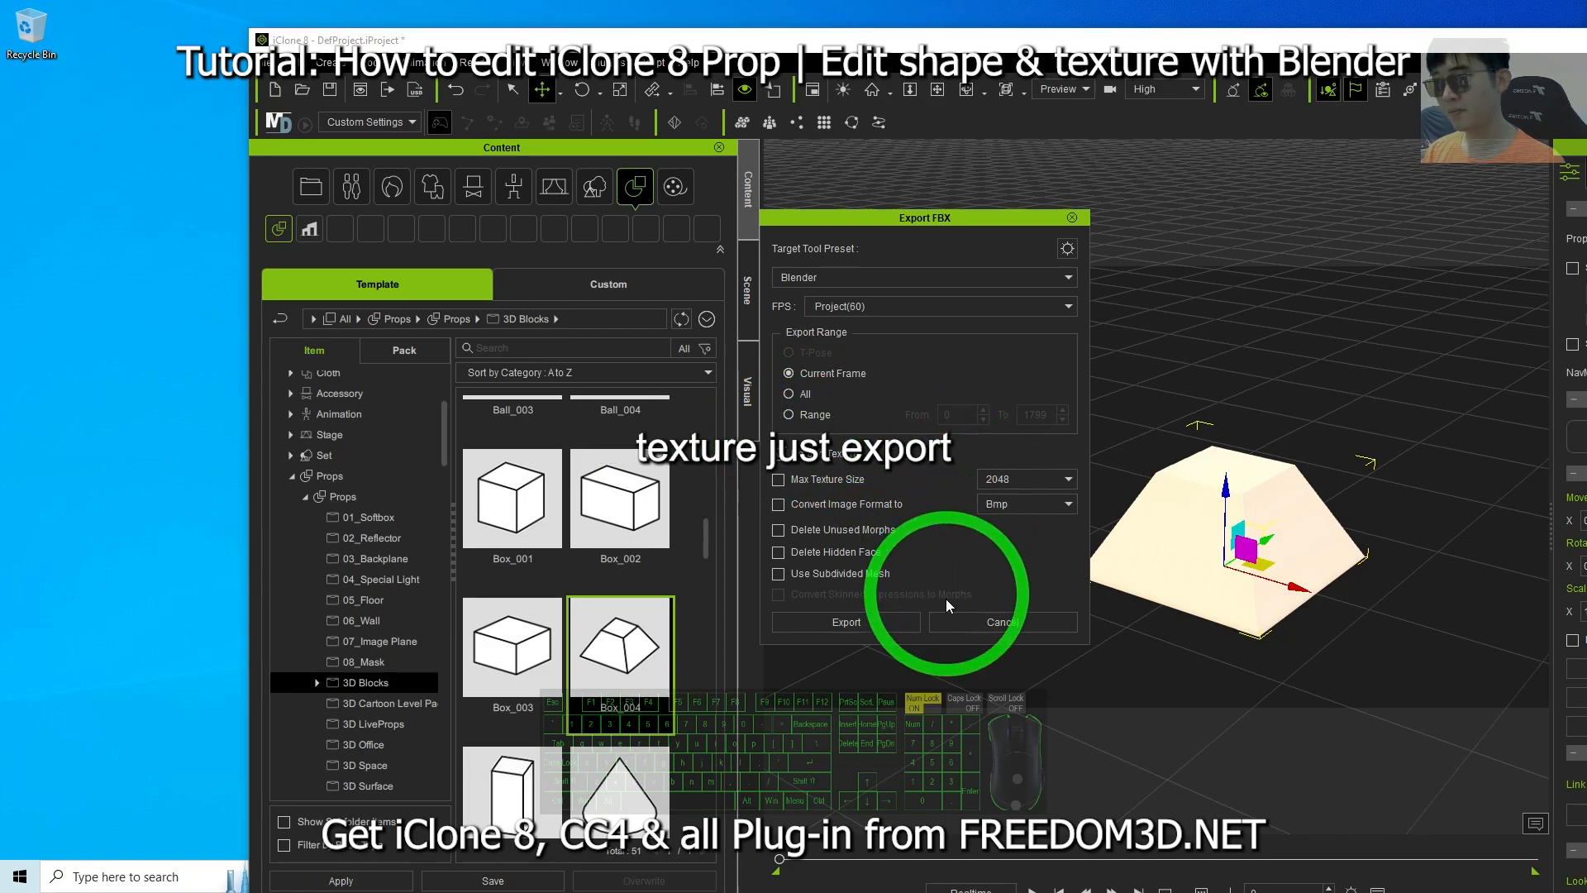
Start the export and browse the save location to the Desktop.
left_click(870, 623)
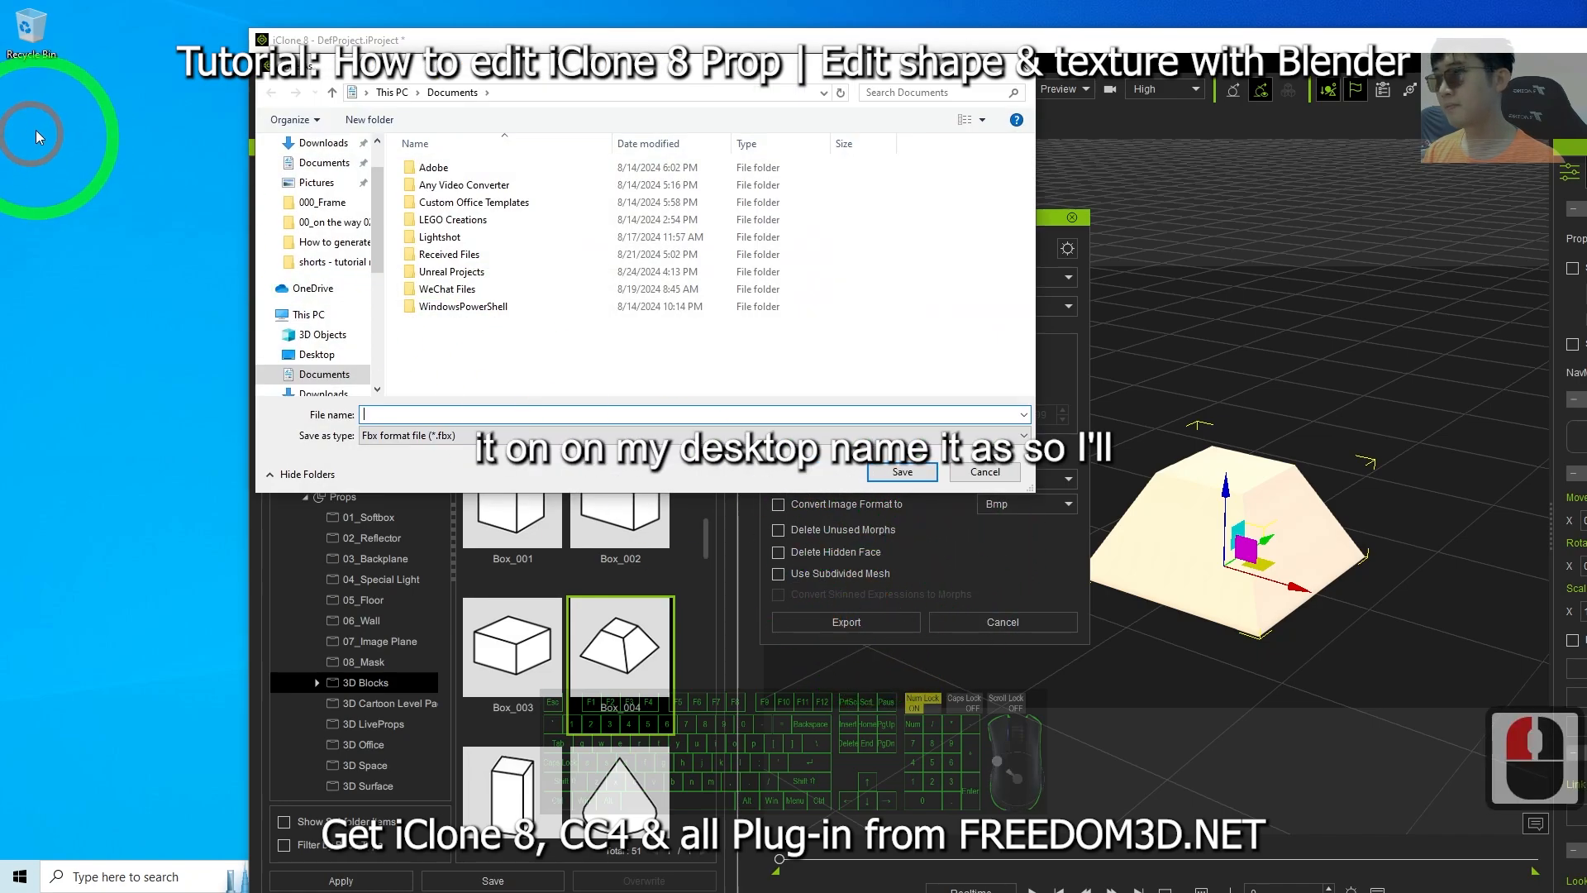
left_click_drag(379, 238, 373, 148)
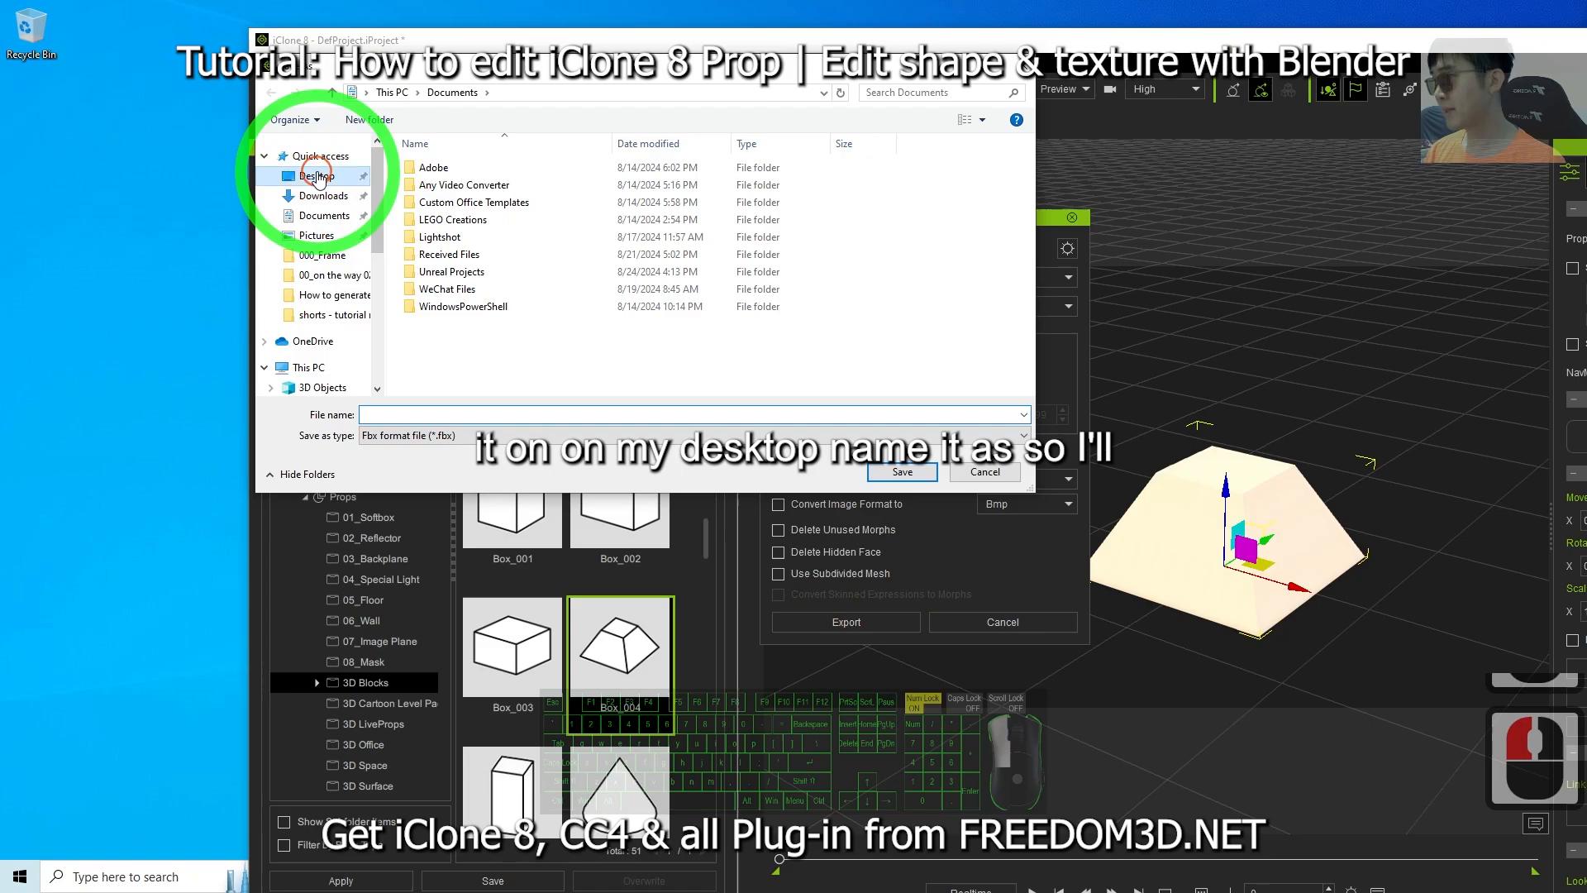
left_click(316, 175)
left_click(382, 414)
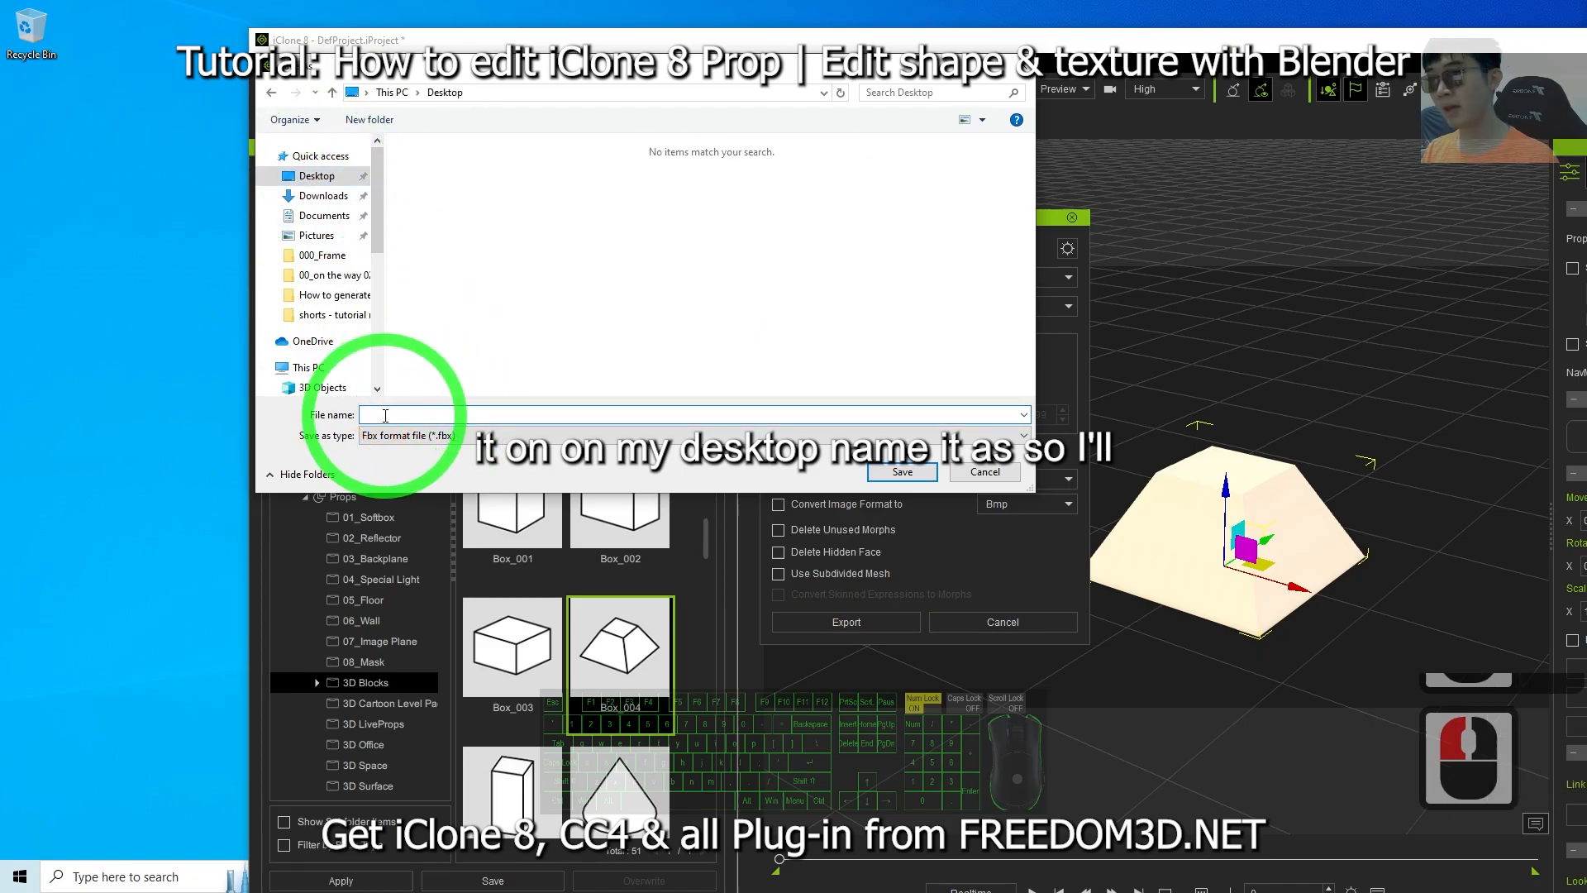
Create a new folder named model01 on the Desktop and open it.
right_click(433, 248)
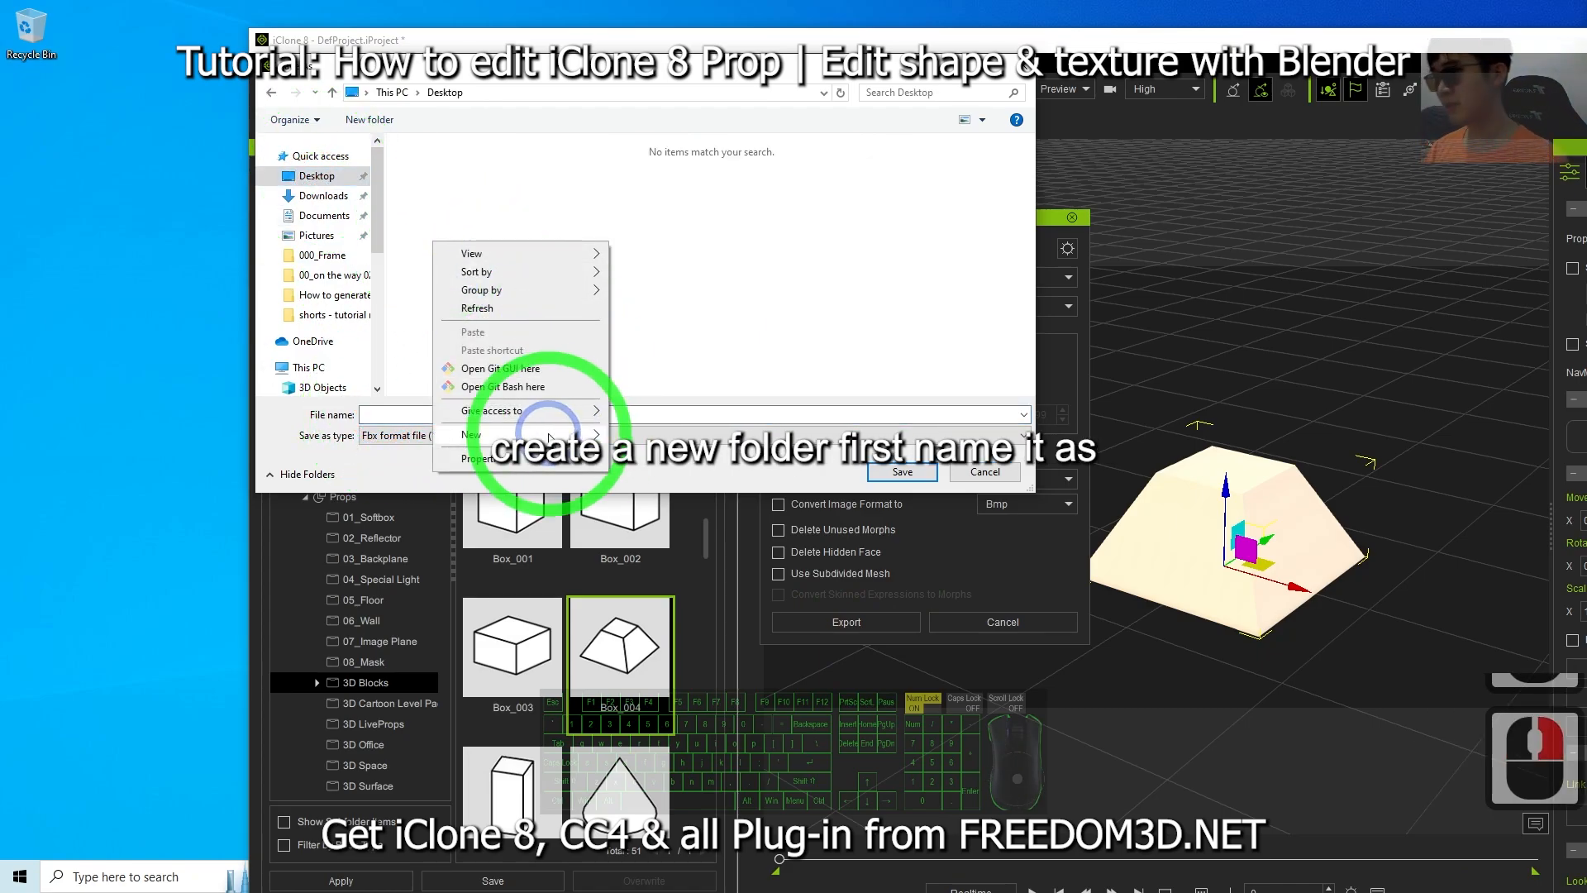
mouse_move(579, 434)
left_click(661, 435)
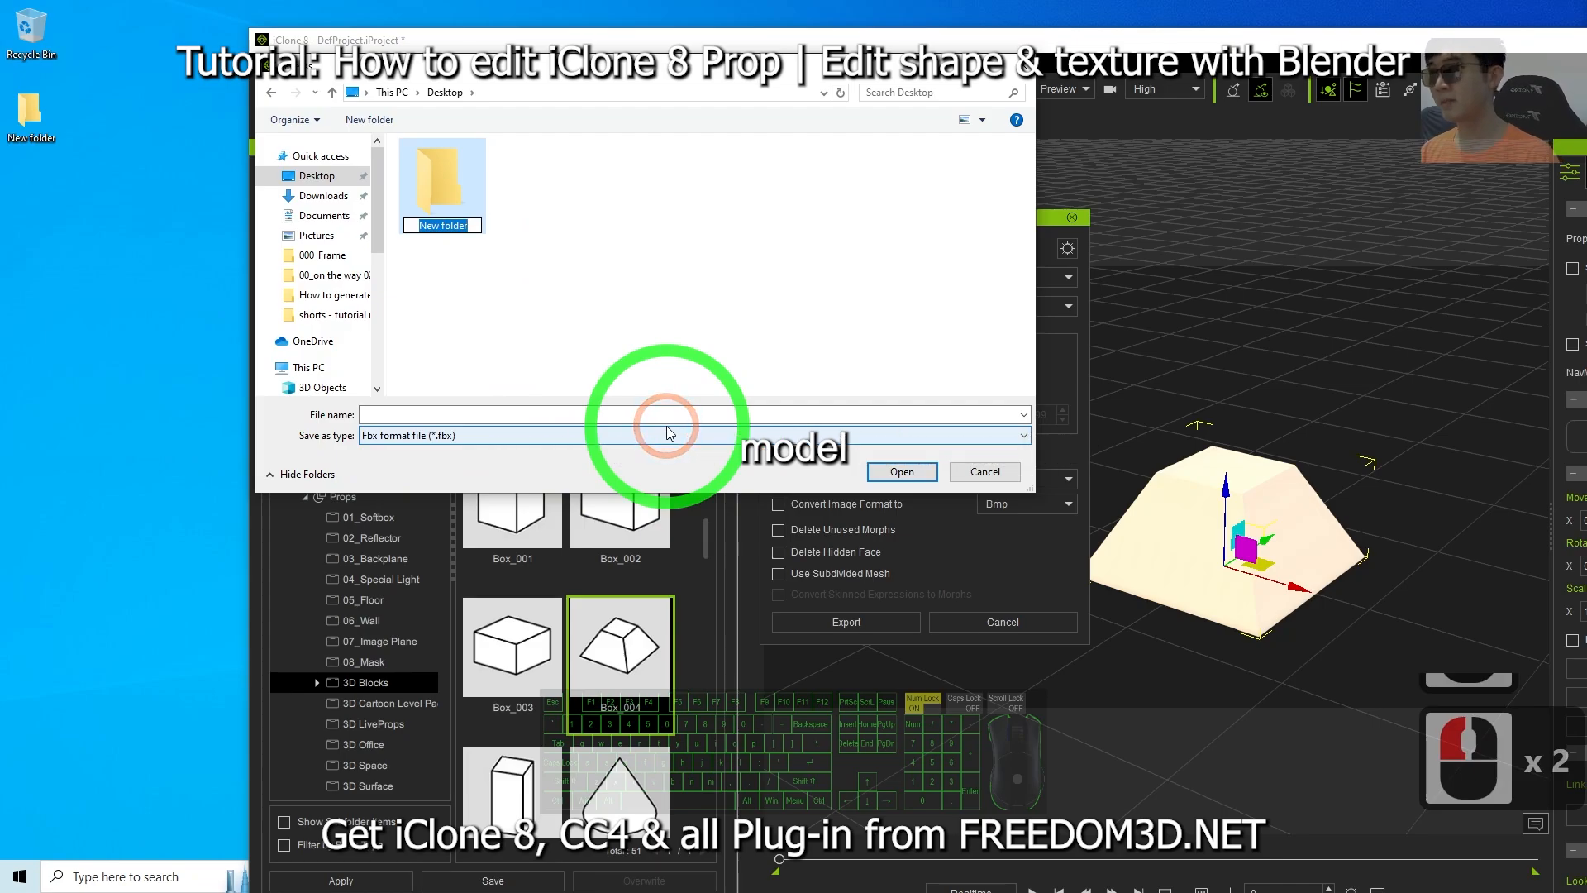
type("model01")
key("Return")
key("Return")
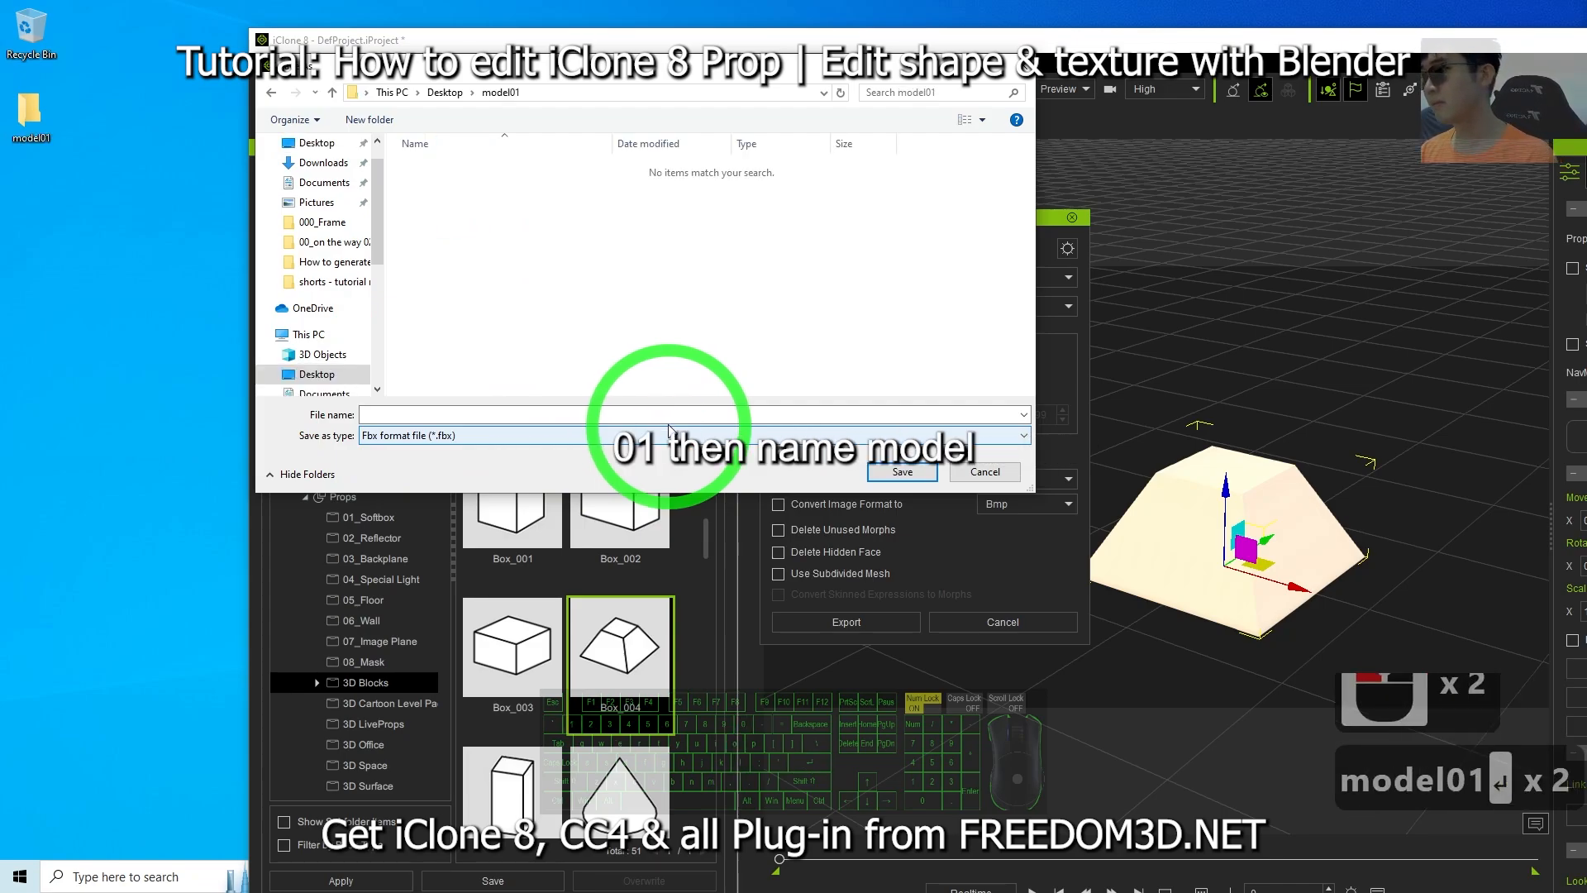
Save the FBX file as model01 inside the model01 folder.
left_click(474, 409)
type("mo")
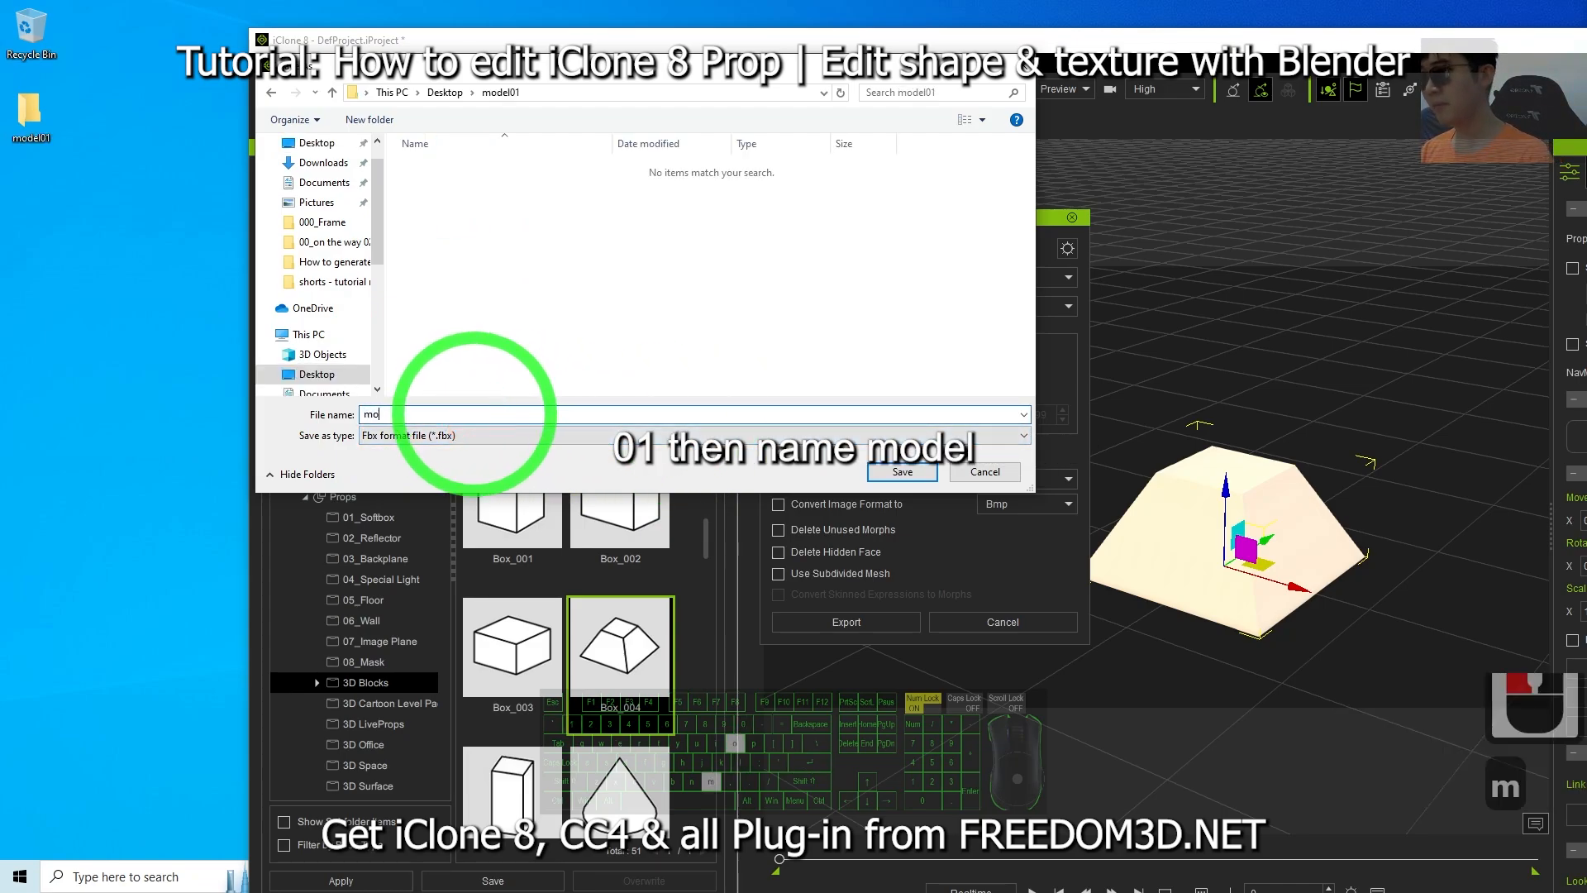
type("del01")
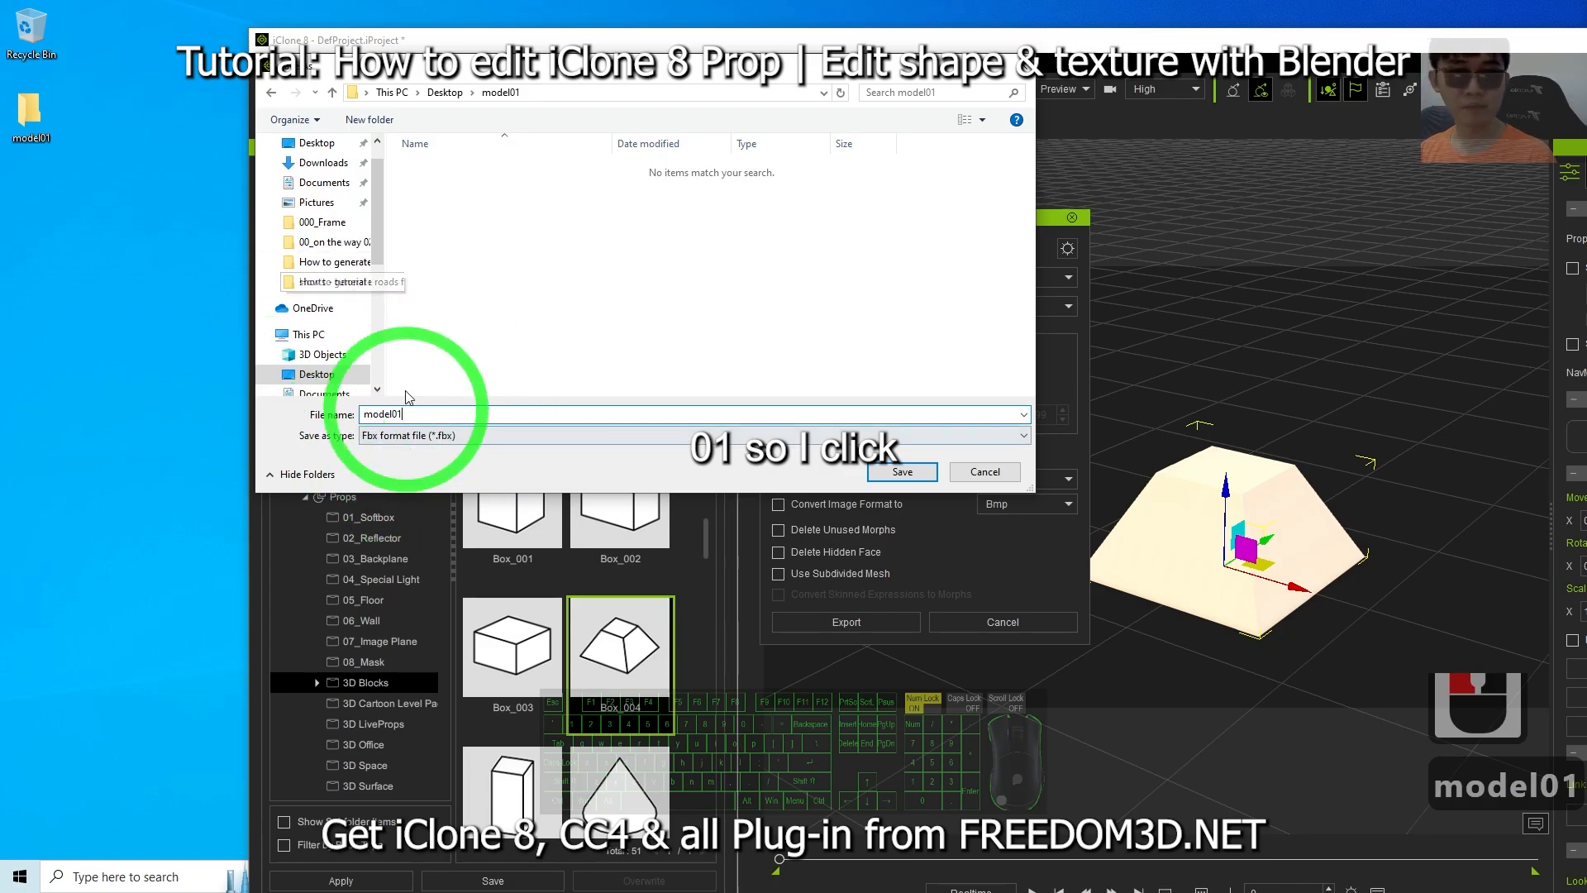
left_click(904, 471)
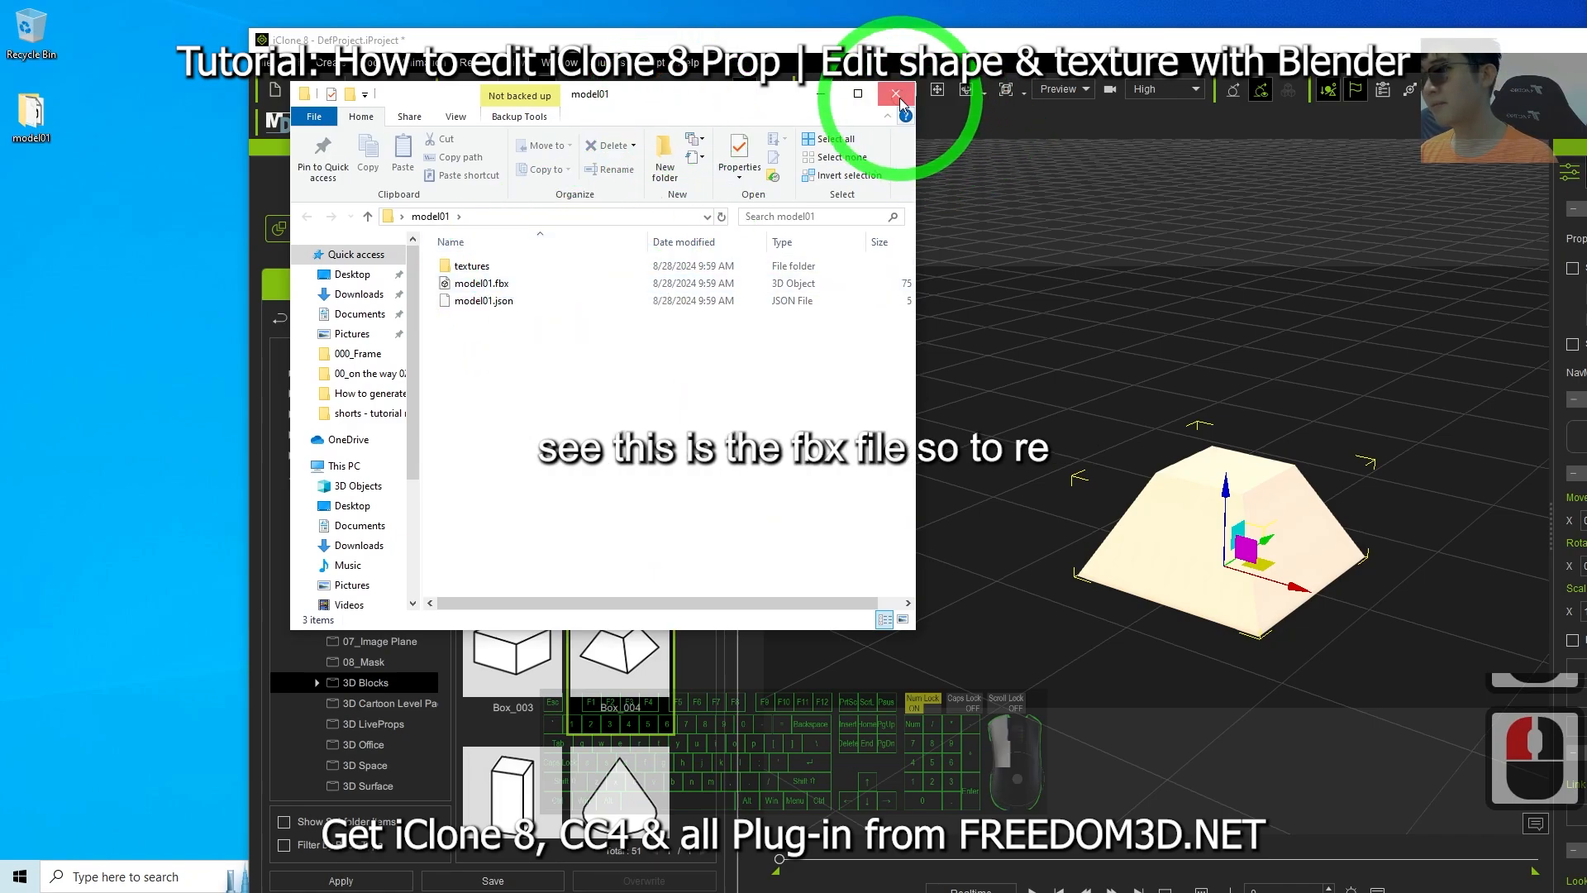
Open the model01 folder on the Desktop to inspect the exported files.
left_click(896, 93)
double_click(32, 112)
left_click(672, 99)
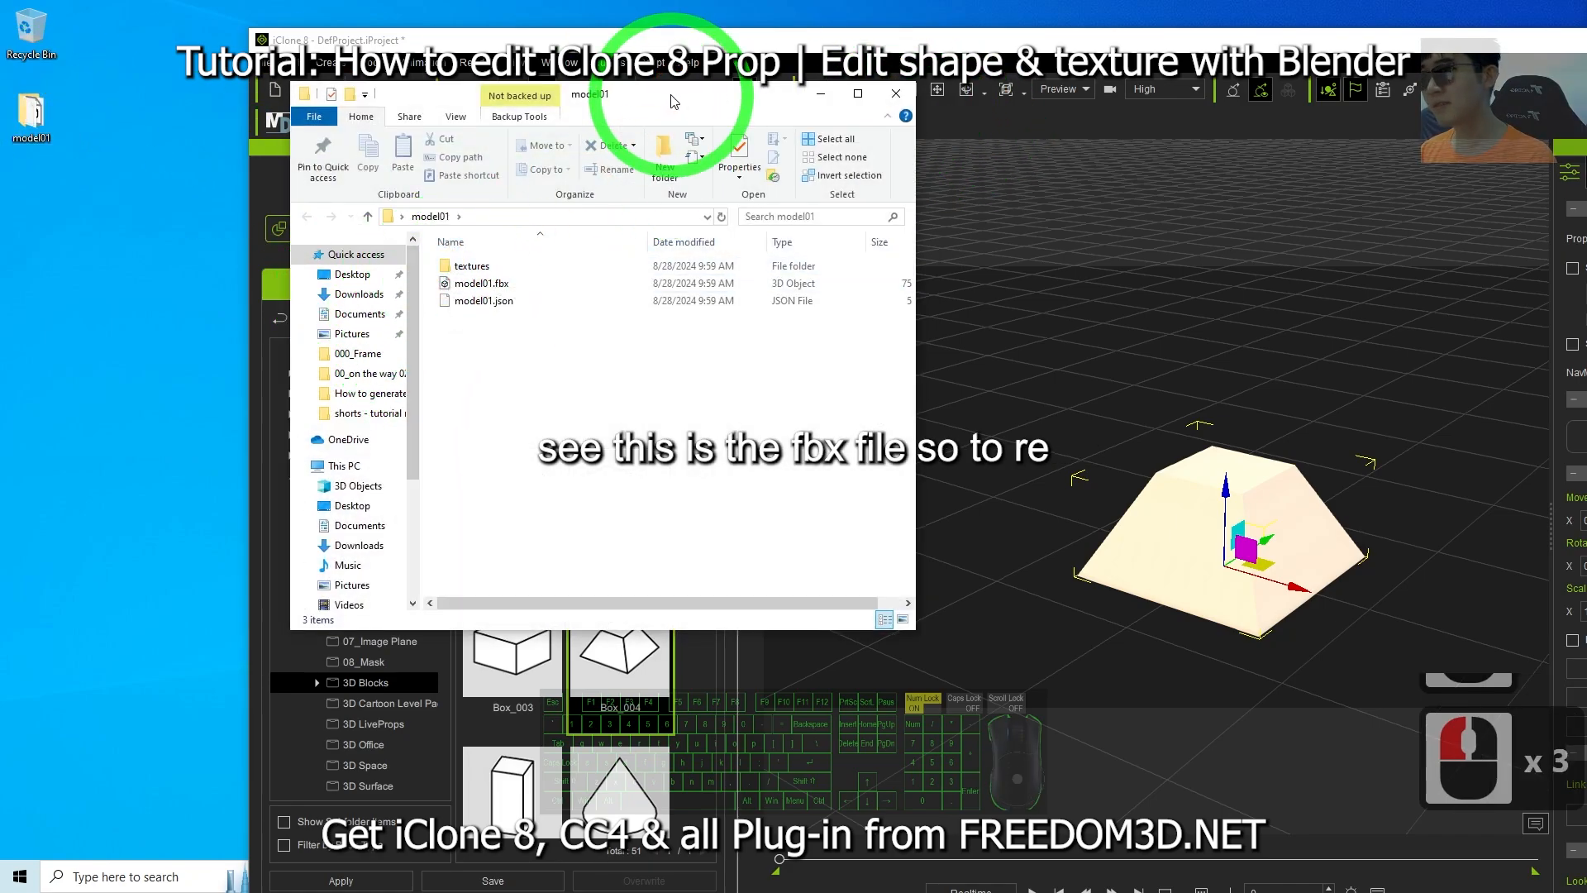
left_click_drag(672, 100, 514, 119)
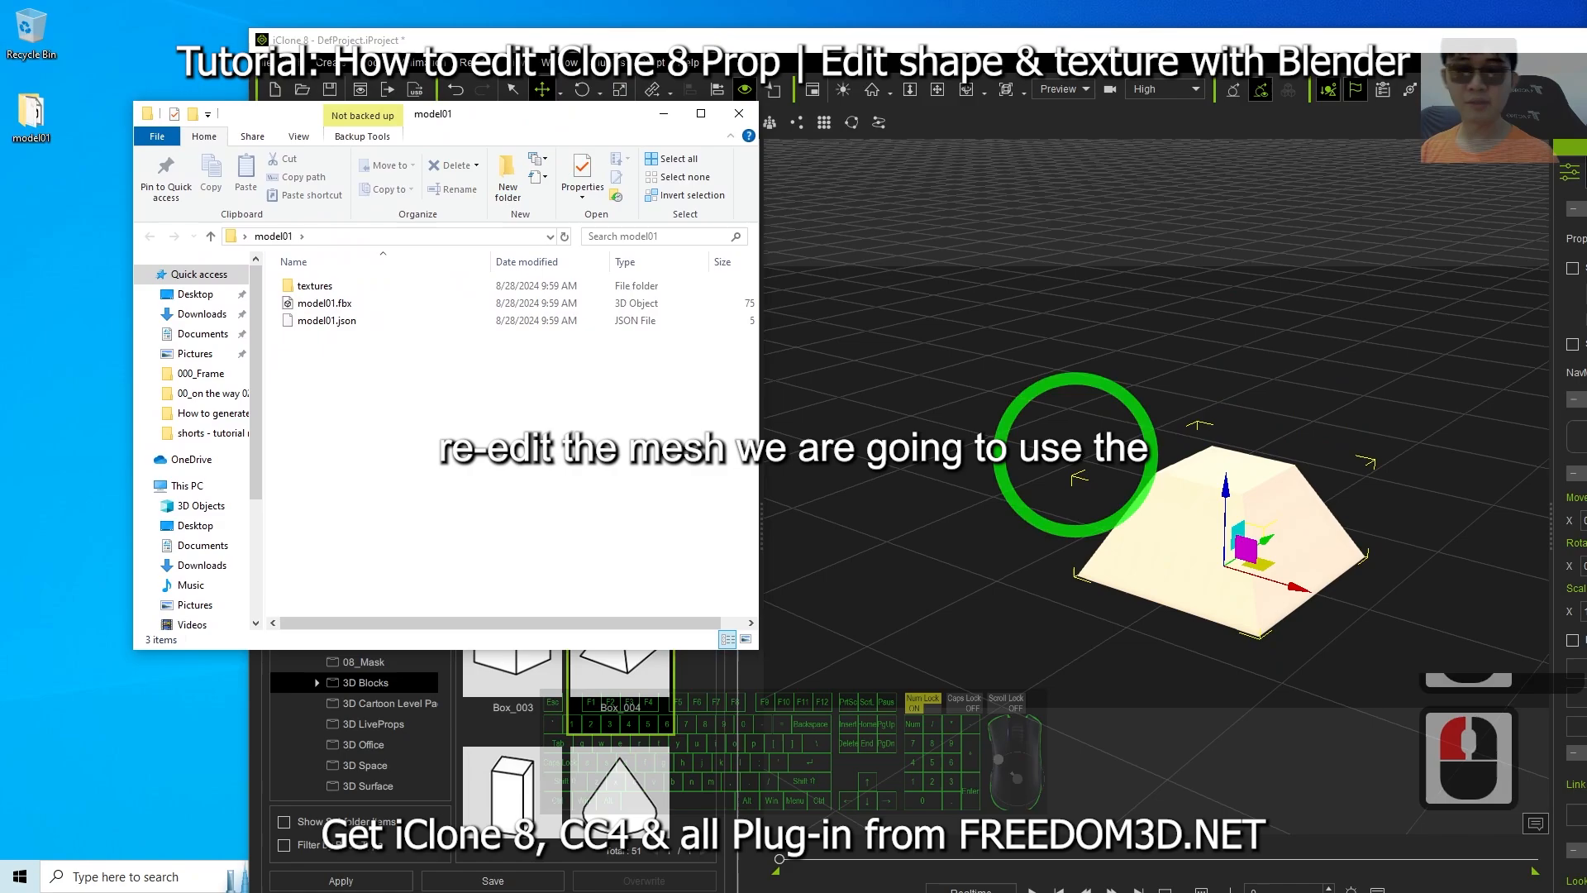
Minimize iClone, switch to Blender and dismiss its splash screen.
left_click_drag(1423, 40, 1248, 2)
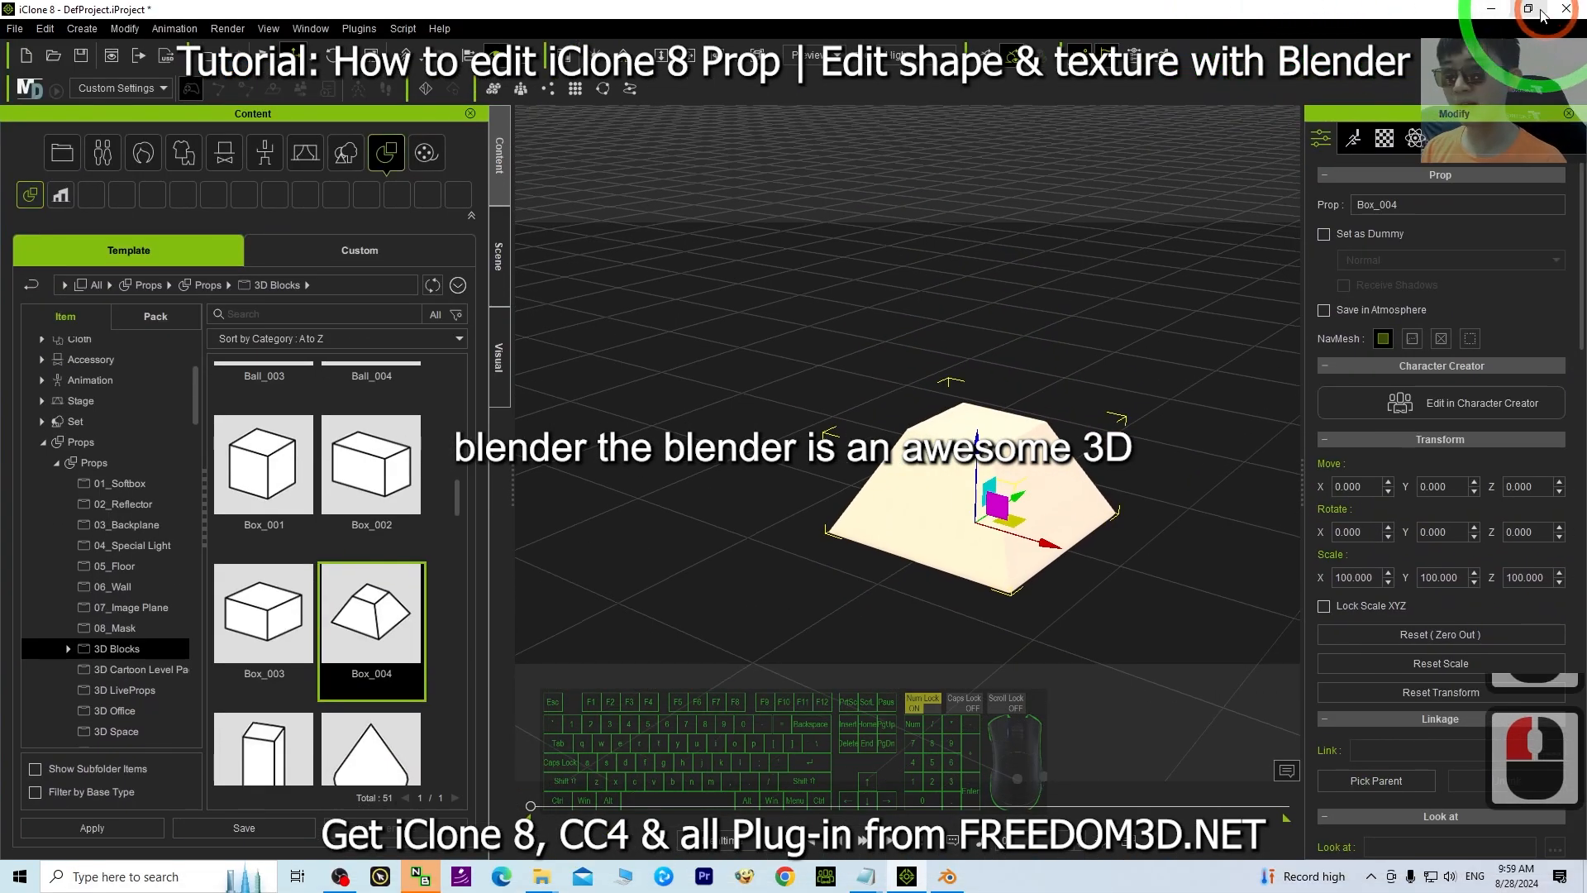
left_click(1491, 9)
left_click(946, 876)
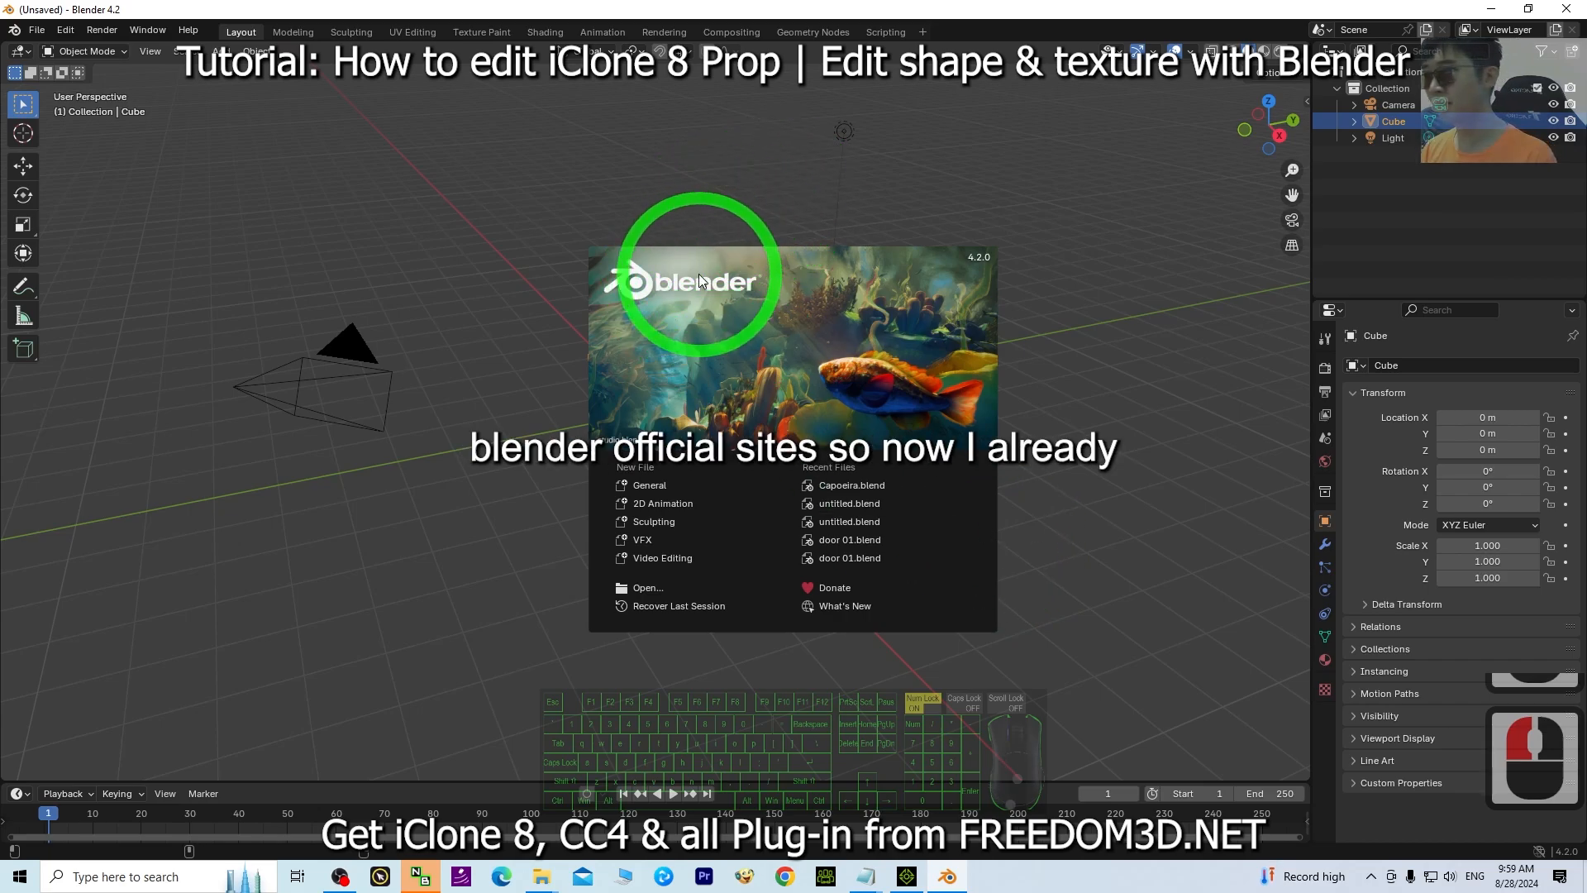
left_click(355, 569)
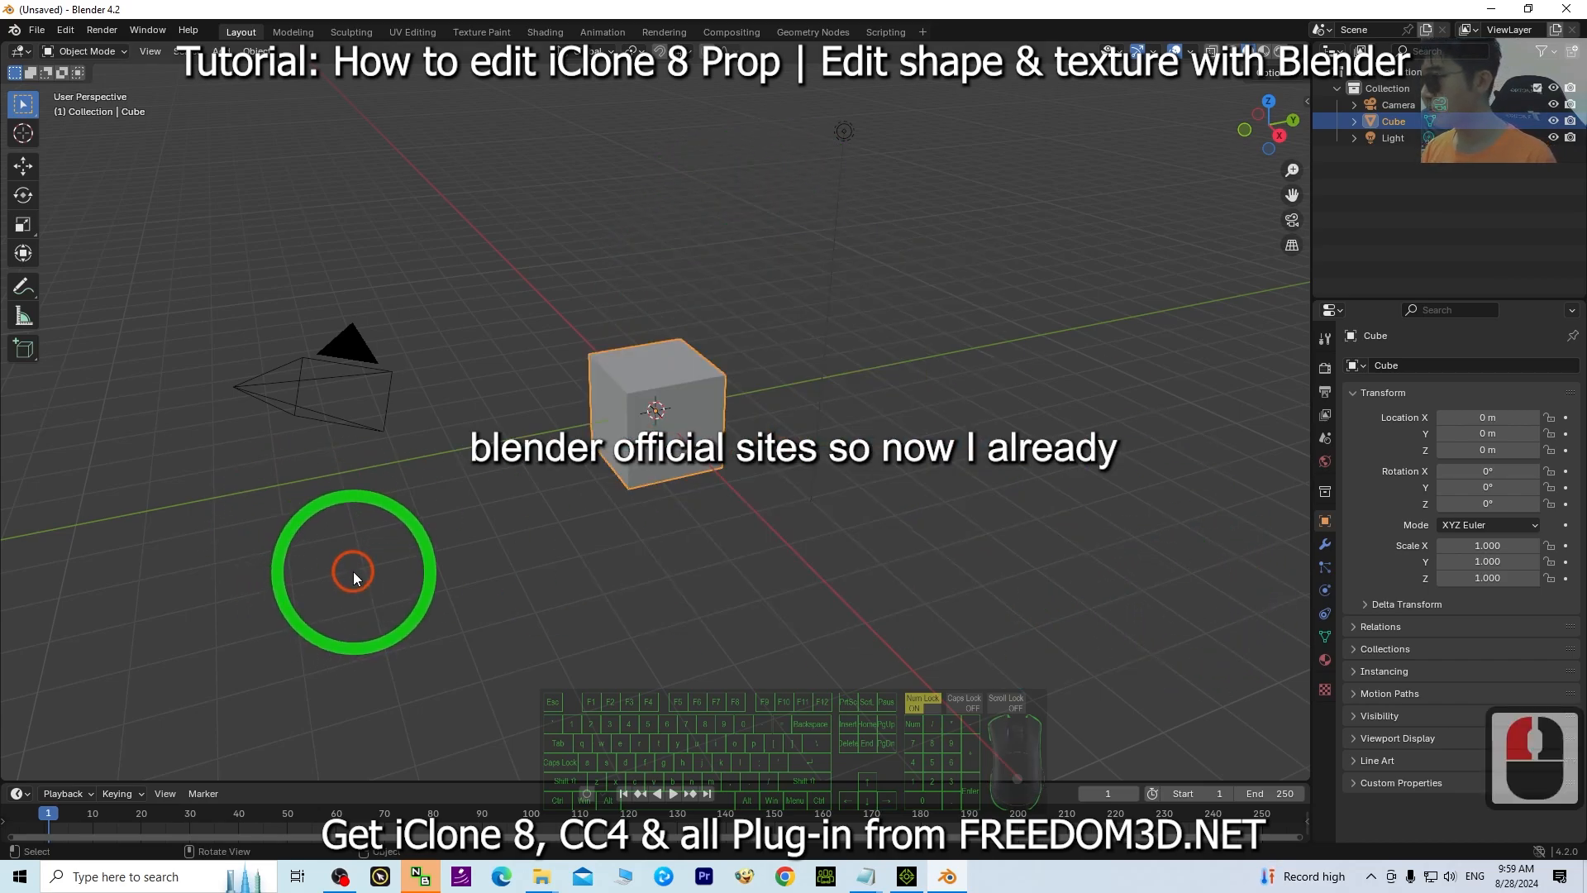
Select all default objects in the Blender scene and delete them.
left_click(549, 600)
left_click(525, 248)
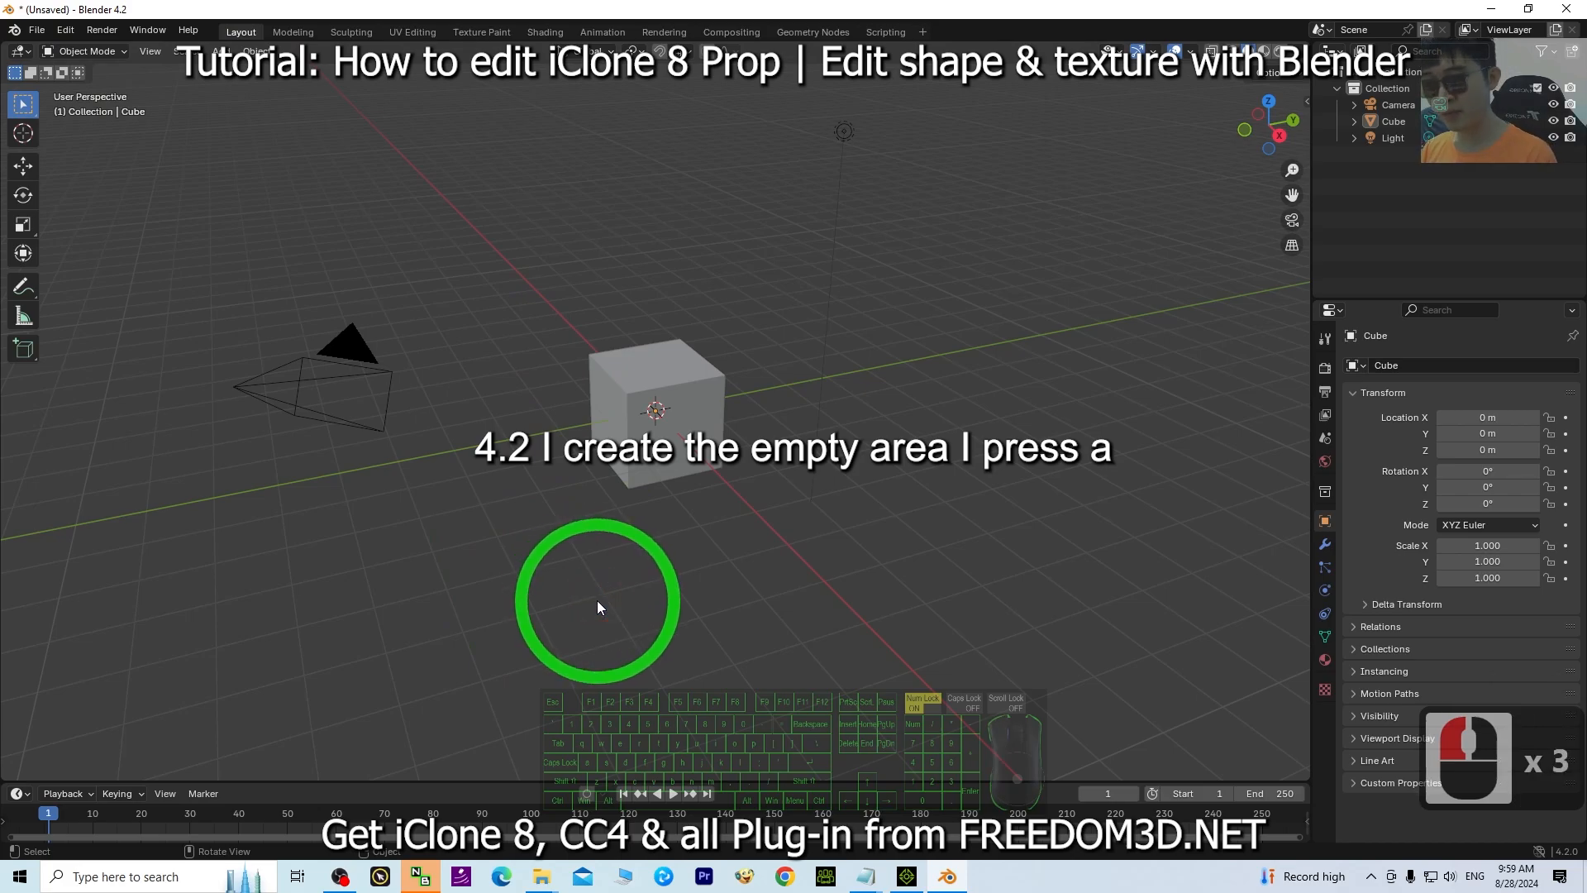
key("a")
key("Delete")
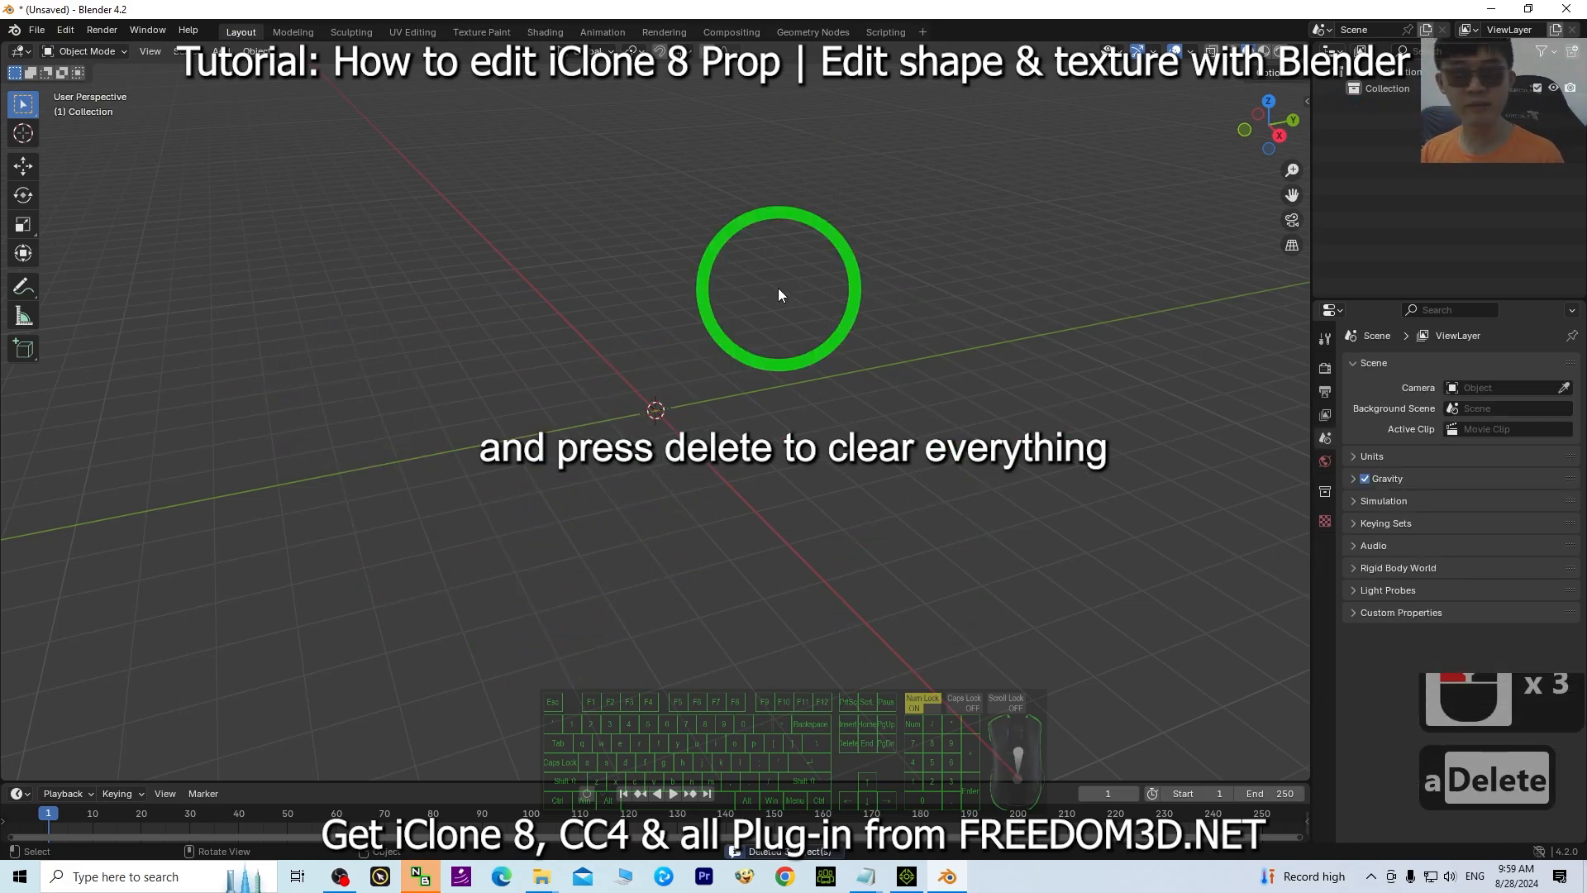
Import model01.fbx from the Desktop model01 folder as FBX.
double_click(545, 9)
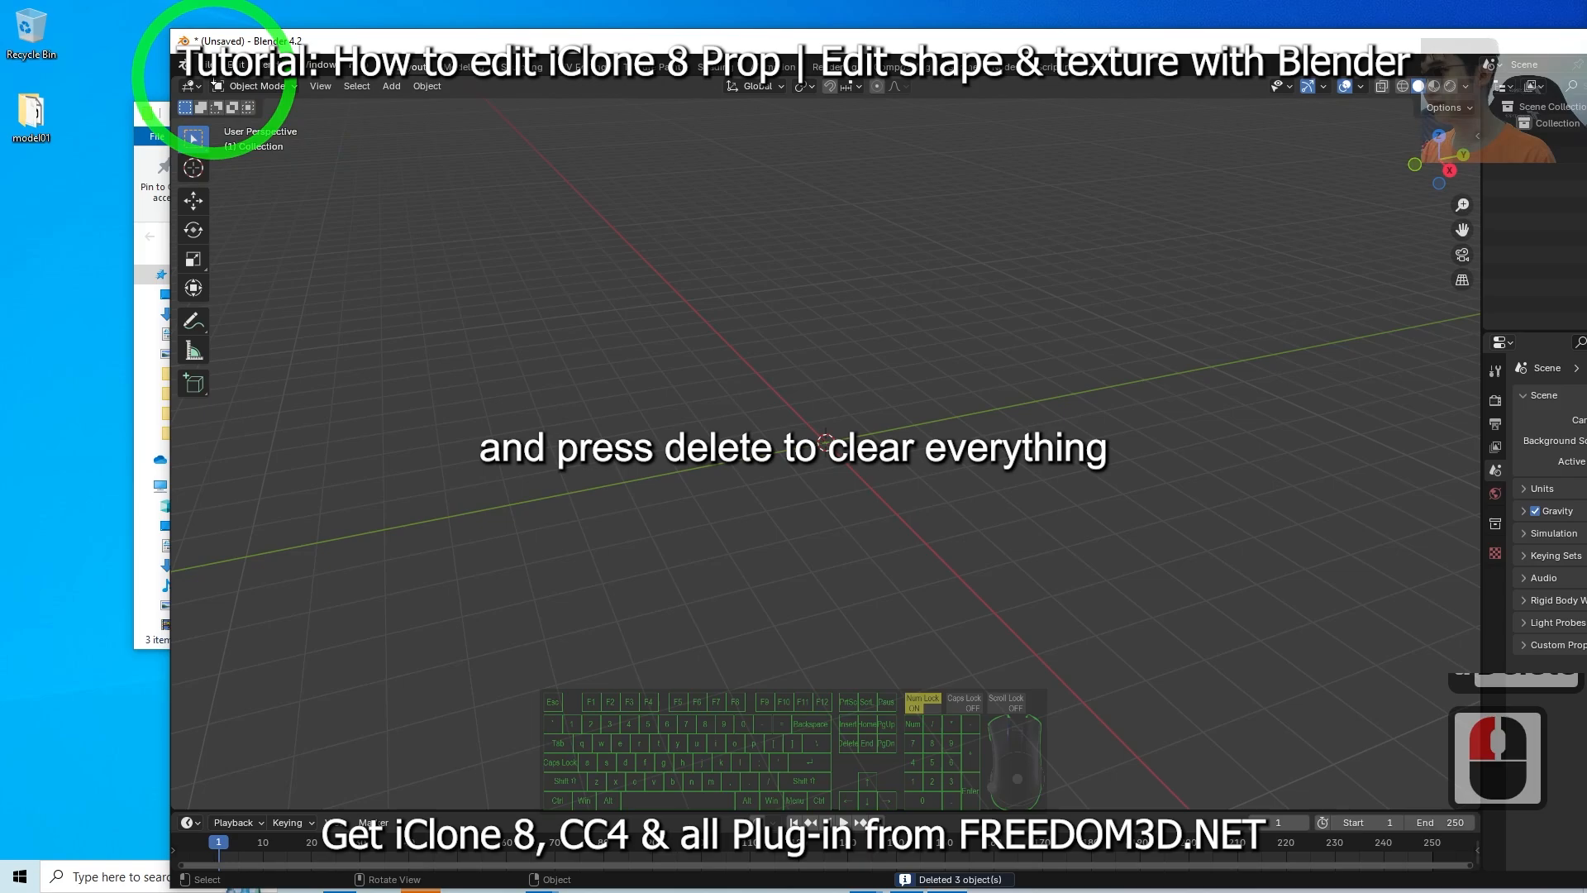
left_click(199, 65)
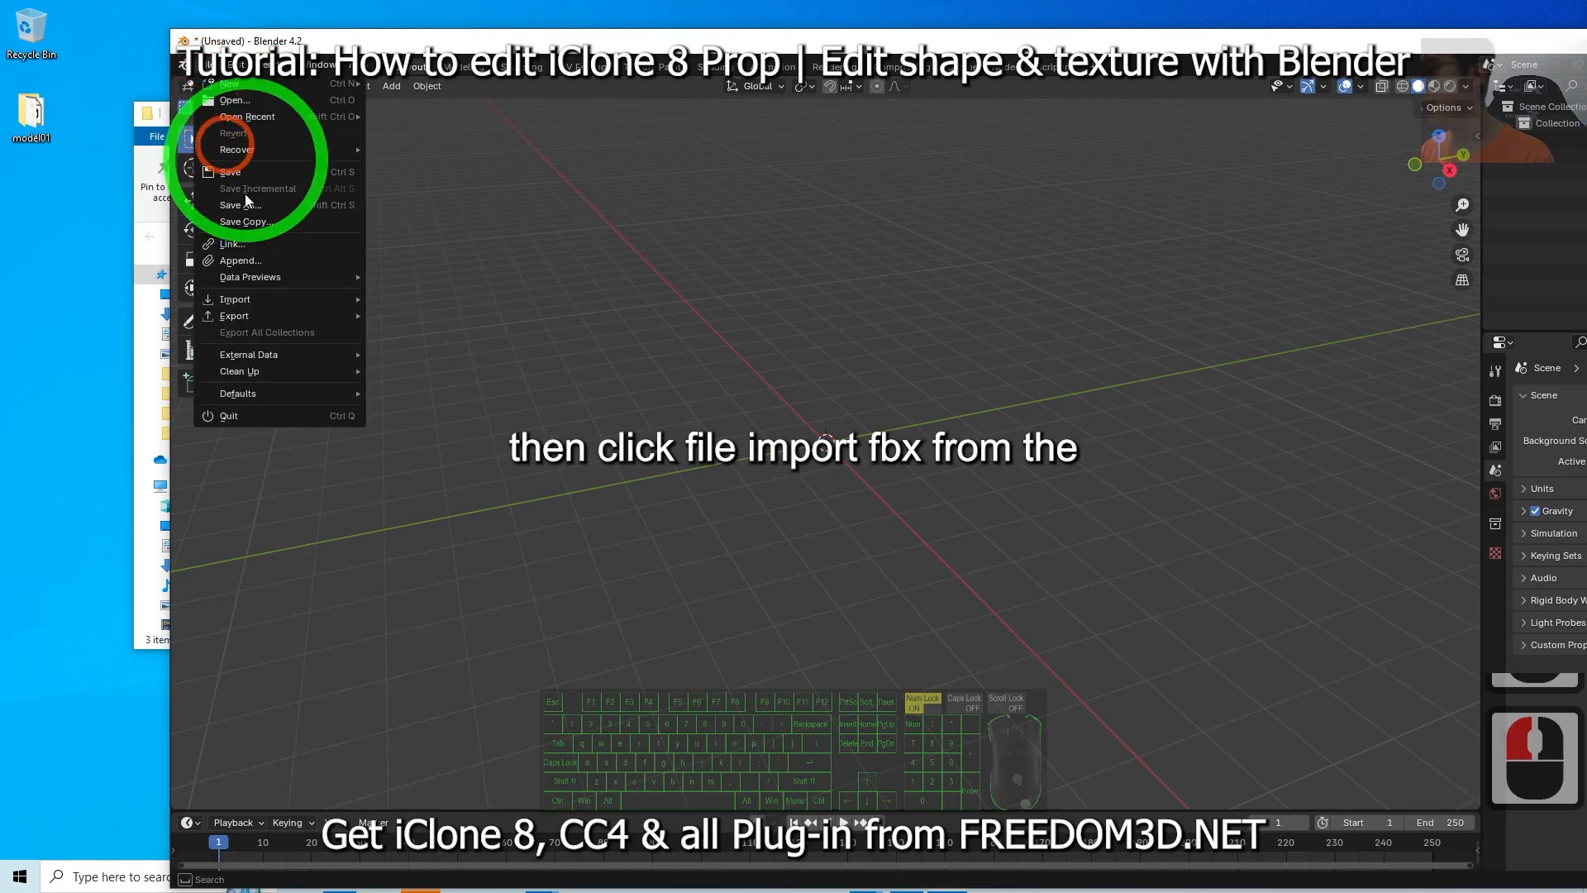
mouse_move(255, 301)
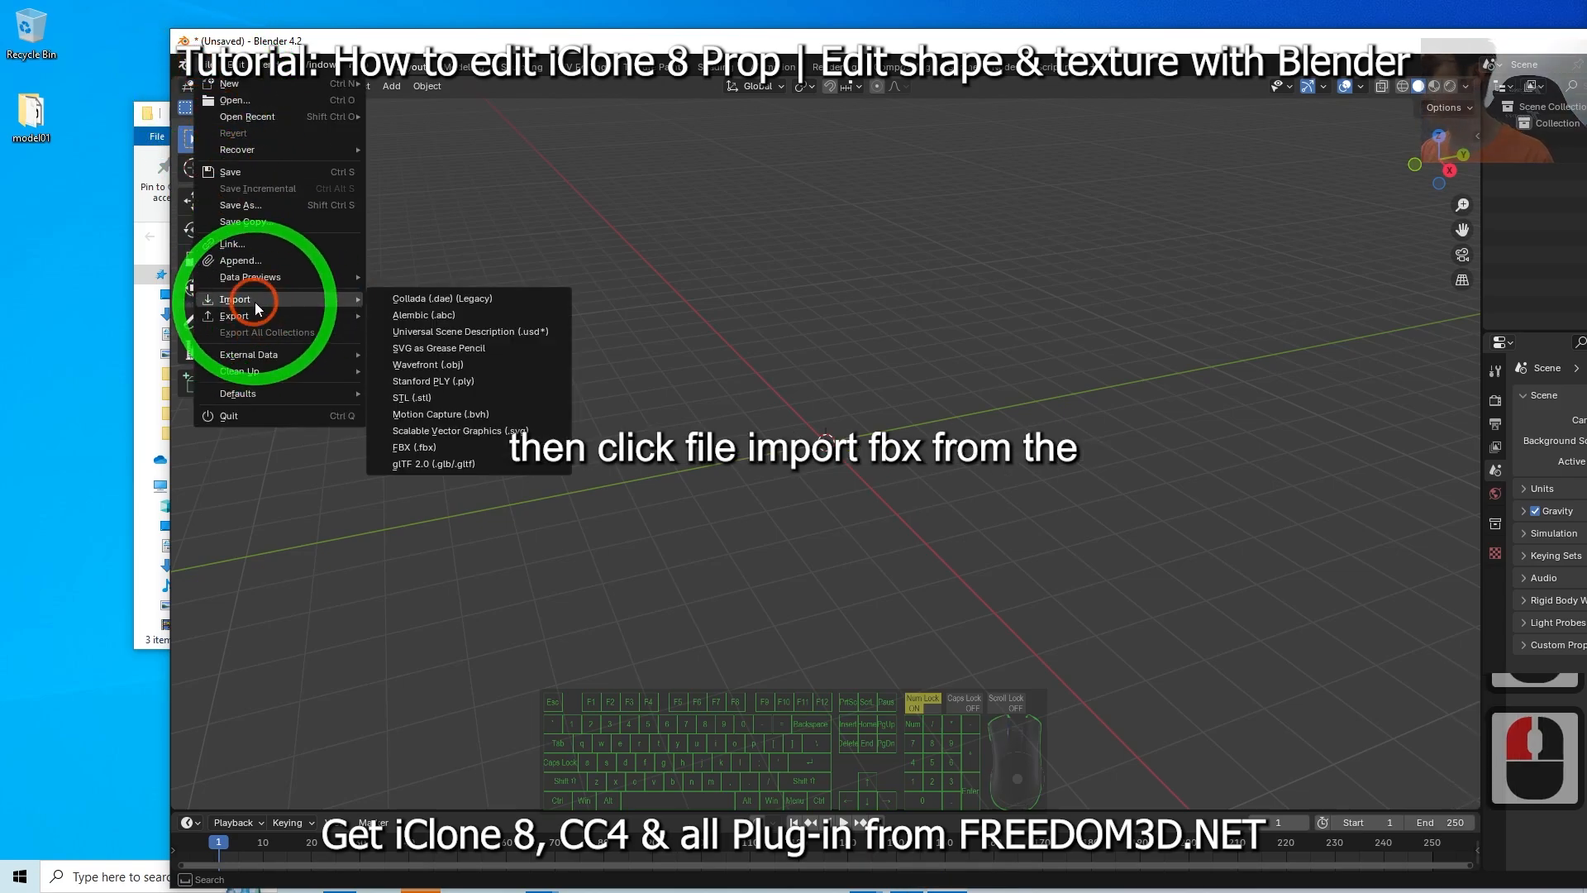
left_click(423, 446)
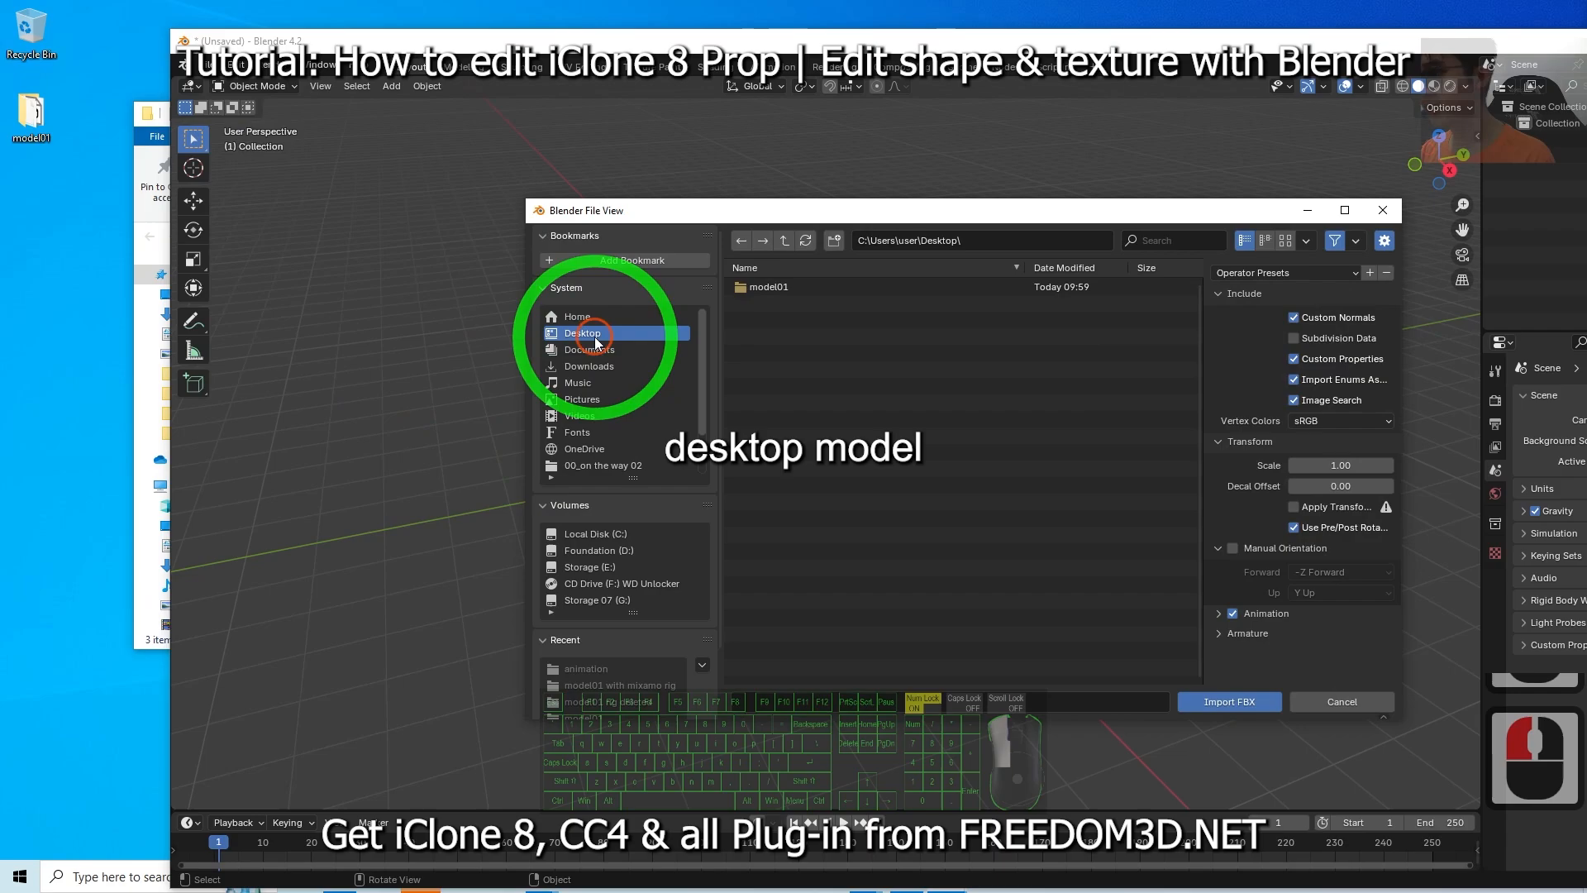
double_click(753, 288)
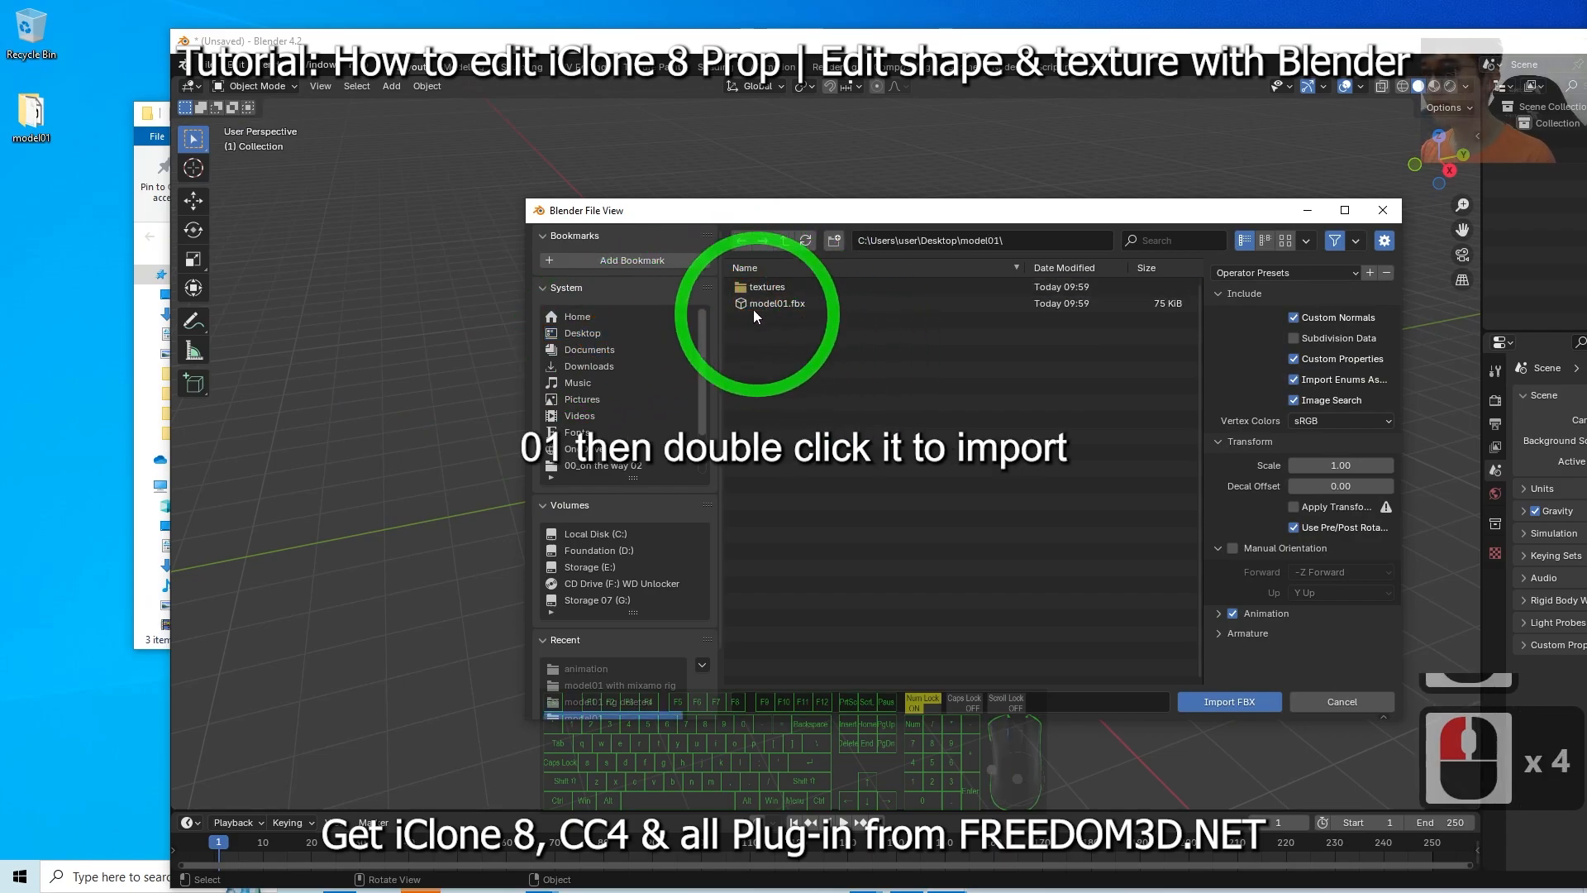
left_click(773, 304)
double_click(763, 304)
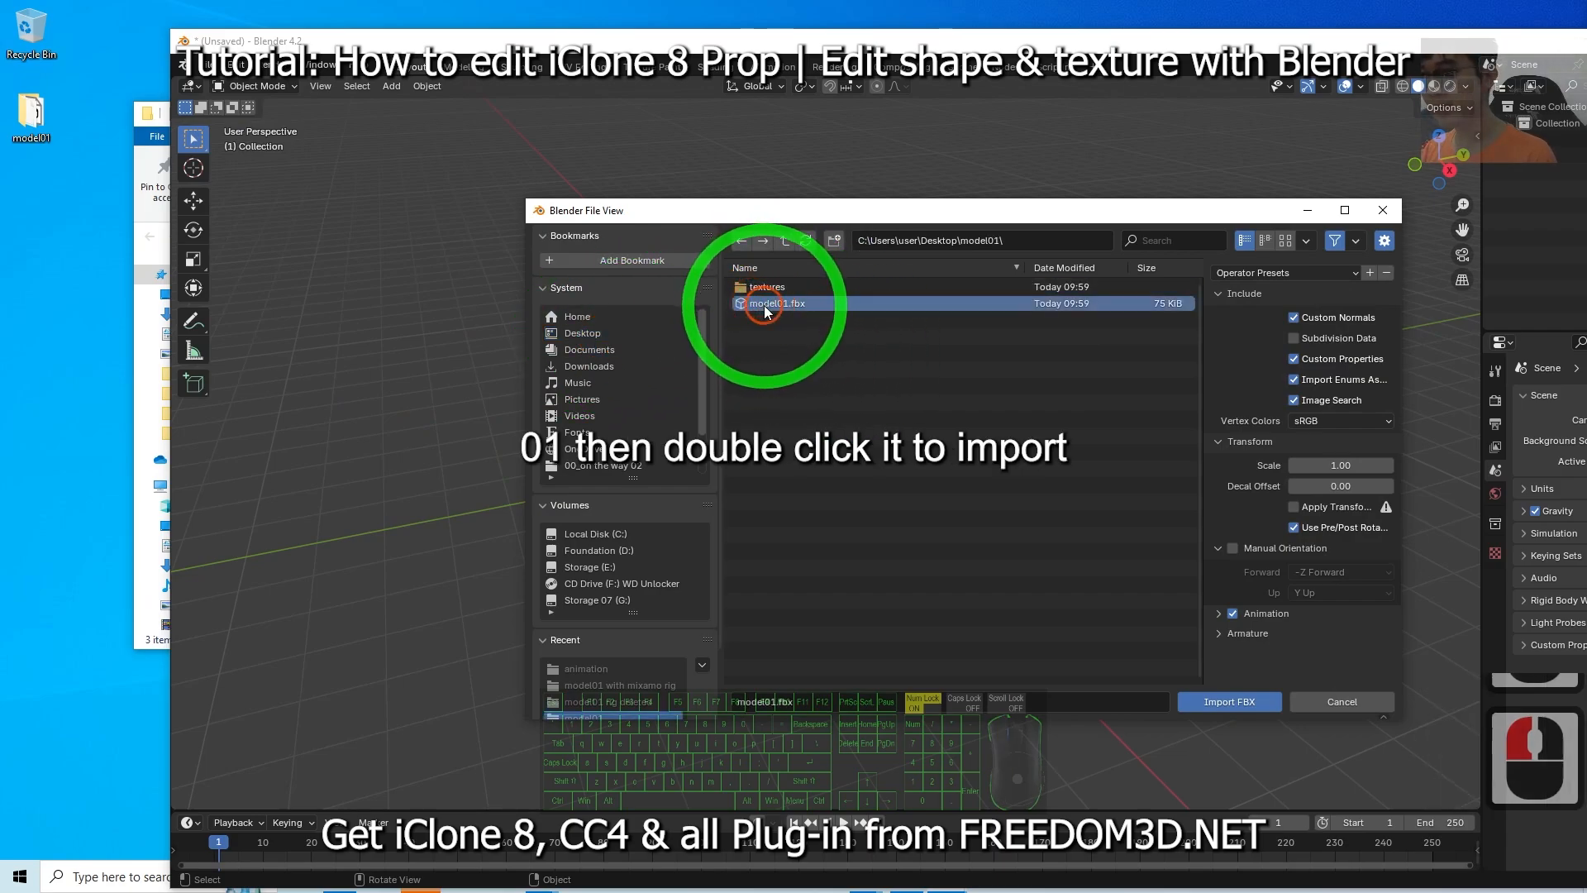
scroll(942, 476, "up", 10)
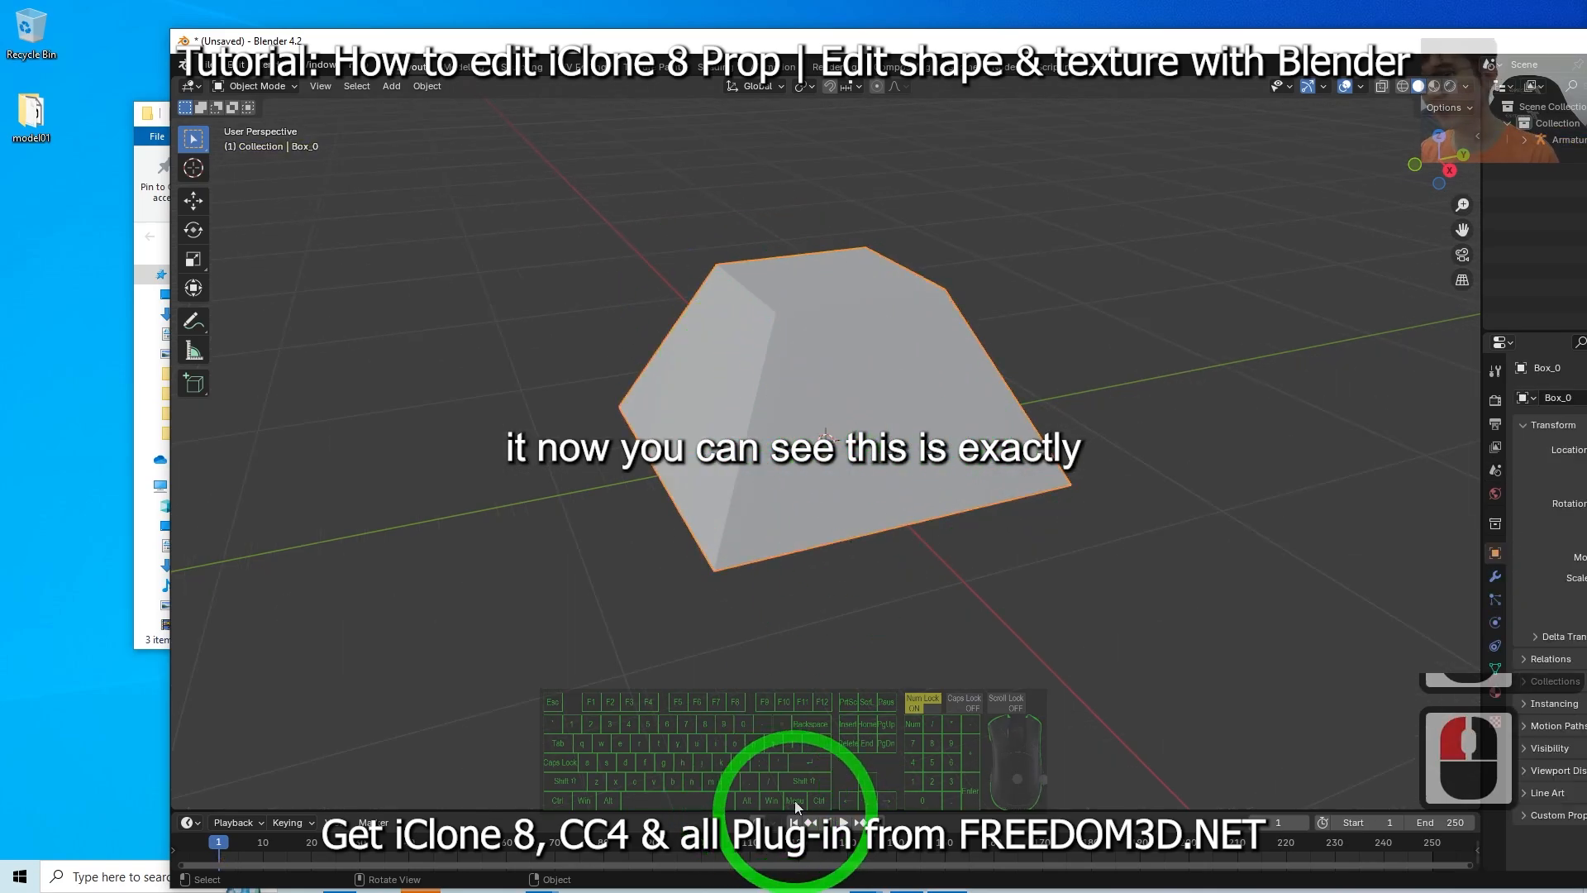
Compare the imported model in Blender with the original prop in iClone.
left_click_drag(1030, 25, 979, 1)
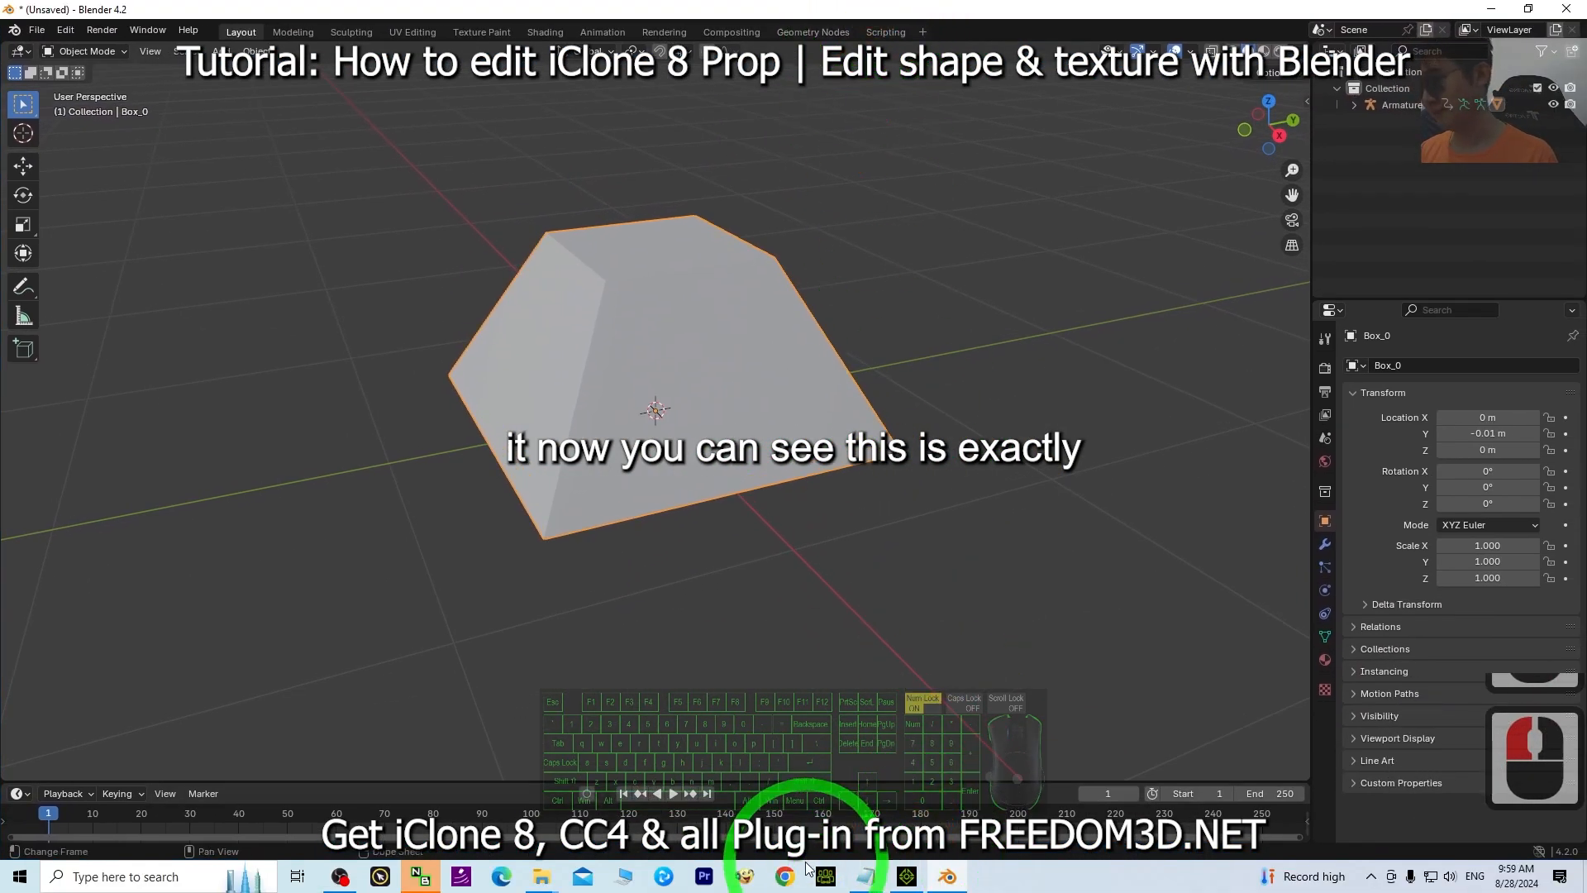
left_click(907, 877)
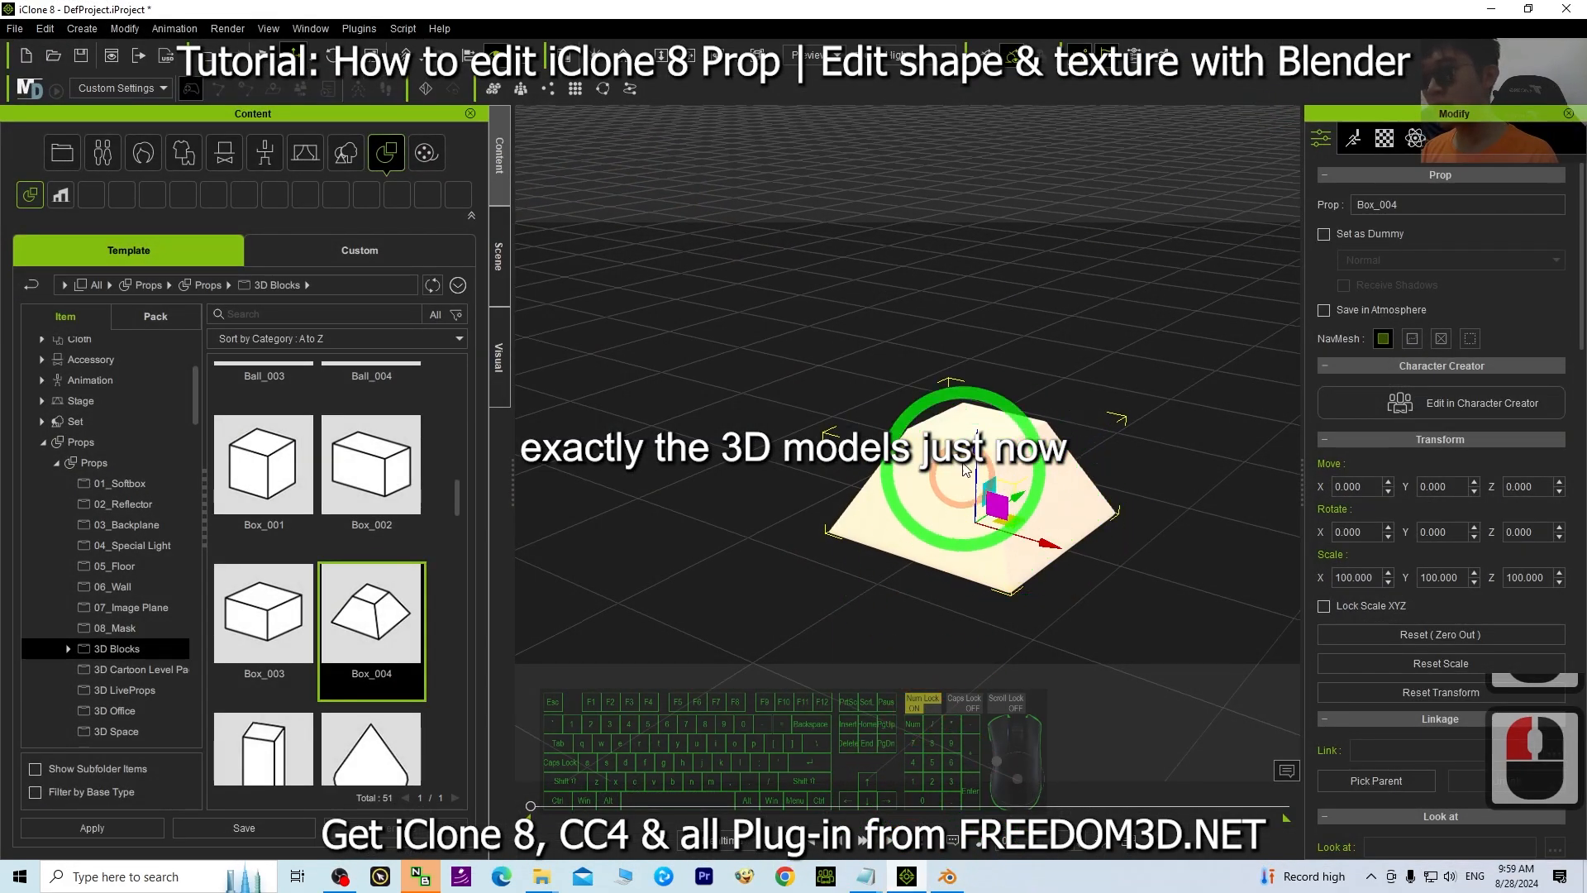
left_click(1492, 7)
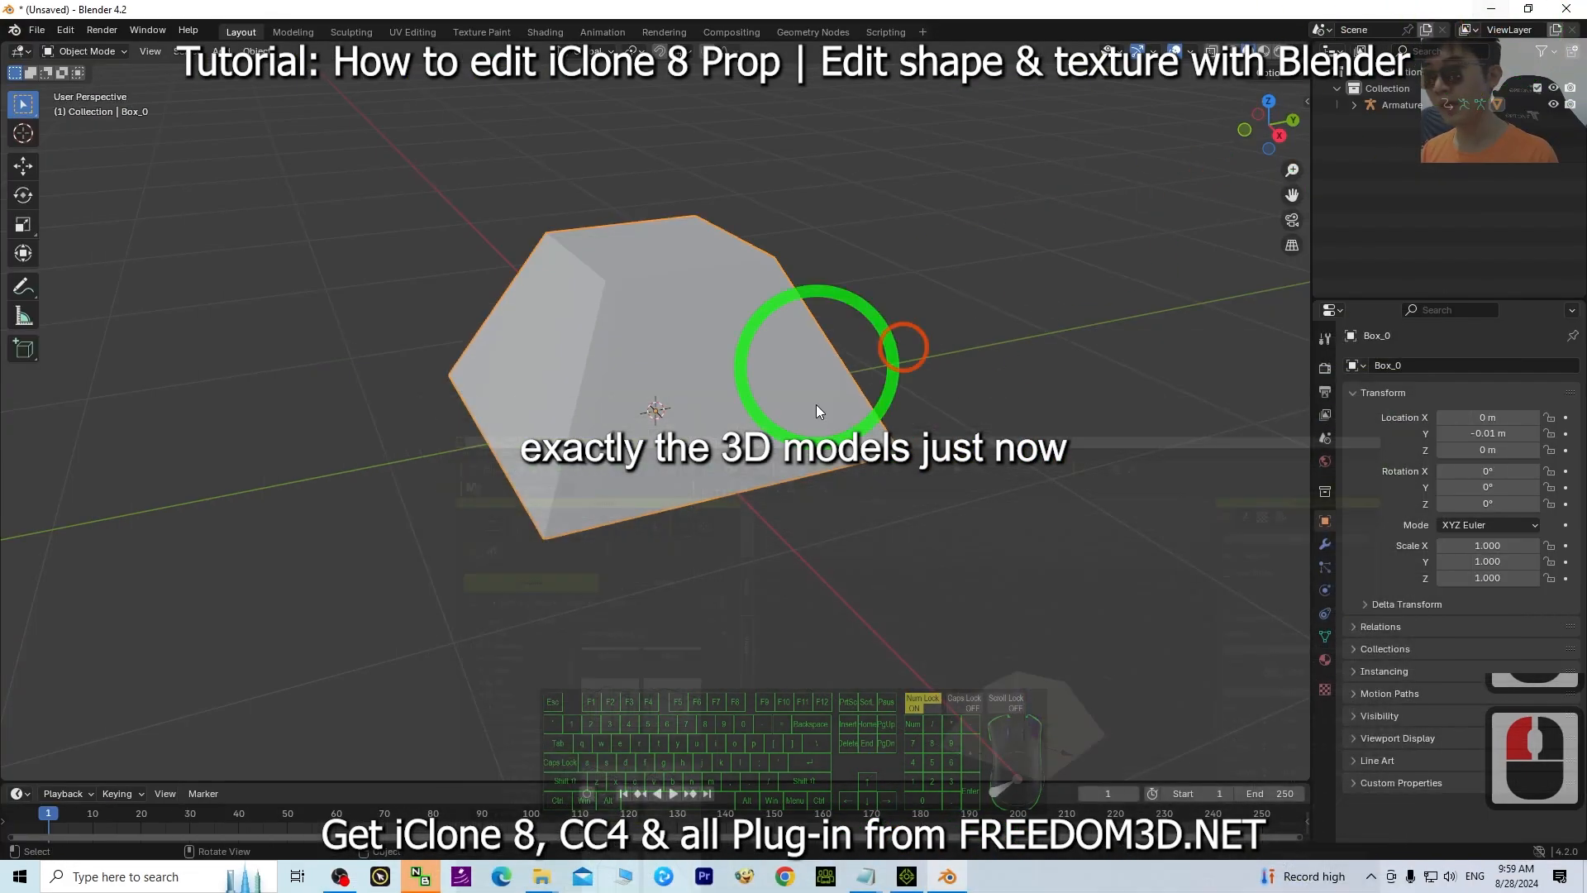
scroll(818, 412, "up", 4)
scroll(818, 421, "down", 2)
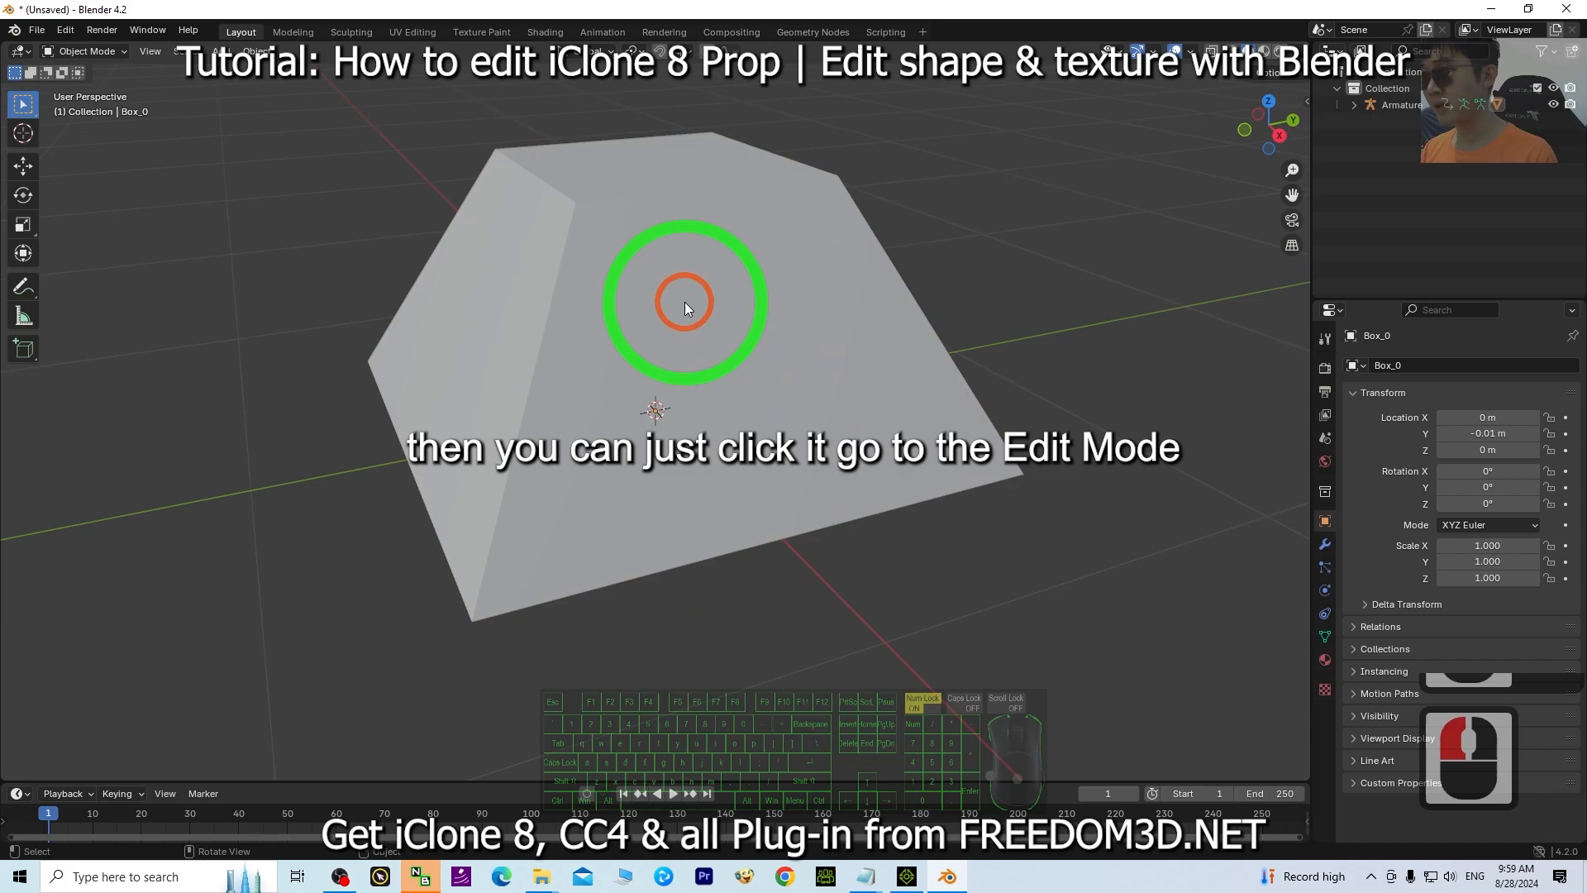
Select the imported mesh and switch it to Edit Mode.
left_click(683, 299)
left_click(106, 59)
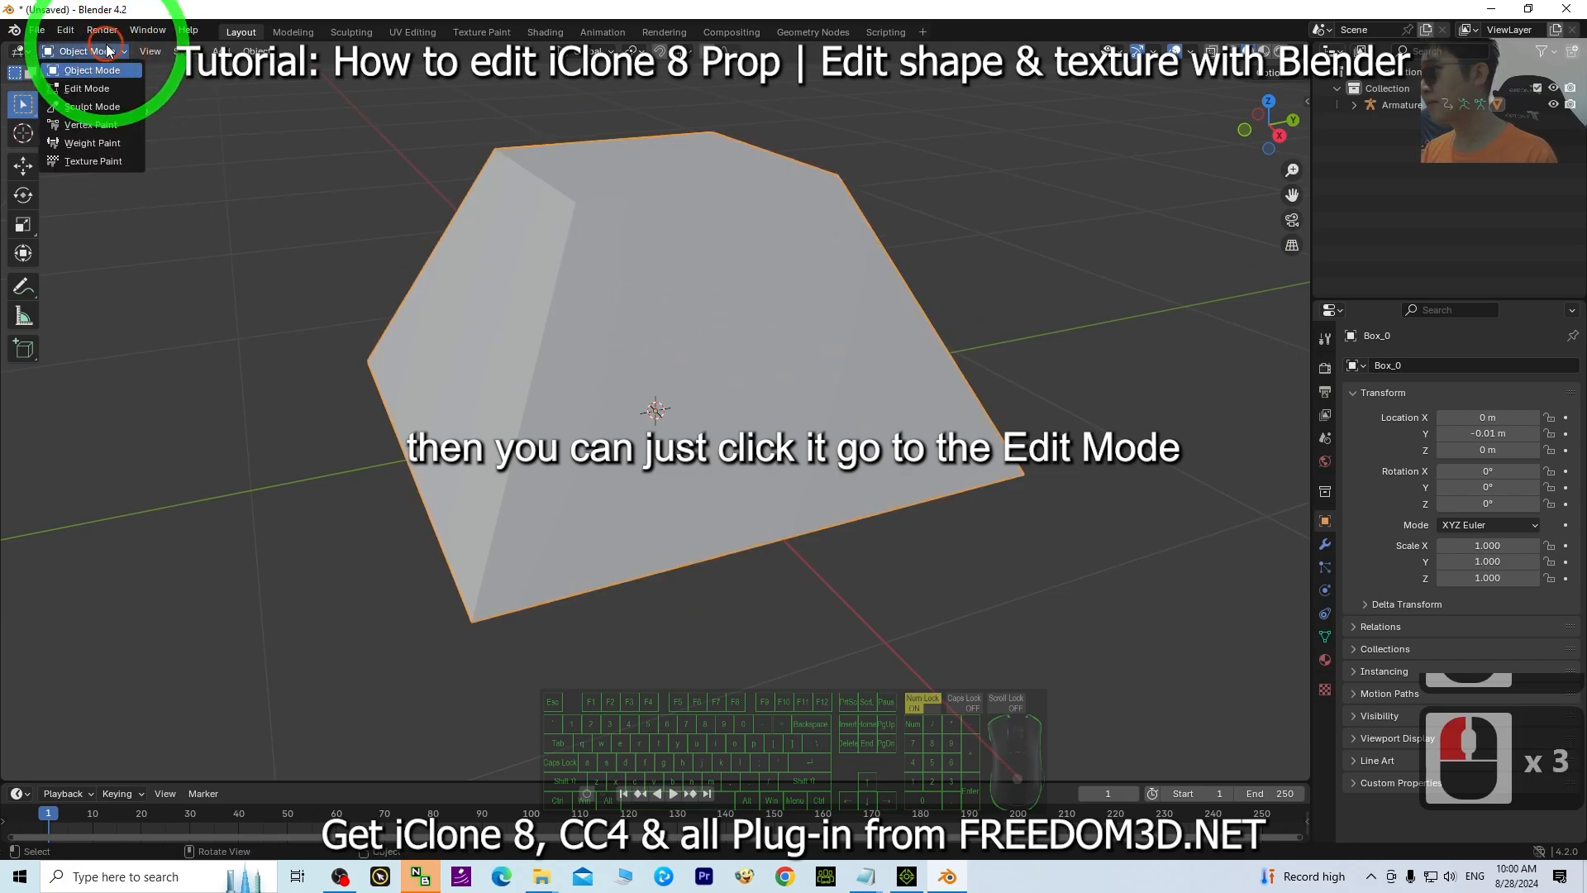
left_click(87, 85)
middle_click_drag(352, 465, 396, 484)
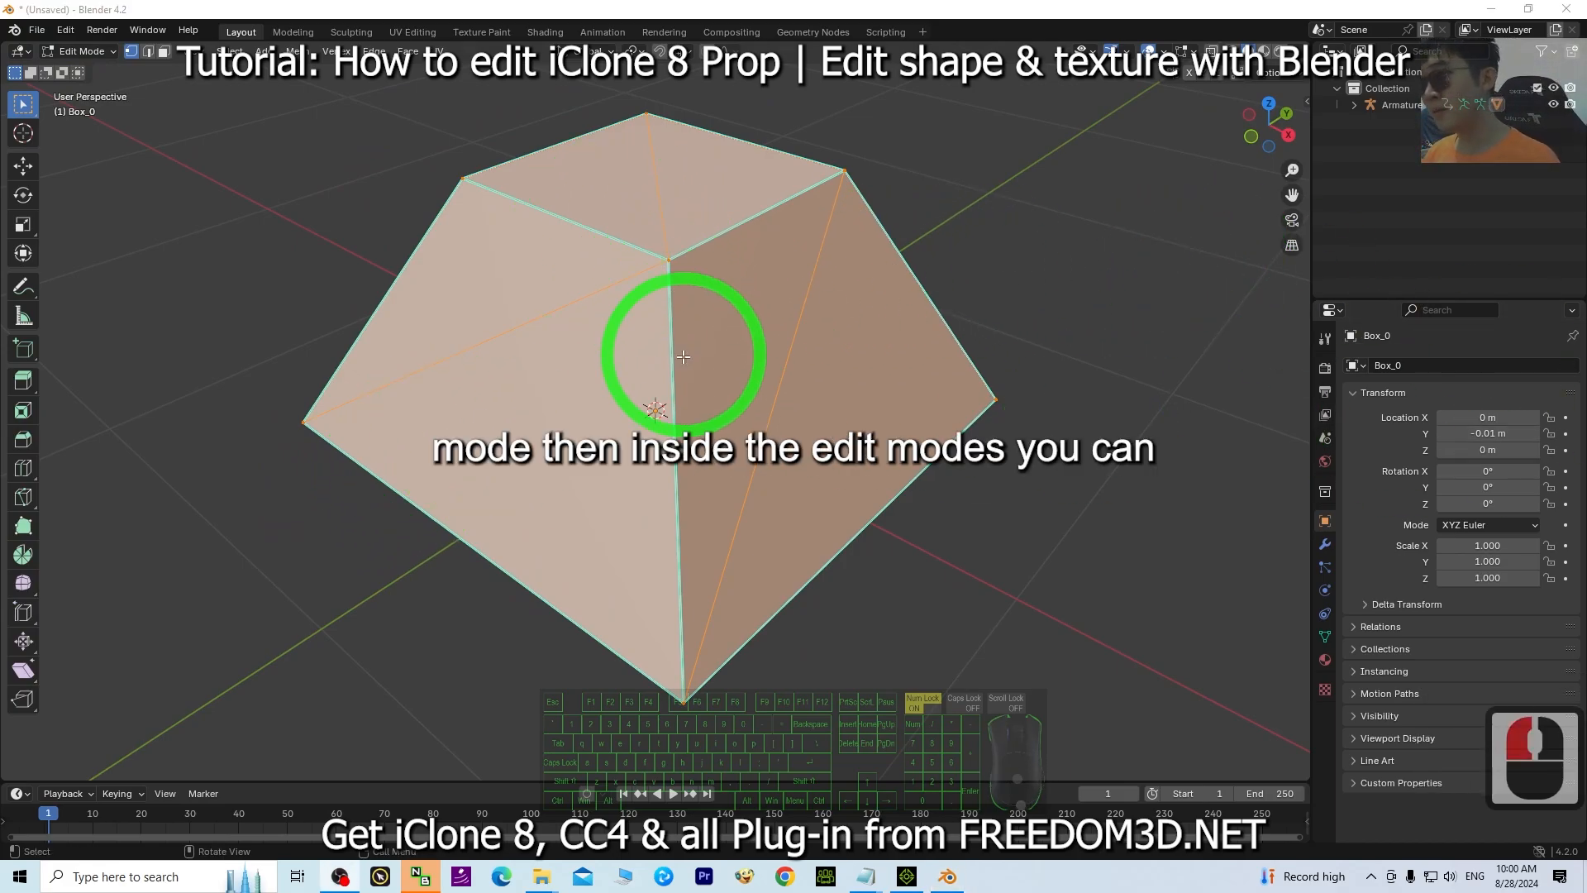
middle_click_drag(682, 357, 713, 230)
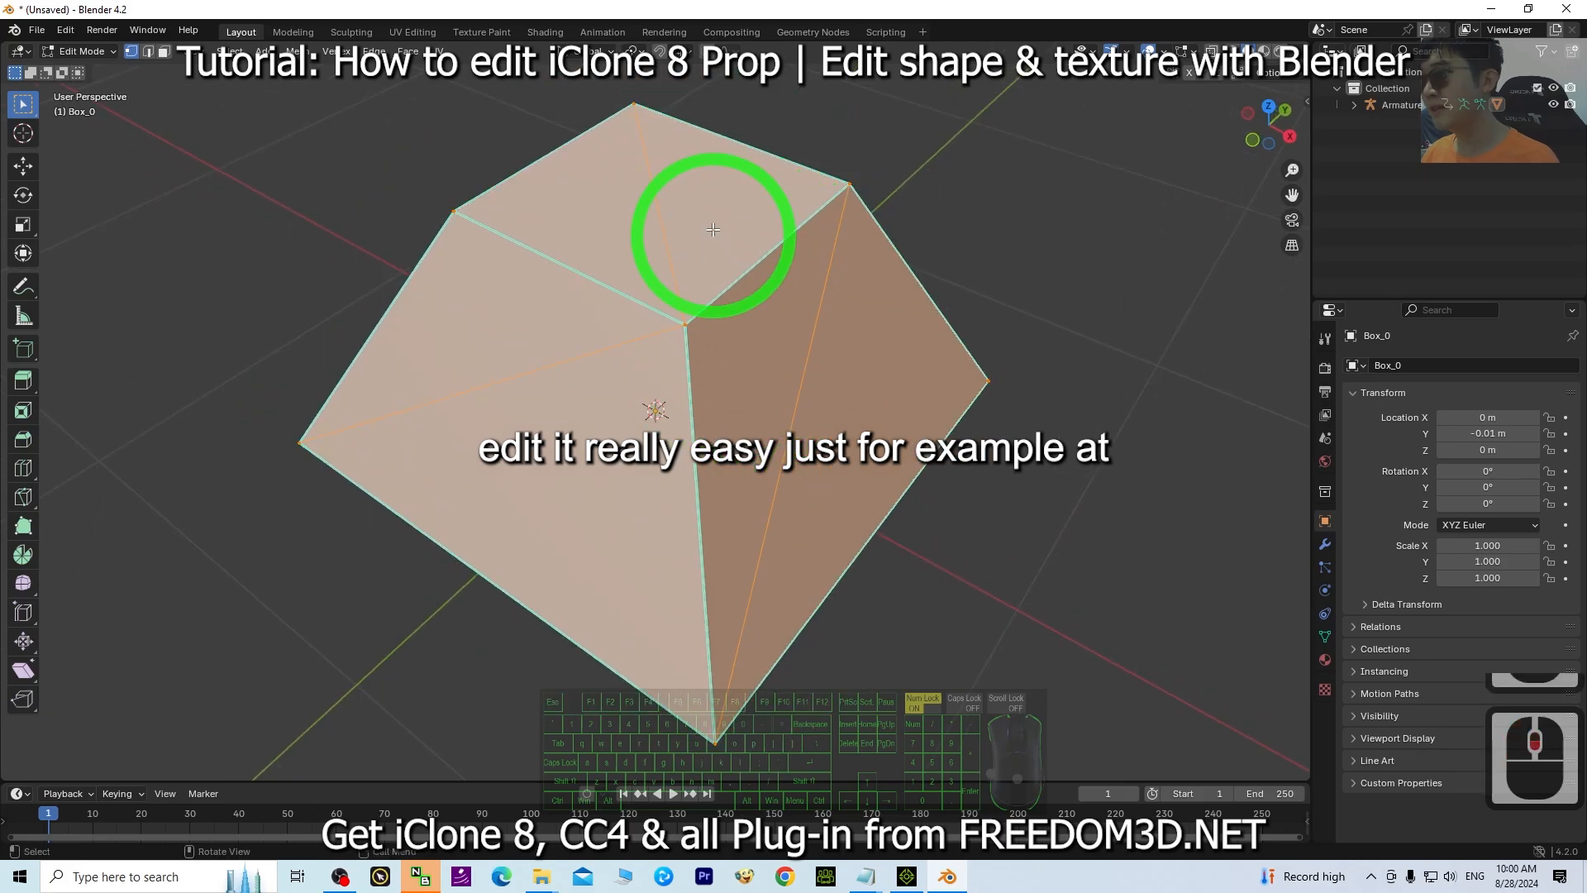
Switch to face selection and select one of the mesh's sloped side faces.
double_click(163, 53)
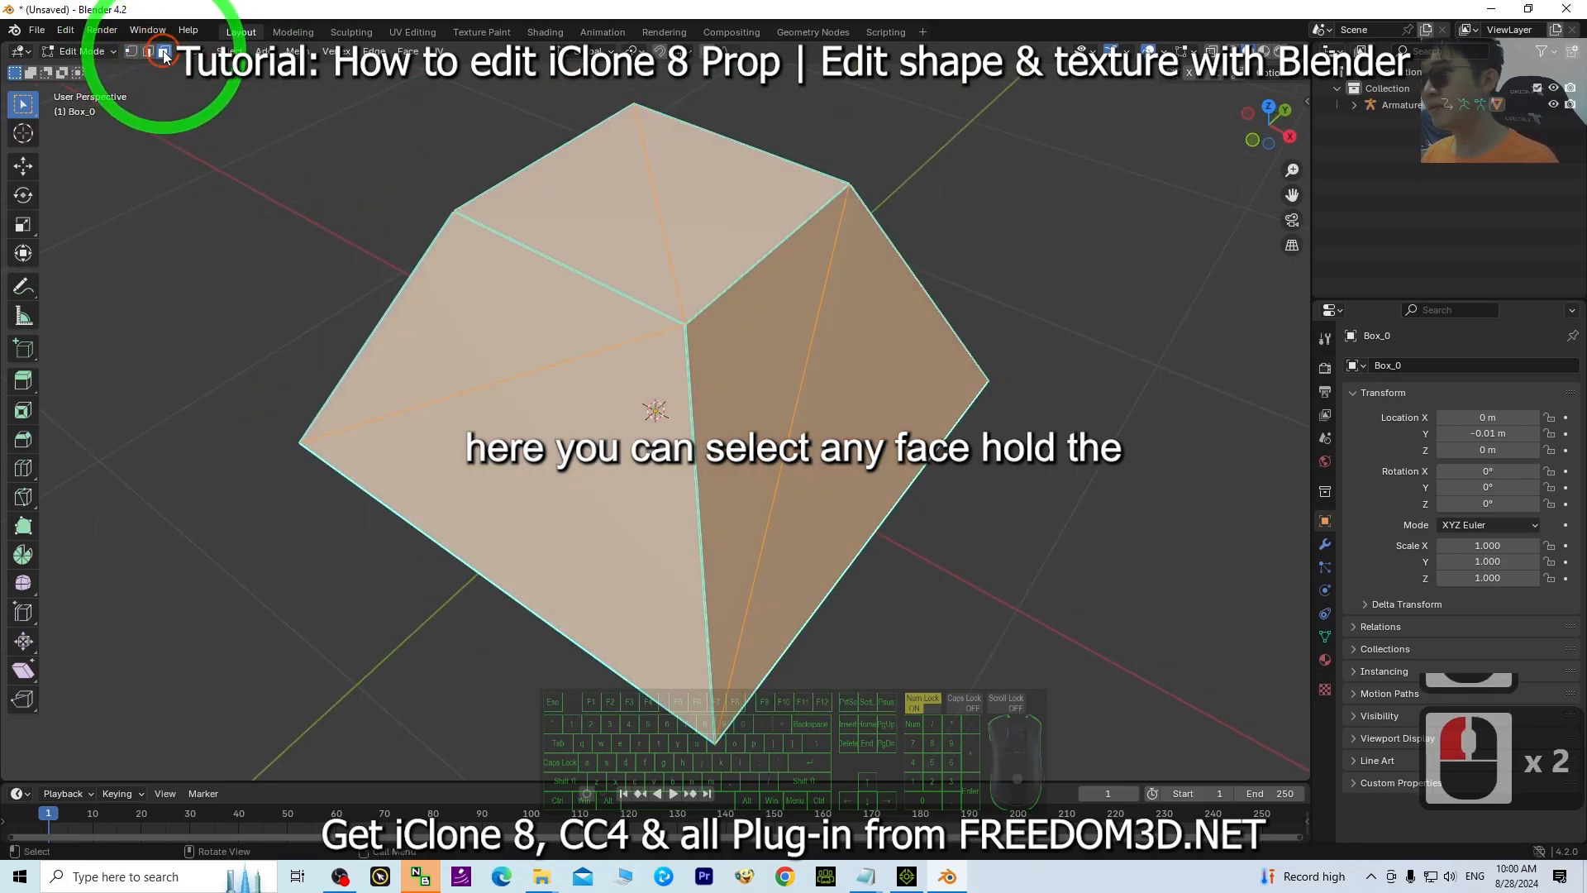
left_click(491, 267)
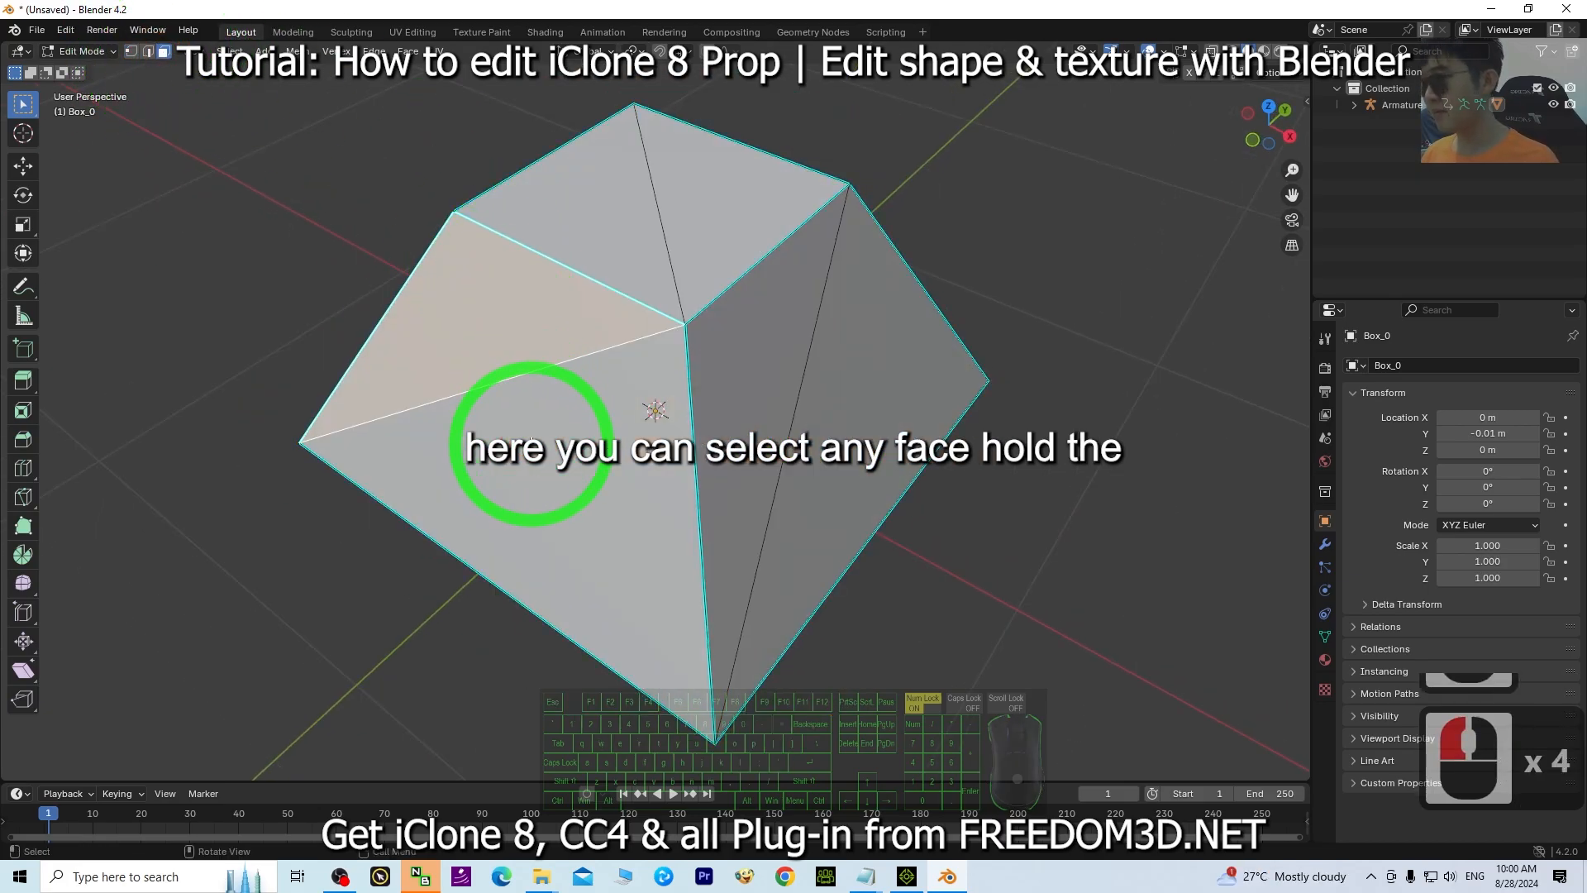
Add a second sloped face to the selection and move the selected faces with the Move tool.
left_click(525, 467, "shift")
middle_click_drag(1083, 521, 1028, 506)
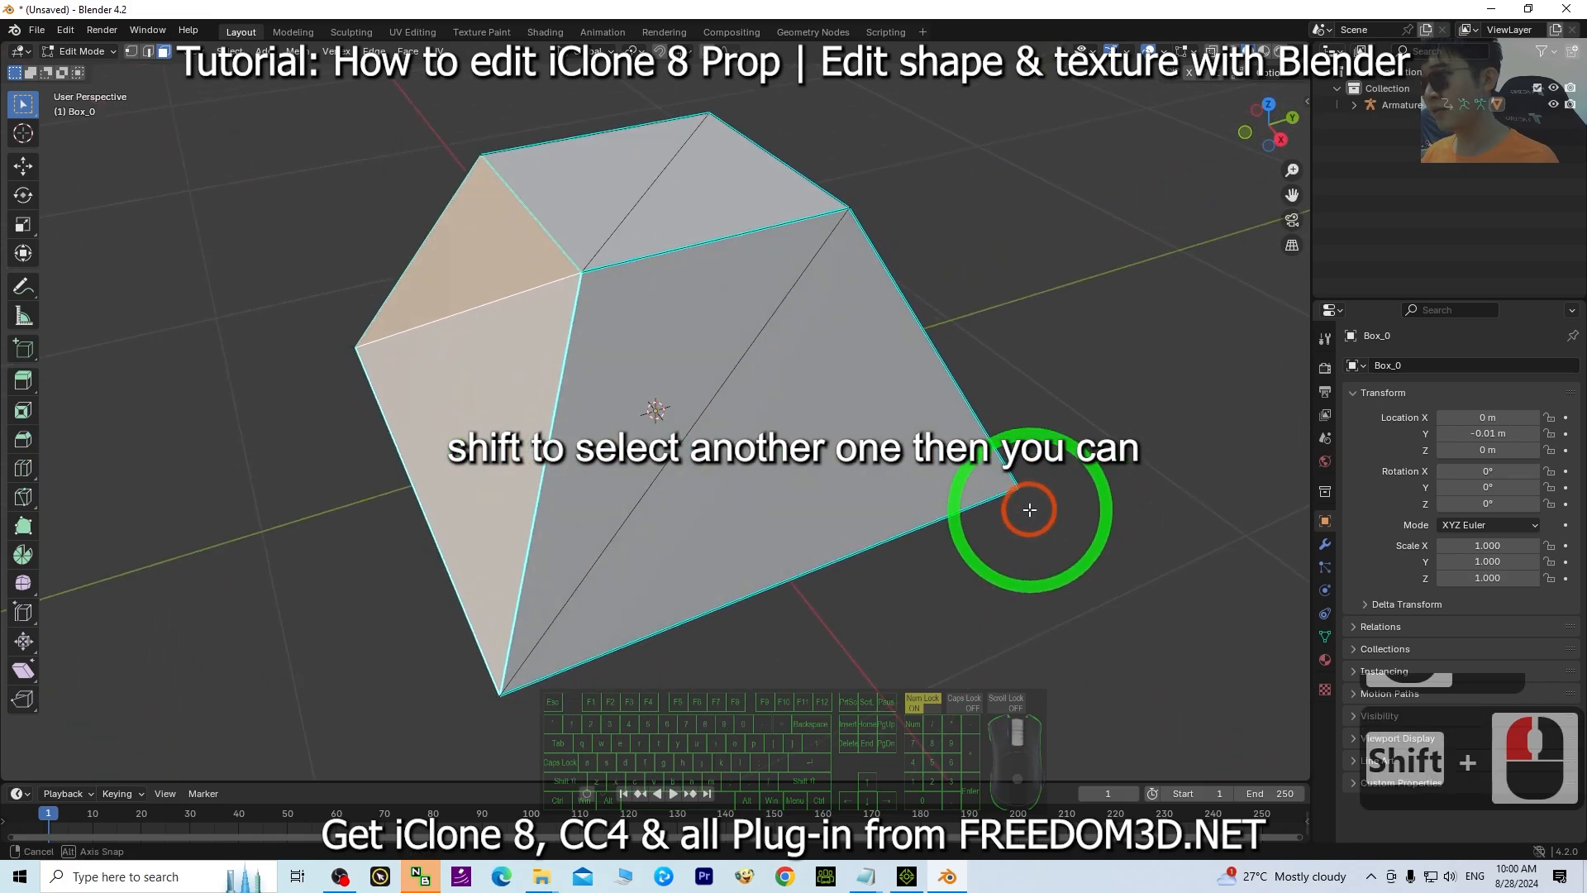
left_click(22, 166)
left_click_drag(532, 340, 455, 358)
Rotate the selected faces slightly with the Rotate tool.
left_click(23, 196)
left_click(413, 401)
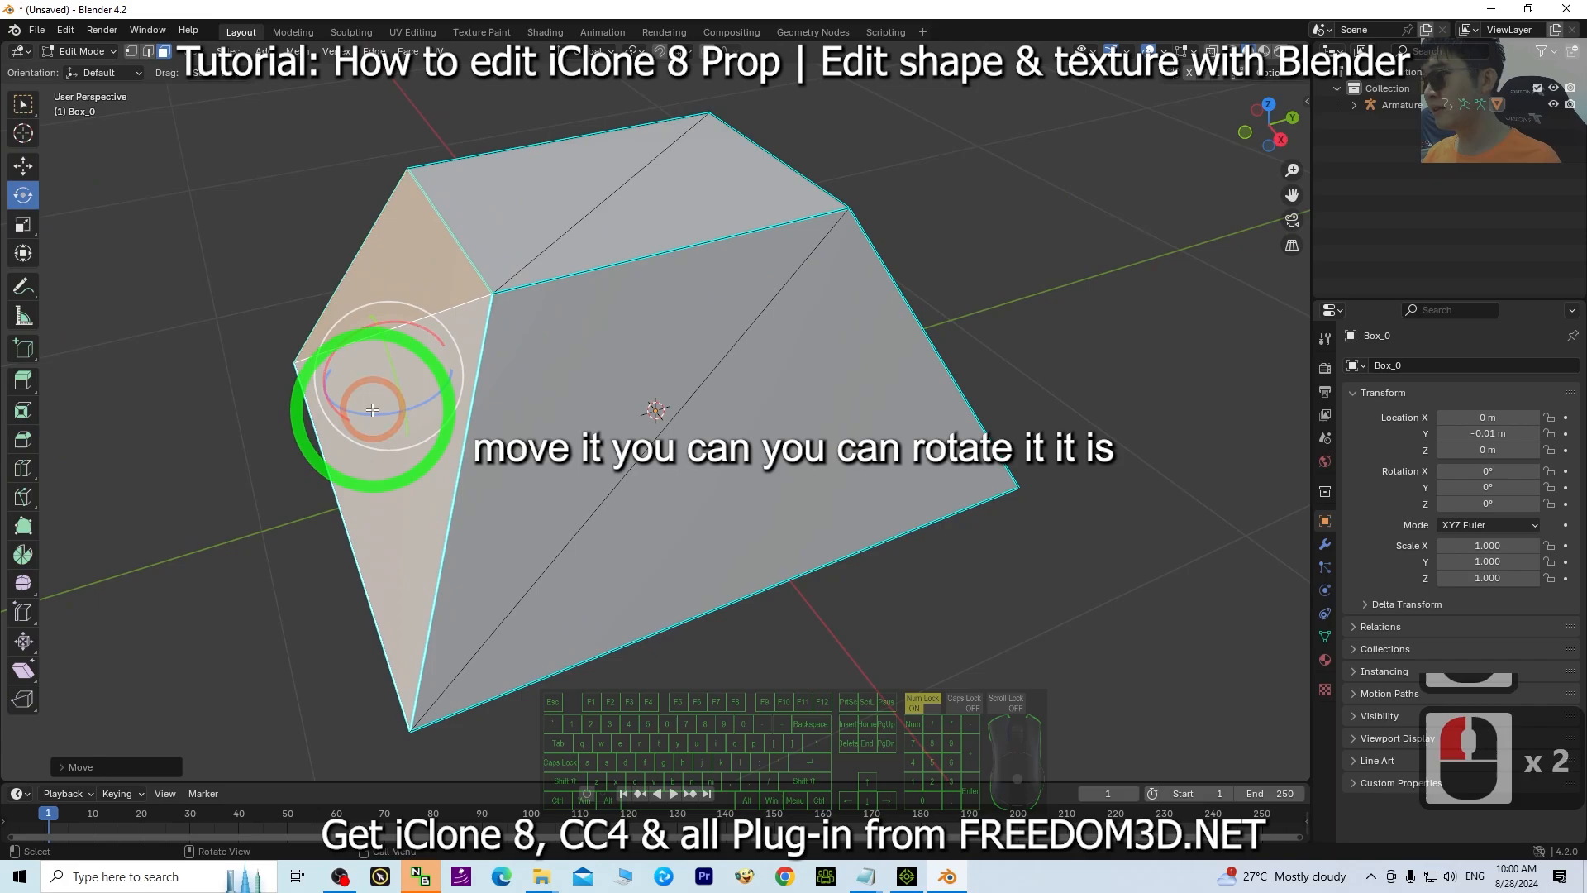
mouse_move(373, 410)
left_mouse_down()
mouse_move(355, 400)
mouse_move(387, 419)
left_mouse_up()
middle_click_drag(678, 494, 717, 503)
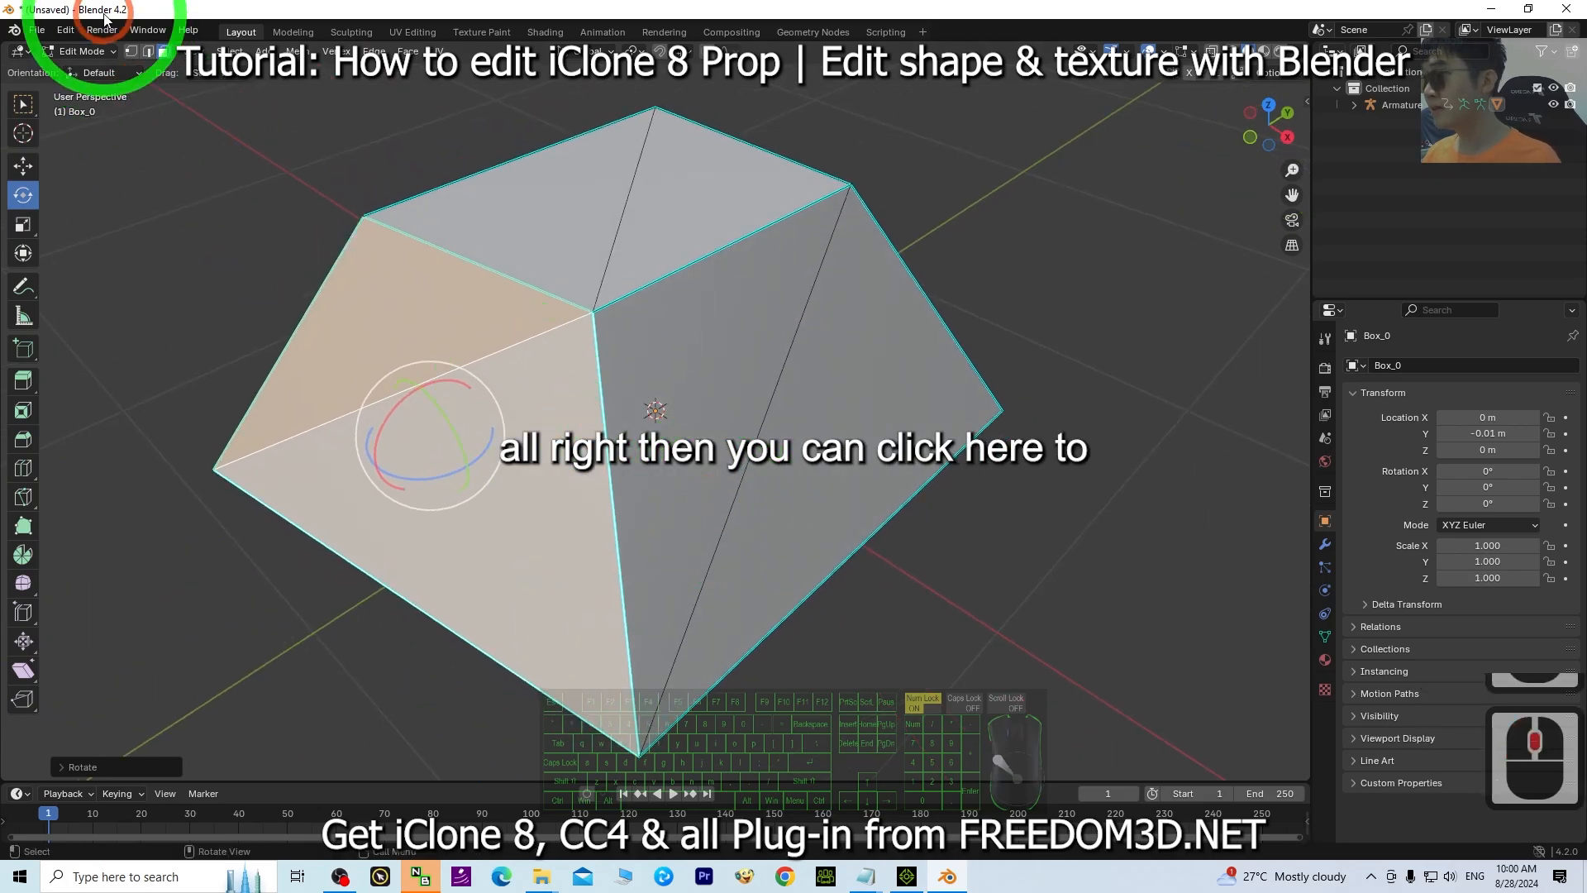
Switch to edge selection, select the top edge of a side face and move it to reshape the mesh.
left_click(149, 53)
left_click(701, 255)
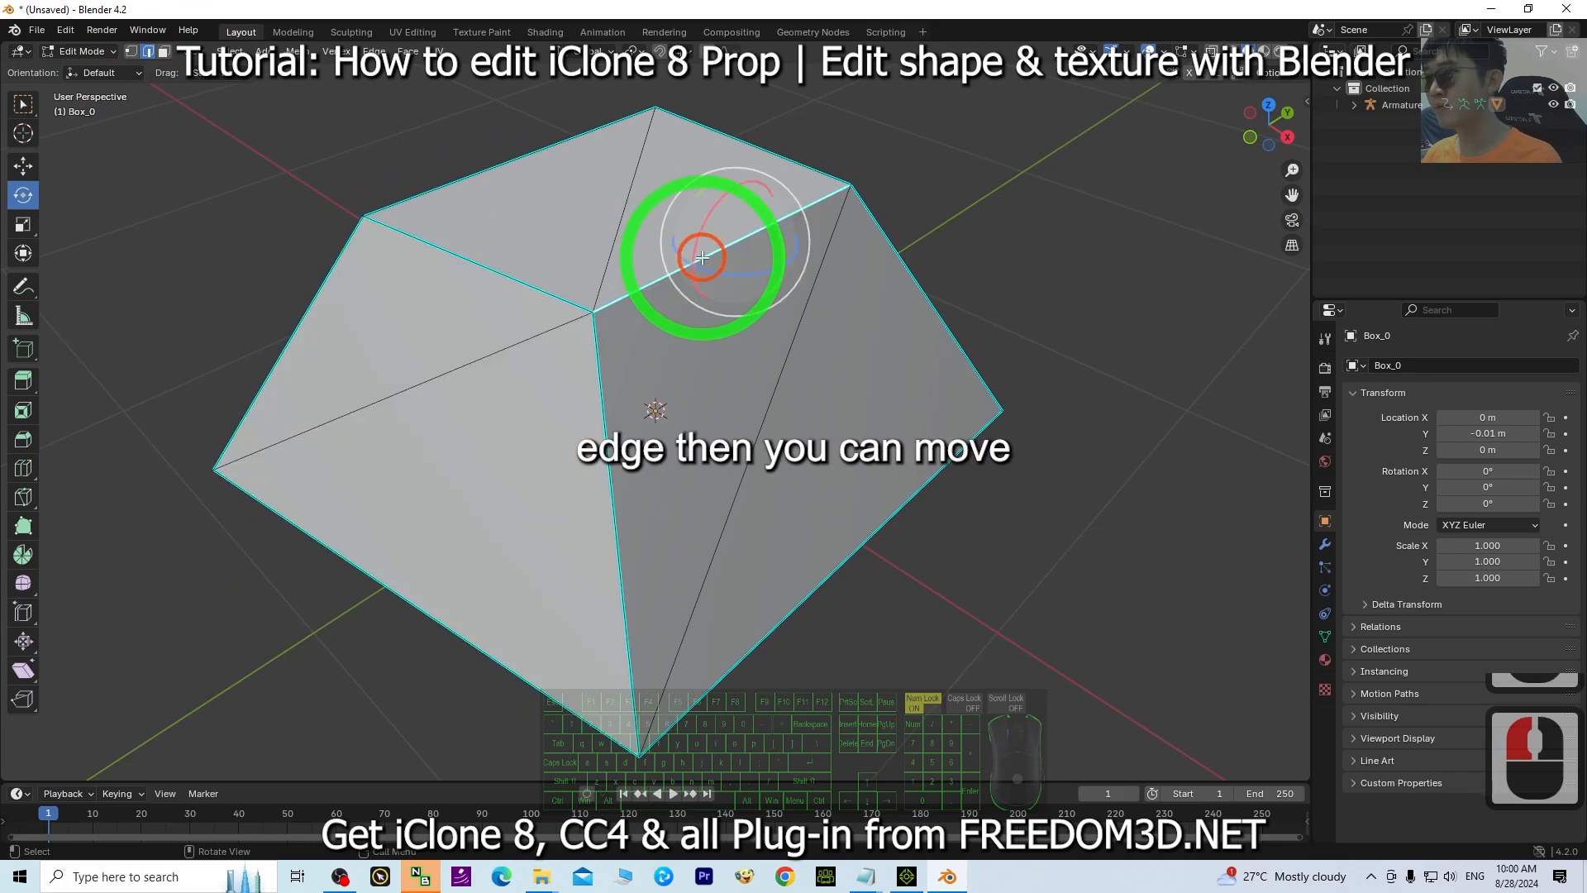
left_click(24, 168)
left_click_drag(785, 262, 792, 319)
middle_click_drag(468, 507, 543, 514)
middle_click_drag(890, 238, 149, 164)
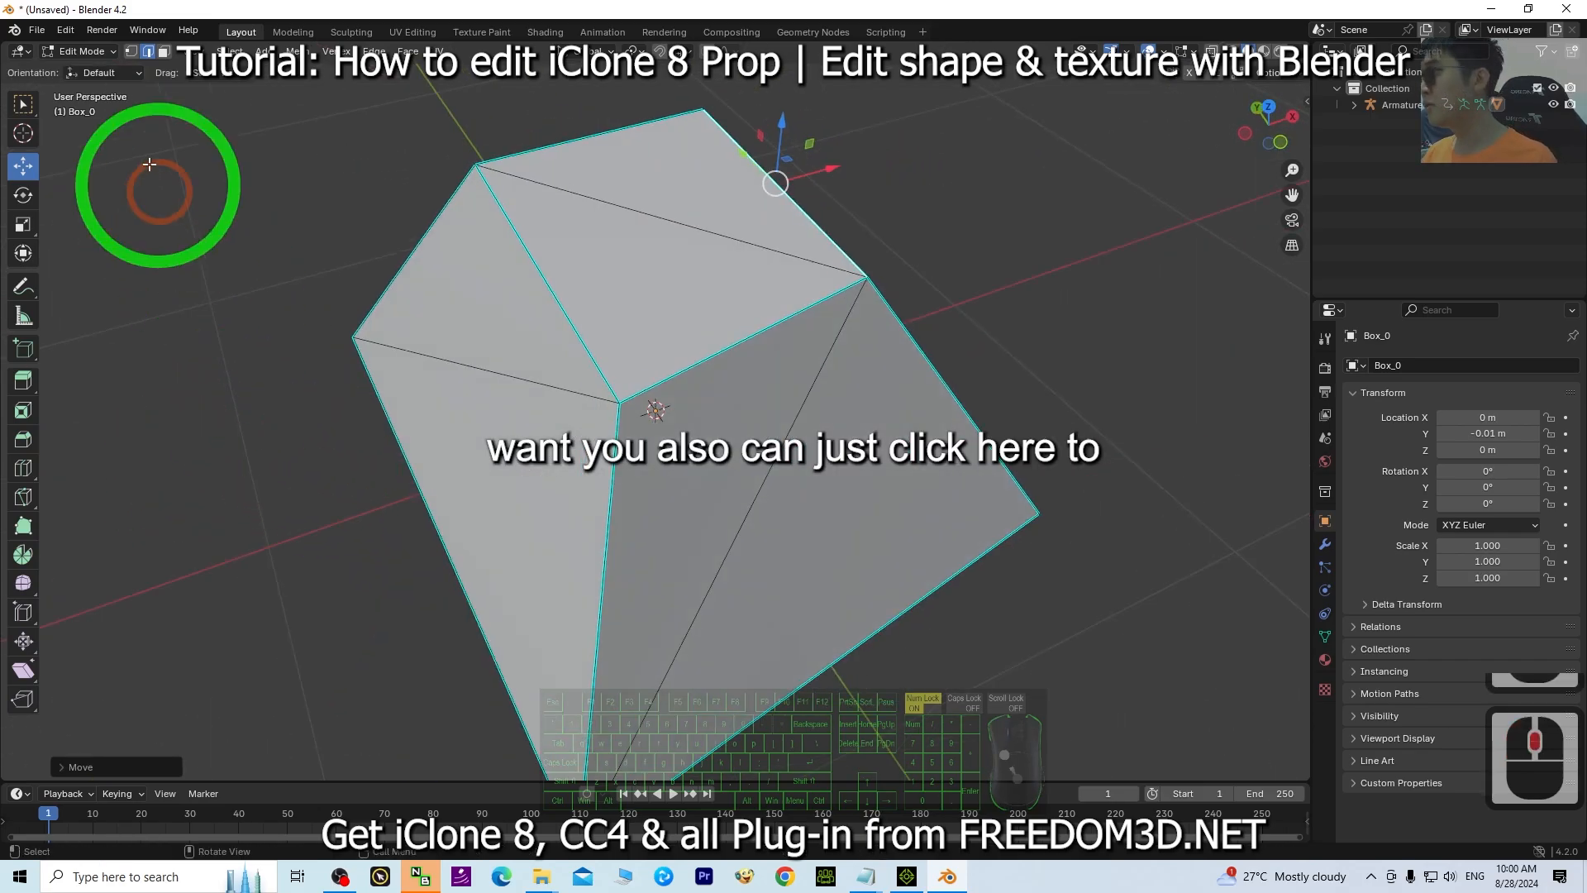
Switch to vertex selection and move a corner vertex of the mesh to a new position.
left_click(134, 53)
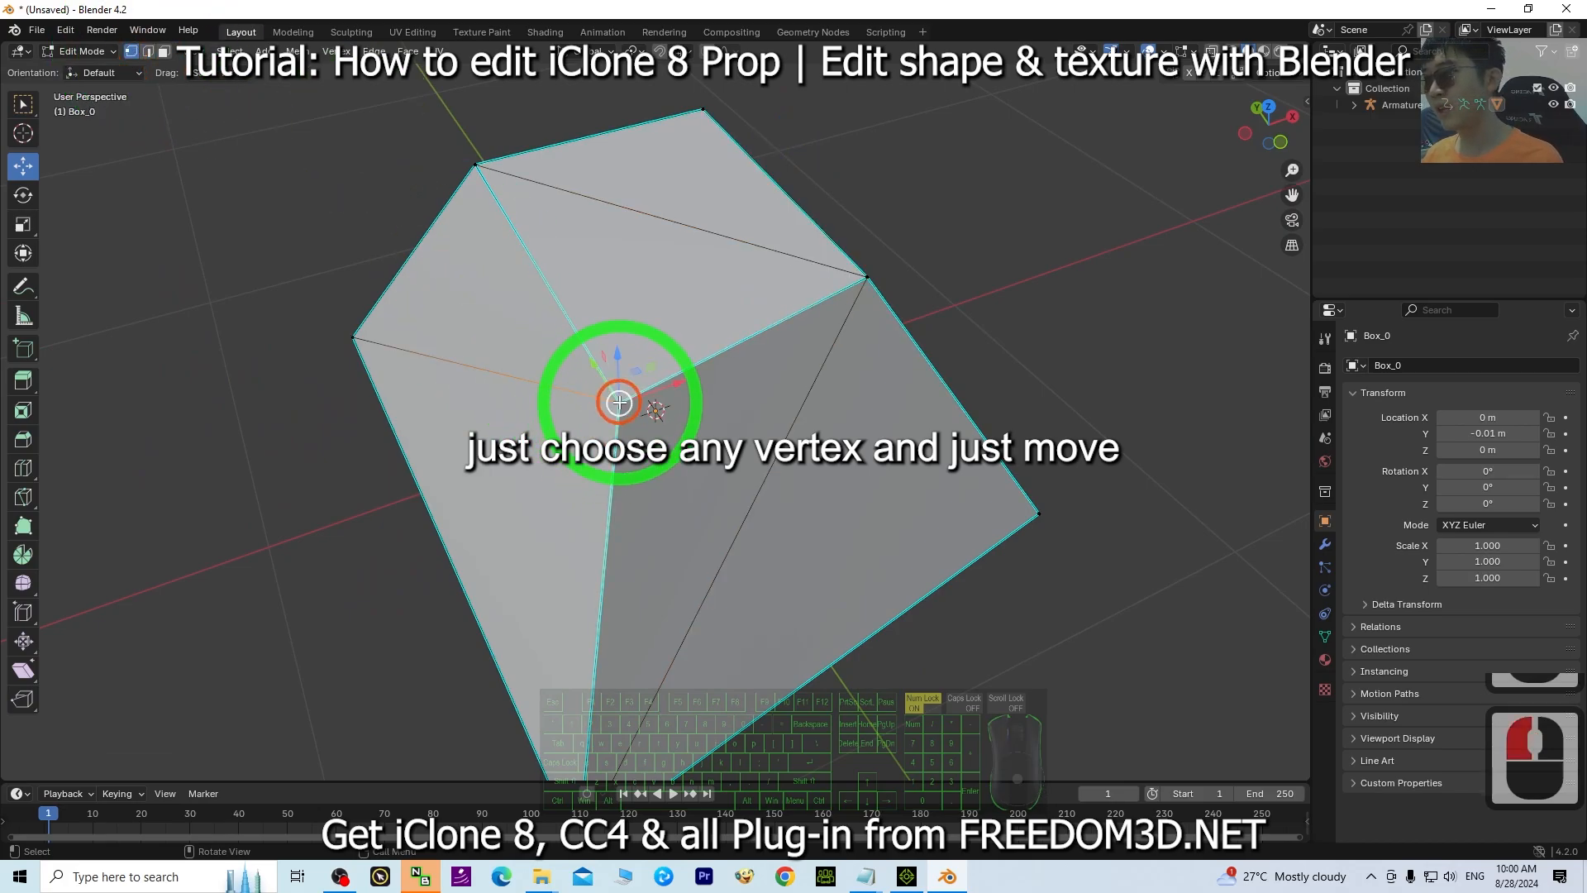
middle_click_drag(620, 402, 408, 280)
left_click_drag(442, 274, 343, 260)
middle_click_drag(273, 485, 434, 505)
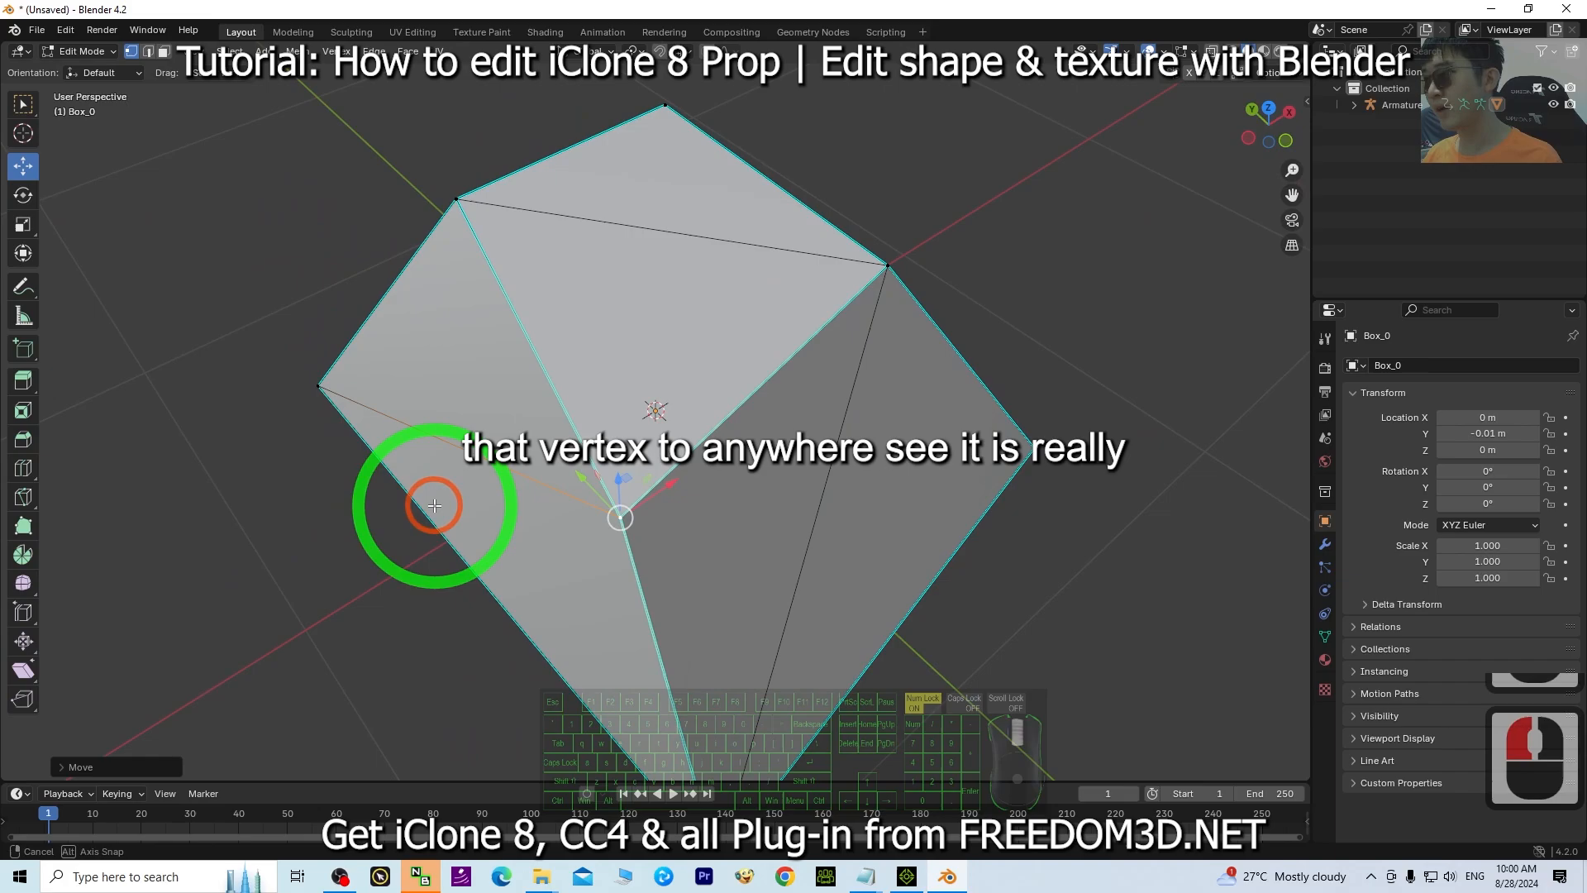
left_click_drag(633, 477, 524, 447)
middle_click_drag(524, 447, 720, 453)
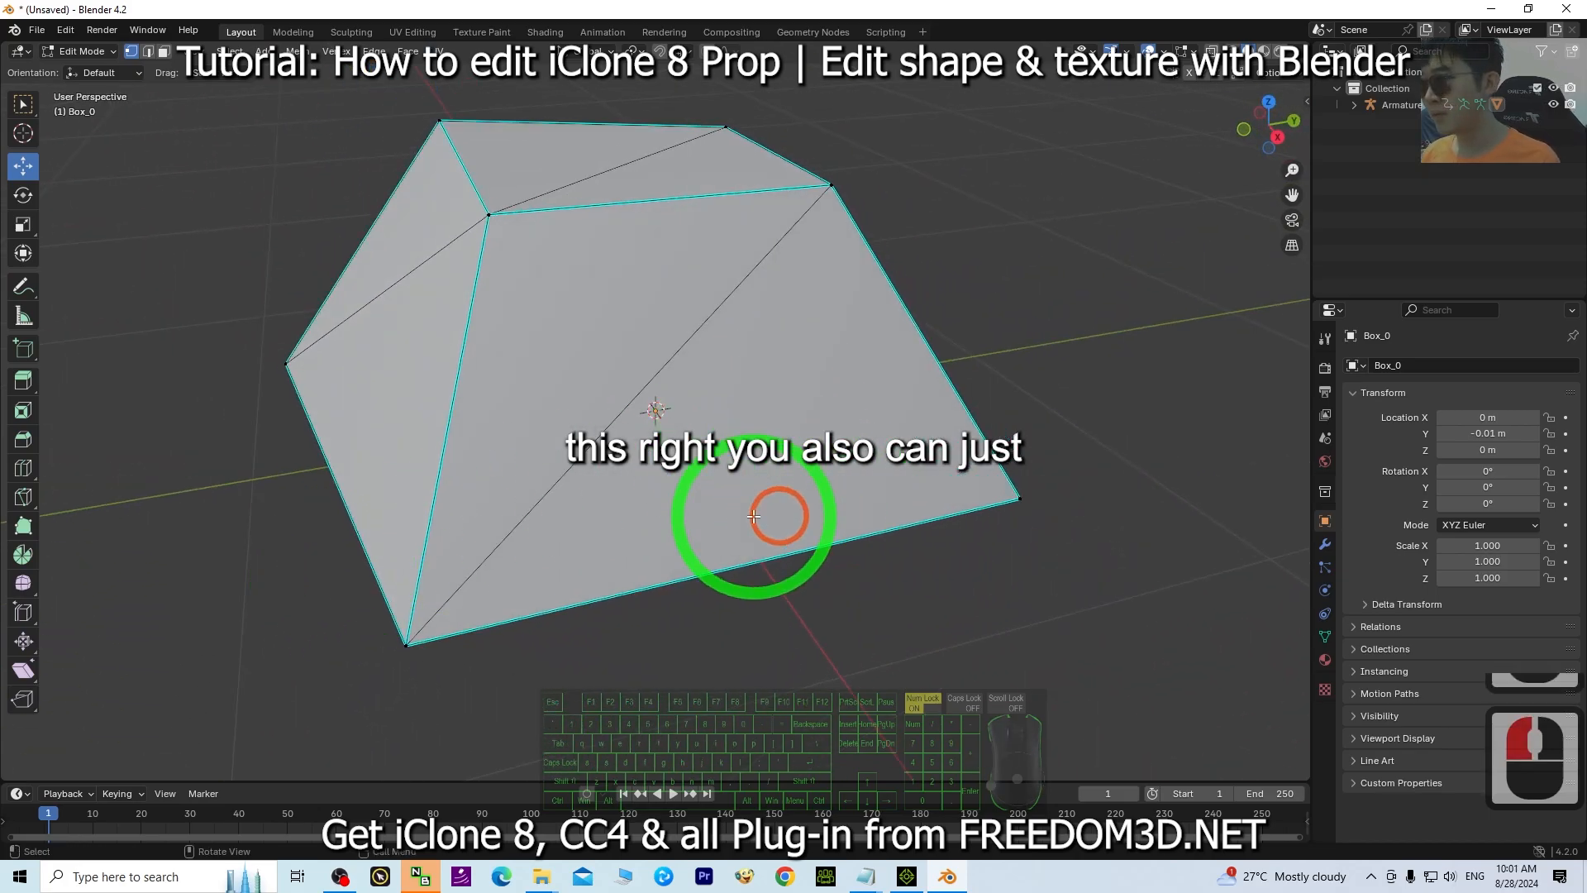
Extrude the mesh's top face upward with the Extrude Region tool.
middle_click_drag(754, 516, 765, 517)
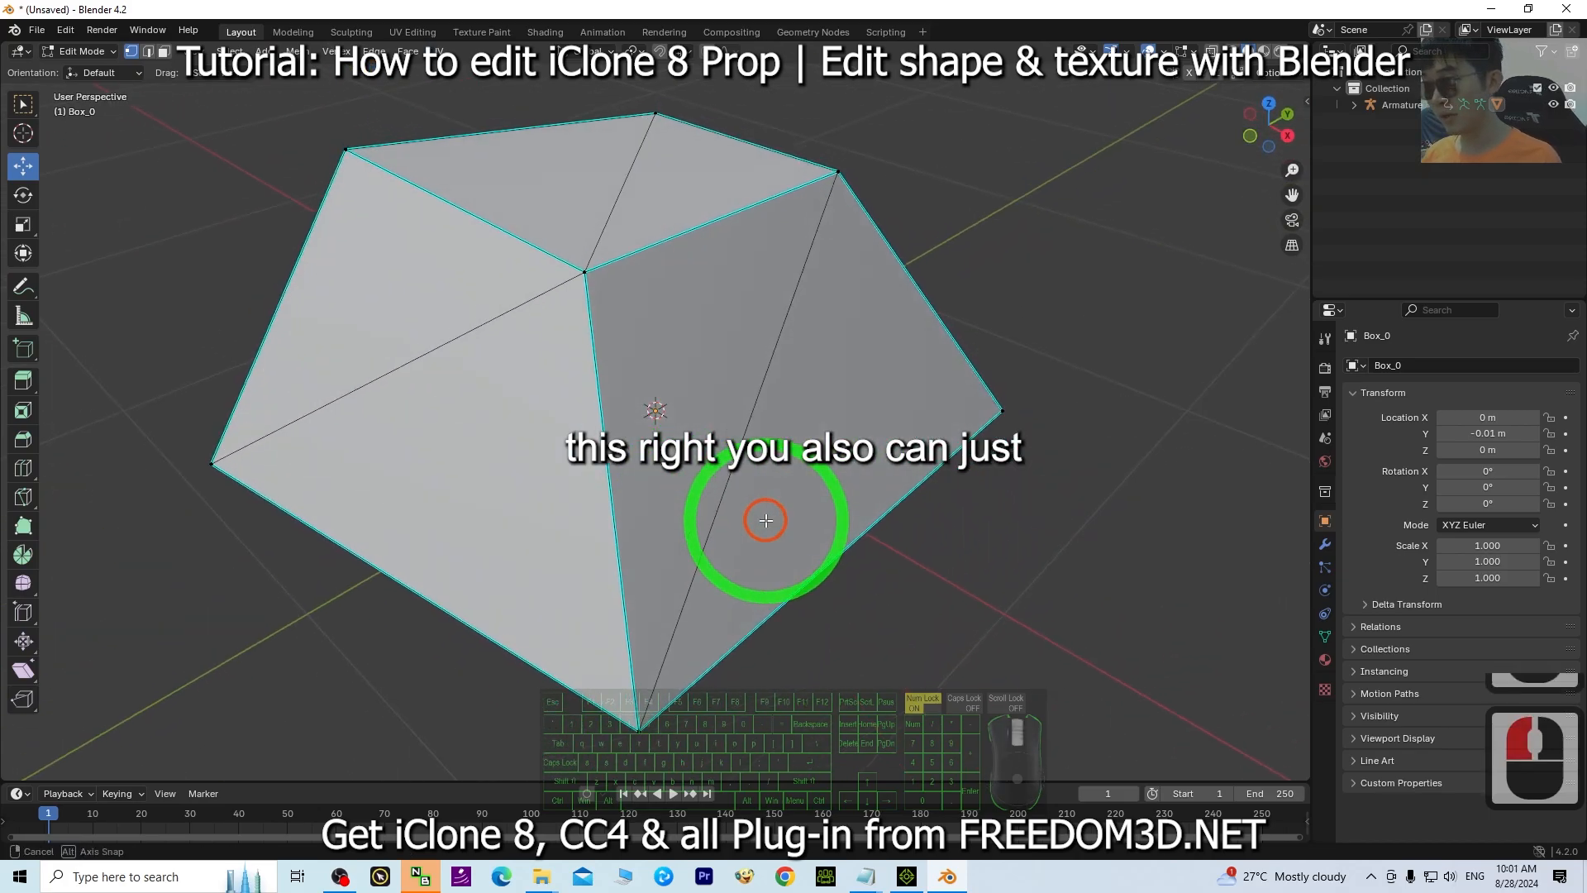
left_click(24, 384)
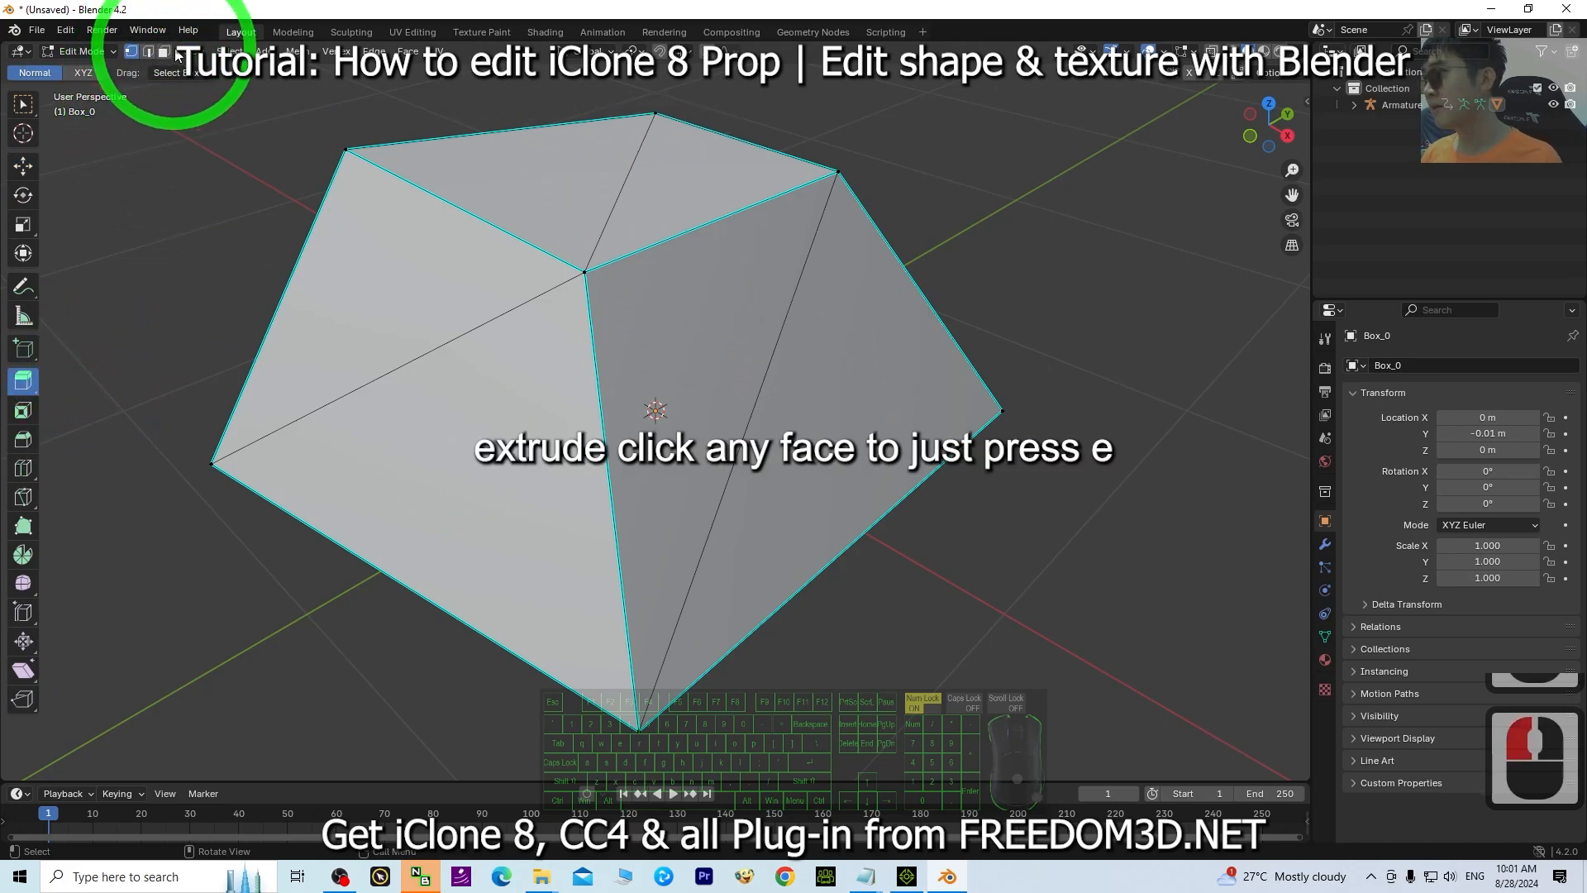
left_click(701, 196)
middle_click_drag(815, 307, 817, 411, "shift")
left_click_drag(688, 366, 699, 206)
middle_click_drag(464, 539, 801, 510)
middle_click_drag(1048, 352, 729, 384)
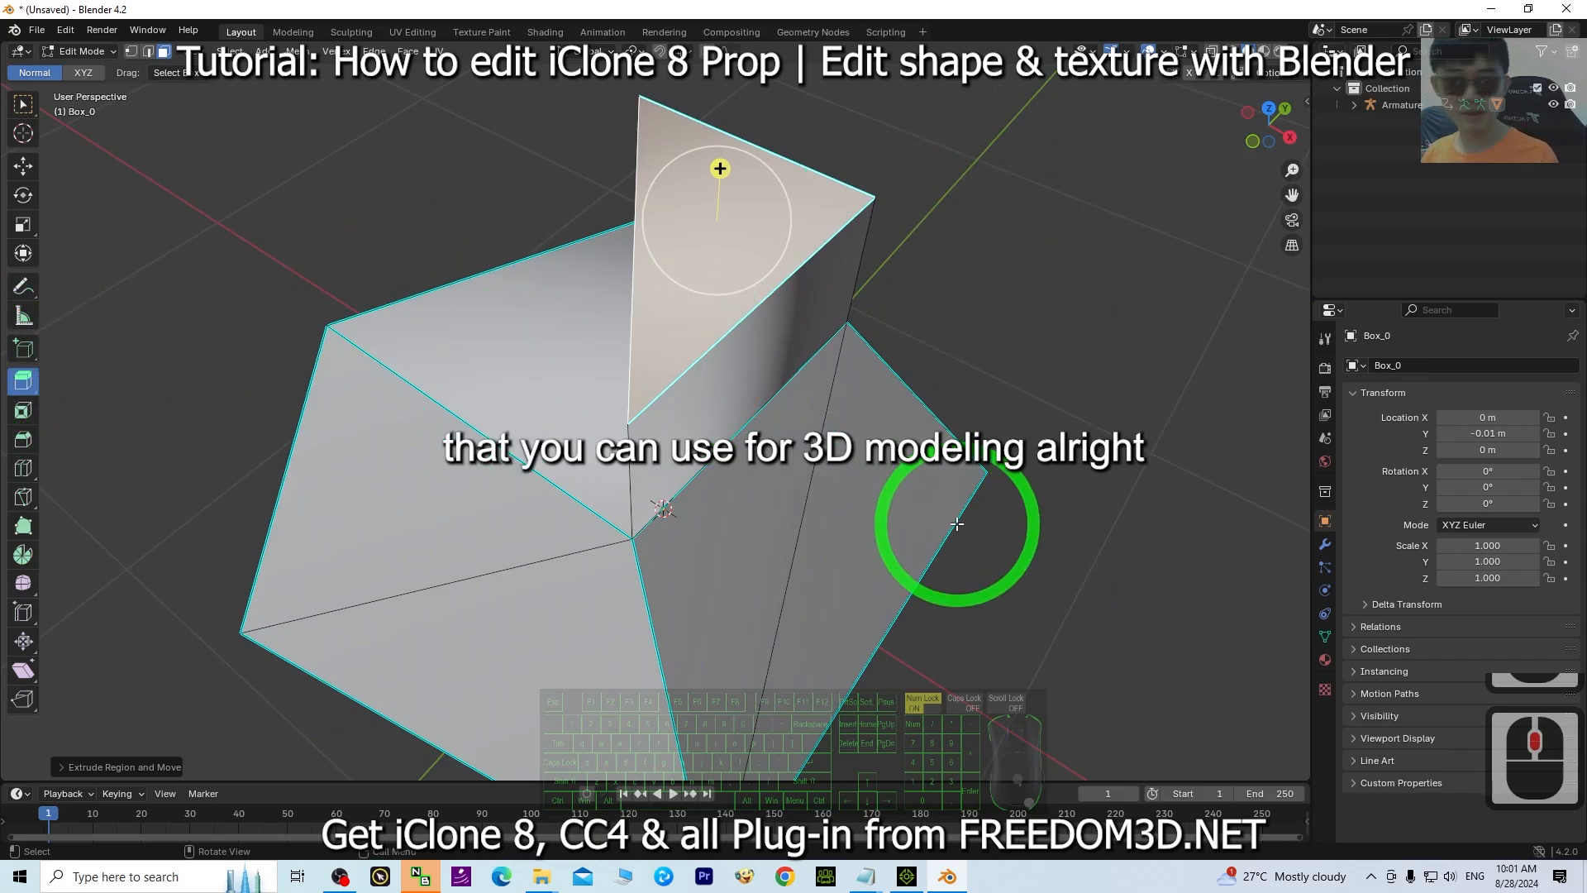
middle_click_drag(956, 524, 928, 478)
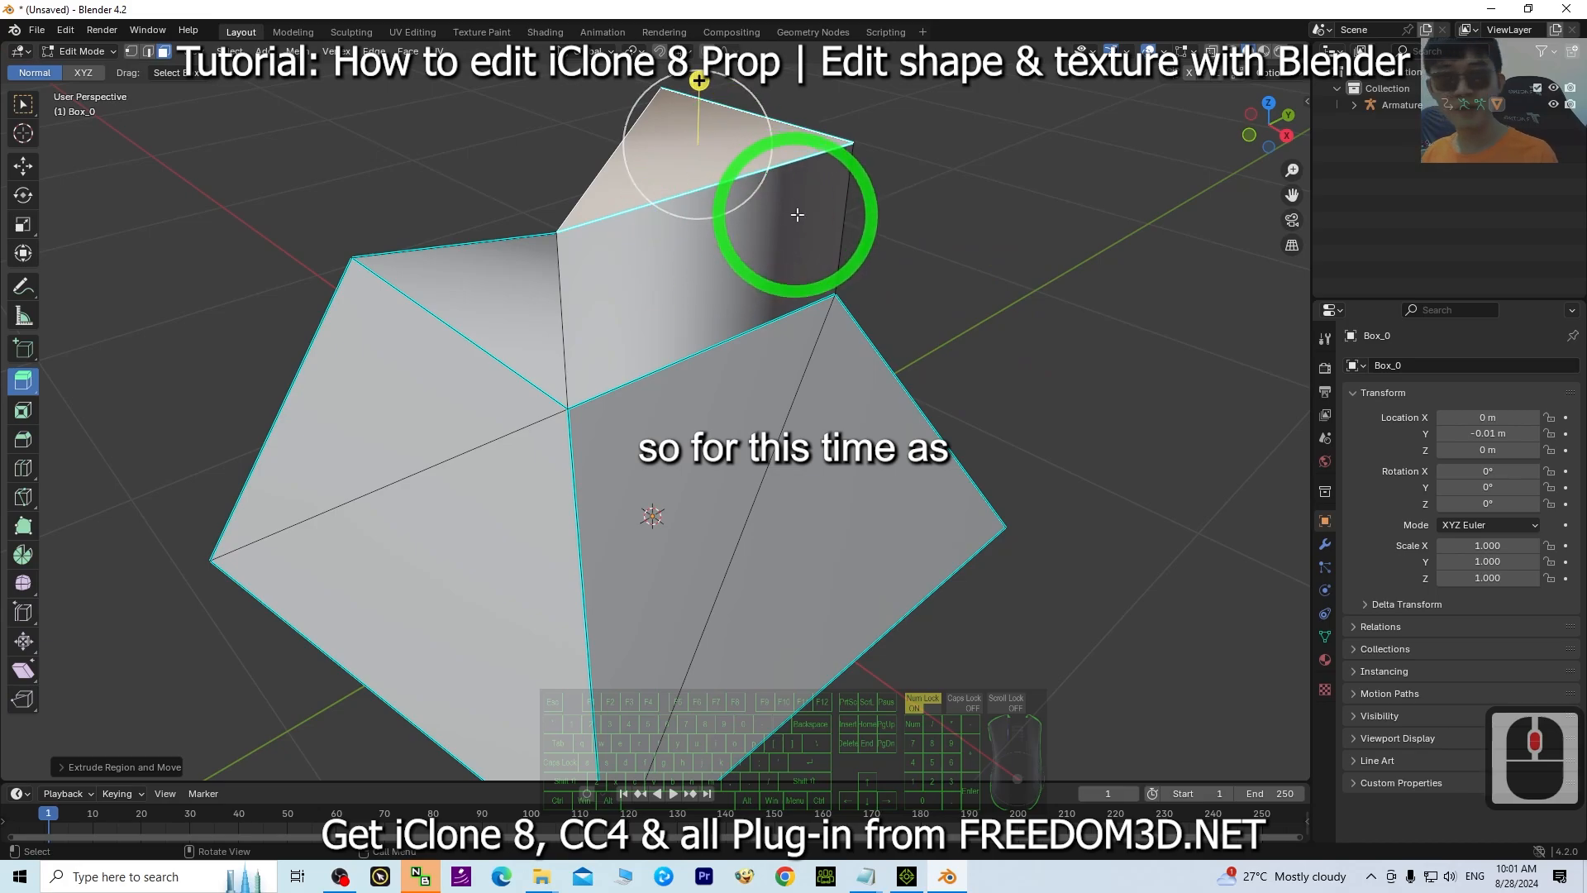
mouse_move(671, 350)
middle_mouse_down()
mouse_move(790, 383)
mouse_move(670, 374)
middle_mouse_up()
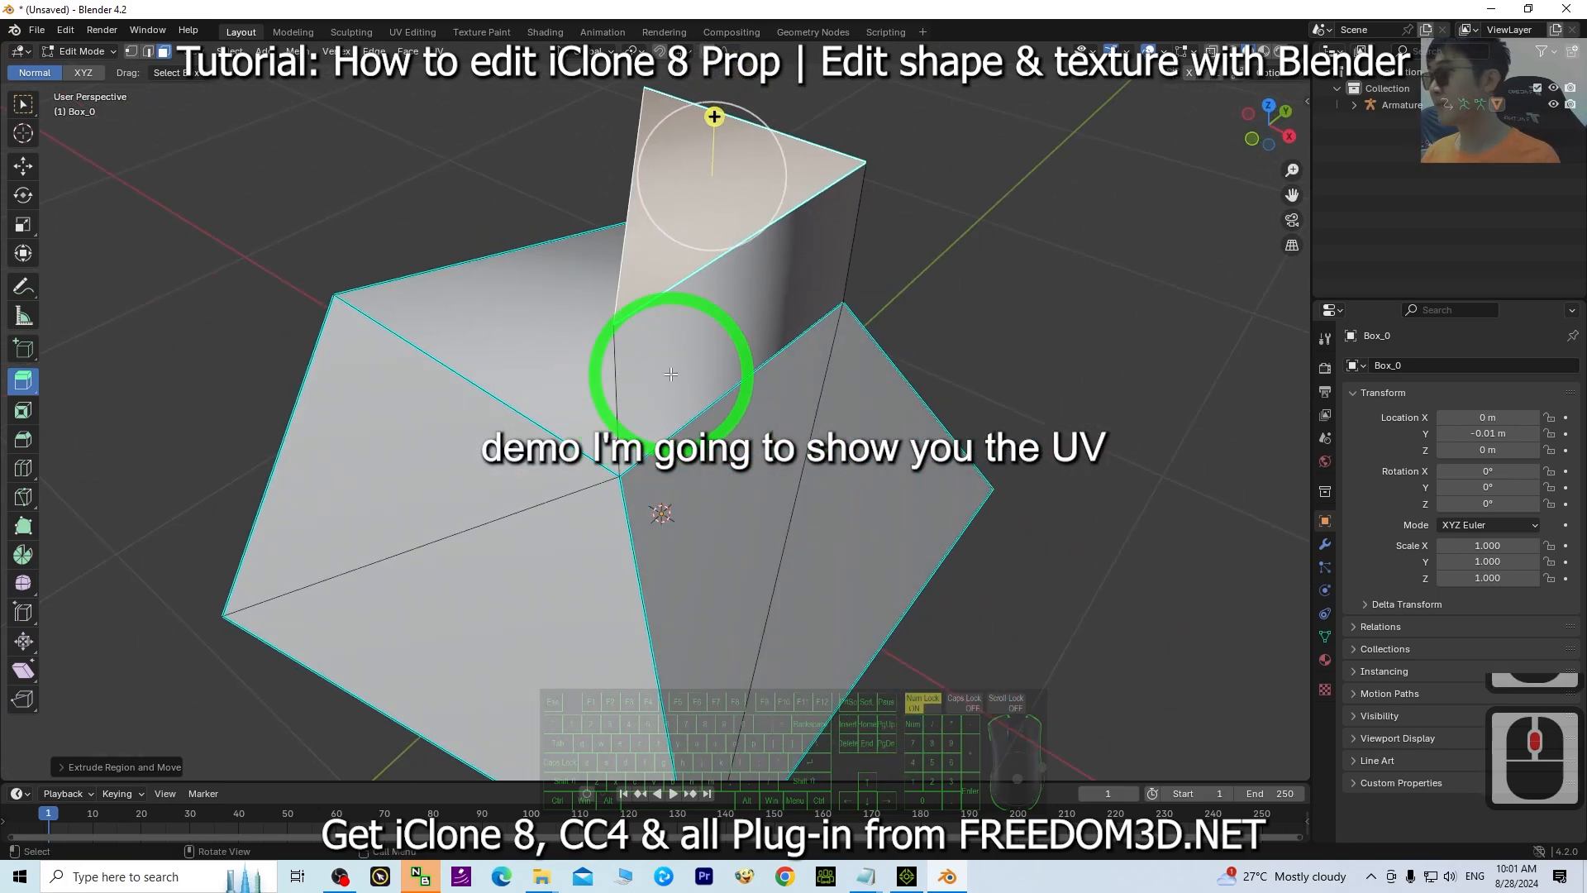
Open the UV Editing workspace and select all to display the mesh's full UV layout.
left_click(407, 33)
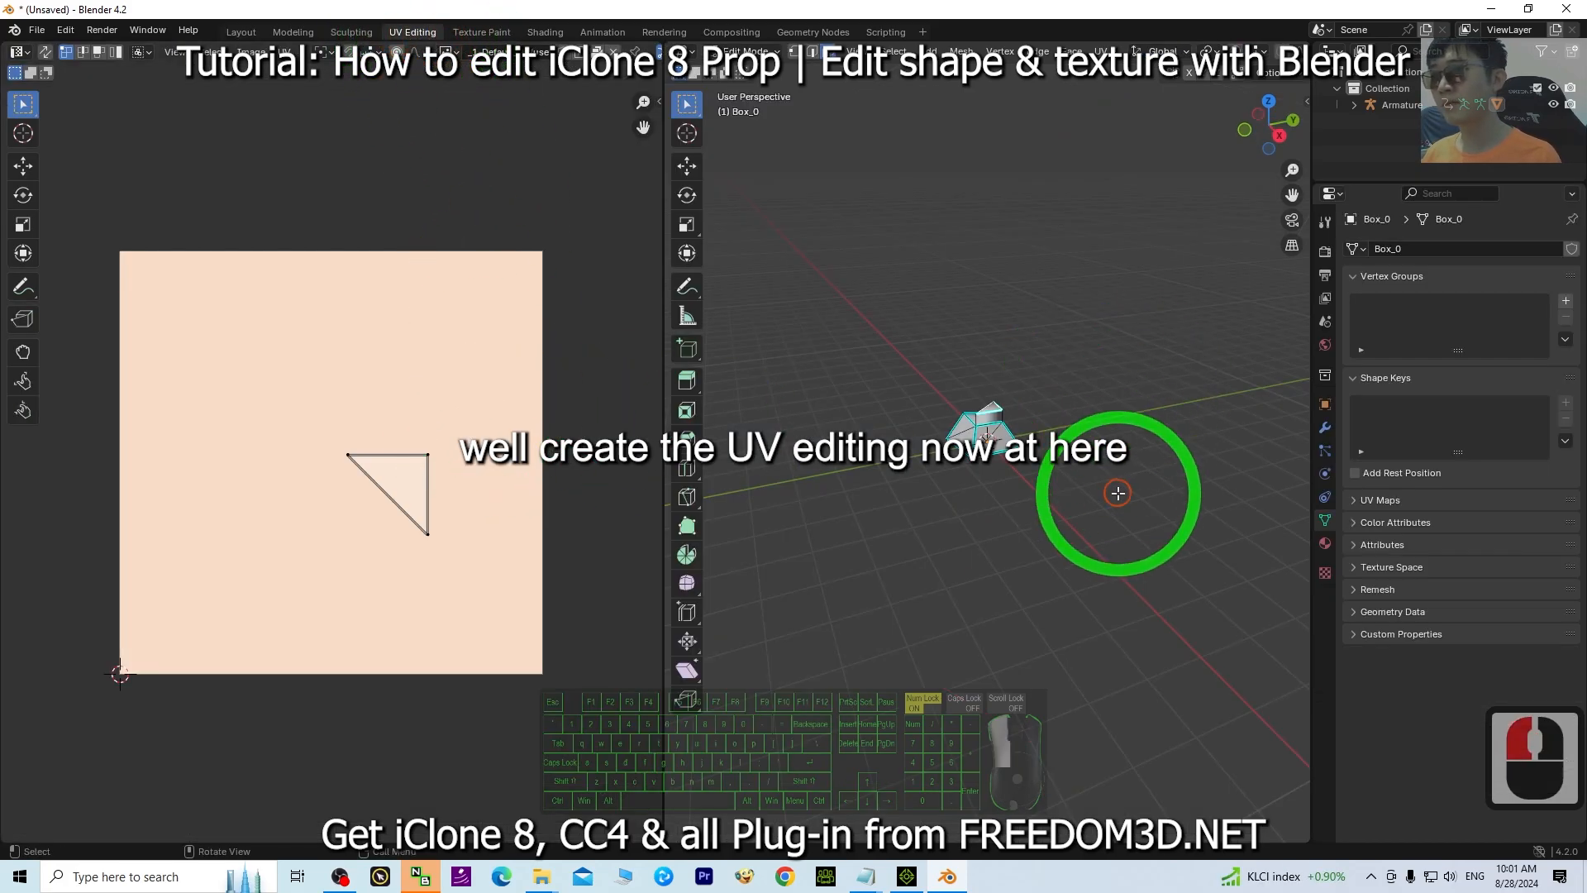
scroll(1116, 496, "up", 8)
key("a")
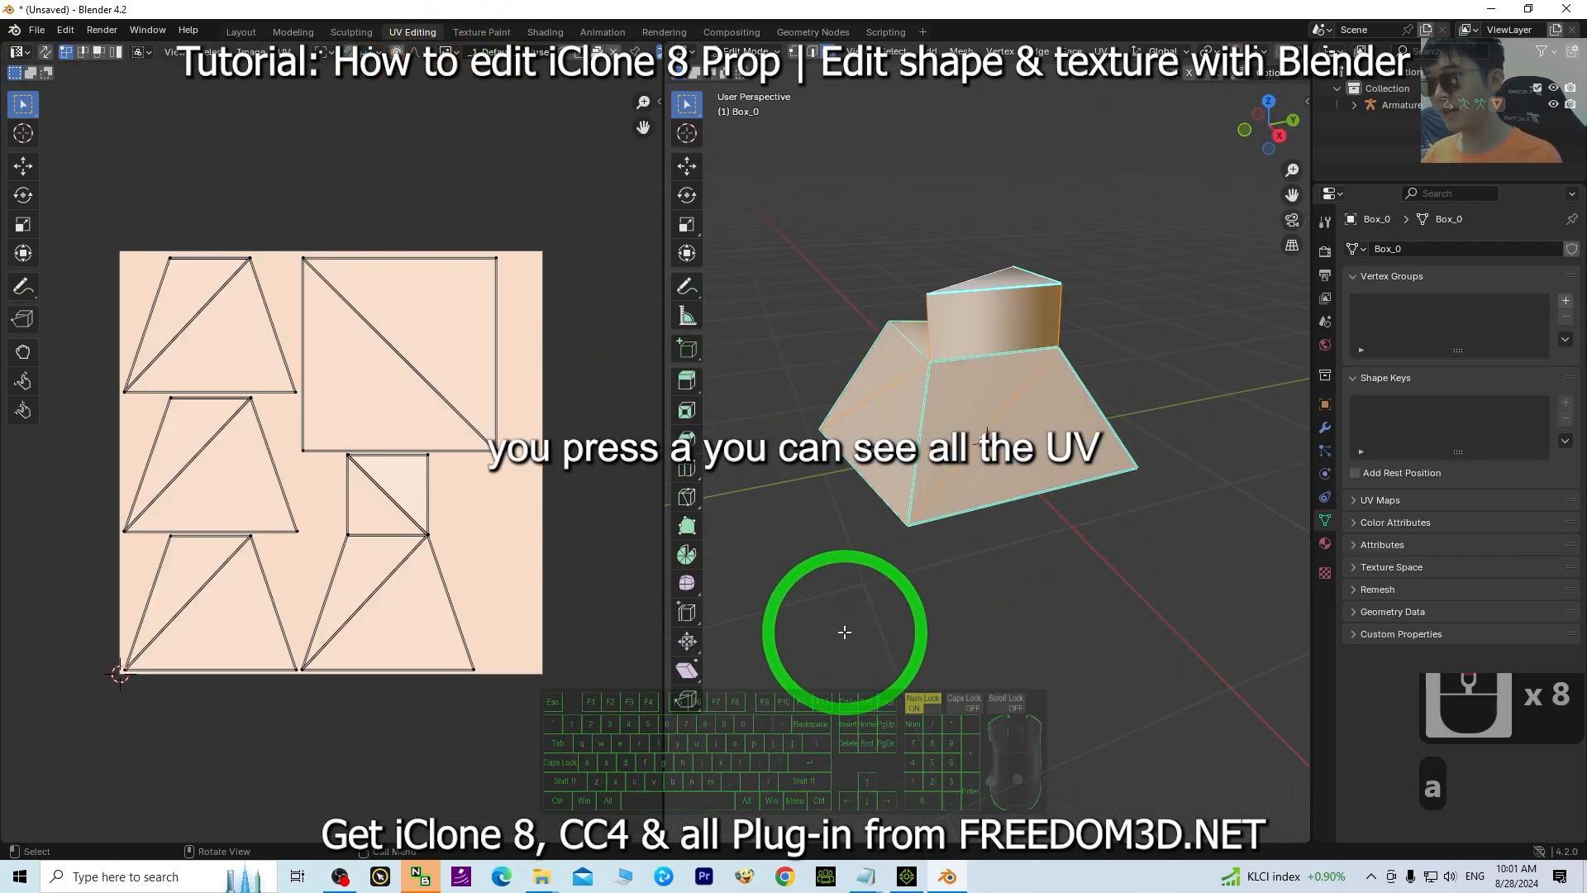
middle_click_drag(843, 630, 1033, 410)
scroll(1075, 496, "up", 3)
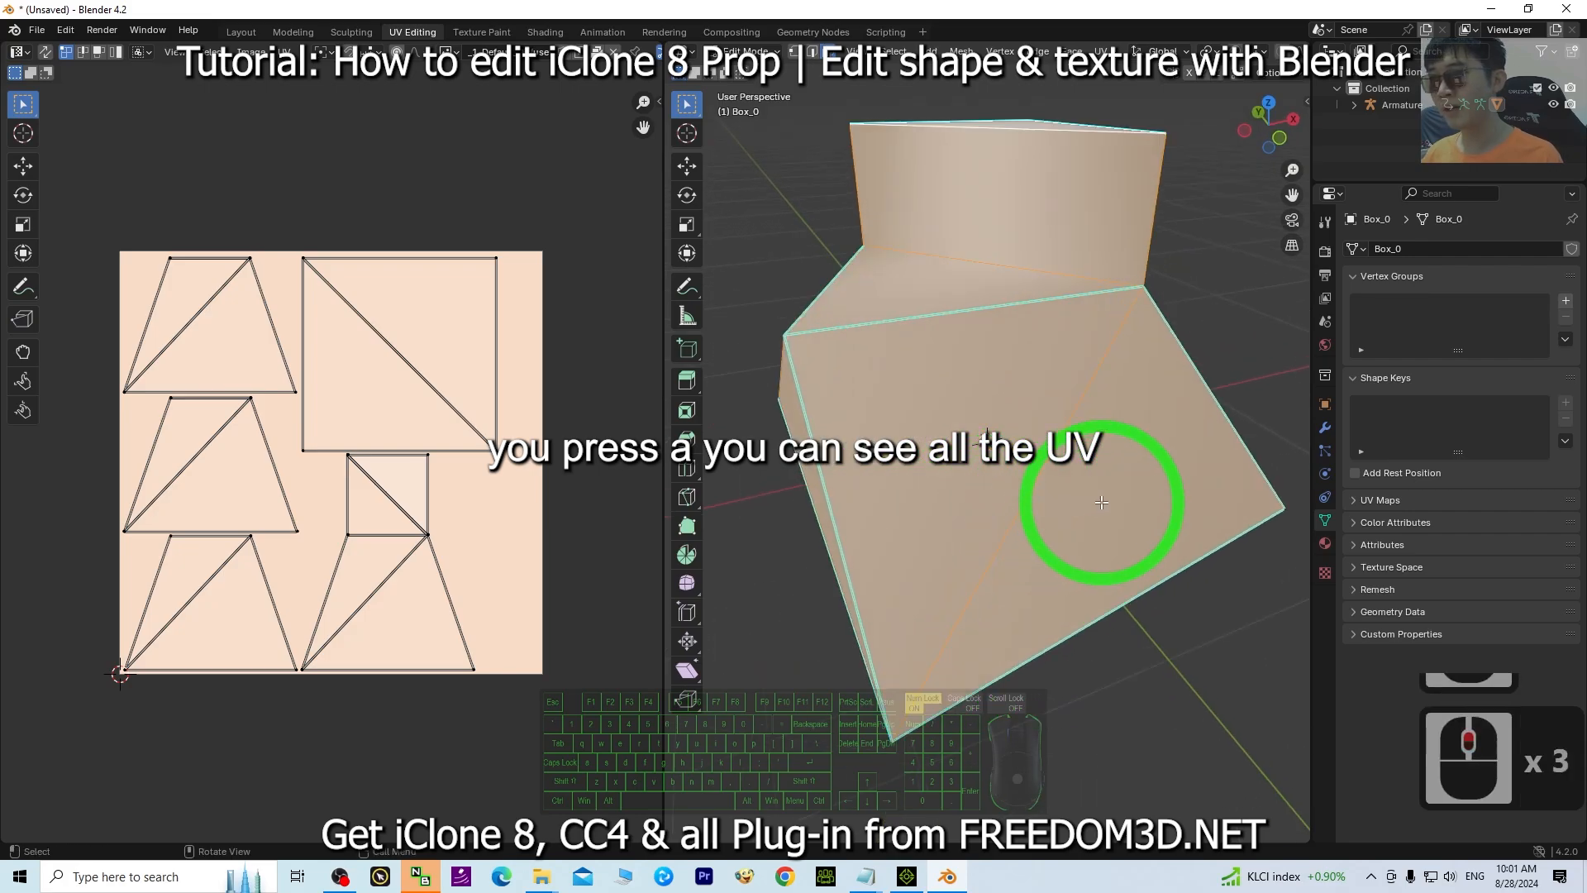
scroll(1112, 508, "down", 1)
middle_click_drag(1155, 535, 942, 495)
scroll(941, 495, "up", 2)
scroll(941, 495, "down", 2)
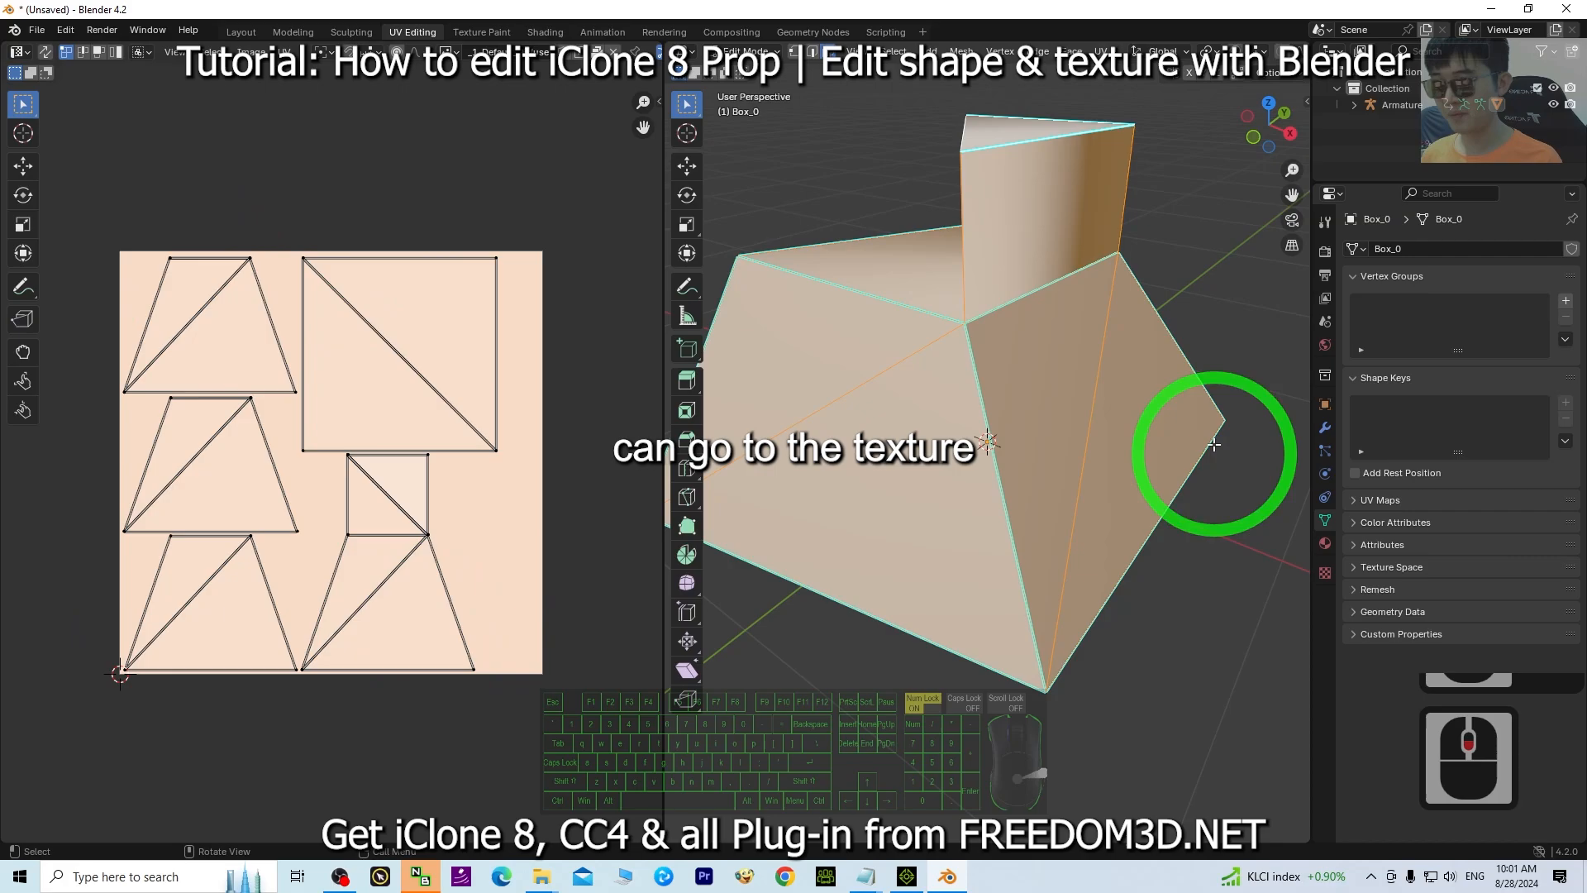
Inspect the object's material properties and switch to the Texture Paint workspace.
left_click(1323, 572)
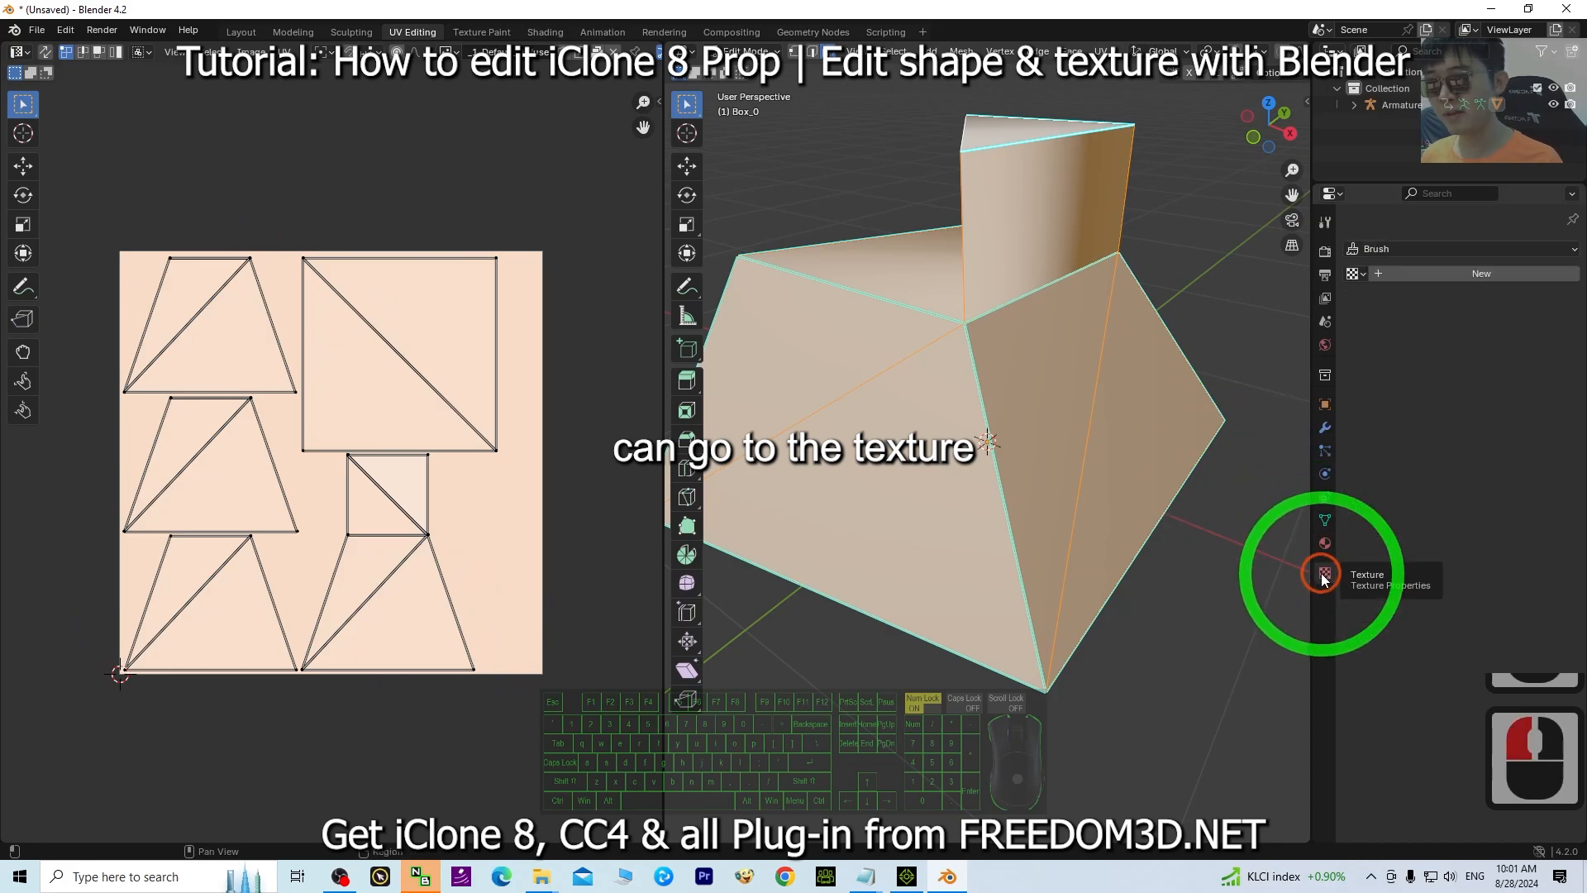
left_click(1325, 547)
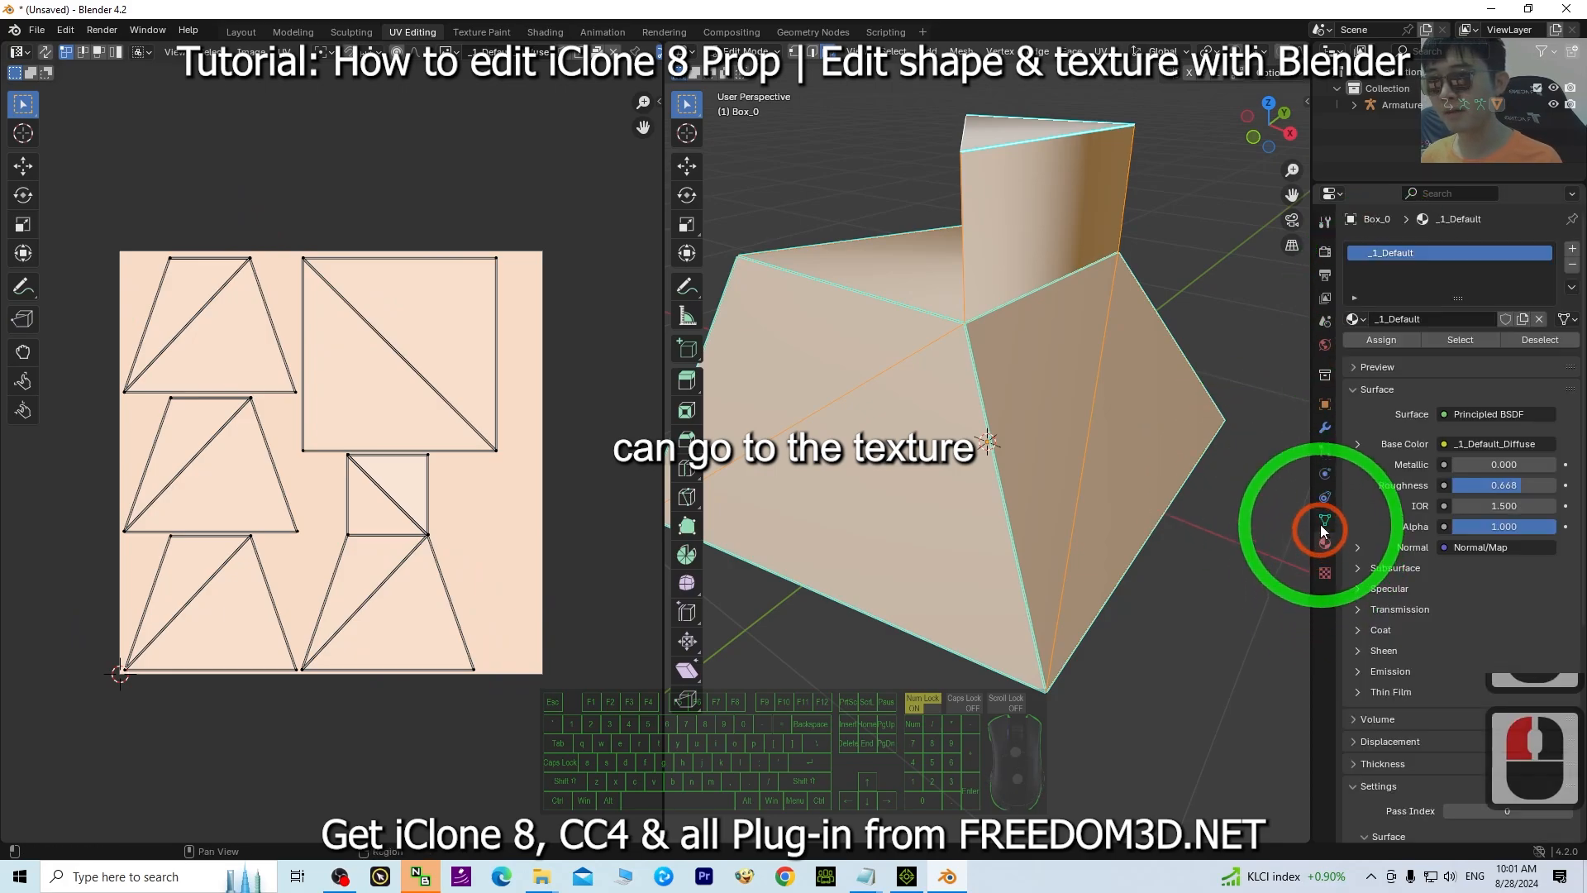
left_click(482, 32)
scroll(1033, 393, "up", 10)
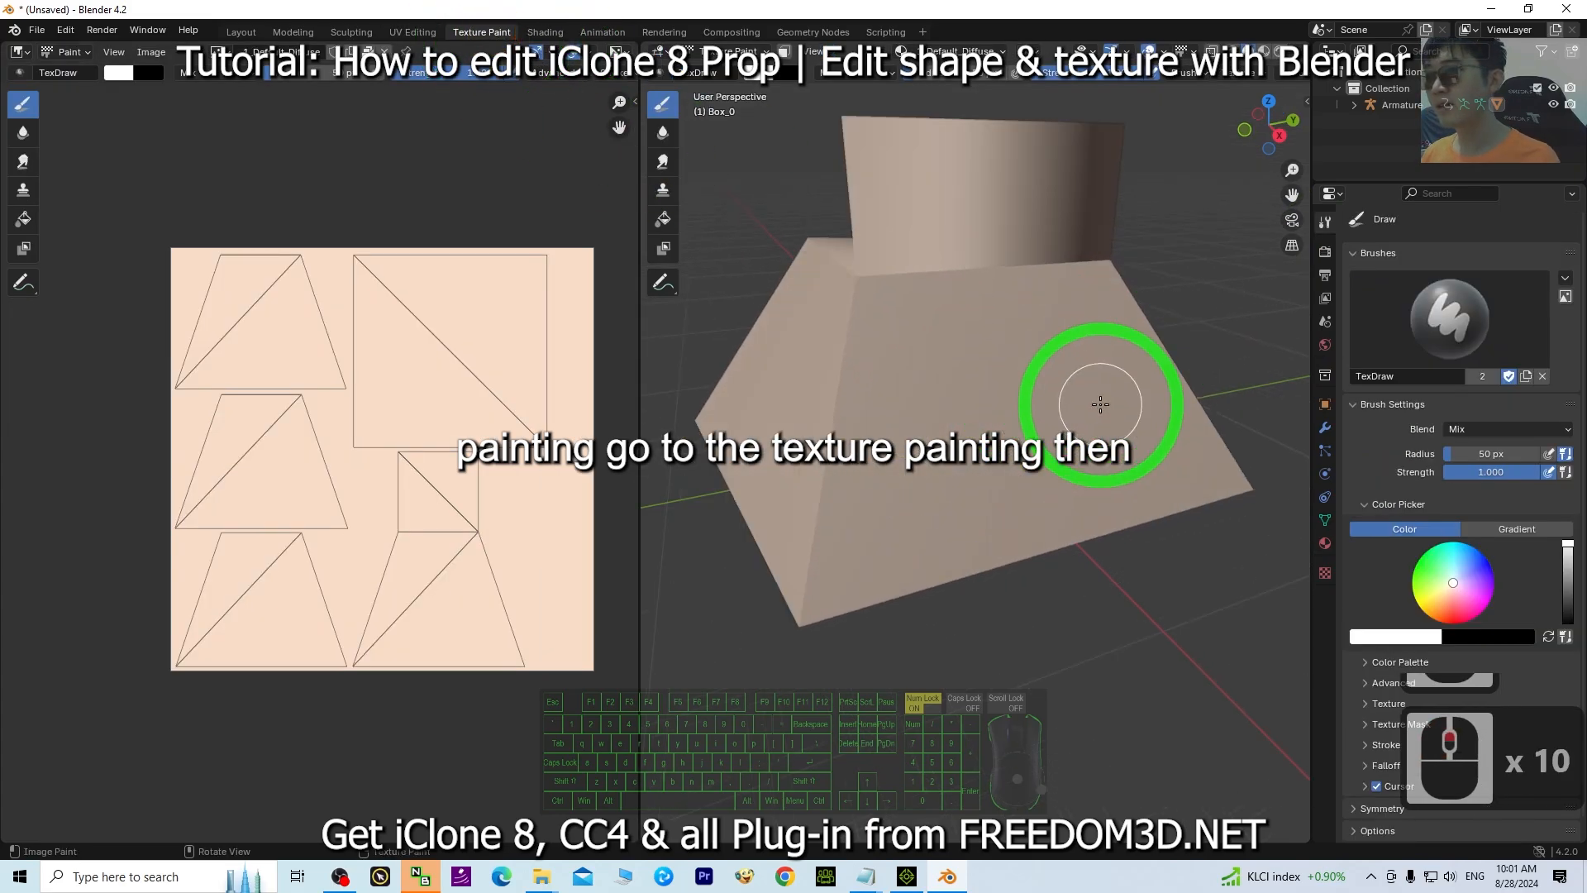
scroll(1100, 405, "down", 2)
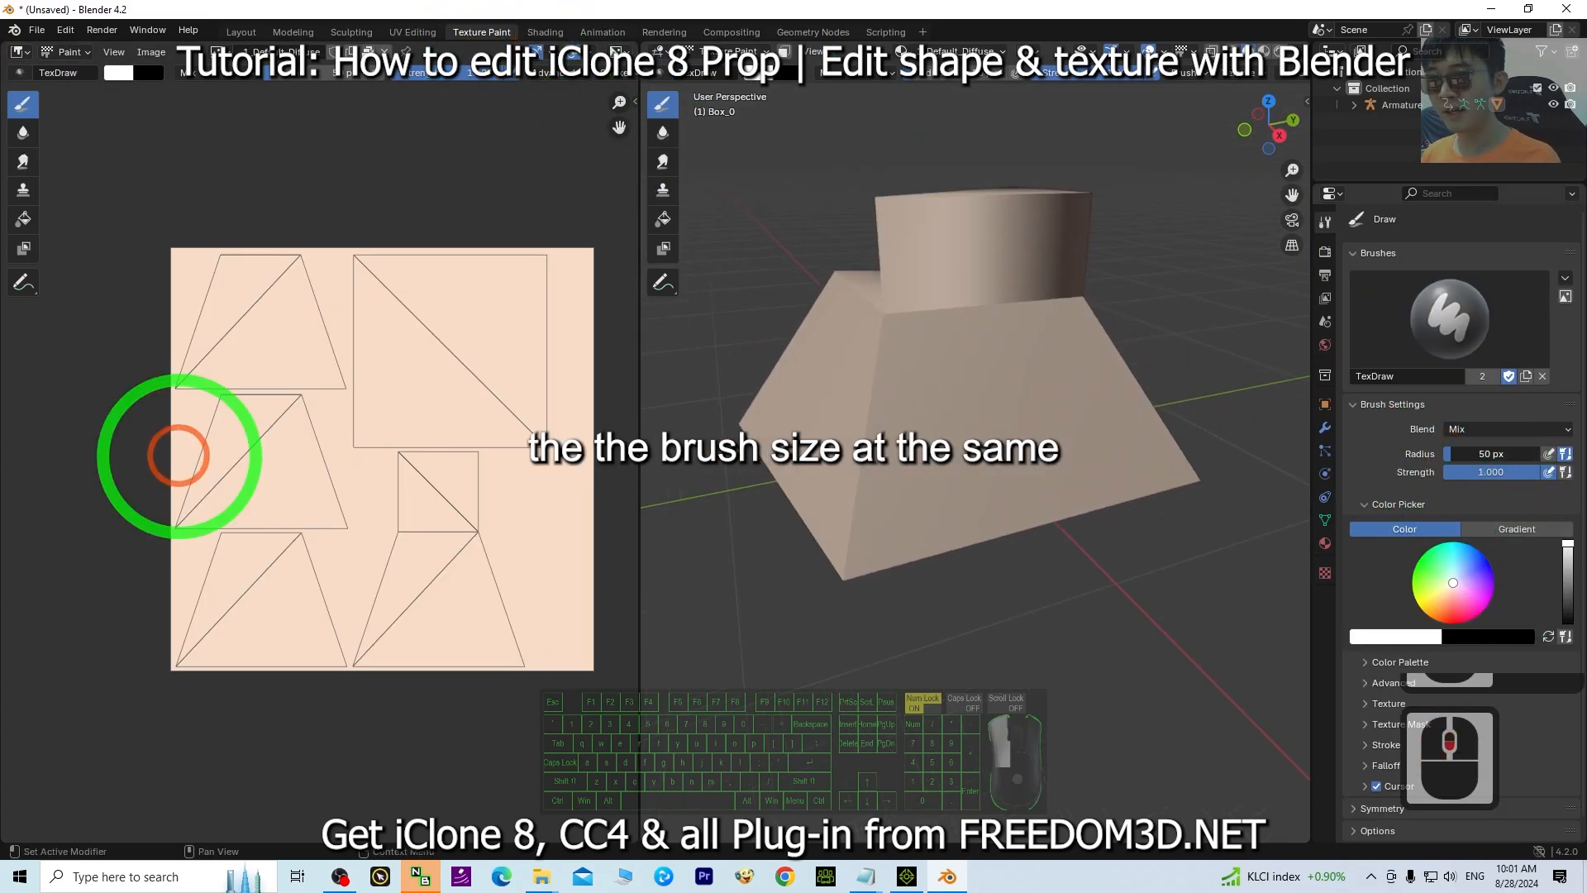
Set the paint brush radius to 26 px.
left_click_drag(164, 455, 50, 455)
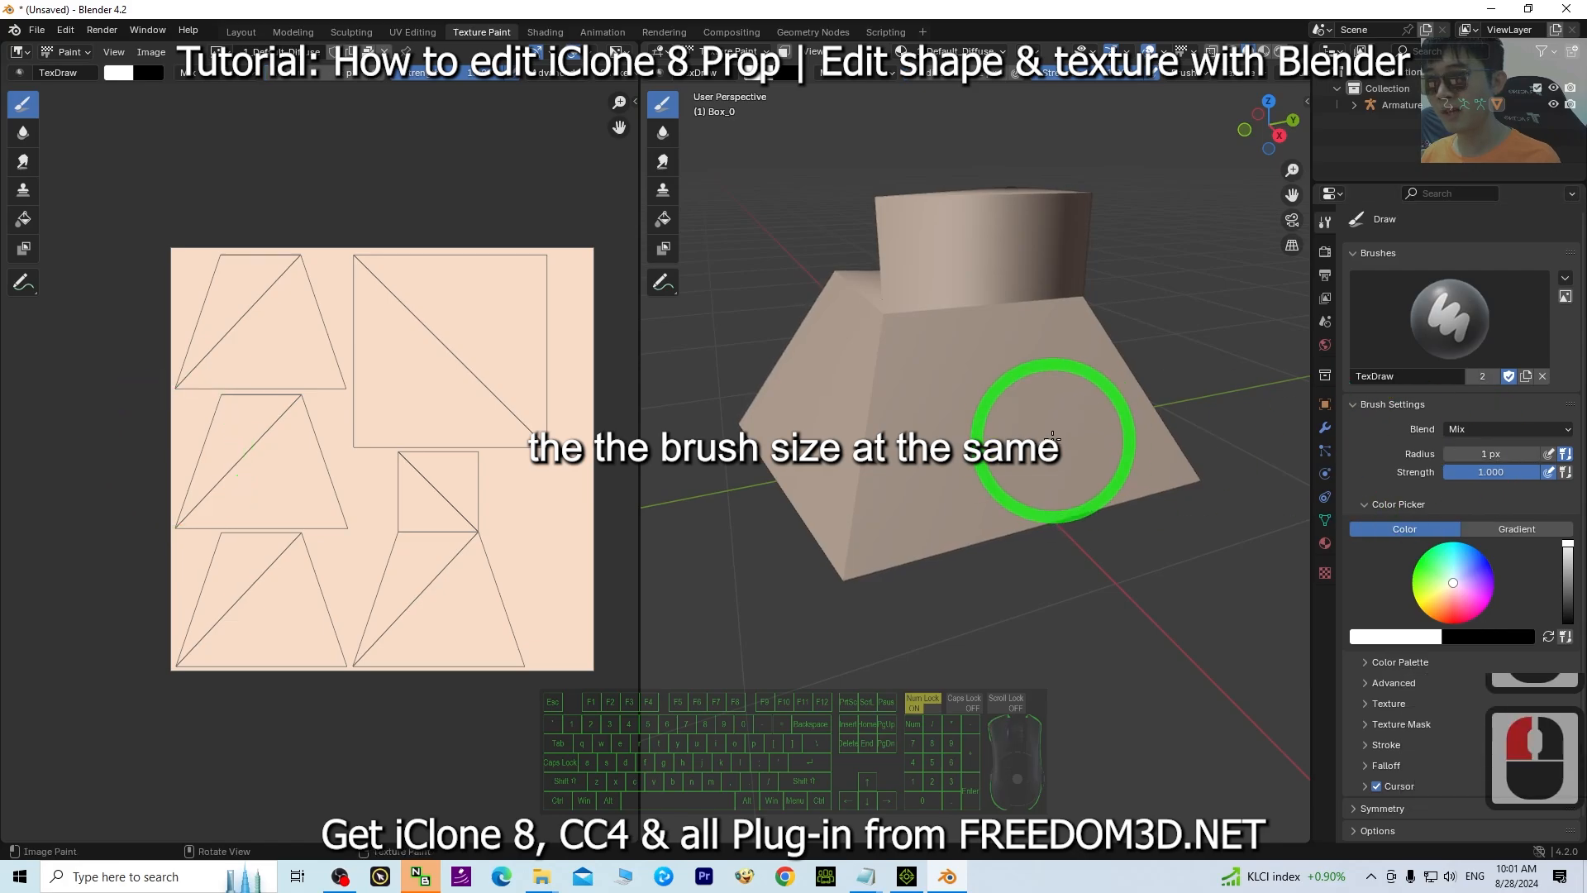
left_click_drag(1451, 453, 192, 456)
scroll(1050, 438, "up", 3)
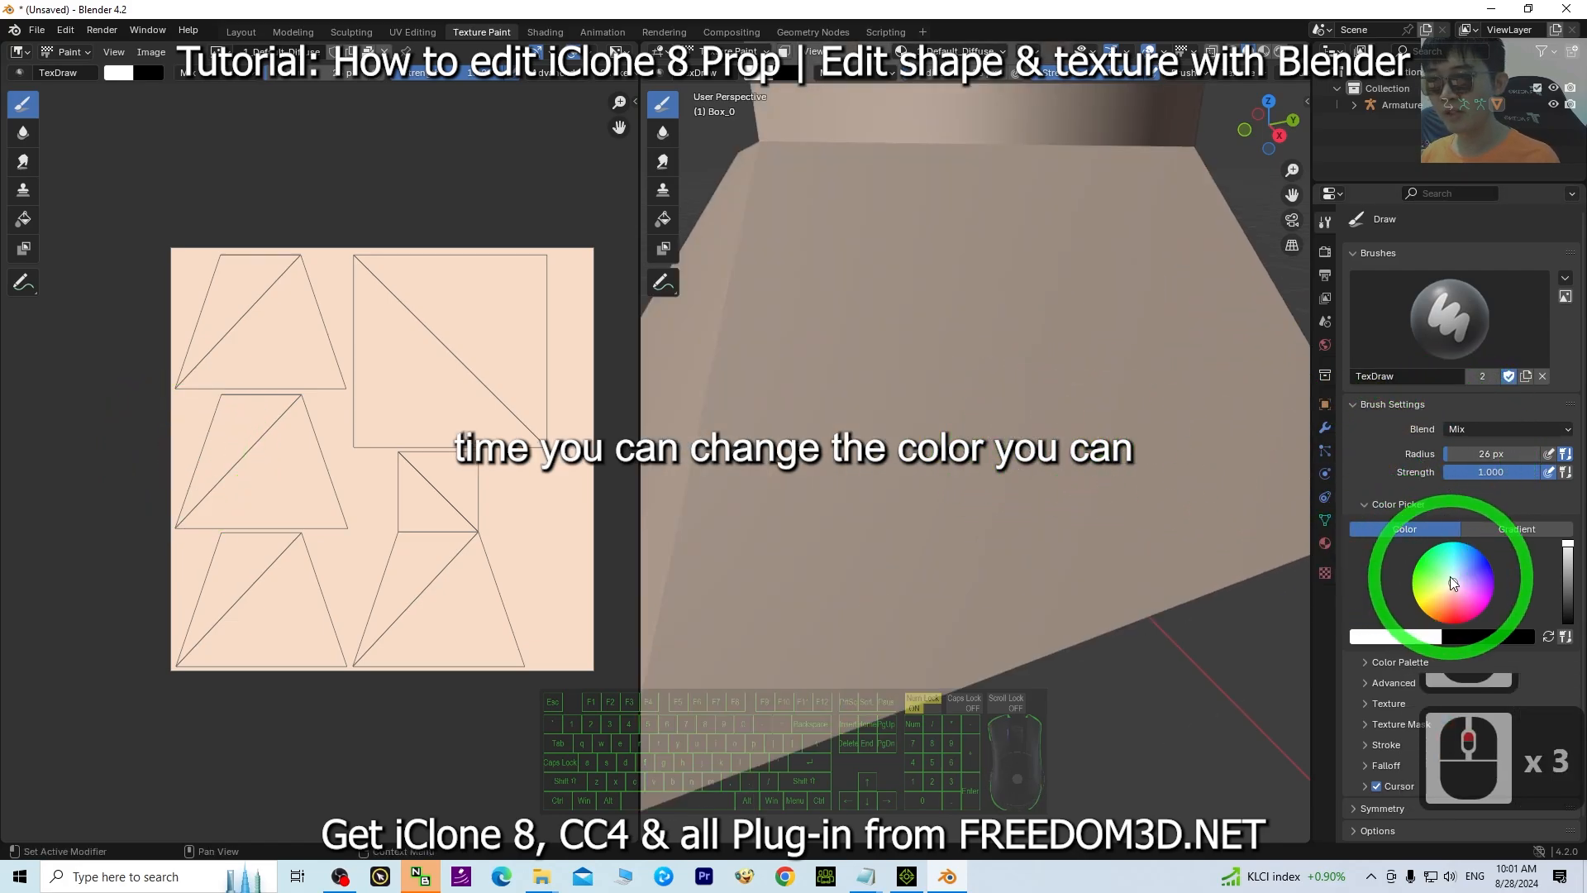
Pick a pink brush colour and paint strokes onto the sloped side faces of the mesh.
left_click_drag(1455, 584, 1463, 606)
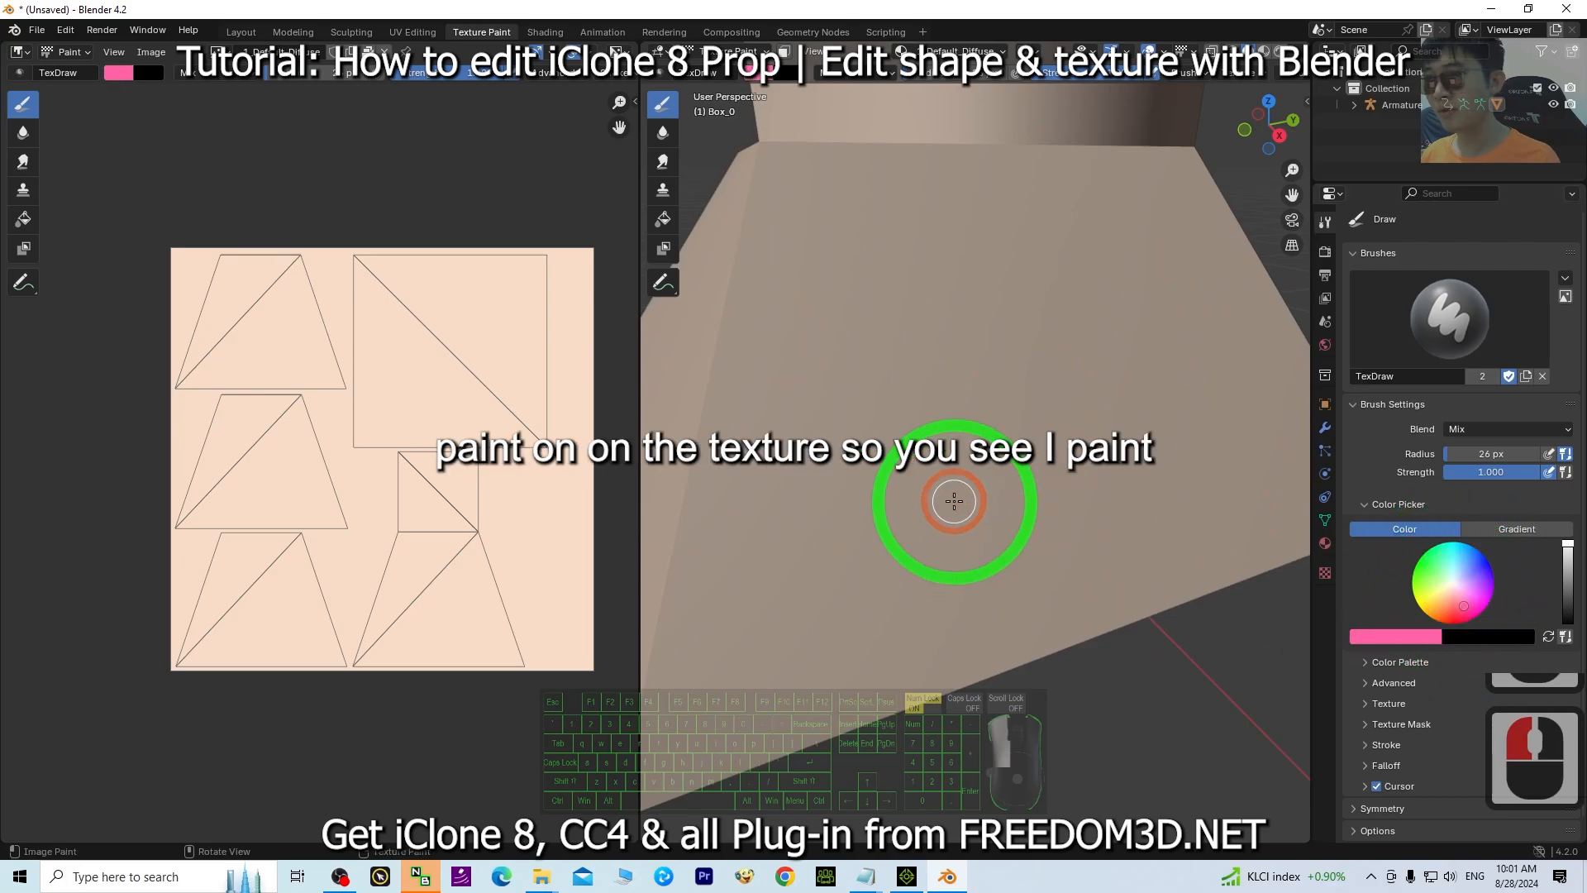
left_click(874, 486)
left_click_drag(937, 397, 958, 404)
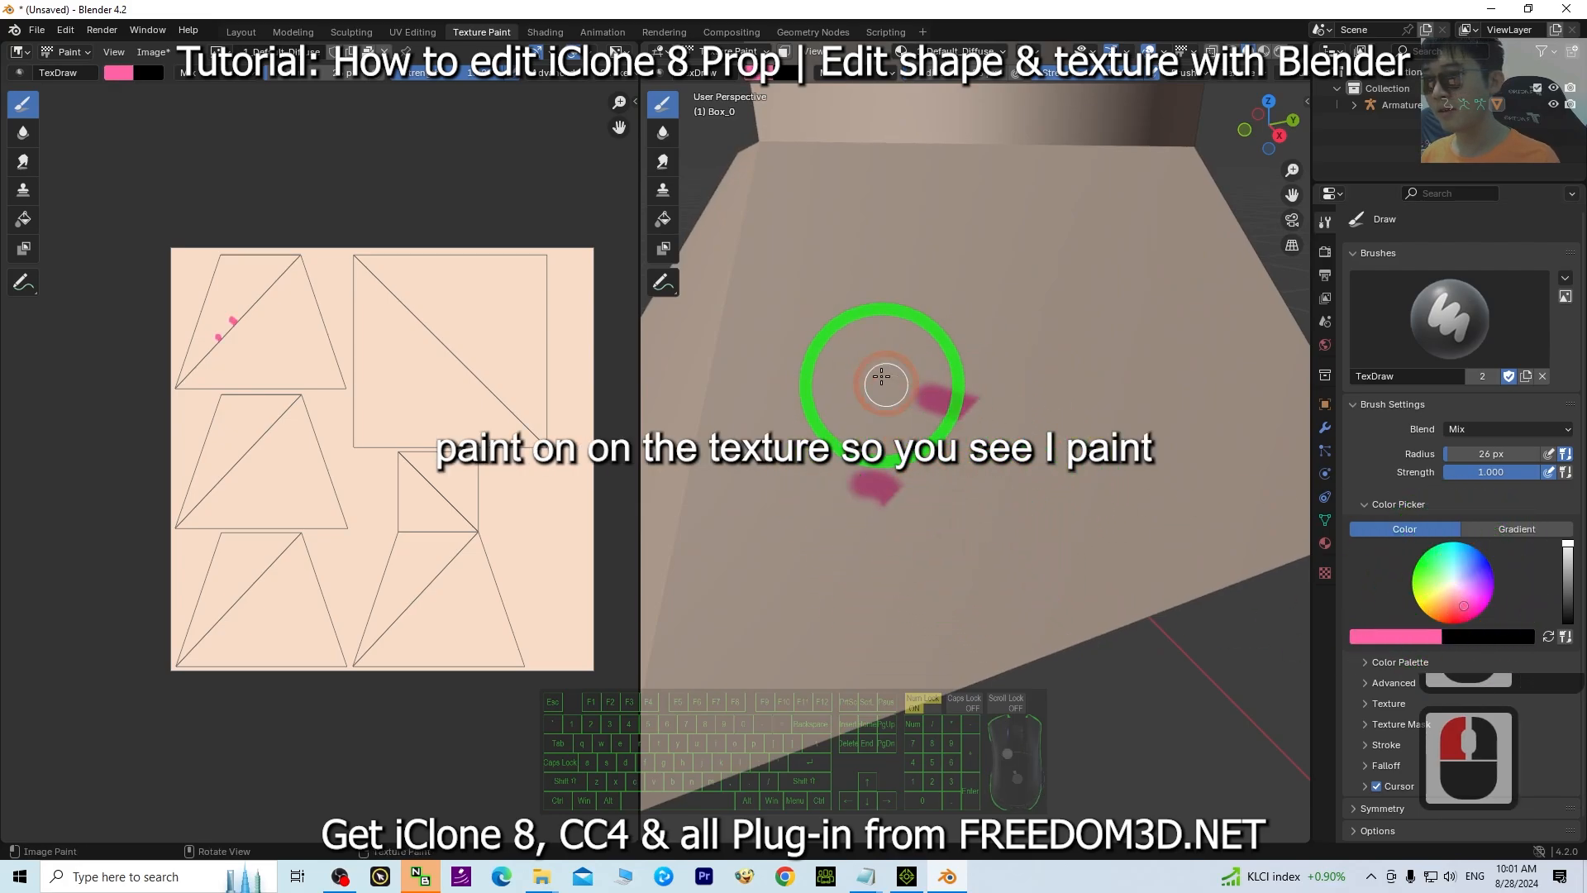
left_click_drag(872, 347, 848, 404)
mouse_move(901, 205)
left_mouse_down()
mouse_move(928, 255)
mouse_move(943, 362)
left_mouse_up()
scroll(943, 362, "down", 3)
mouse_move(937, 347)
middle_mouse_down()
mouse_move(827, 525)
mouse_move(957, 542)
middle_mouse_up()
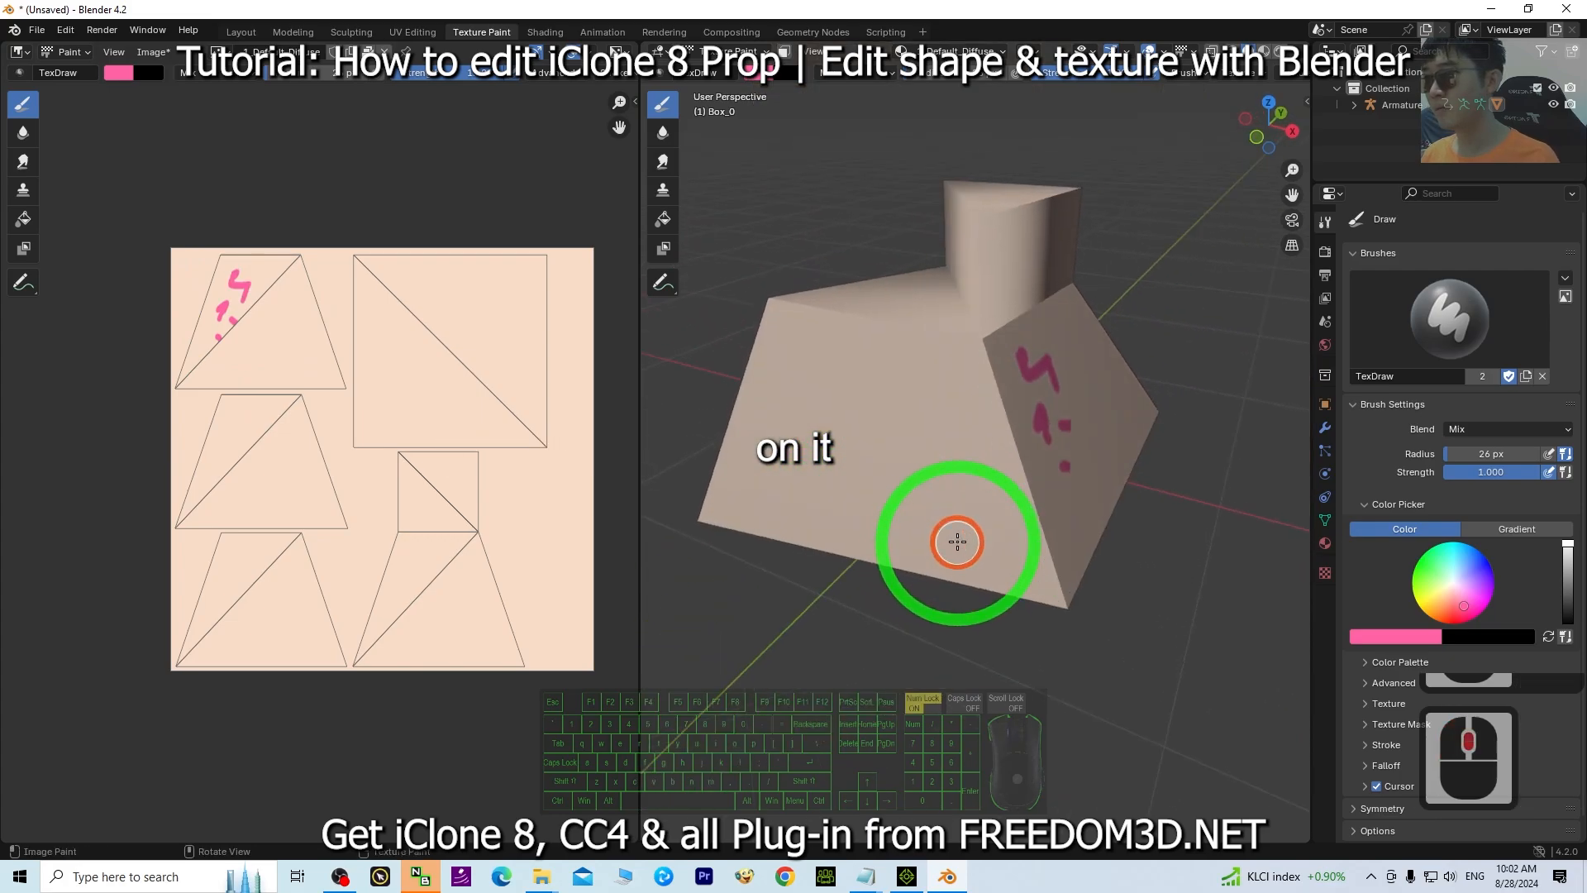
left_click_drag(959, 489, 865, 390)
middle_click_drag(1111, 472, 1006, 465)
left_click_drag(1091, 408, 939, 449)
Switch the brush colour to light blue.
double_click(1442, 559)
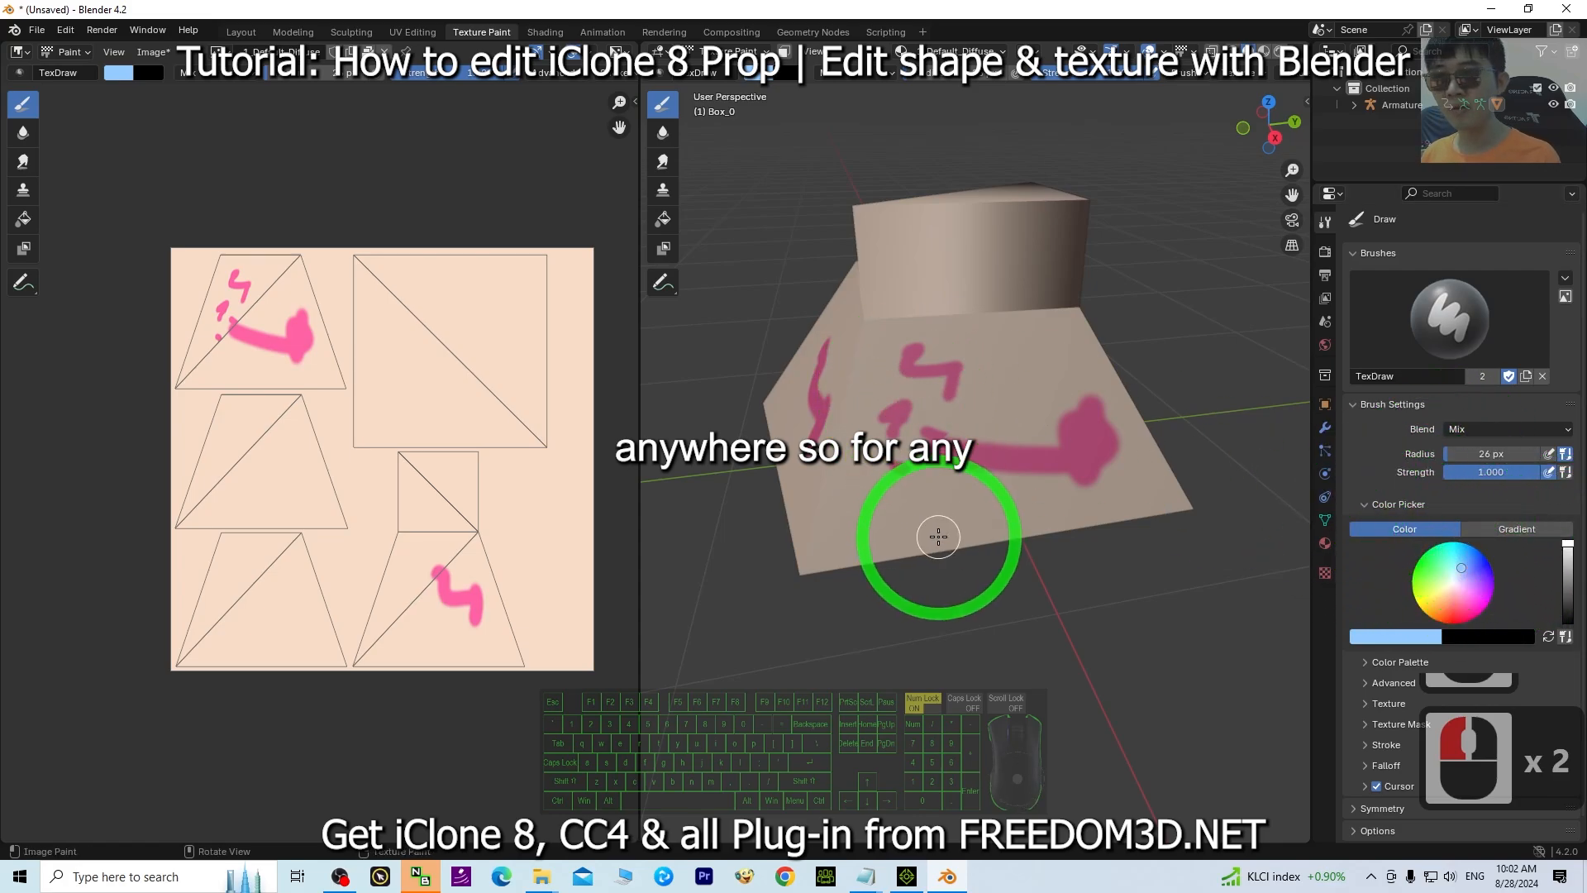
middle_click_drag(938, 538, 994, 331)
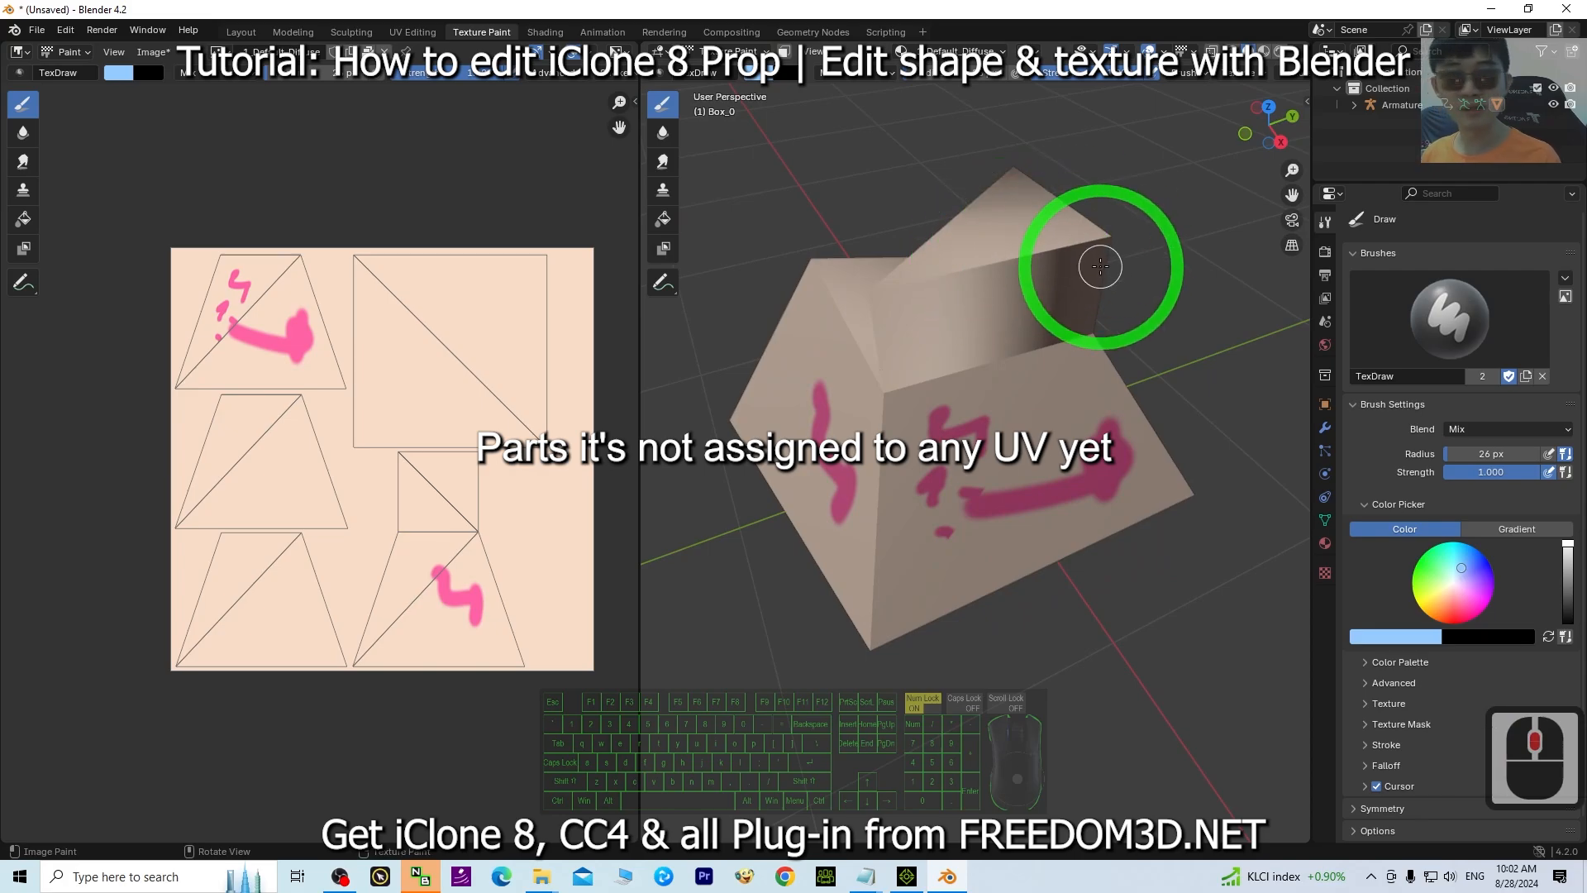
Return to the UV Editing workspace and select the faces of the extruded block.
left_click(421, 32)
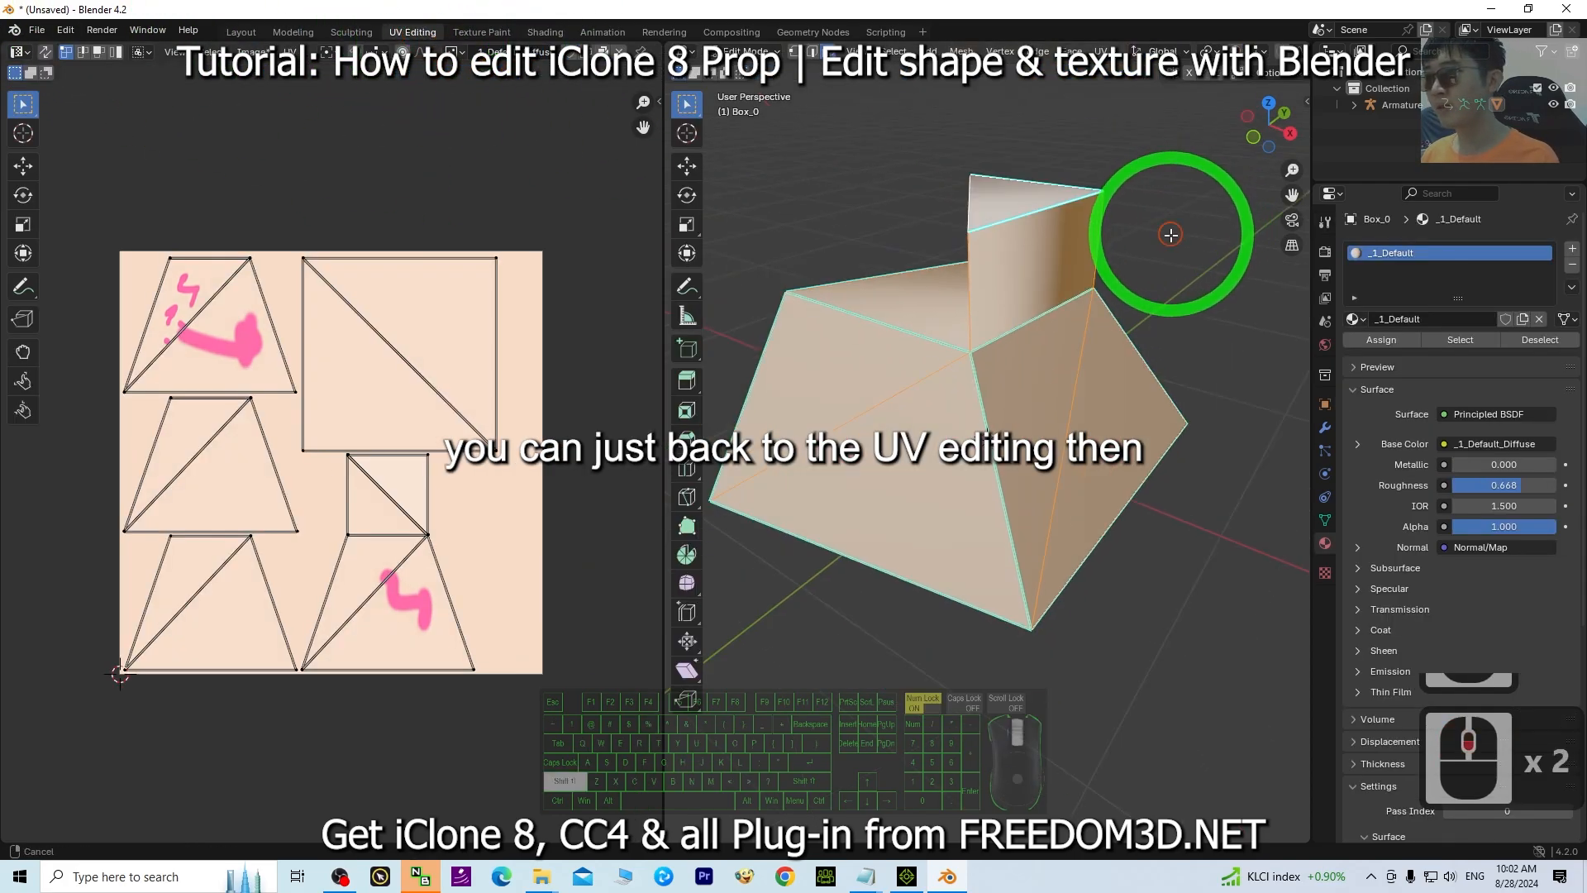
middle_click_drag(1171, 235, 1109, 344, "shift")
left_click(1127, 339)
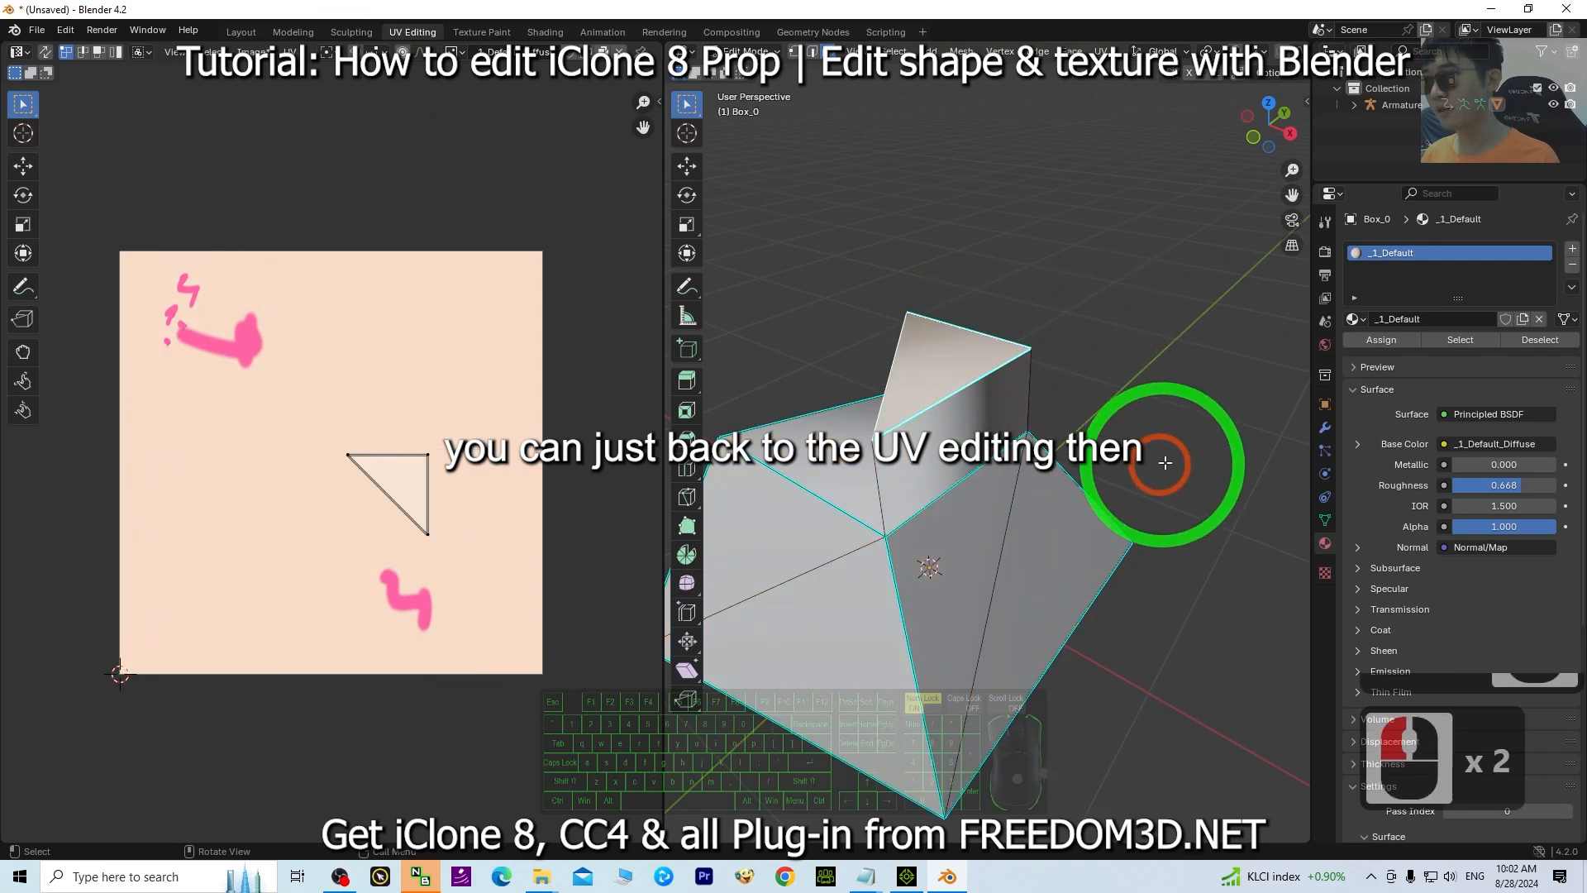
middle_click_drag(1165, 463, 867, 366)
left_click(869, 364, "shift")
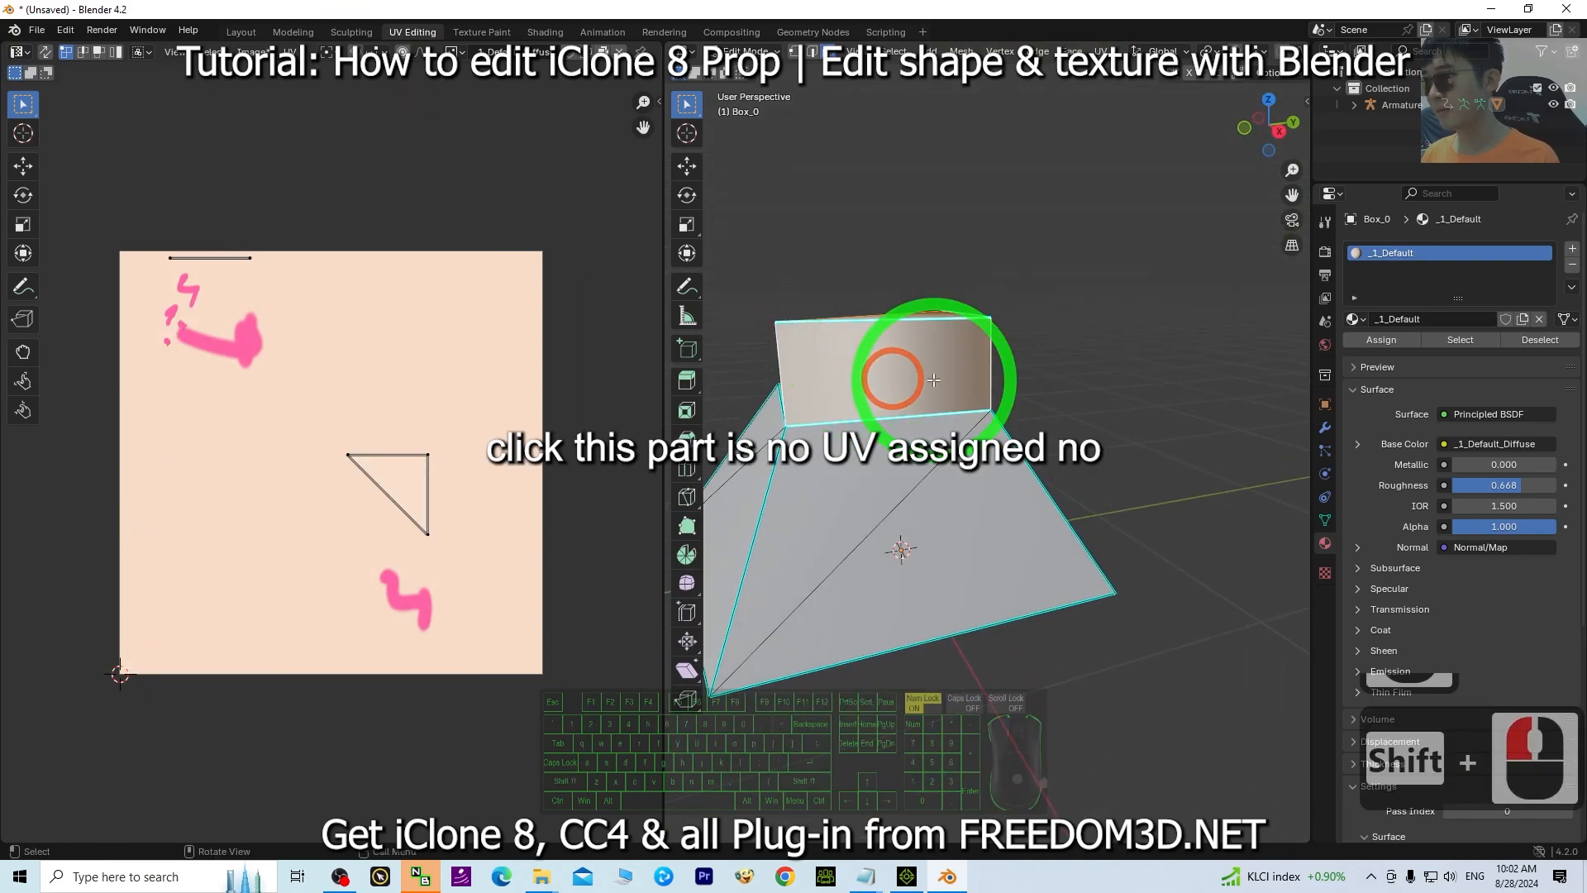
left_click(935, 348)
left_click(923, 359)
middle_click_drag(873, 379, 1045, 383)
left_click(992, 380, "shift")
left_click(1242, 383, "shift")
middle_click_drag(1241, 383, 1064, 95)
left_click(964, 341, "shift")
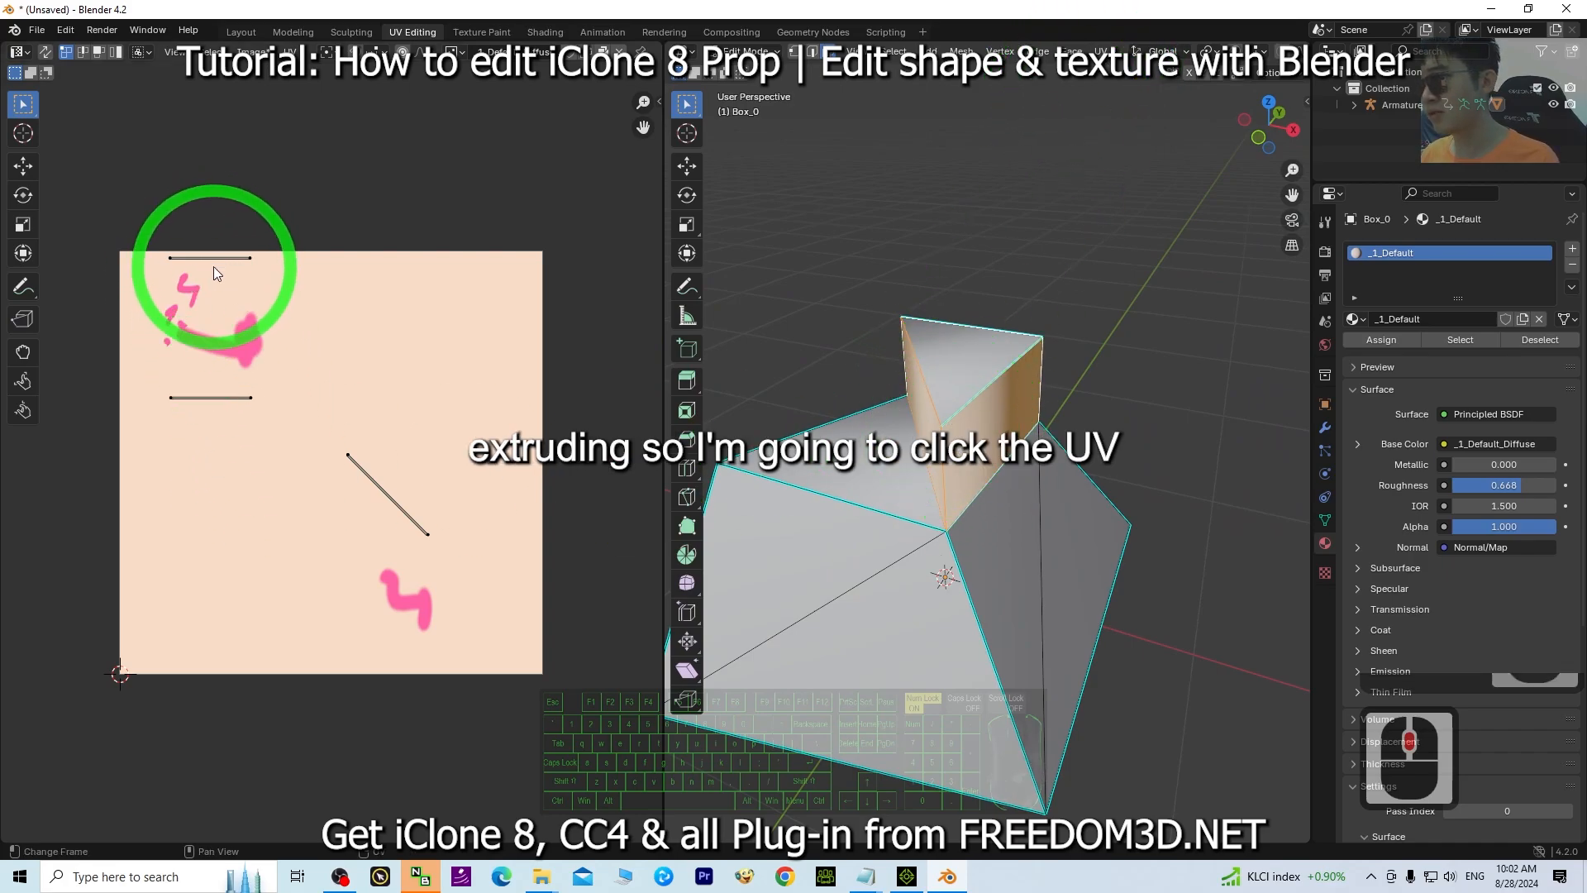
Unwrap the selected faces' UVs.
left_click(1100, 51)
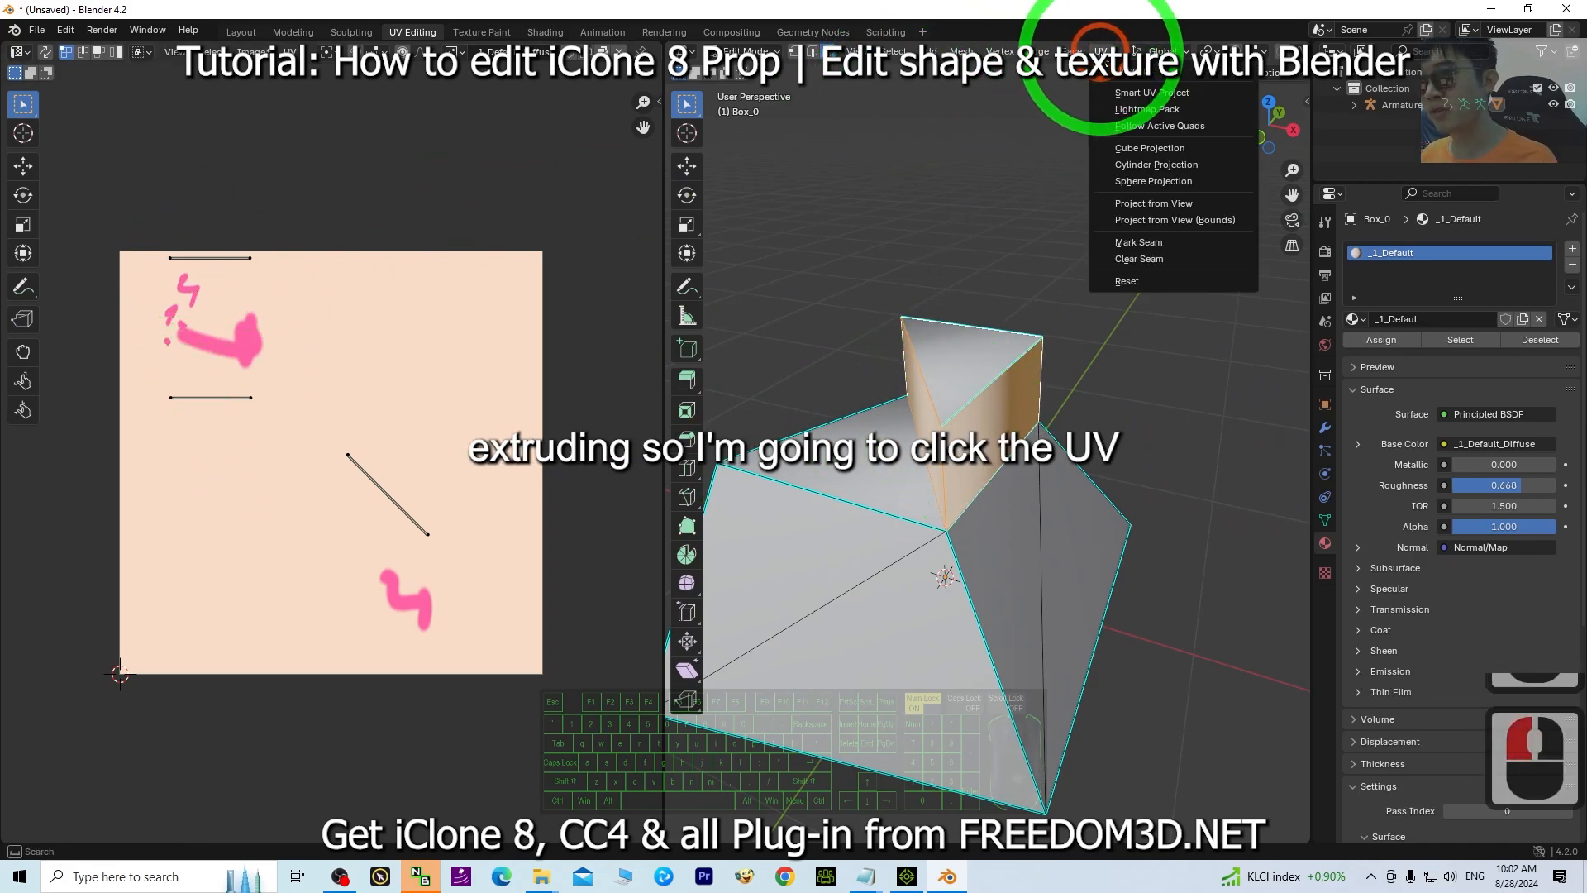
left_click(1124, 79)
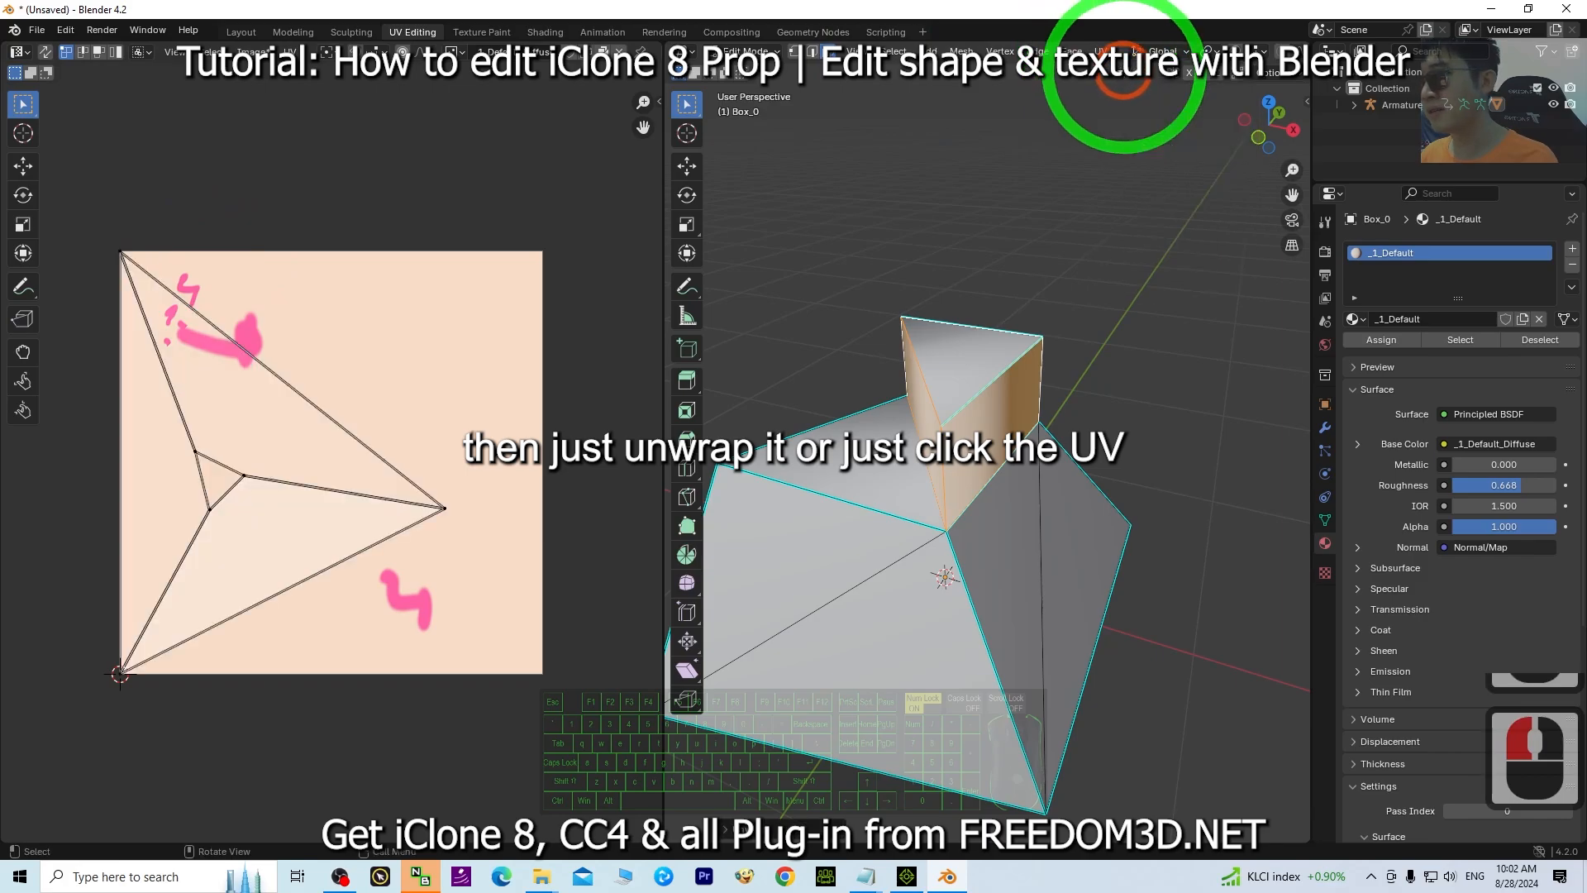
Apply Smart UV Project to the selected block faces with the default settings.
left_click(1099, 51)
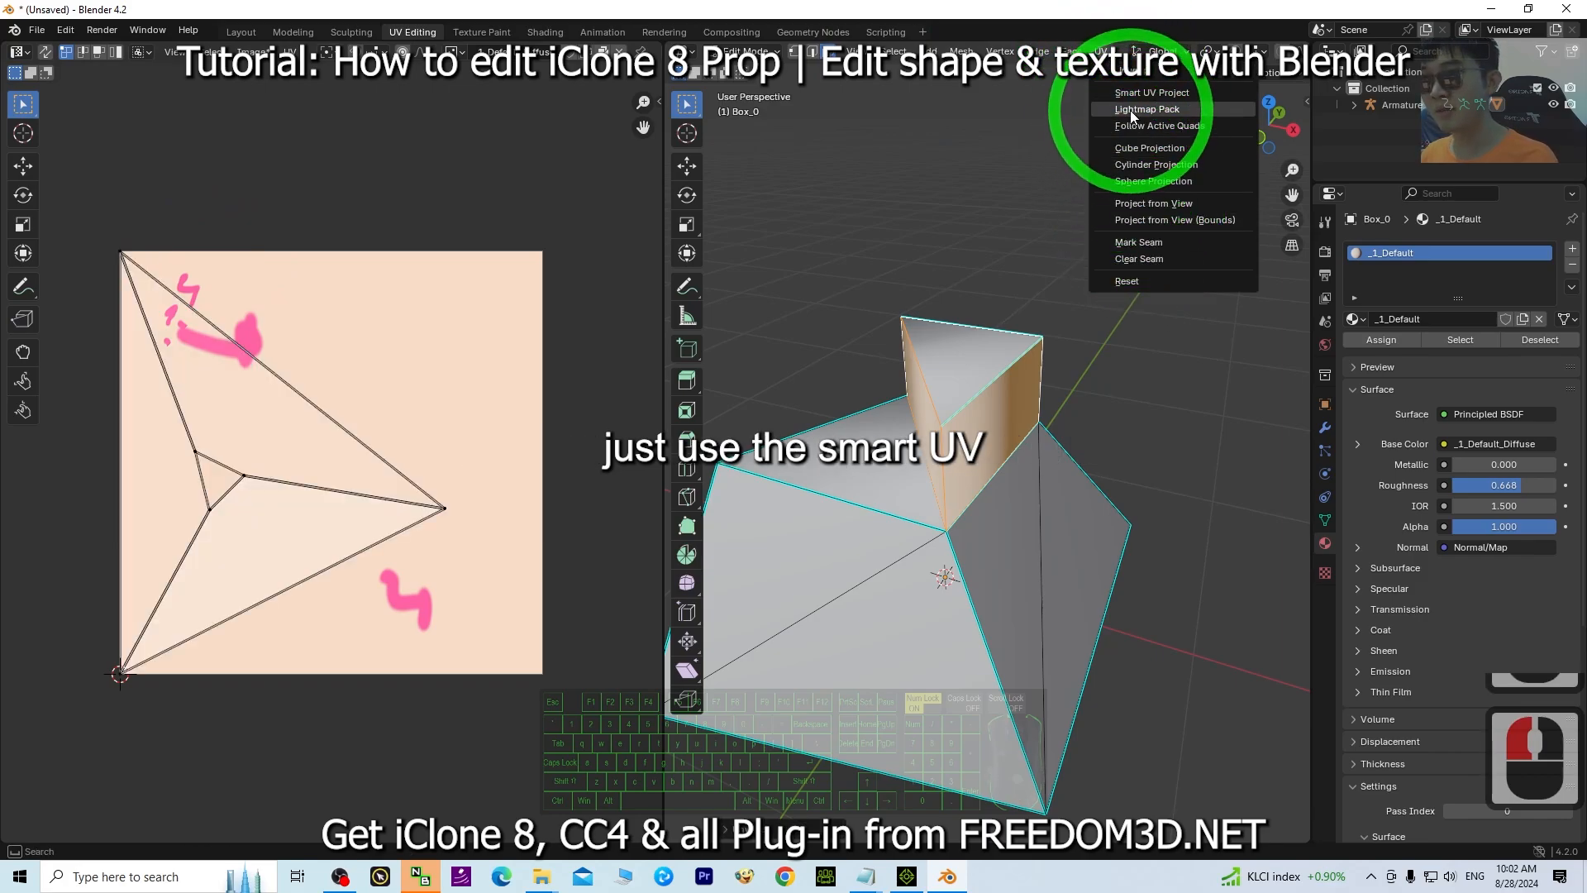
left_click(1164, 92)
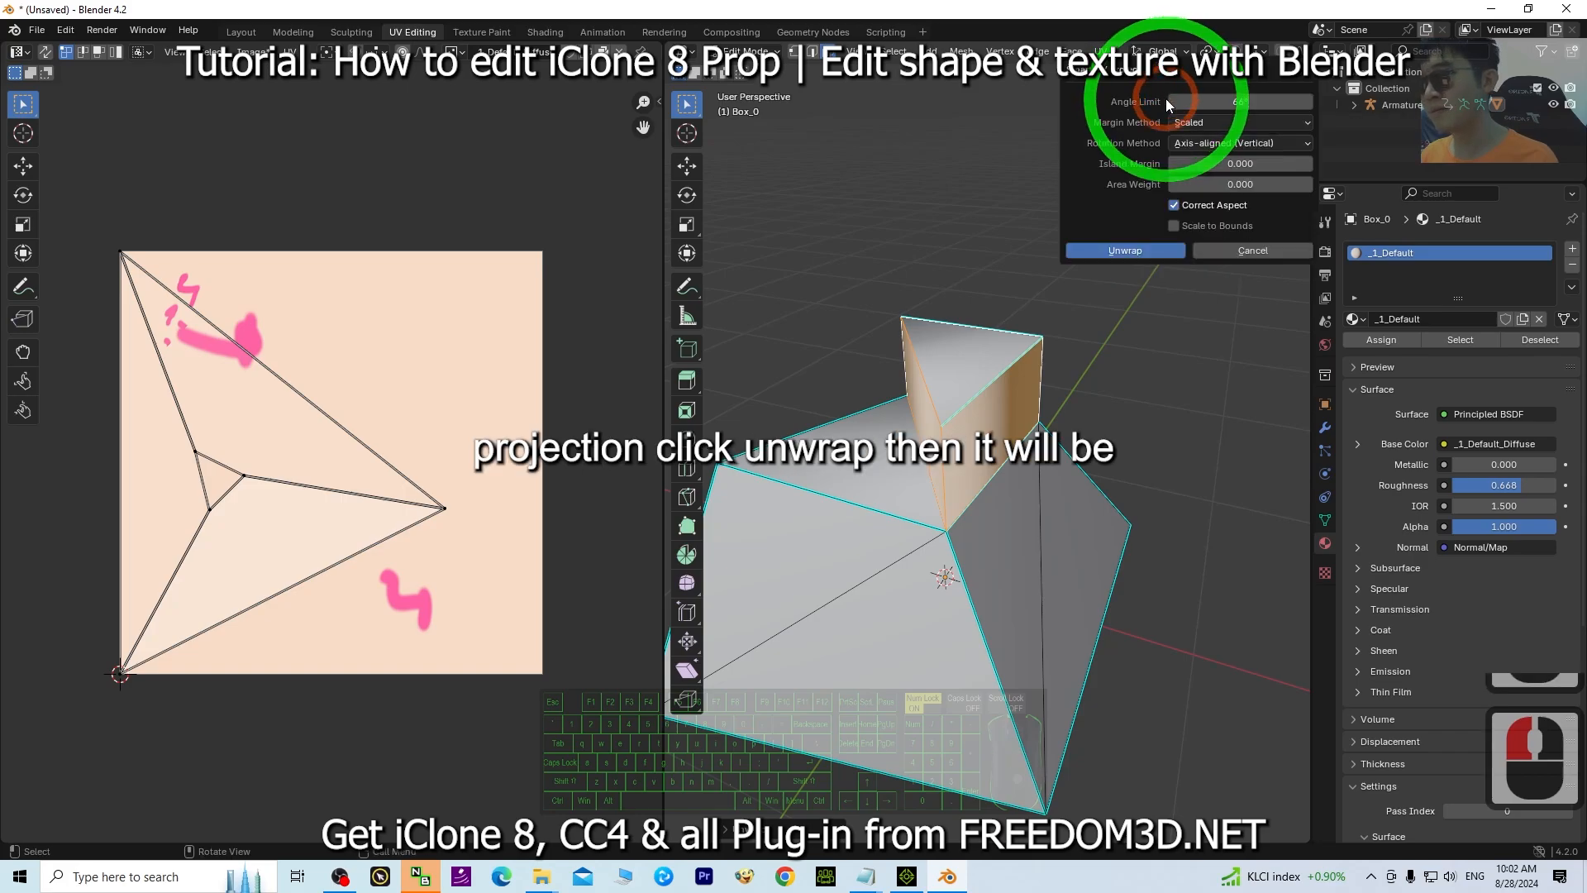
left_click(1149, 252)
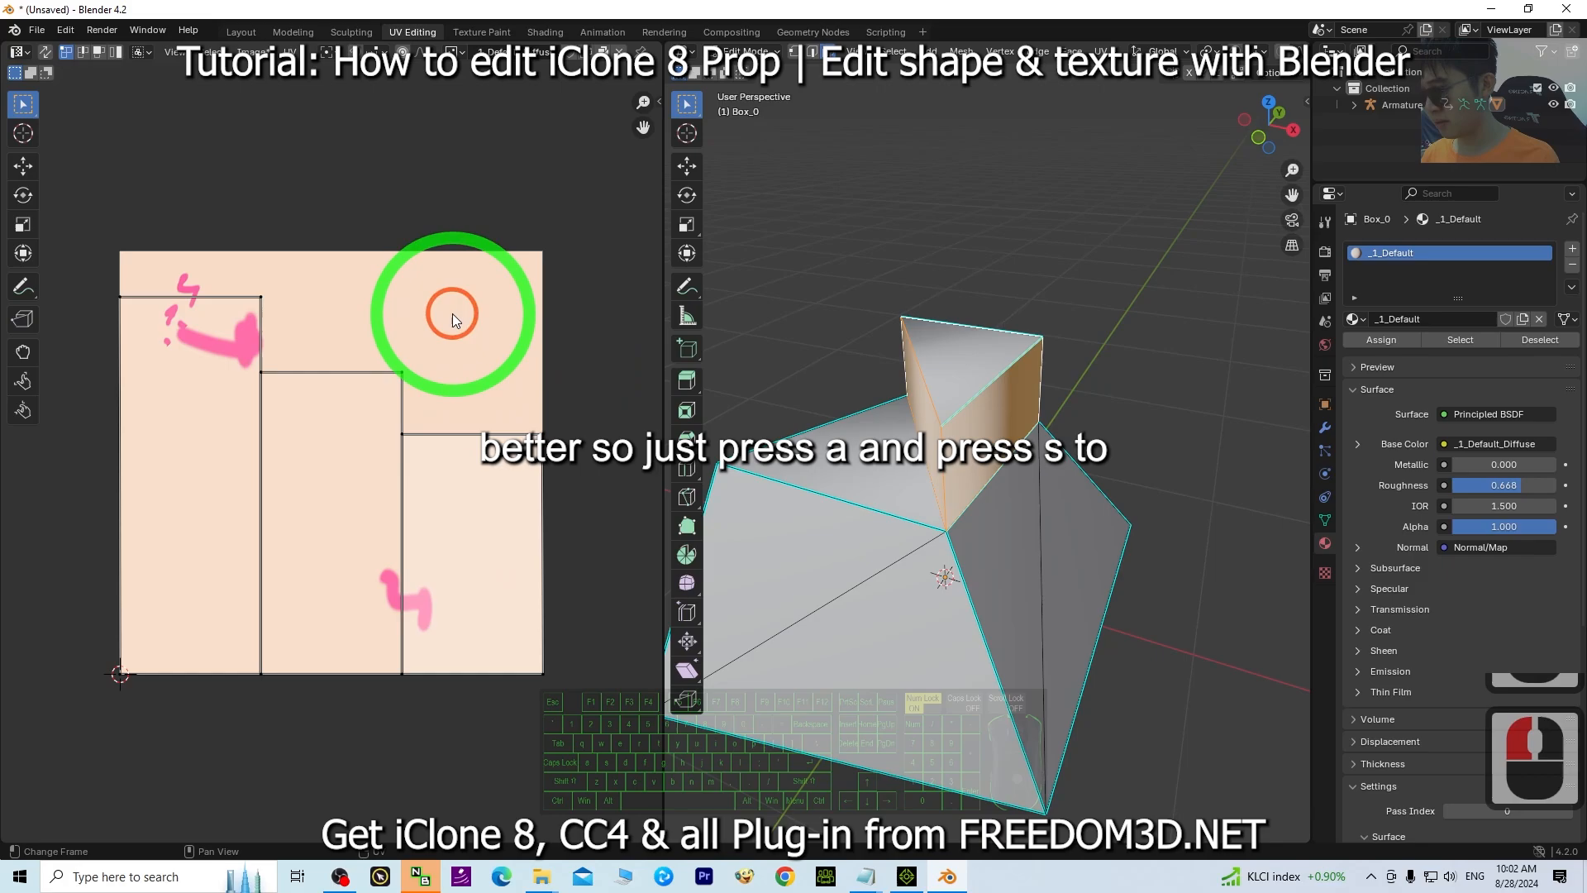
Shrink the block's new UV island and select all mesh faces to display the full UV layout.
key("a")
key("s")
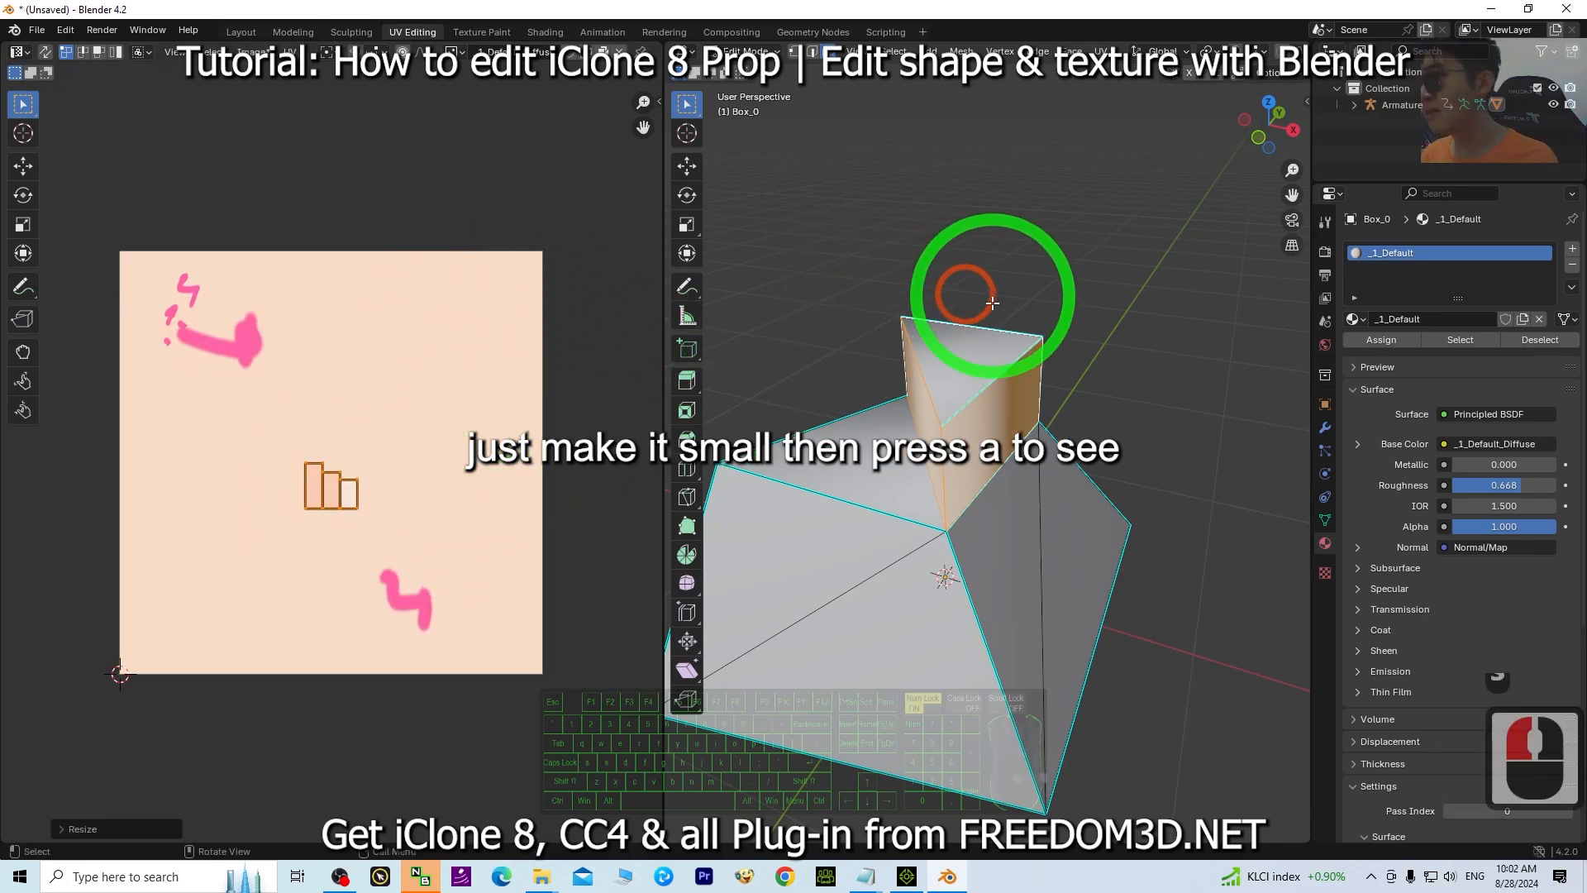
key("a")
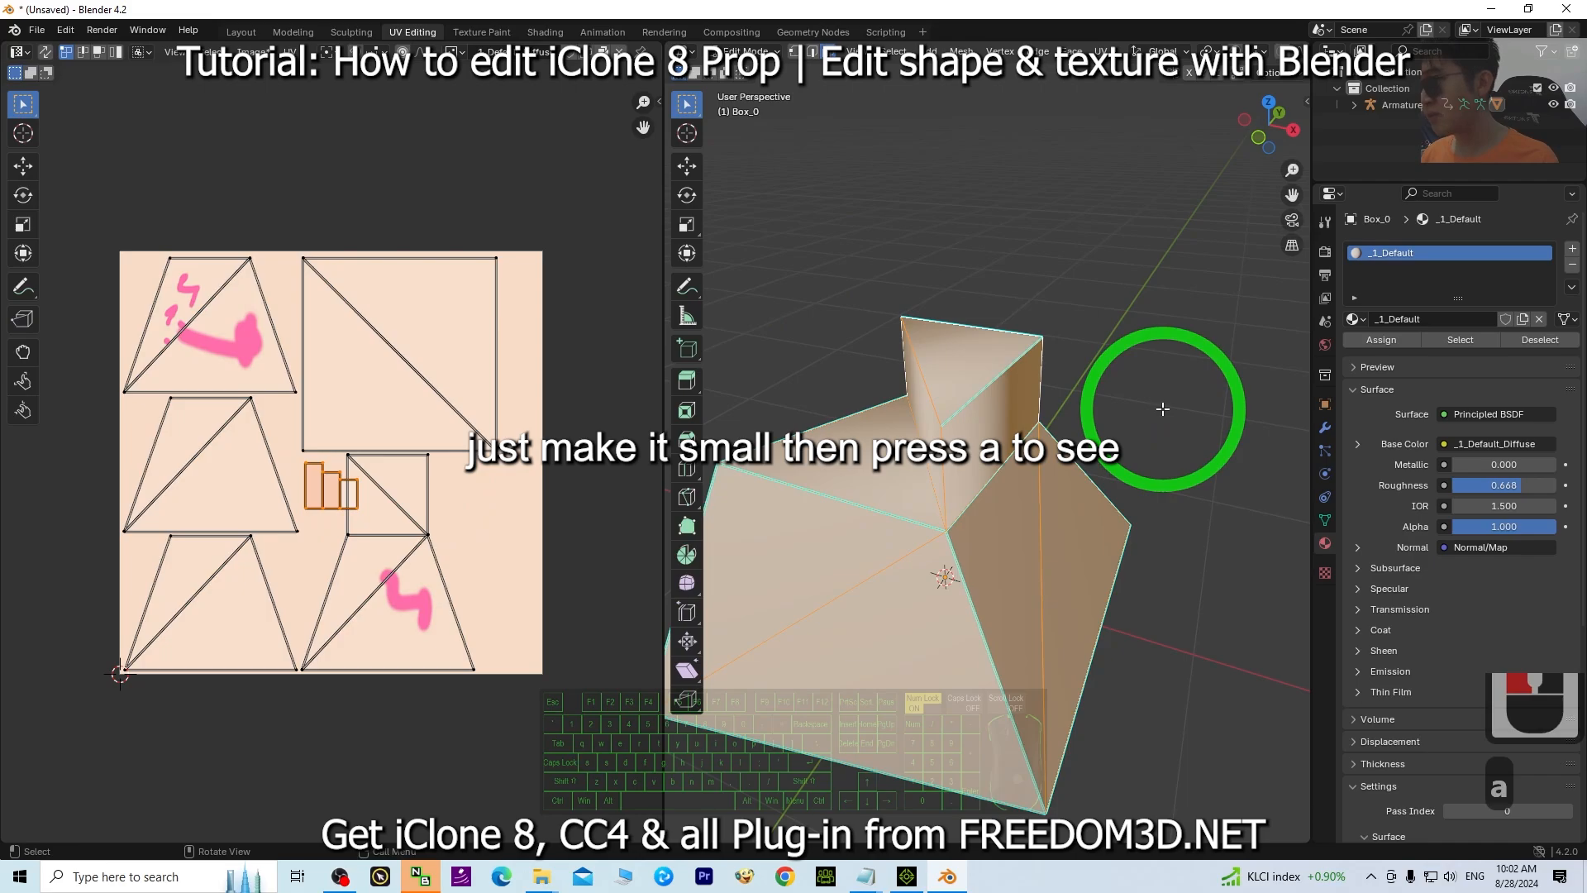
Move and enlarge the block's UV island into an empty area beside the other islands.
left_click(23, 165)
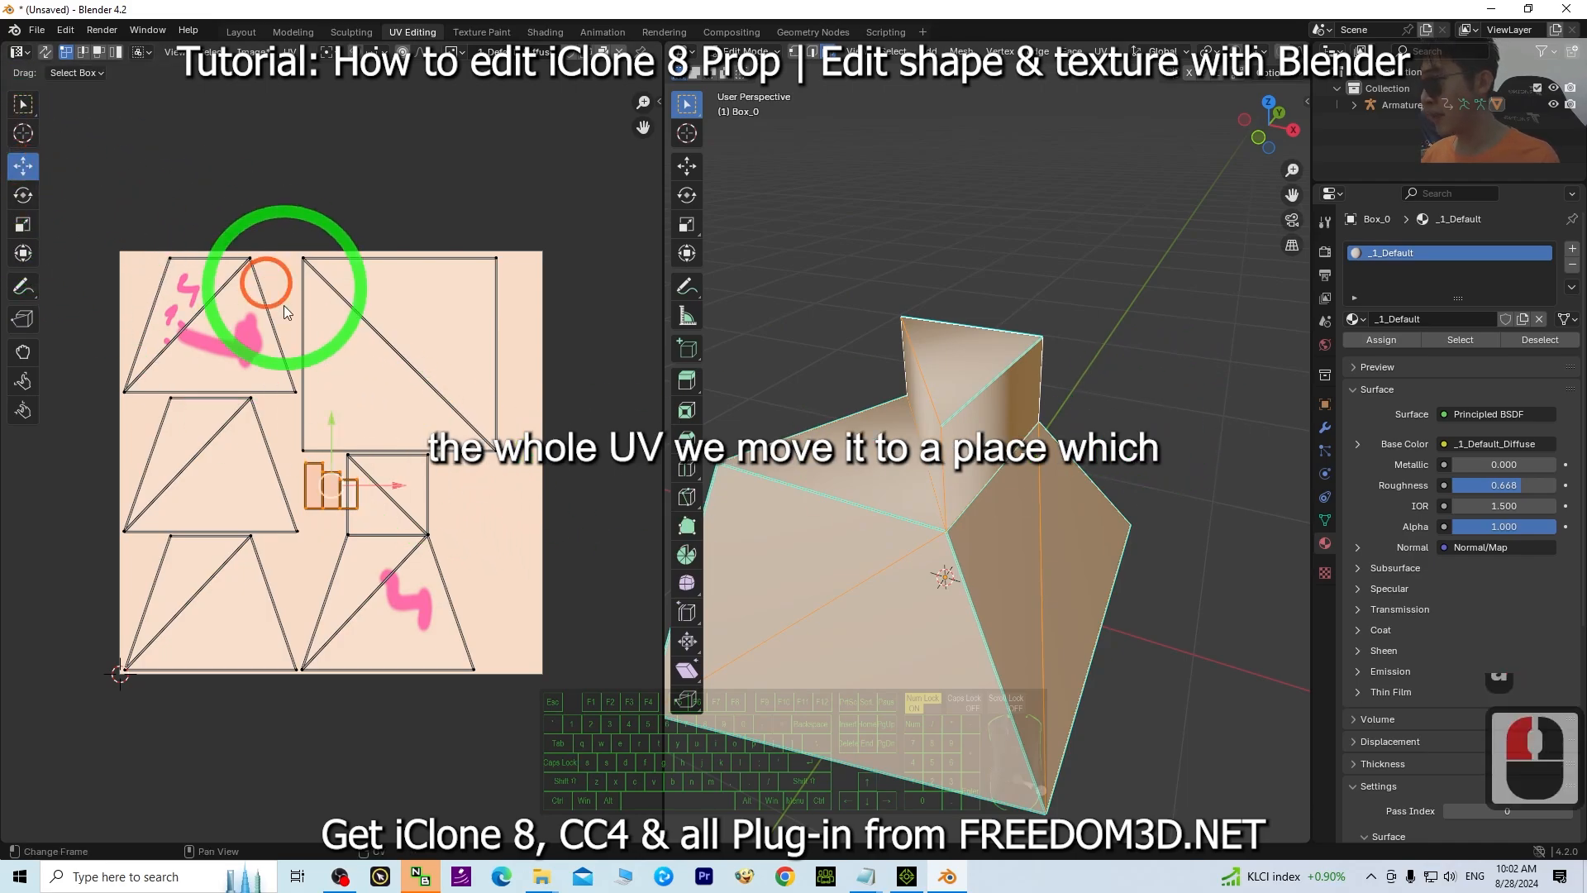
left_click_drag(387, 490, 552, 516)
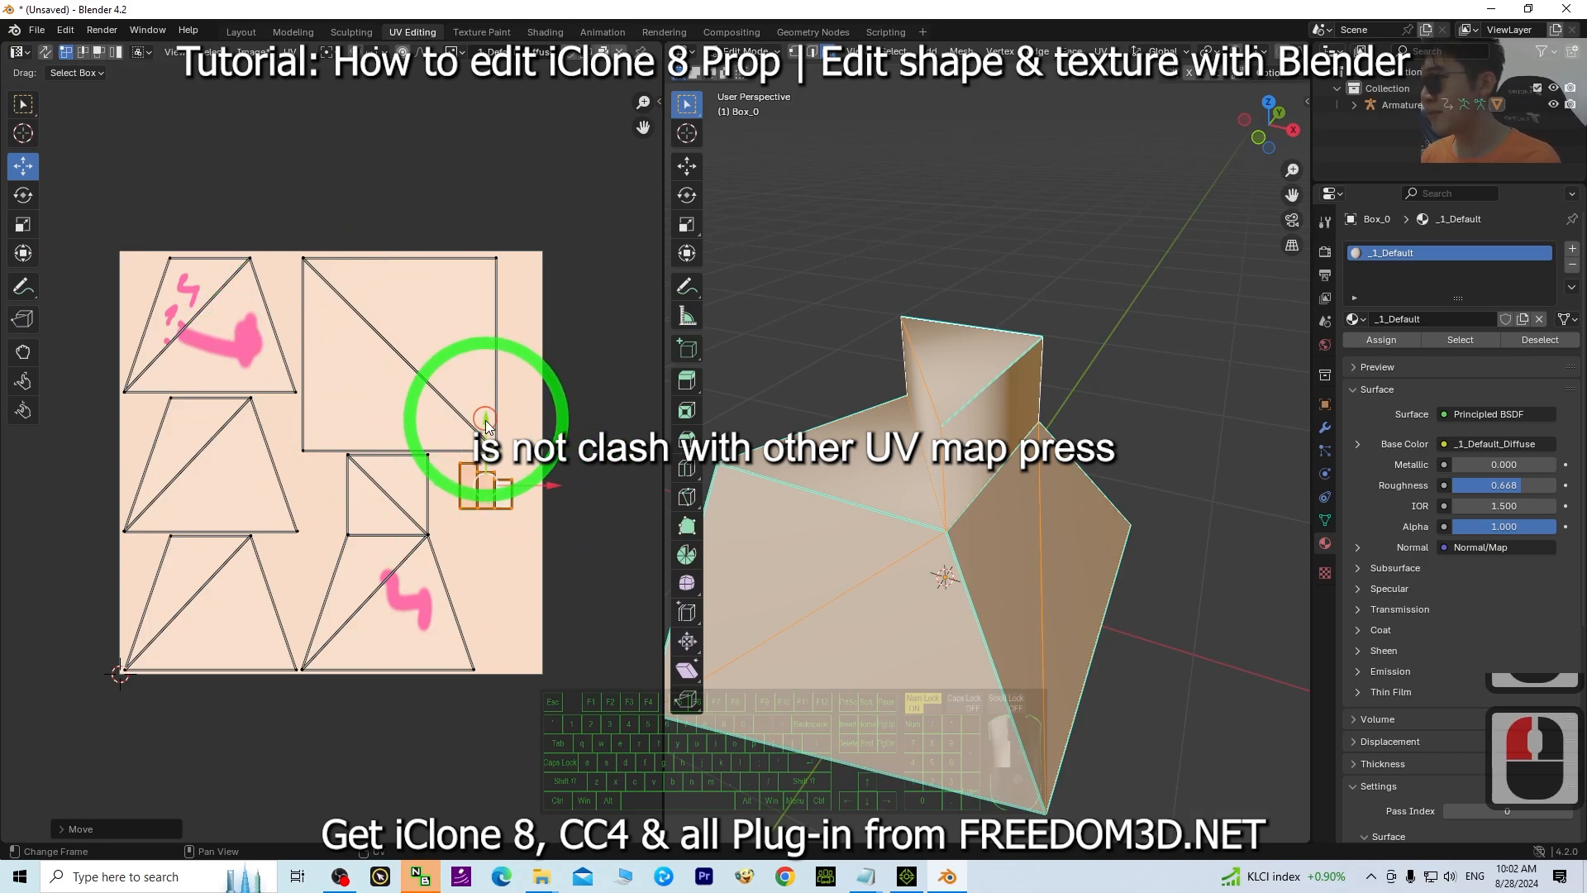
key("s")
left_click(620, 481)
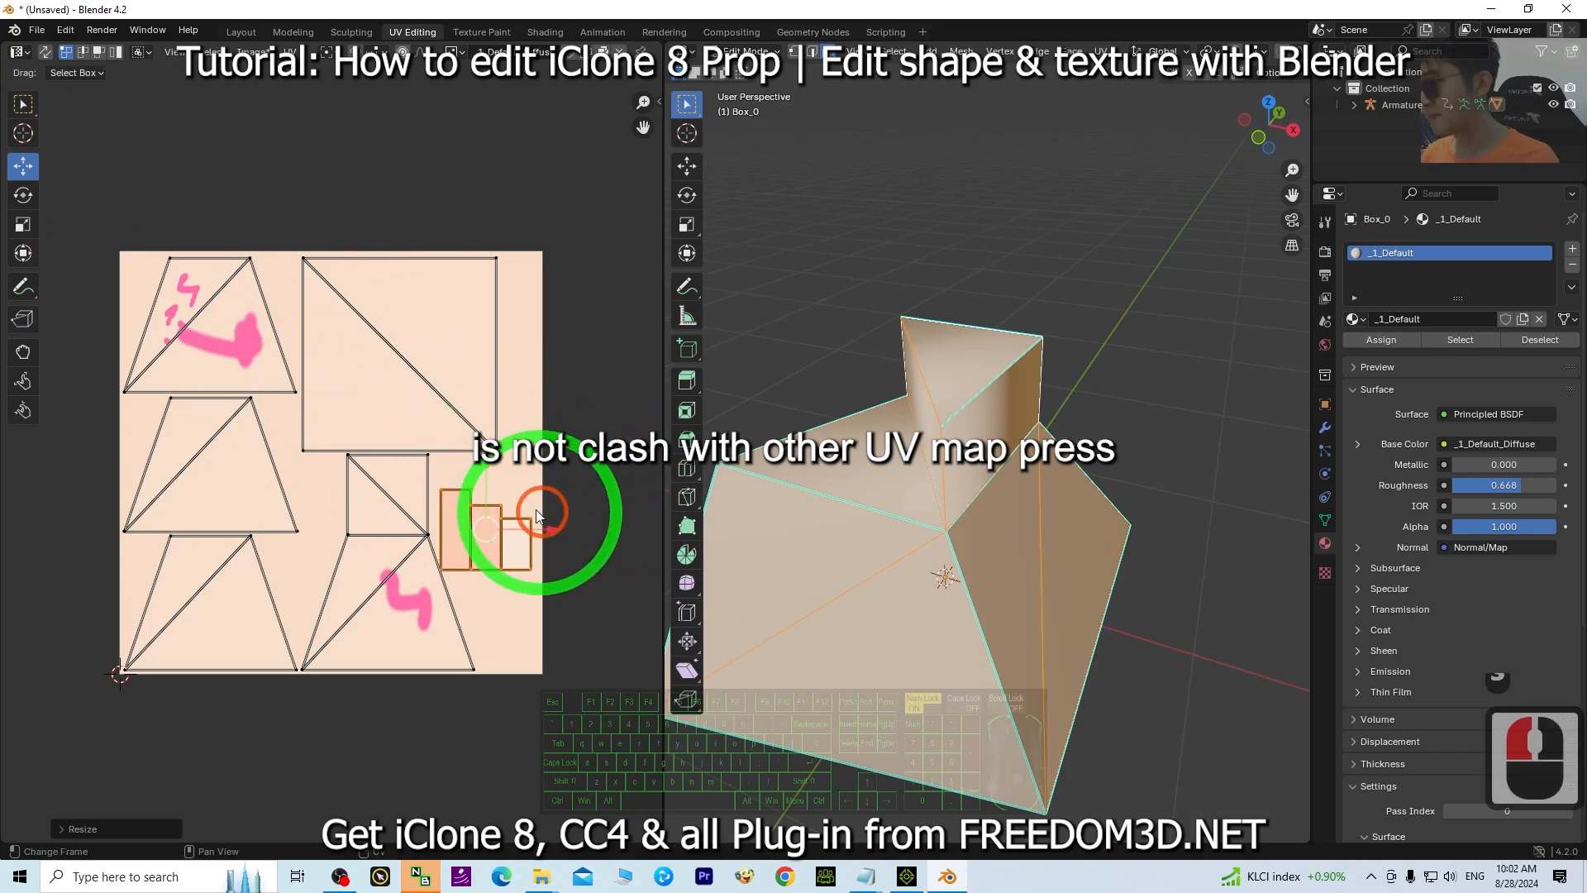
left_click_drag(488, 468, 490, 435)
middle_click_drag(1124, 413, 1020, 404)
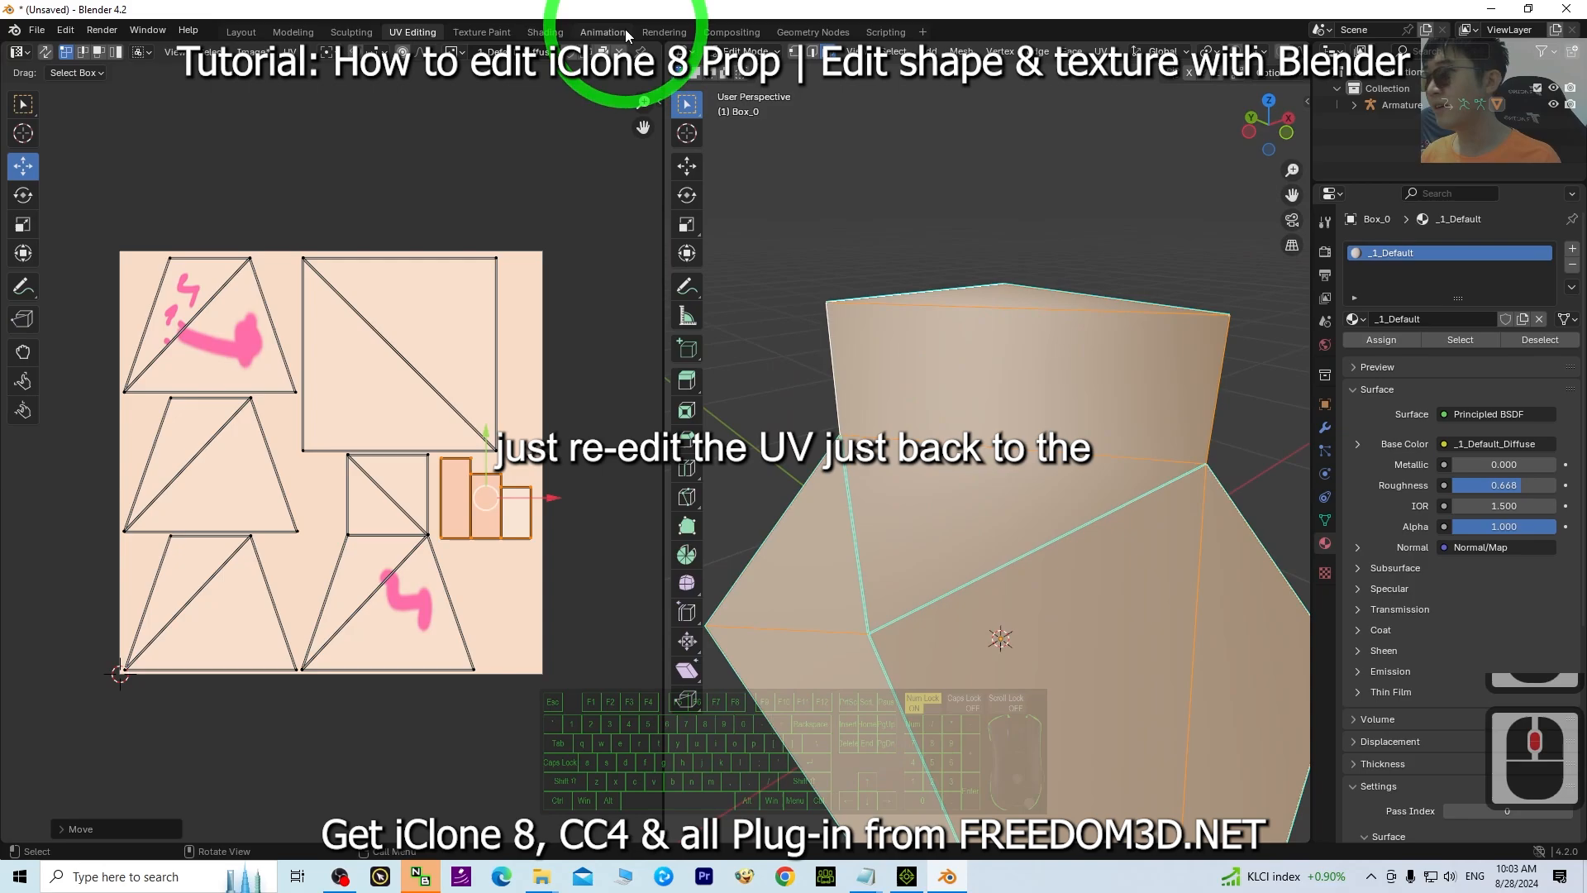
Switch to Texture Paint and paint a light blue stroke on the extruded block's side.
left_click(487, 33)
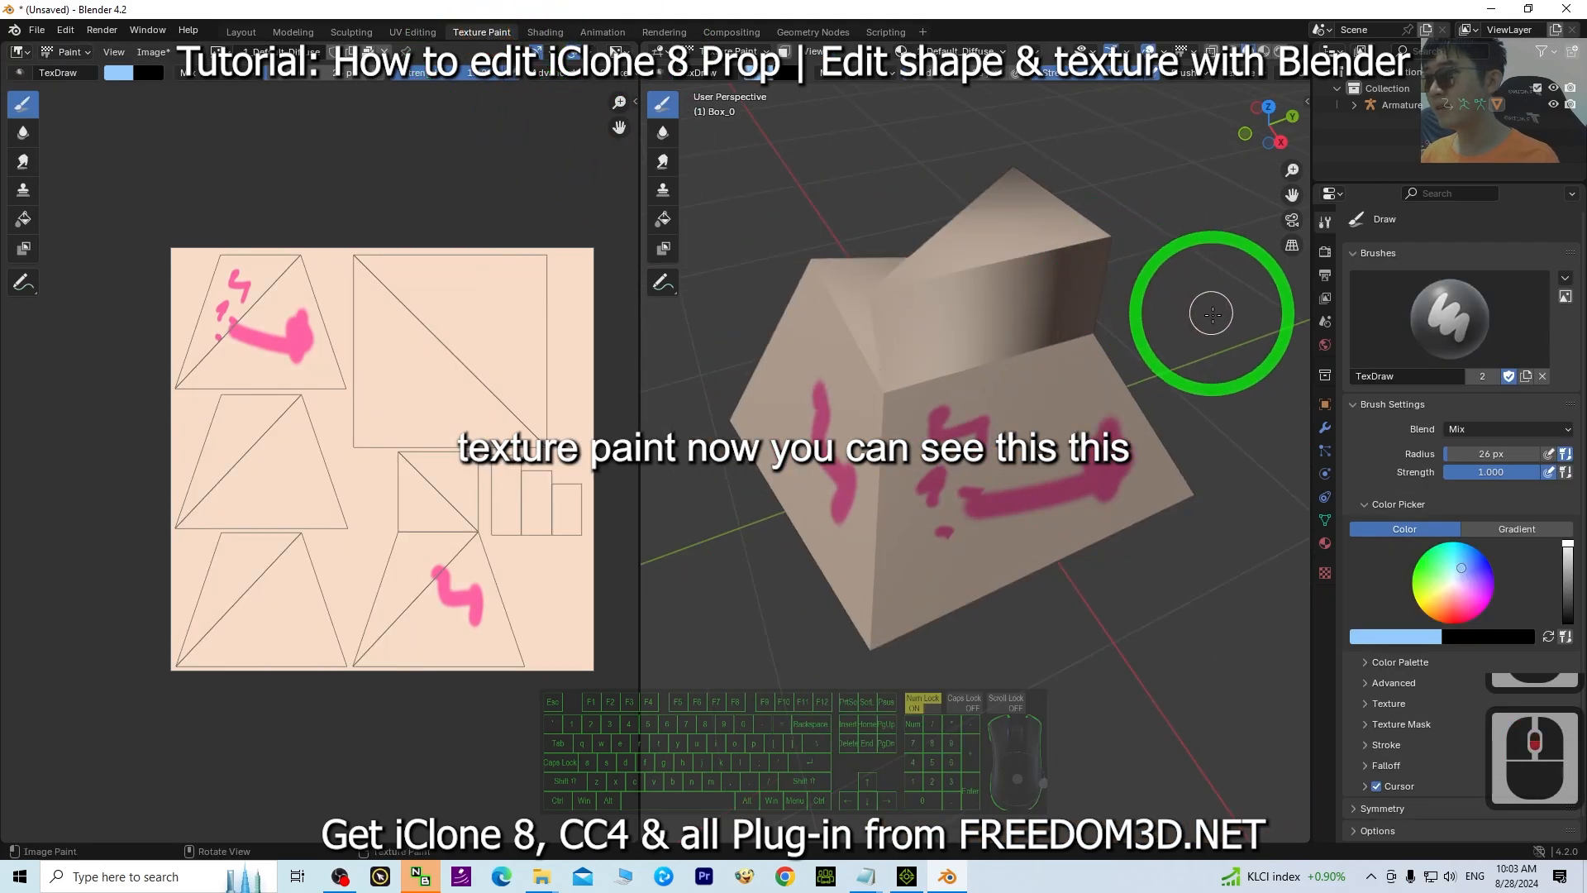
middle_click_drag(1213, 313, 1210, 377, "shift")
scroll(1156, 343, "up", 2)
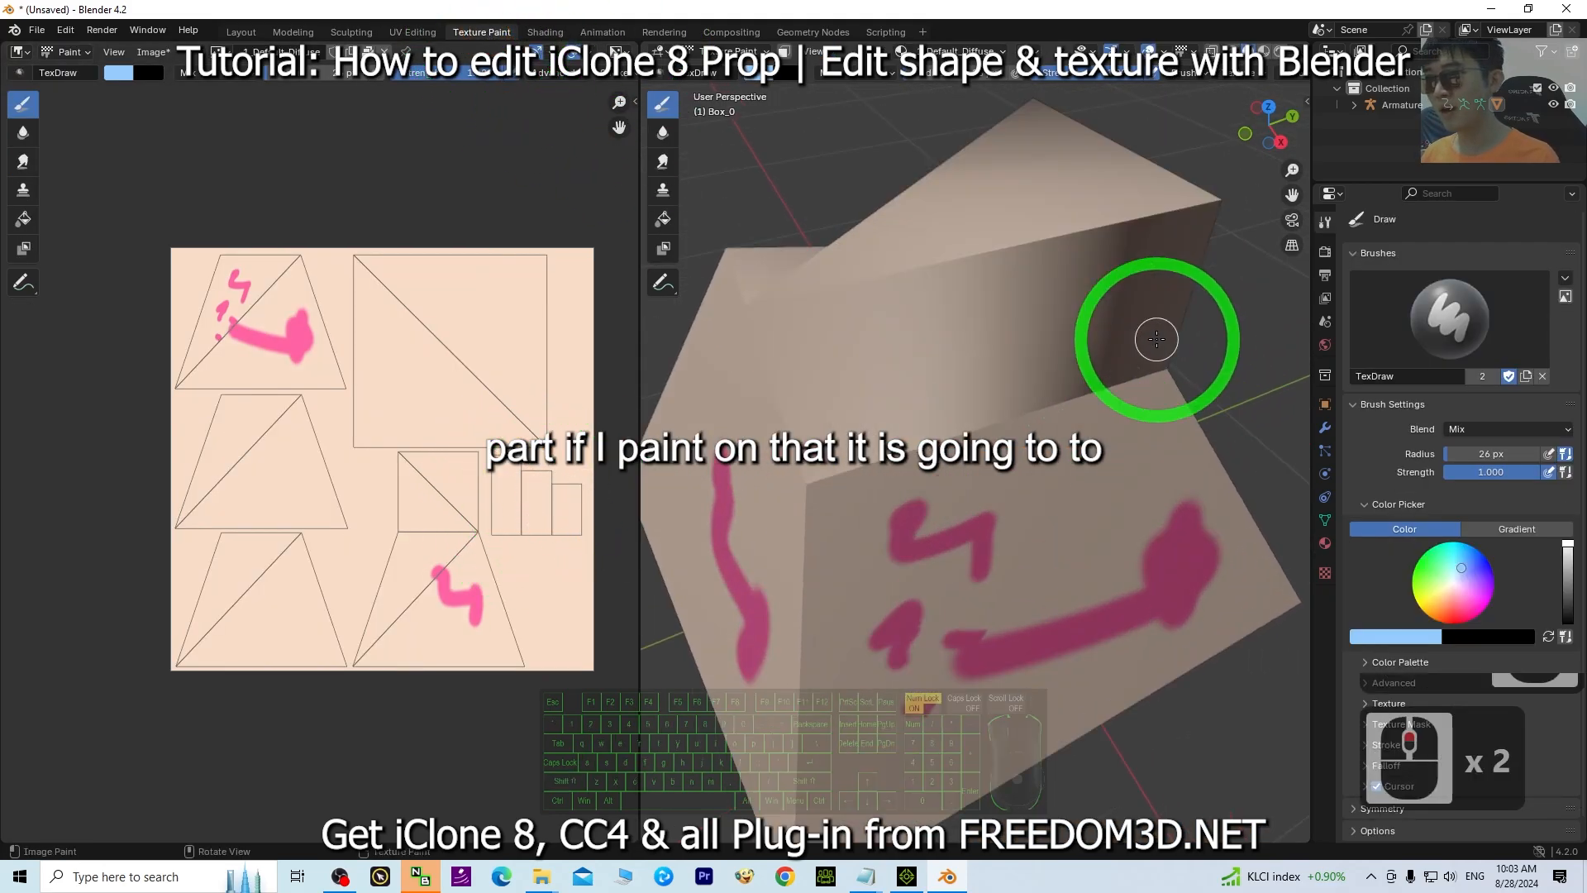
left_click_drag(983, 319, 1038, 365)
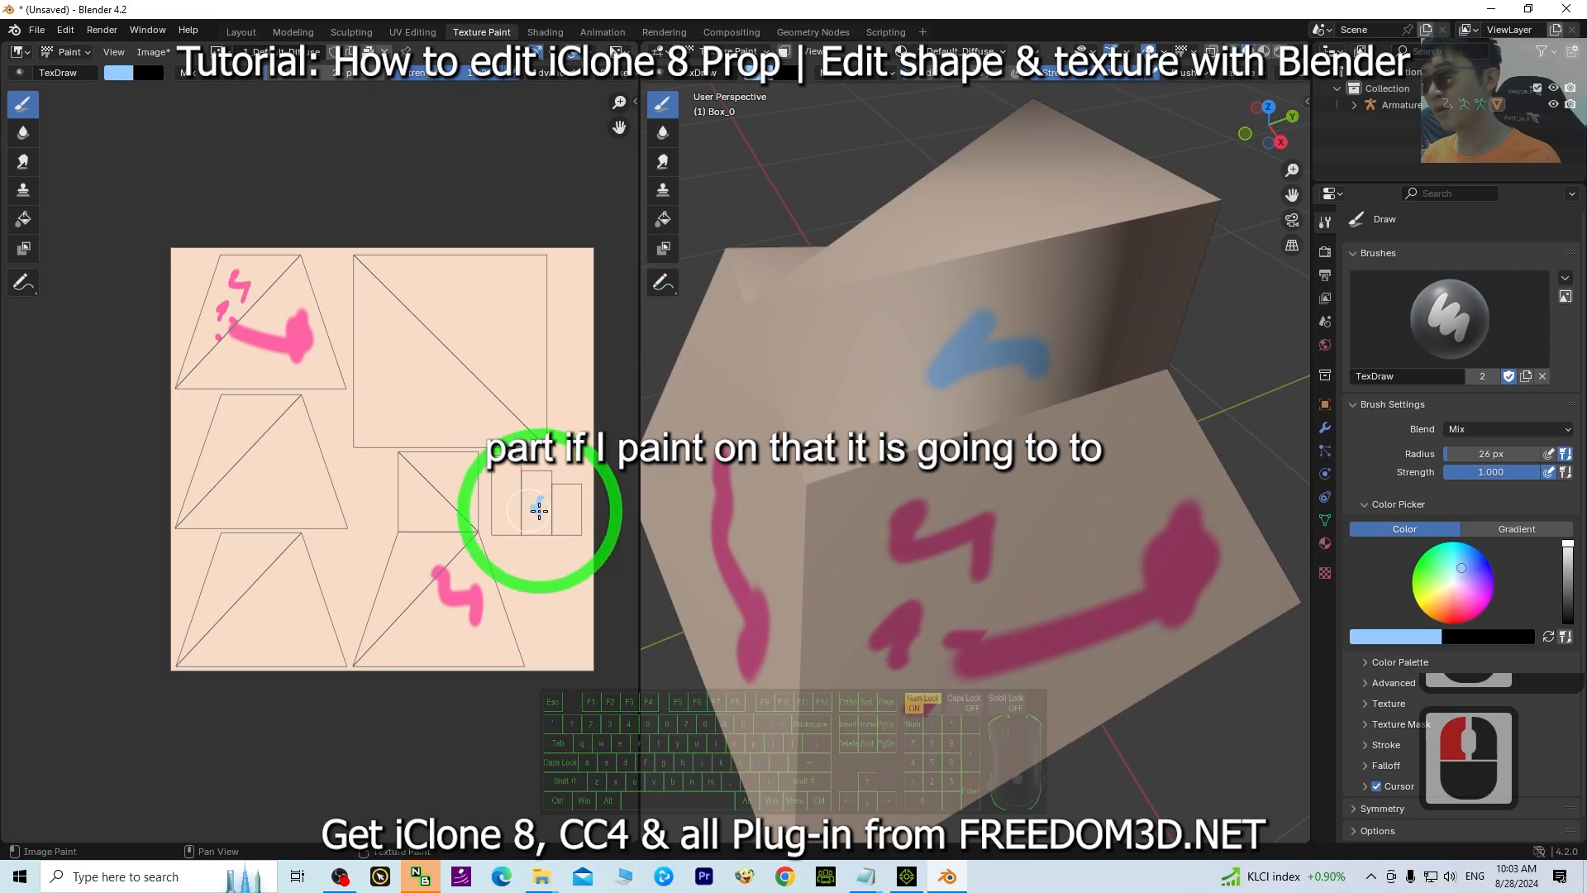
Inspect the new stroke on the UV image and the model, and check the original prop in iClone.
scroll(539, 510, "up", 4)
scroll(562, 514, "down", 2)
middle_click_drag(514, 542, 371, 478, "shift")
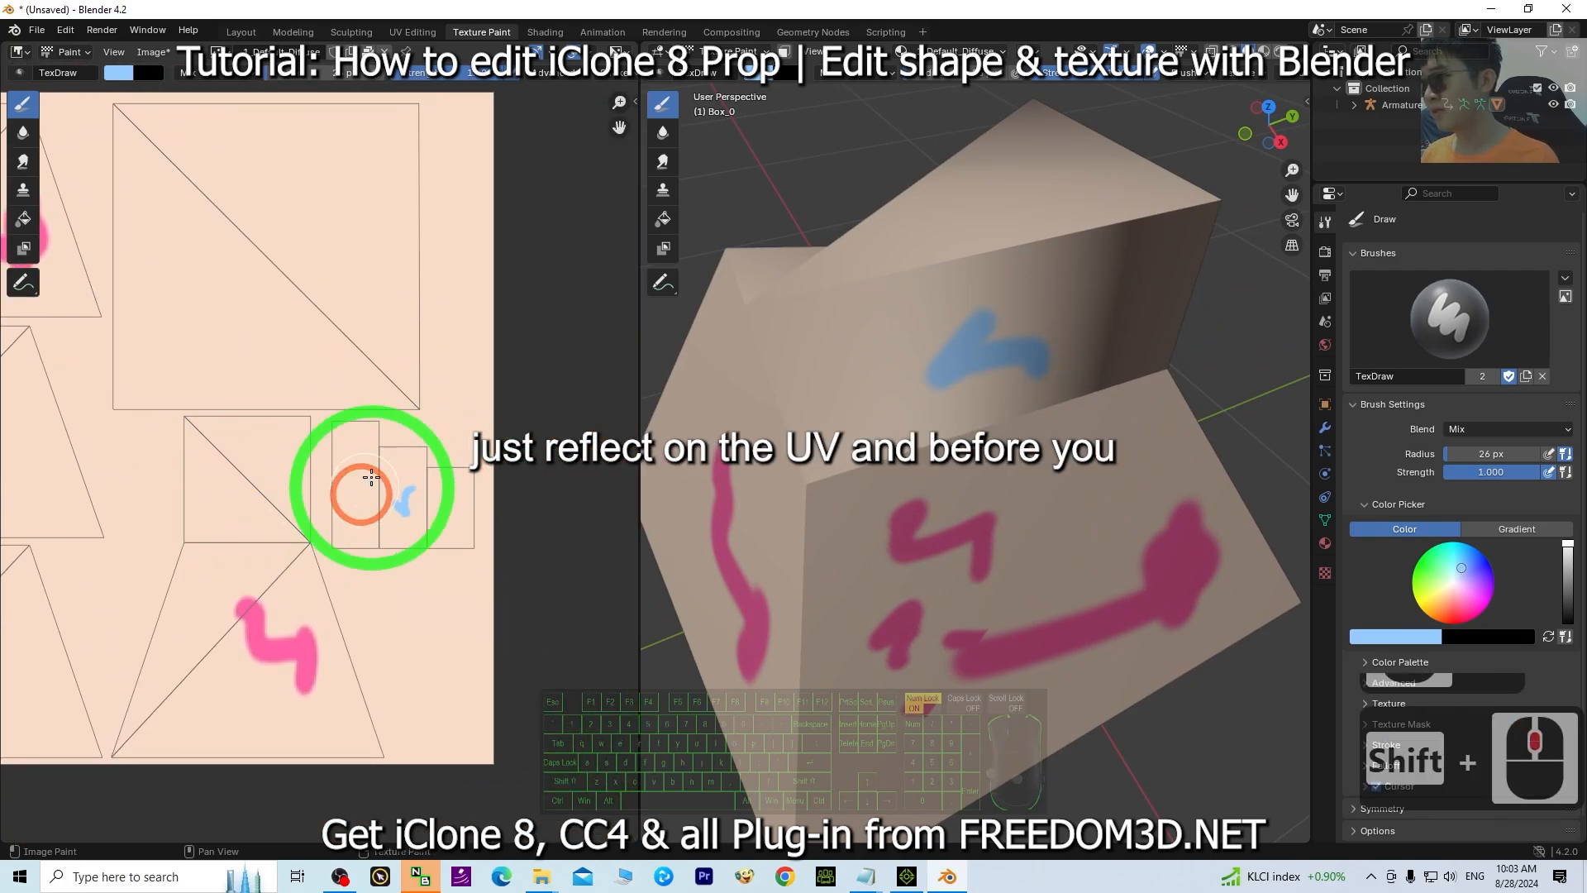
scroll(380, 492, "down", 2)
scroll(1074, 471, "down", 4)
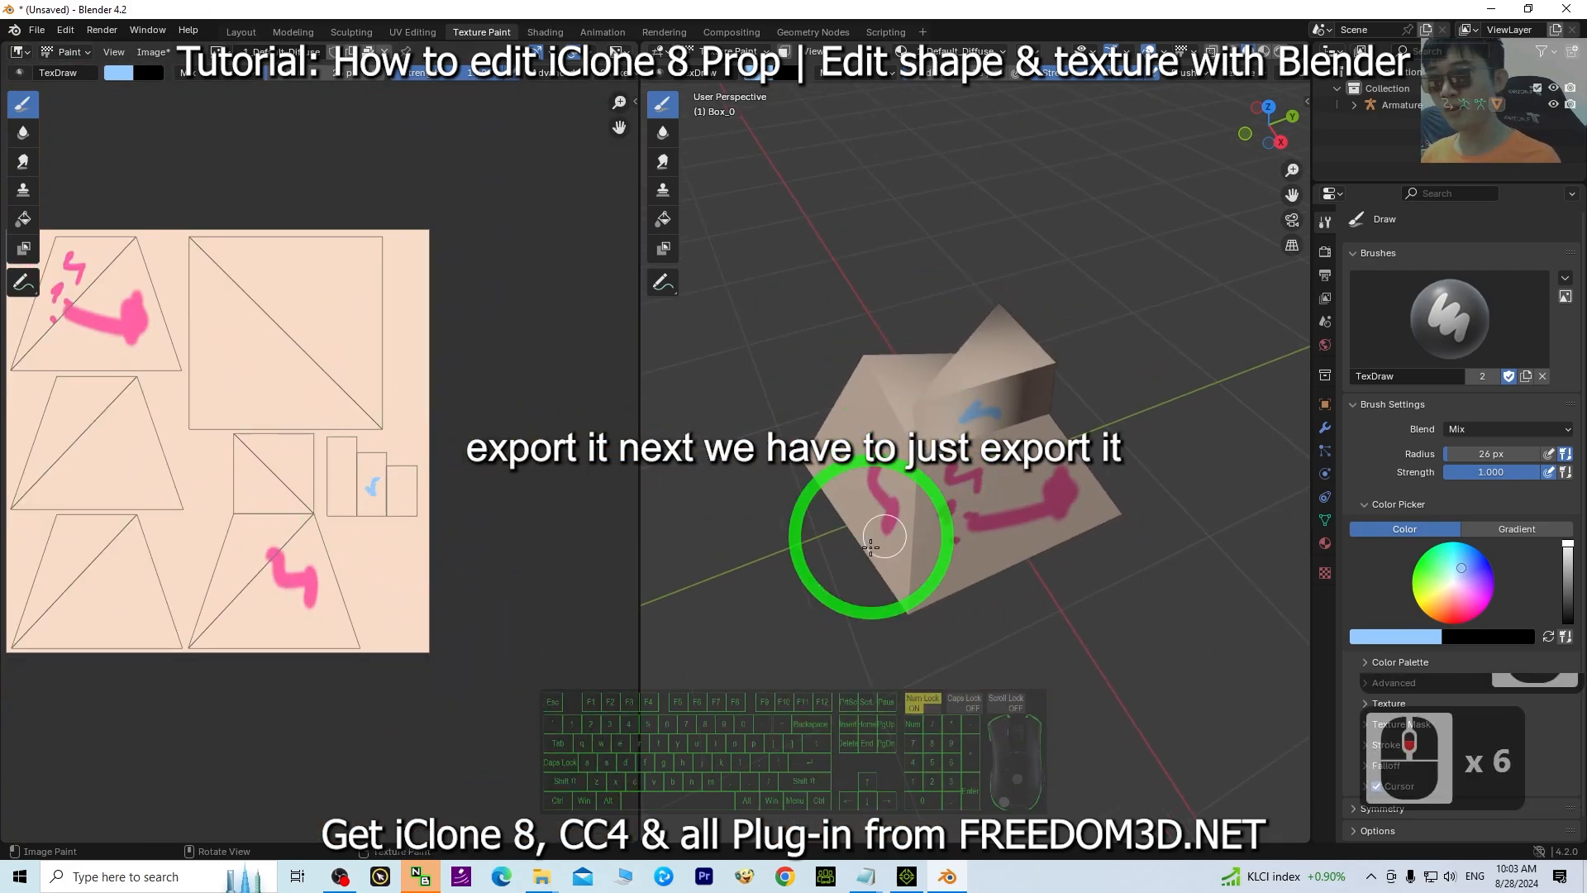
mouse_move(870, 546)
middle_mouse_down()
mouse_move(956, 513)
mouse_move(853, 535)
middle_mouse_up()
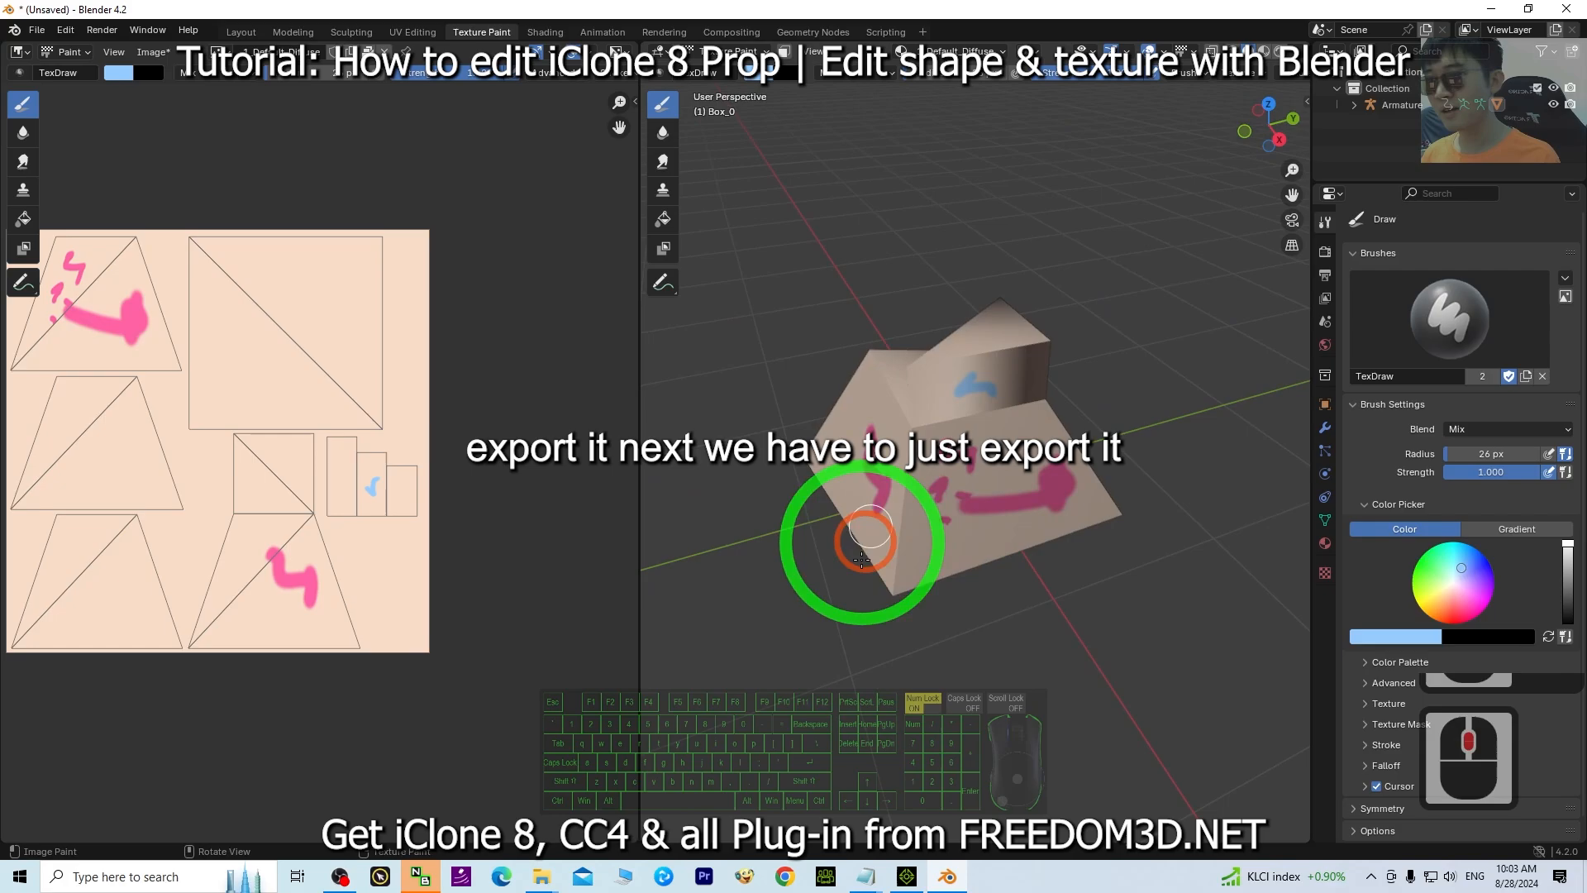
left_click(907, 876)
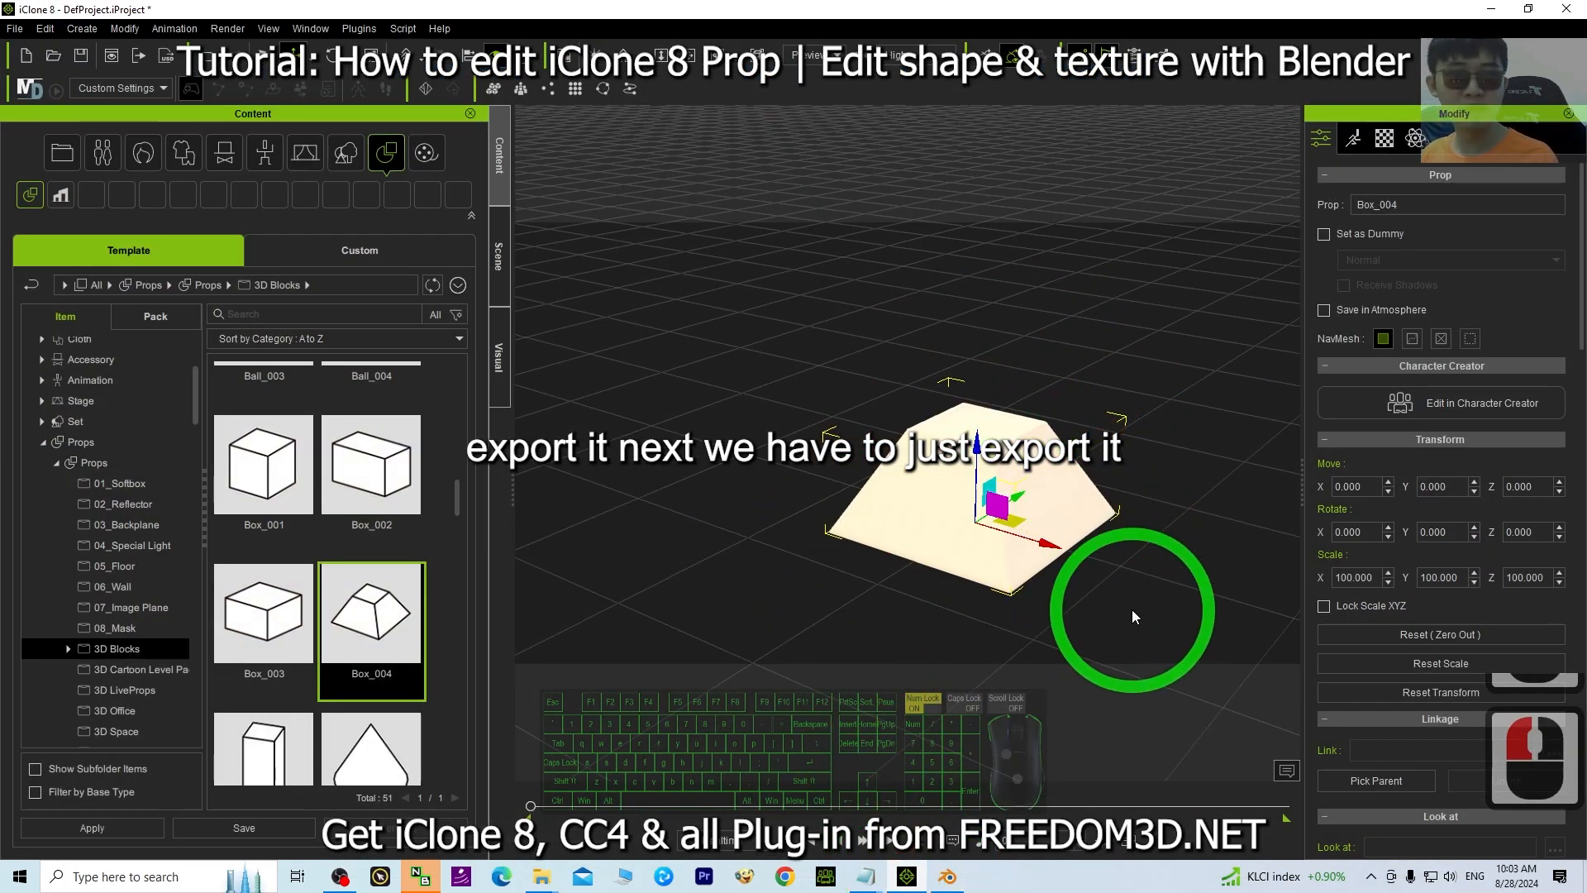
scroll(1074, 521, "down", 4)
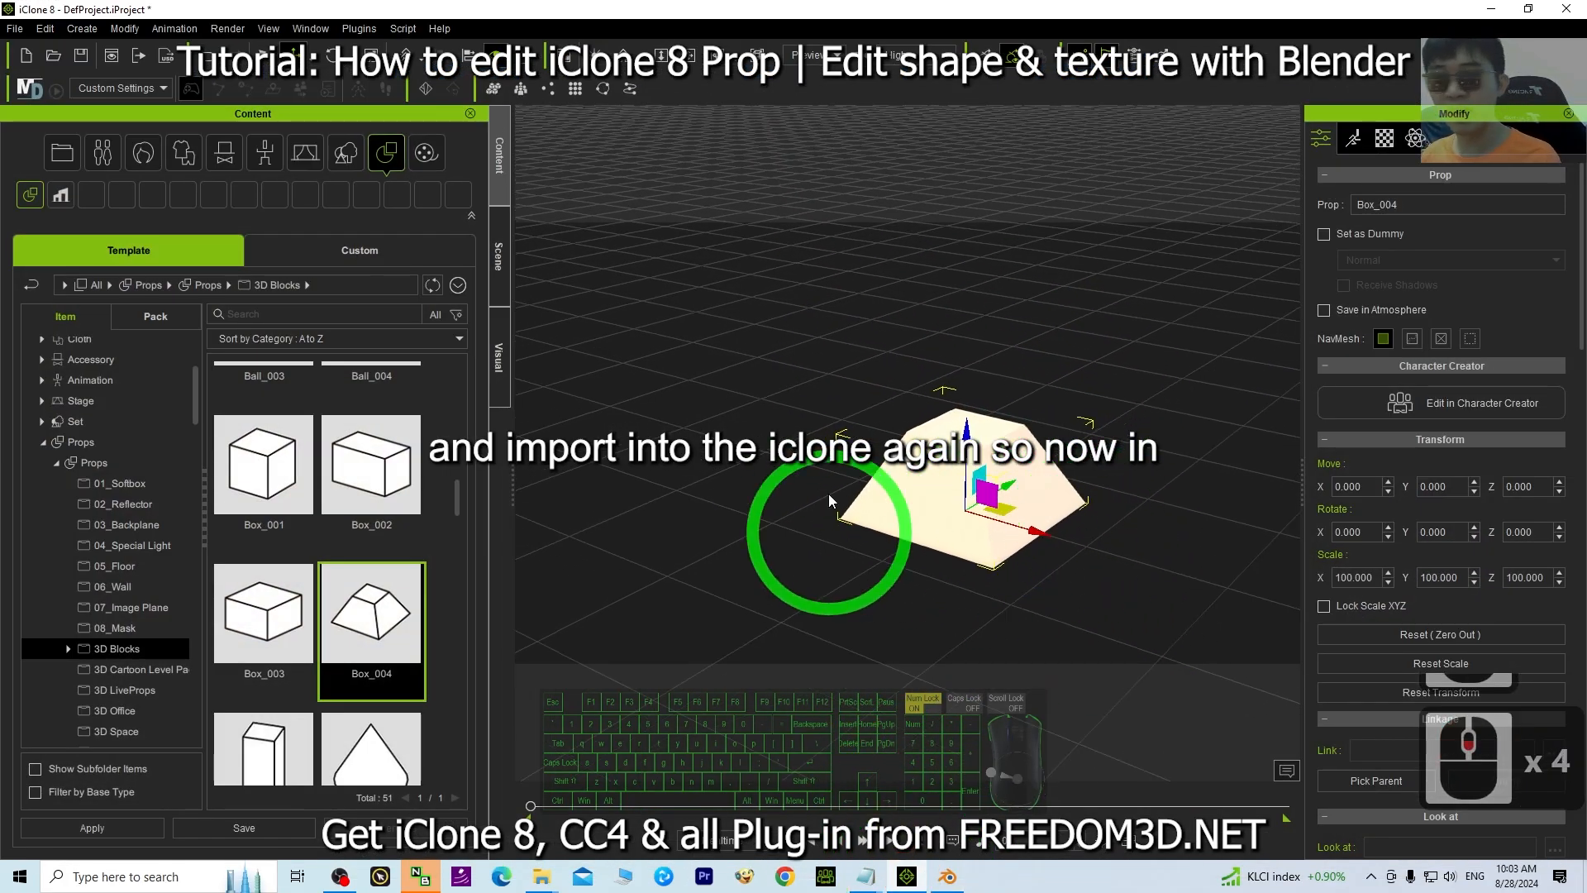
left_click(1501, 6)
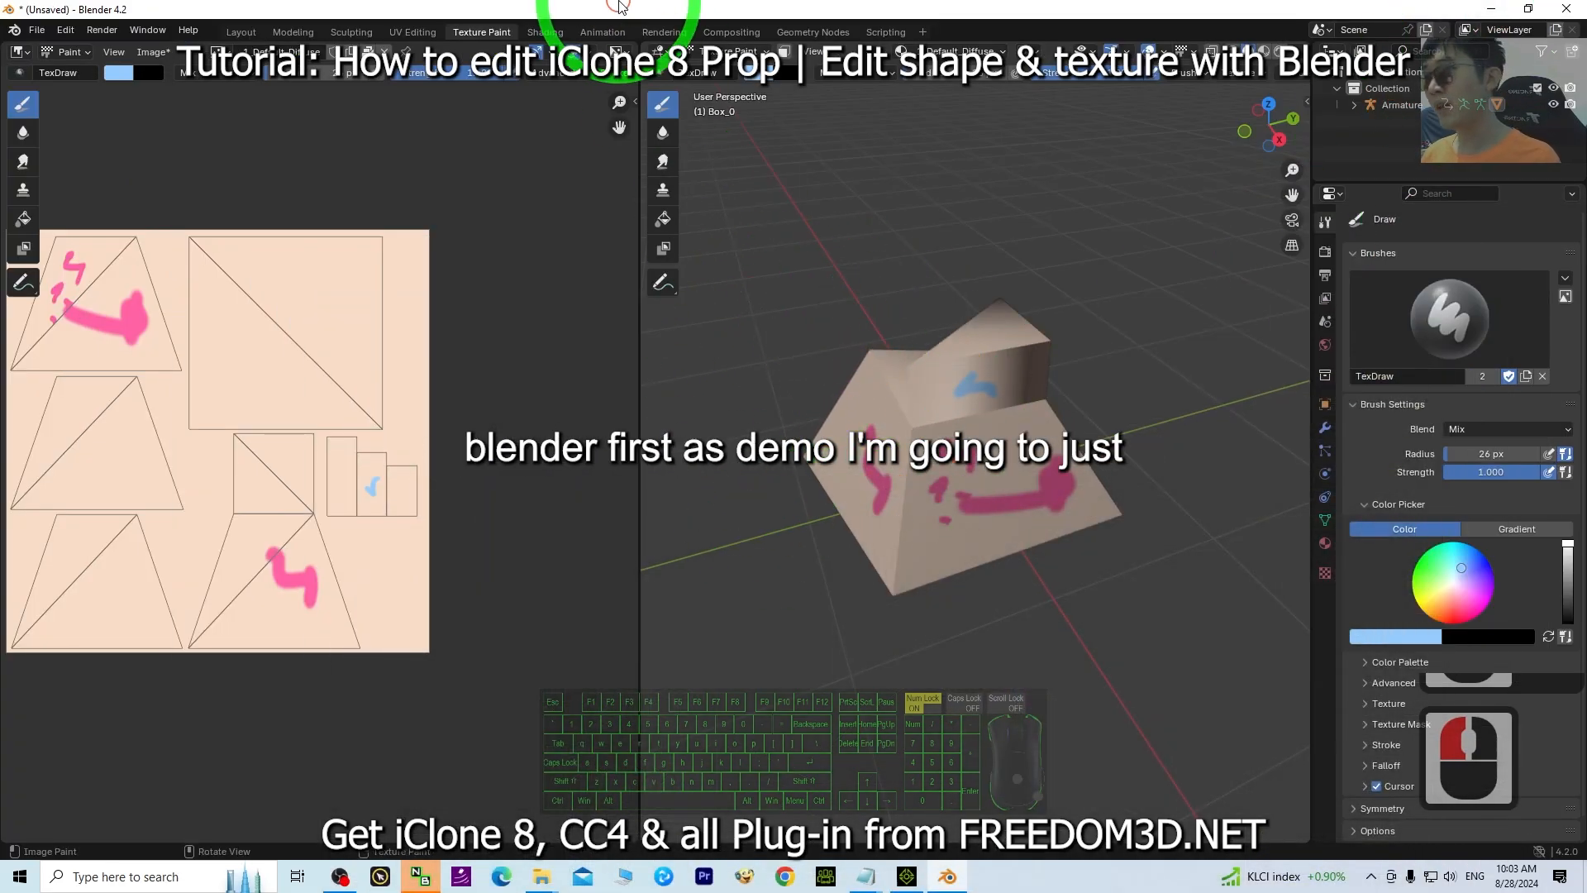
Save the Blender file to the Desktop as model01 v2.
left_click_drag(617, 7, 889, 50)
left_click(313, 69)
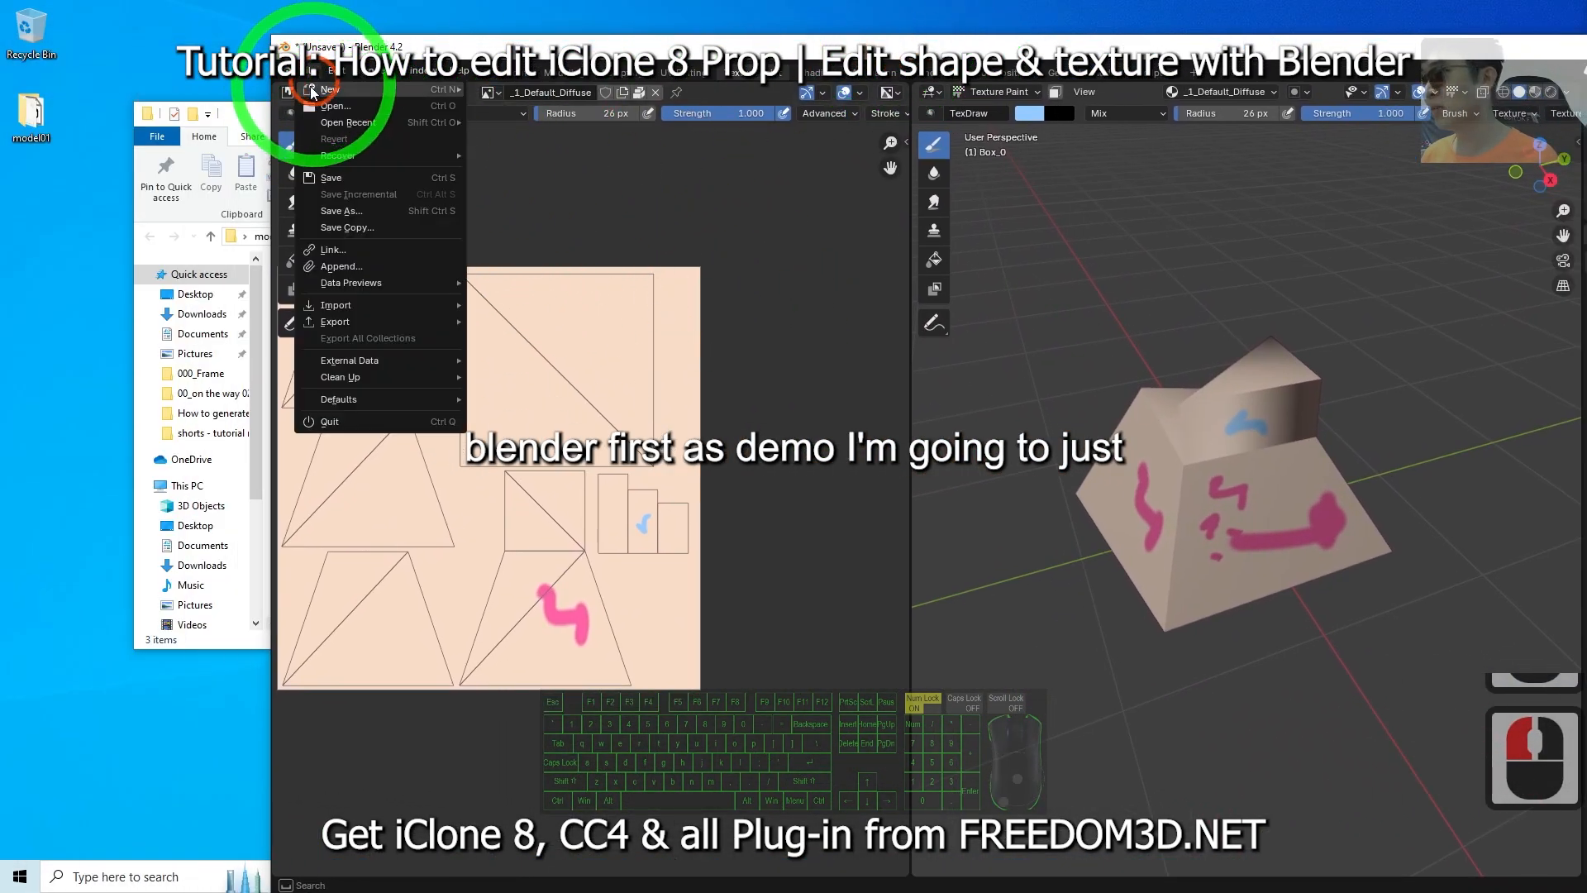
left_click(360, 213)
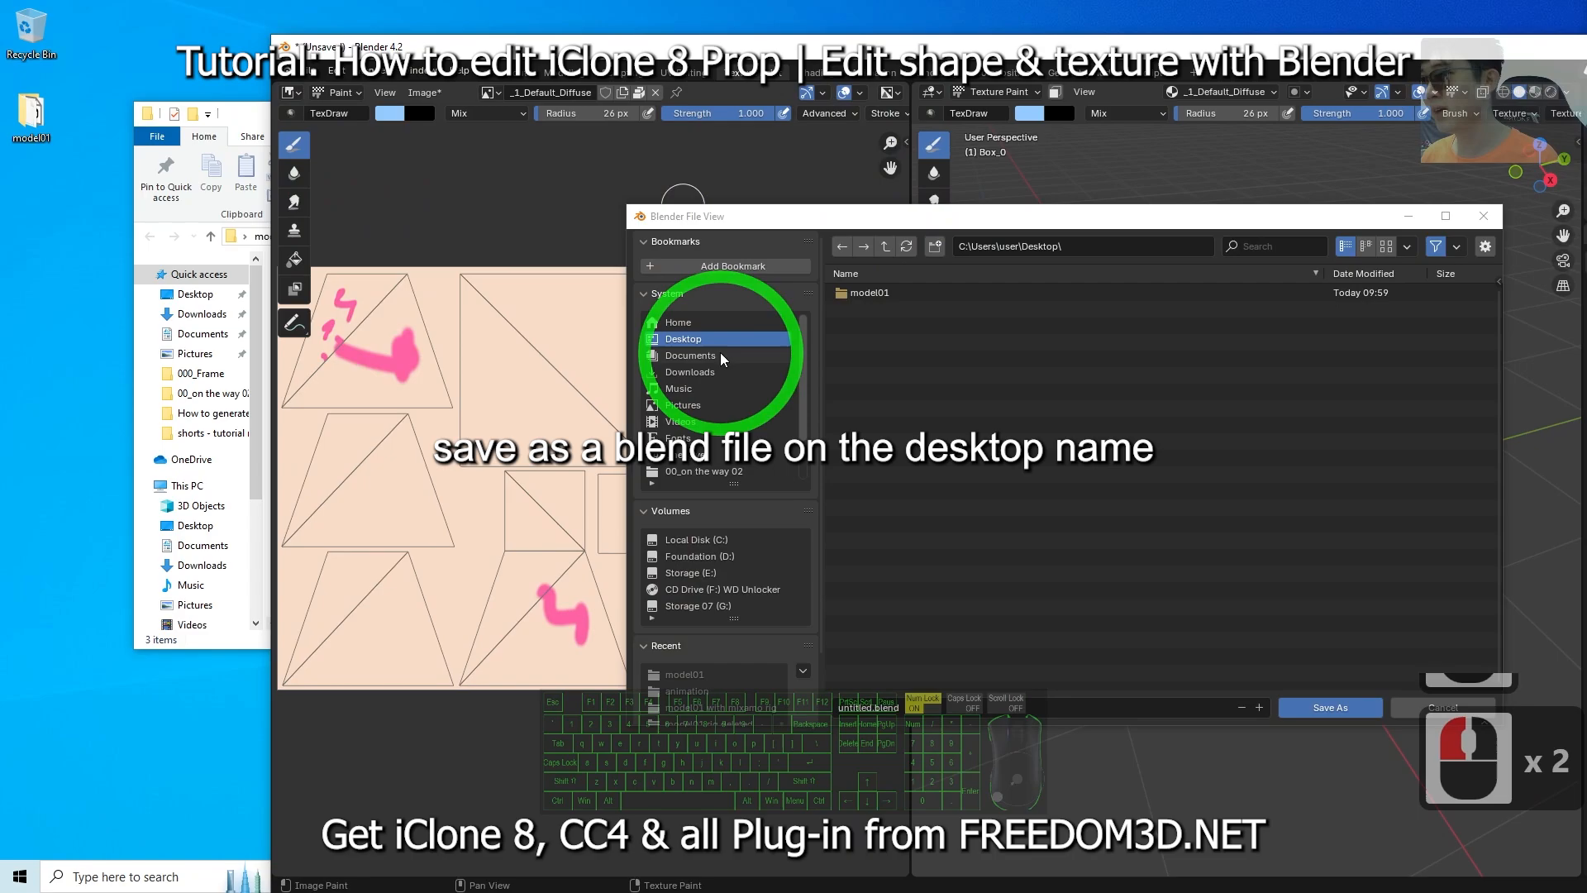
double_click(939, 709)
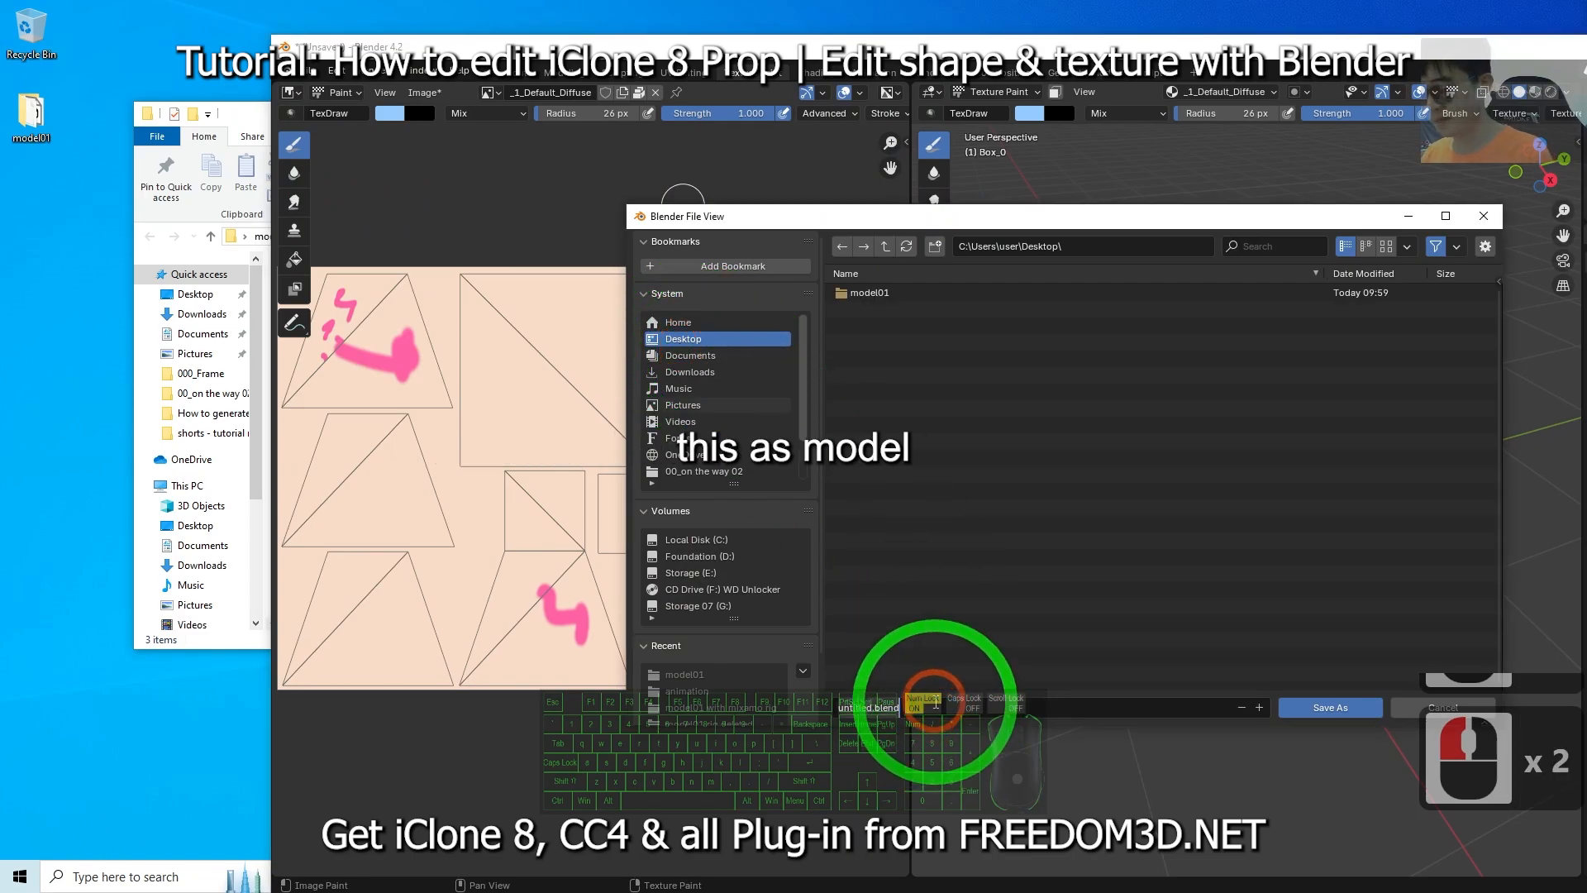
type("model01")
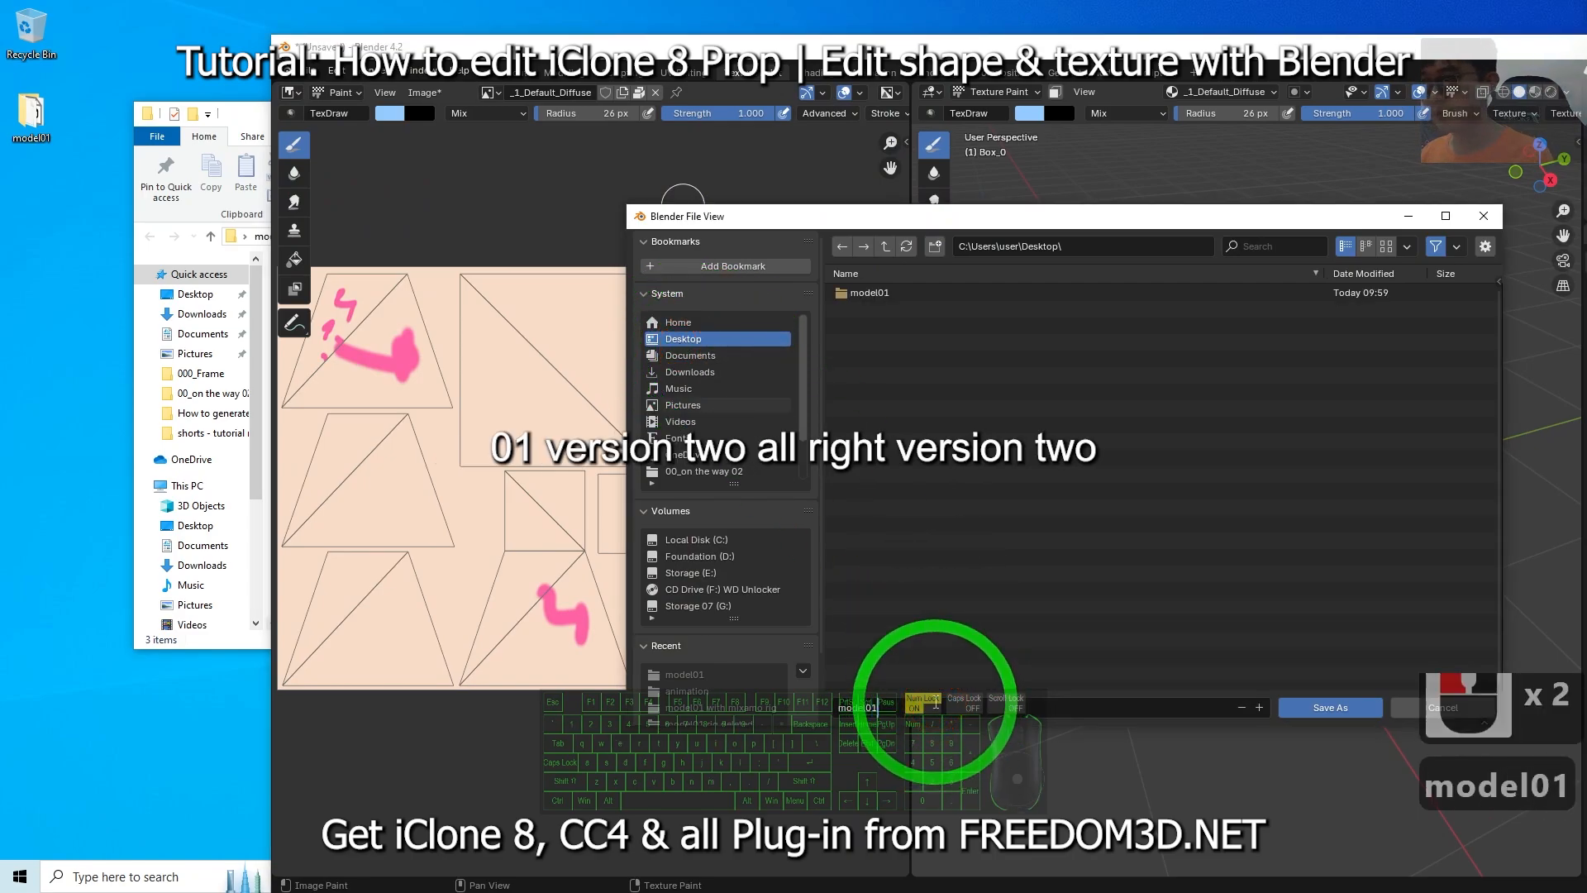
type("_v2")
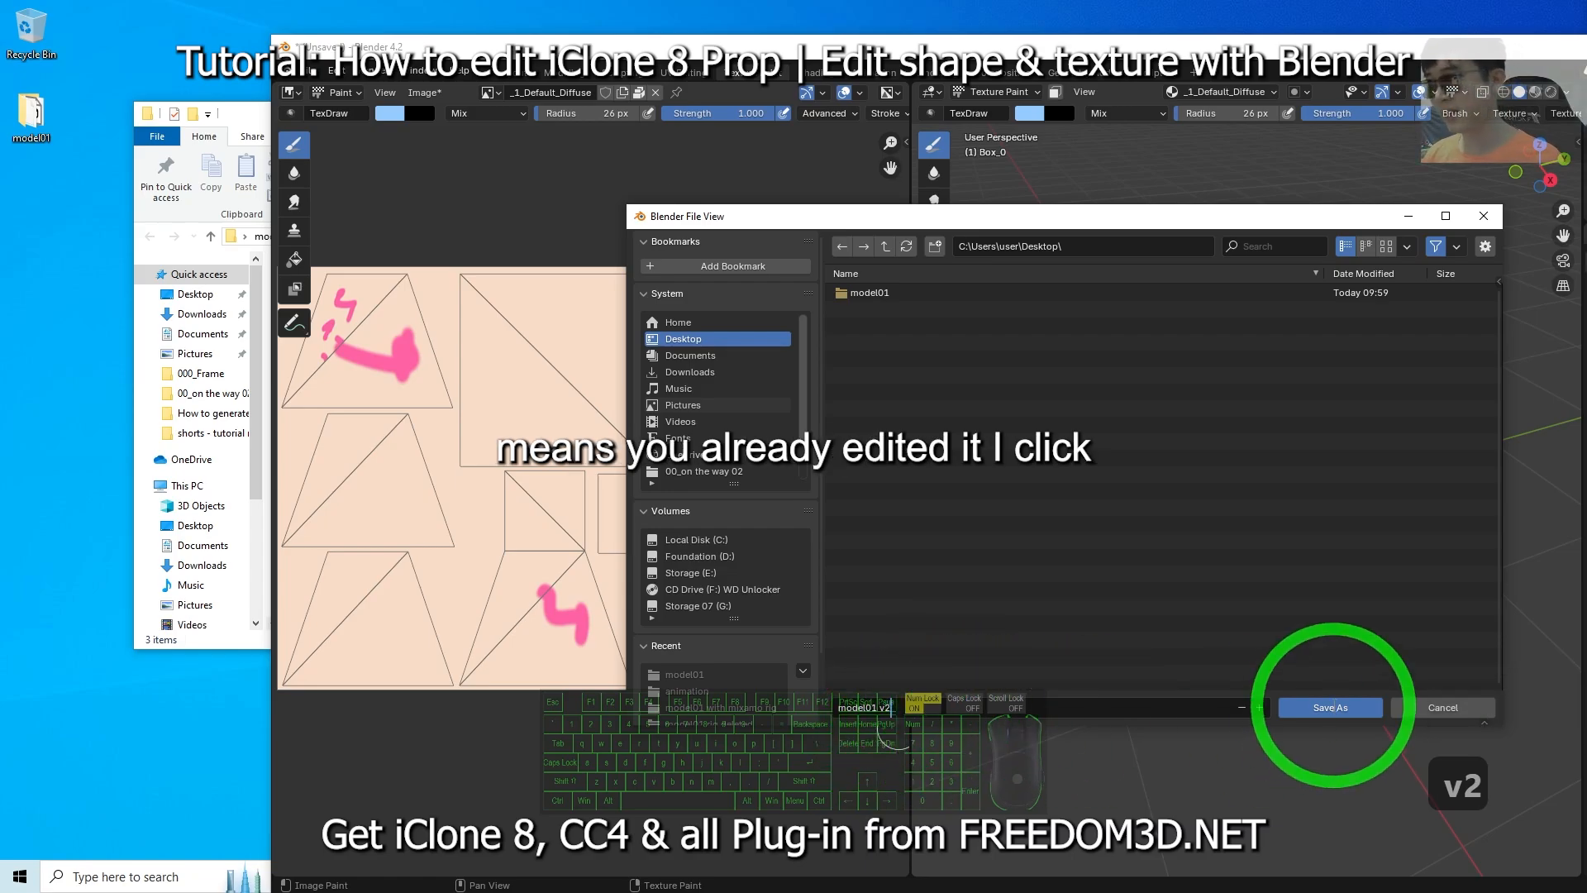
double_click(1330, 706)
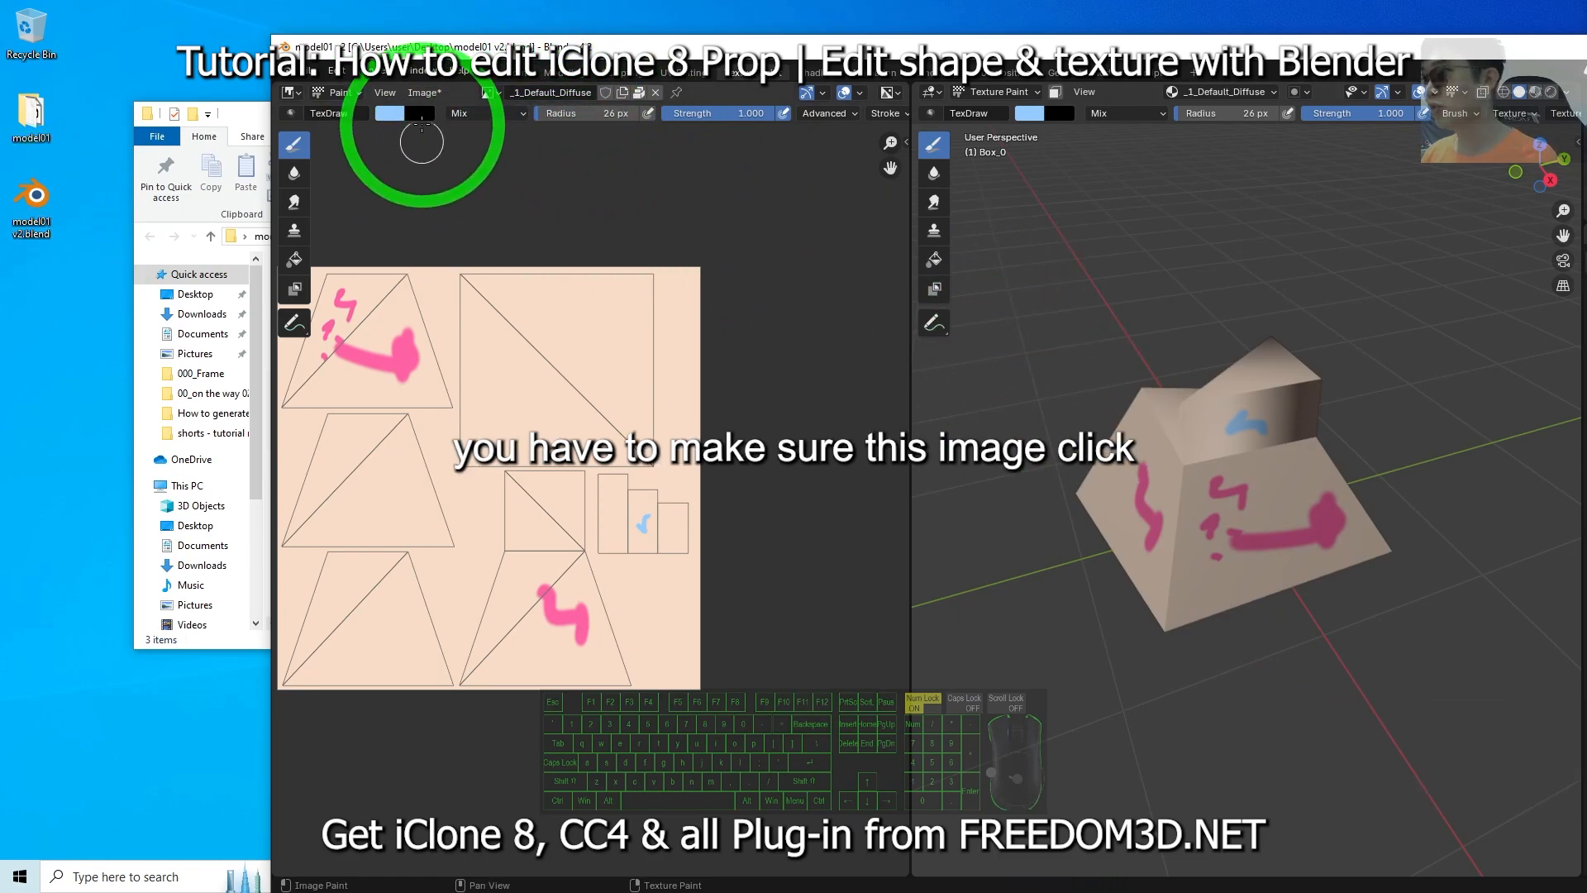
Save all edited images.
left_click(422, 92)
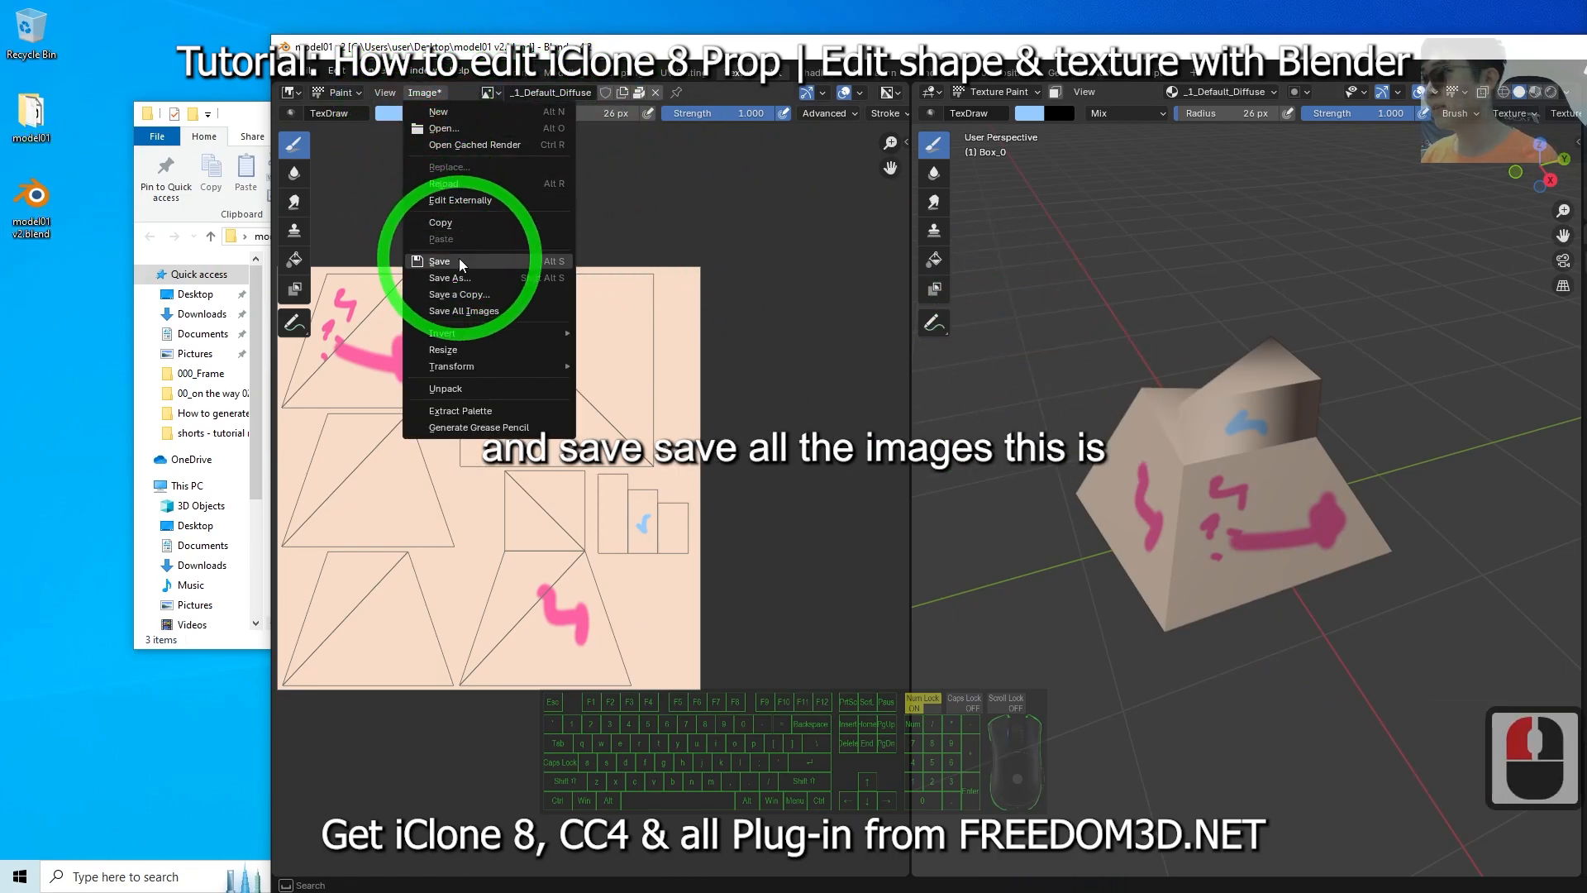
left_click(469, 310)
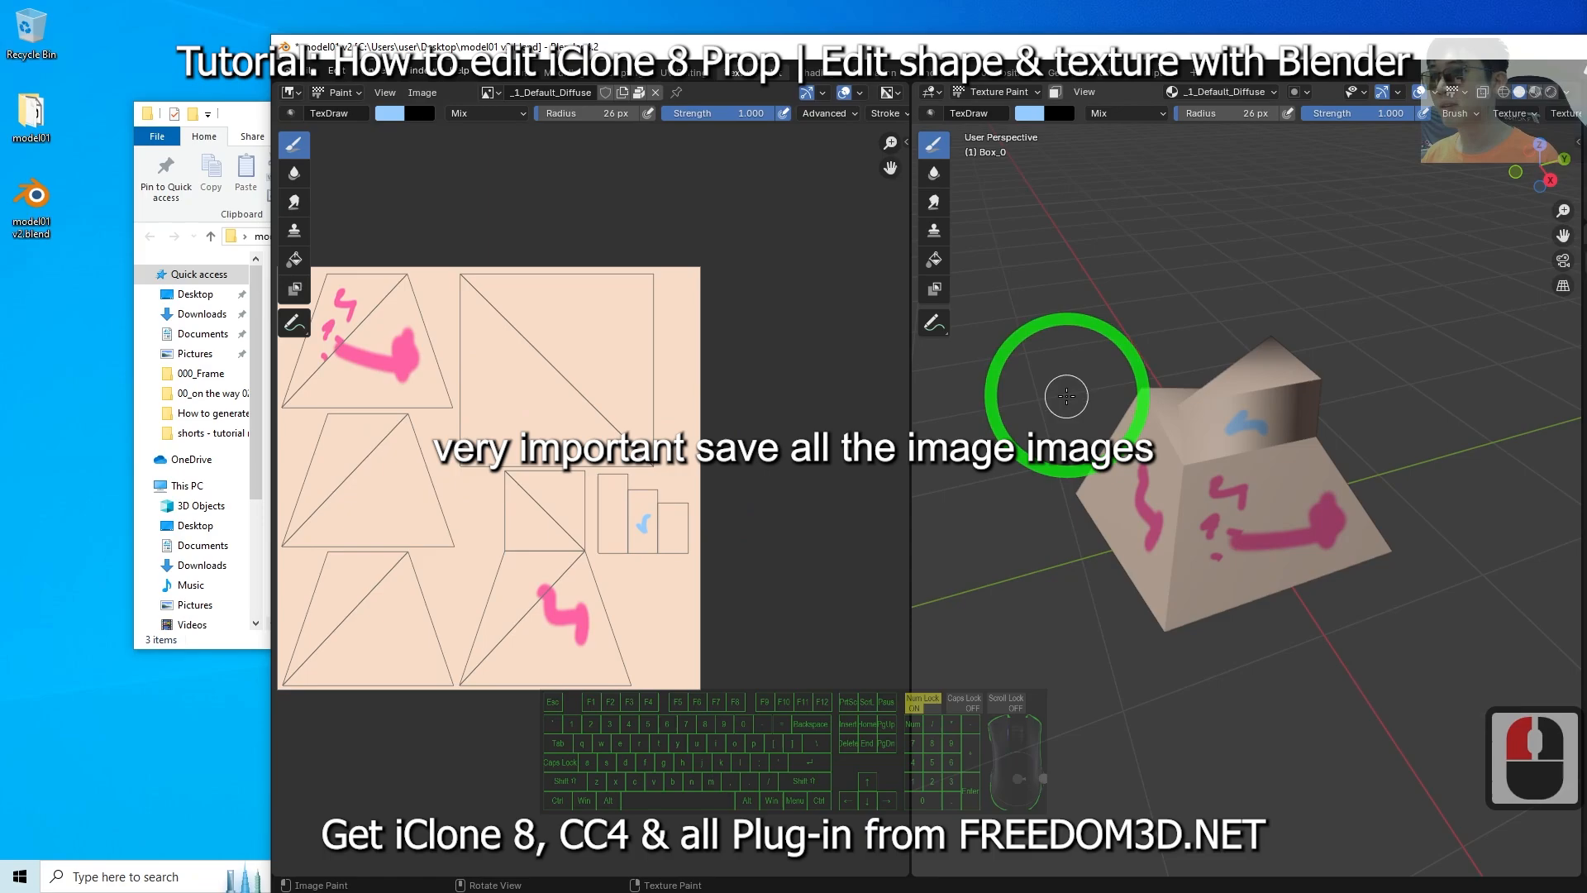
scroll(1054, 388, "down", 4)
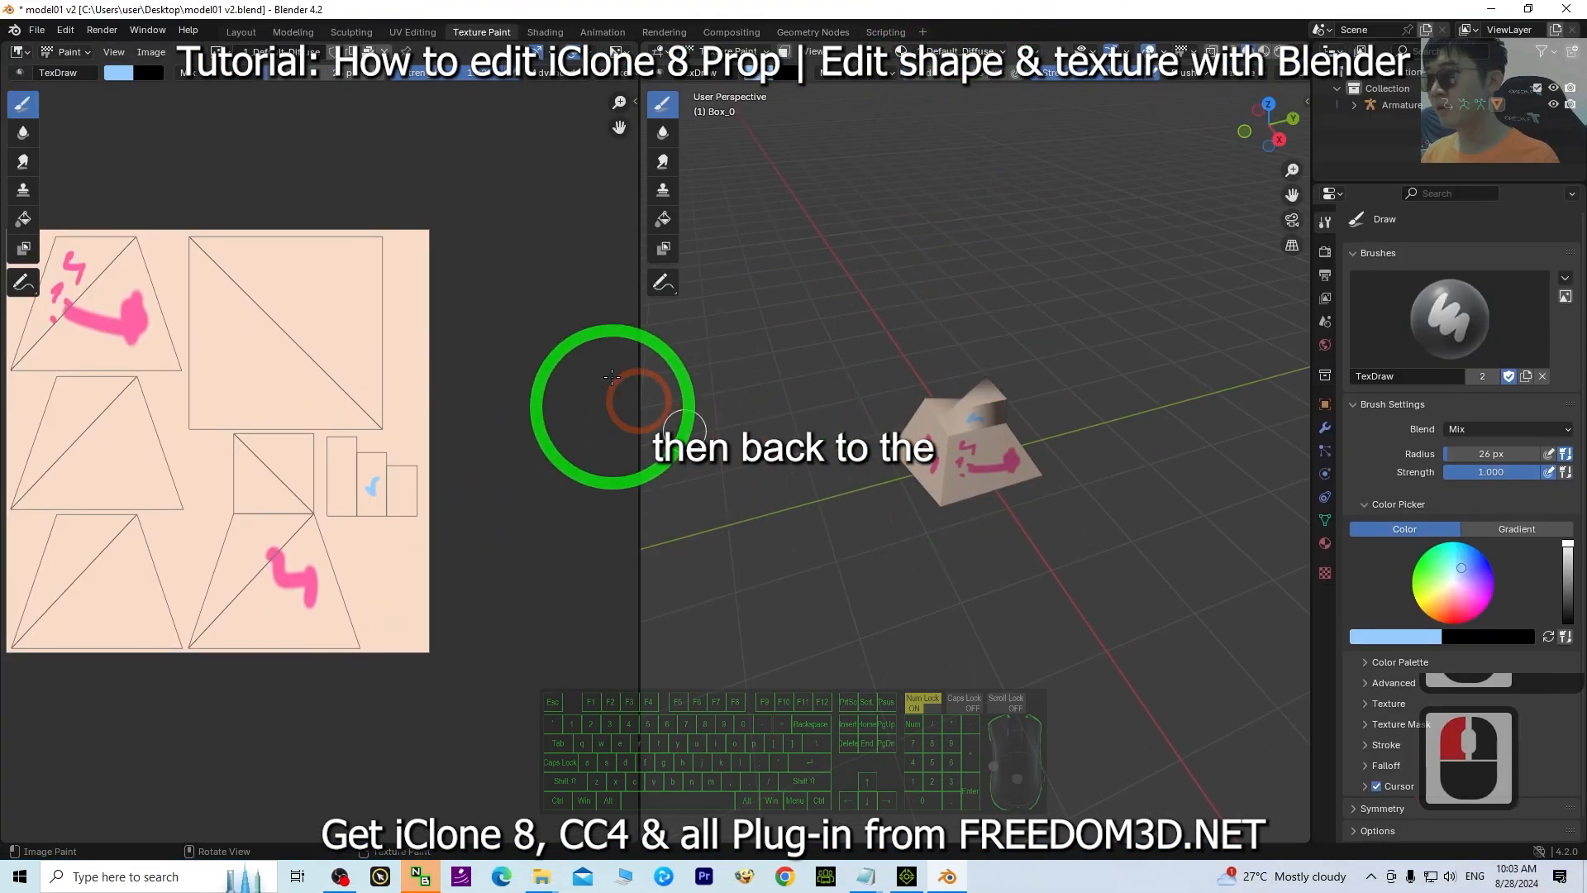
scroll(611, 377, "down", 1)
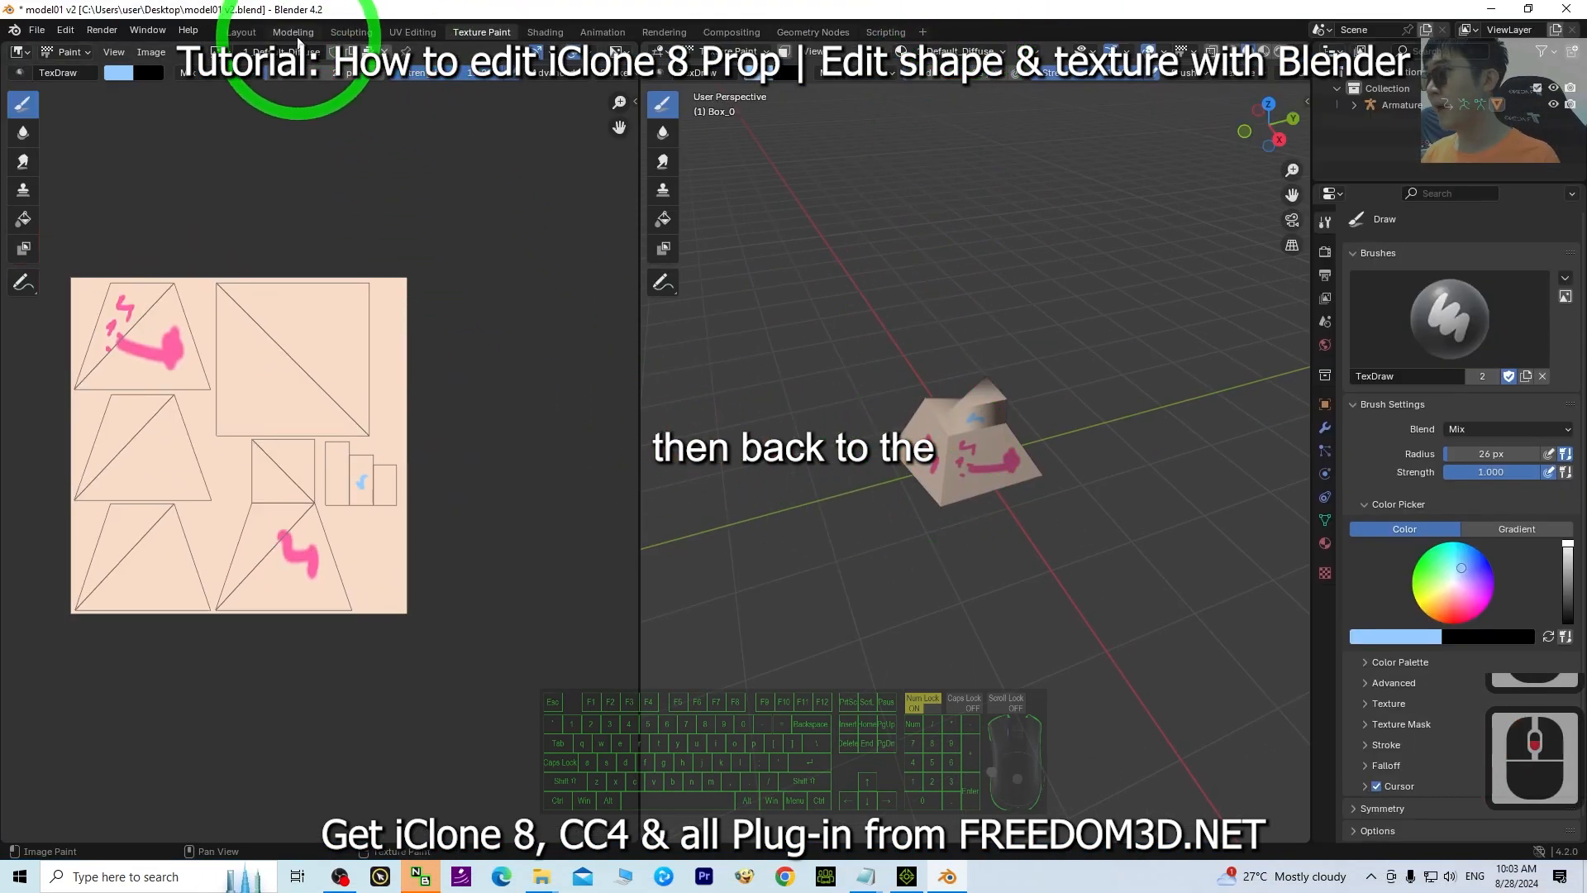
Switch to the Layout workspace and view the model with material preview shading.
left_click(259, 33)
scroll(876, 392, "down", 6)
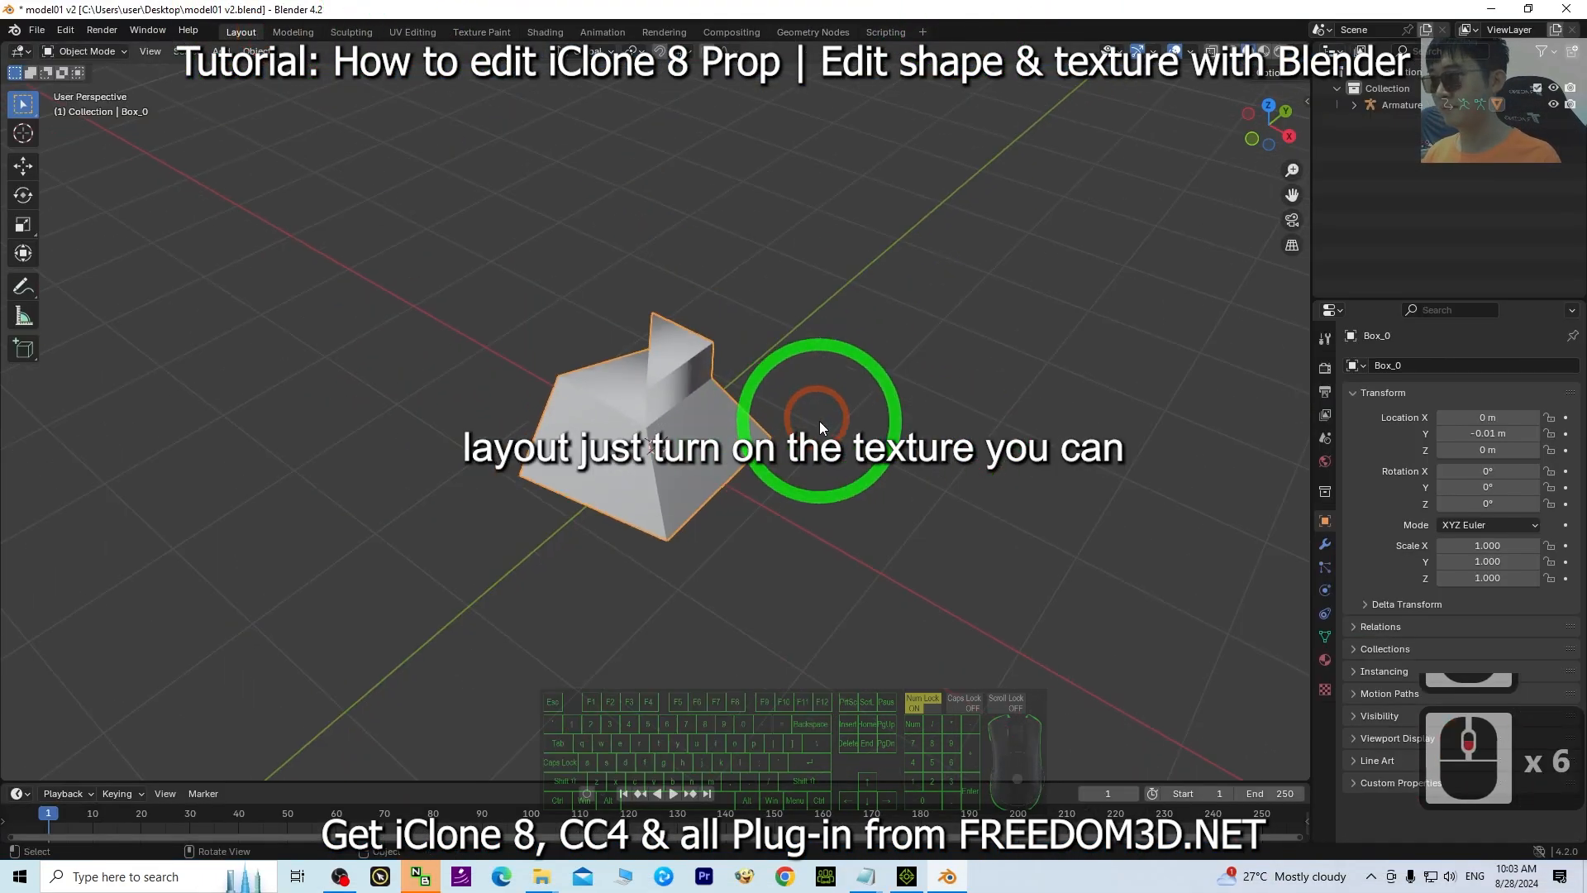
scroll(815, 390, "up", 4)
left_click(1266, 53)
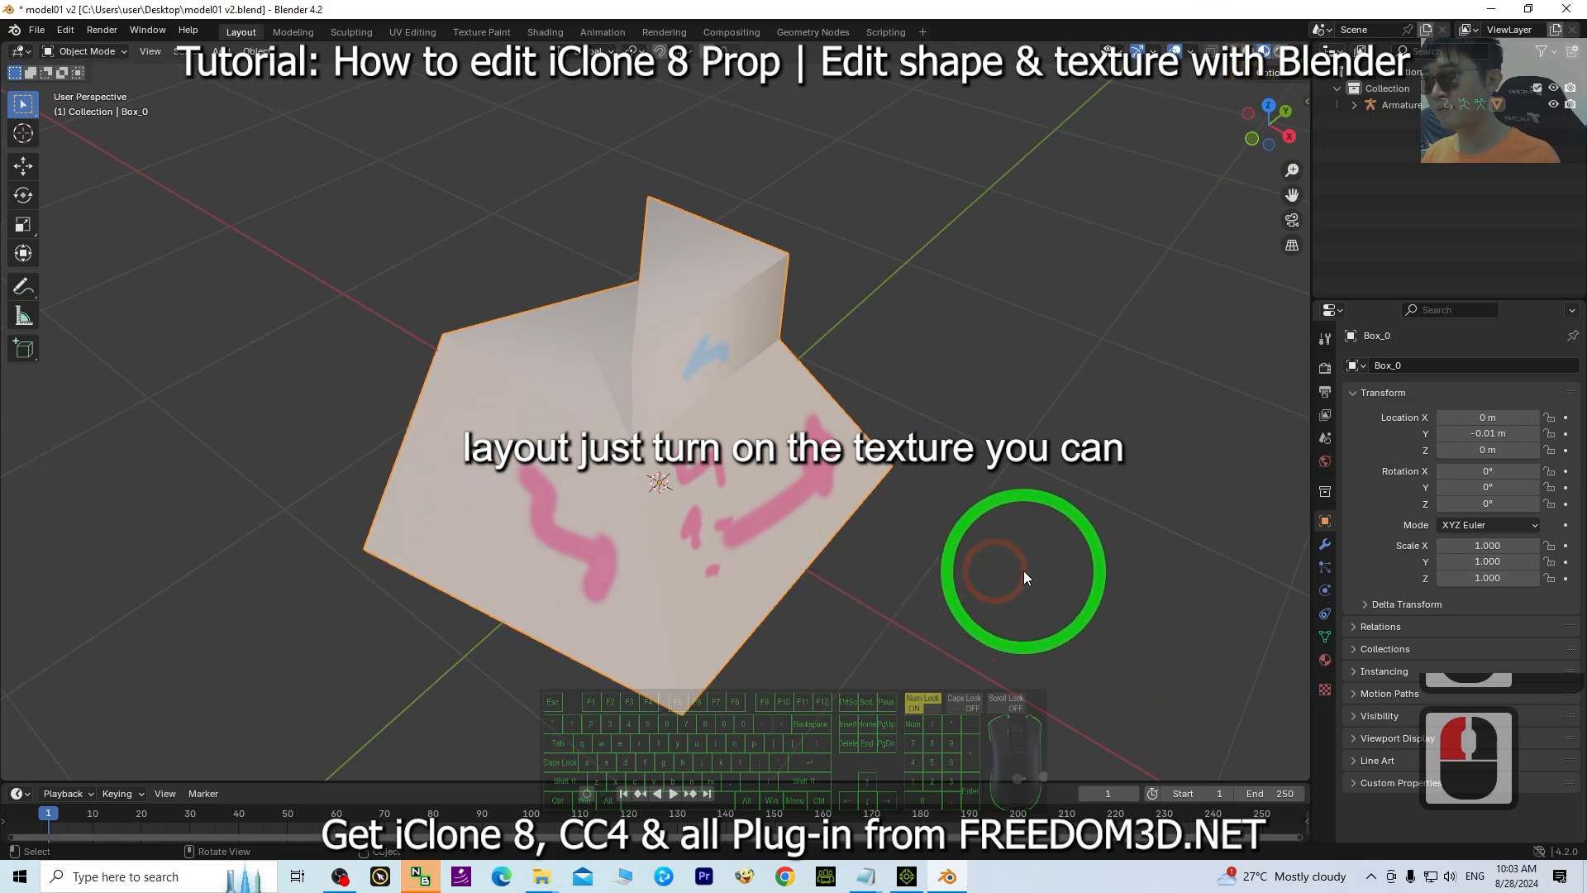
middle_click_drag(1023, 570, 973, 540)
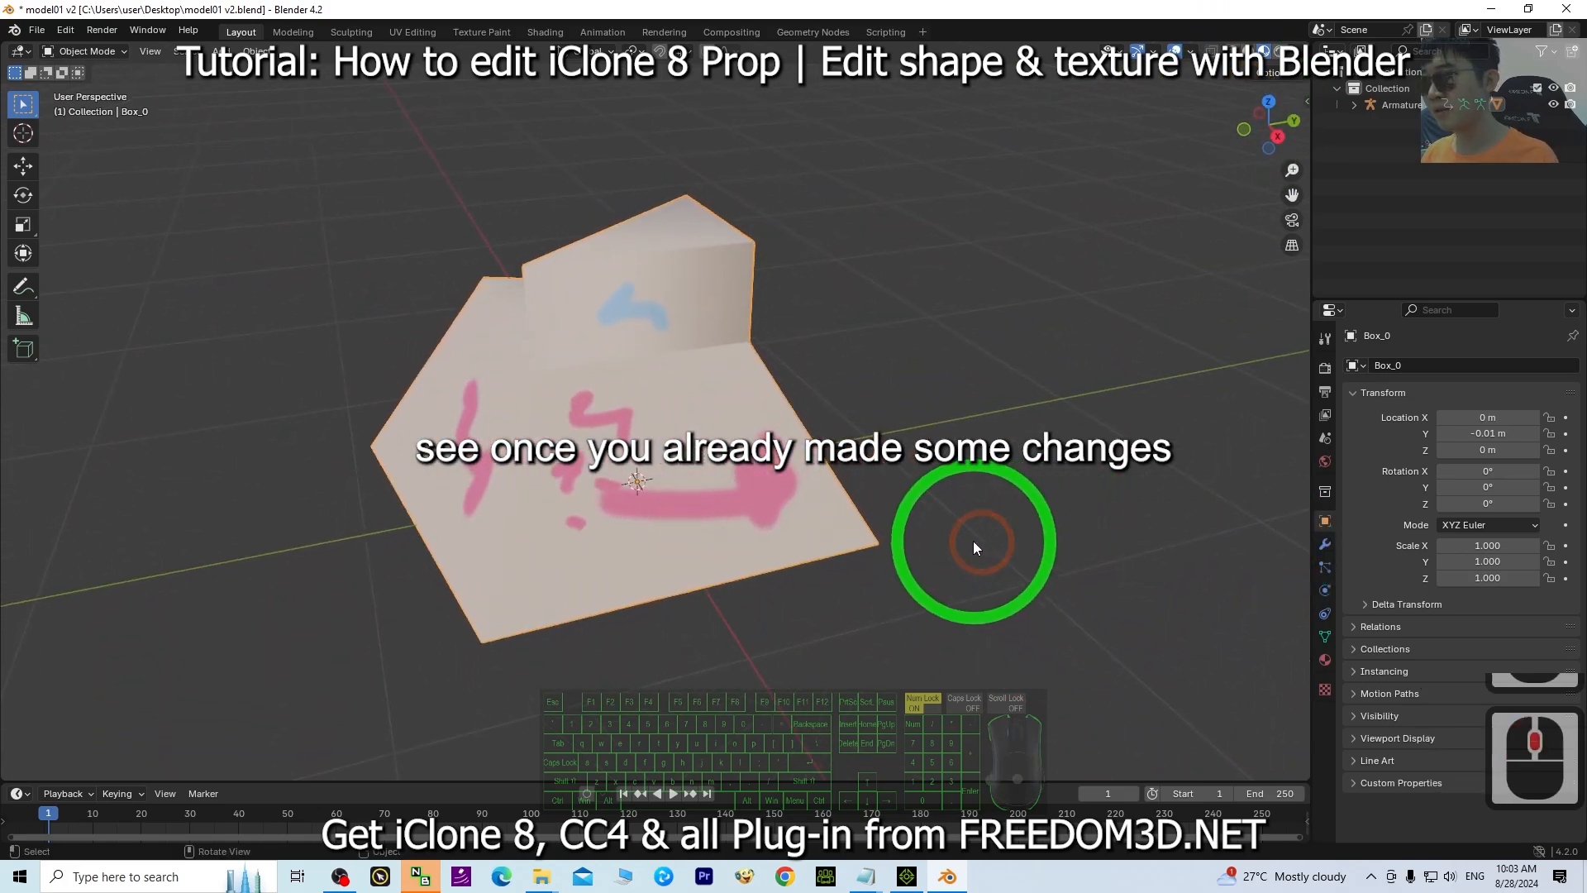
Export the model as FBX named model01 v2.fbx on the Desktop with path mode Copy and embedded textures.
double_click(626, 9)
left_click(284, 69)
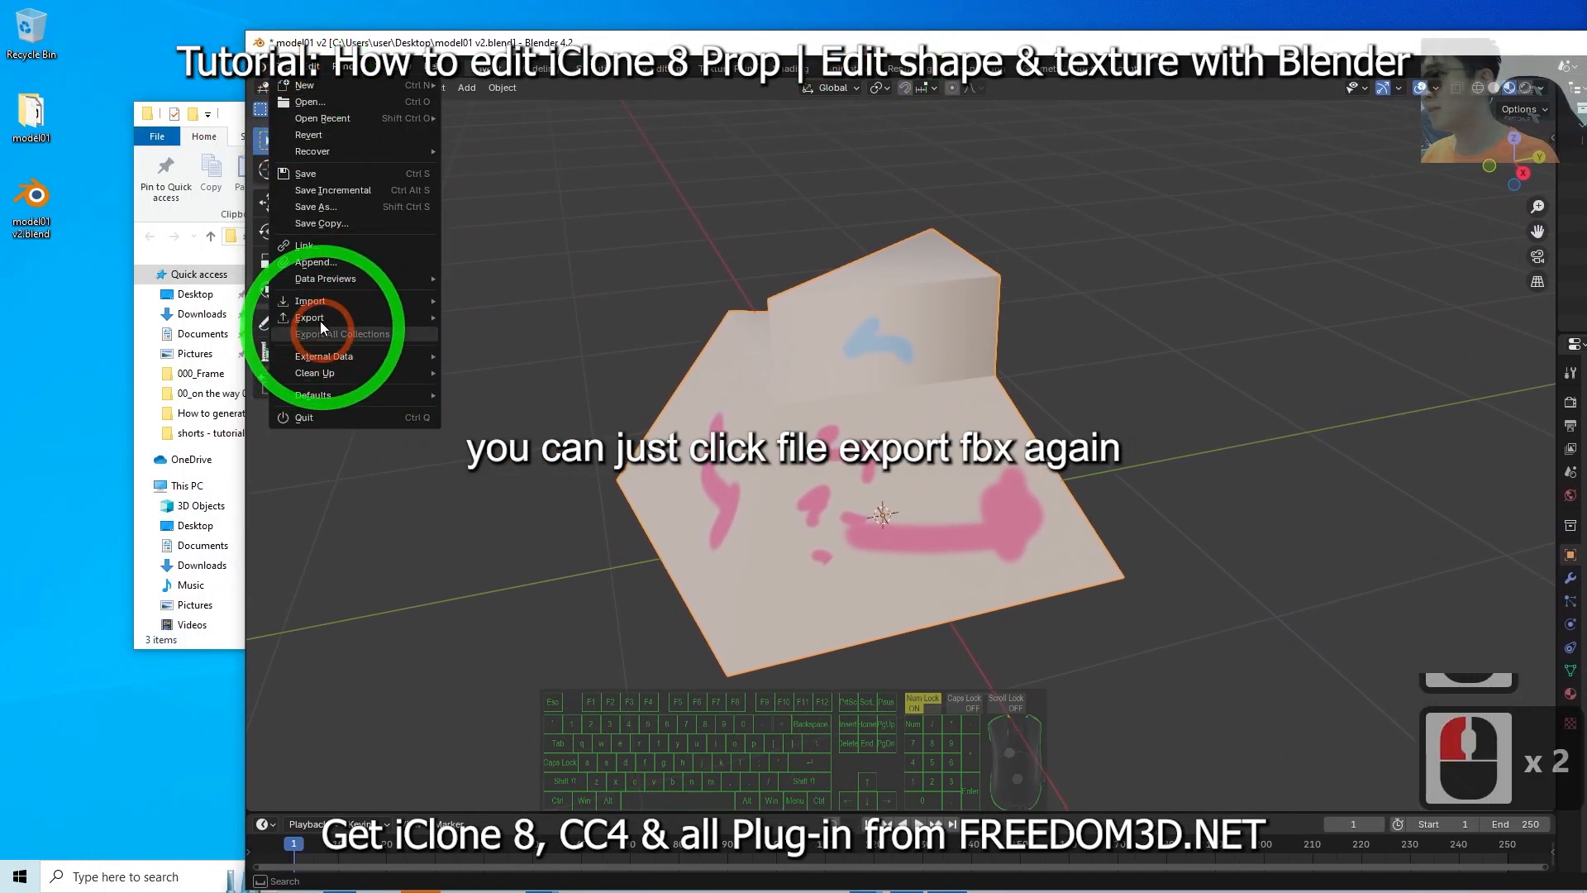
mouse_move(321, 322)
left_click(513, 467)
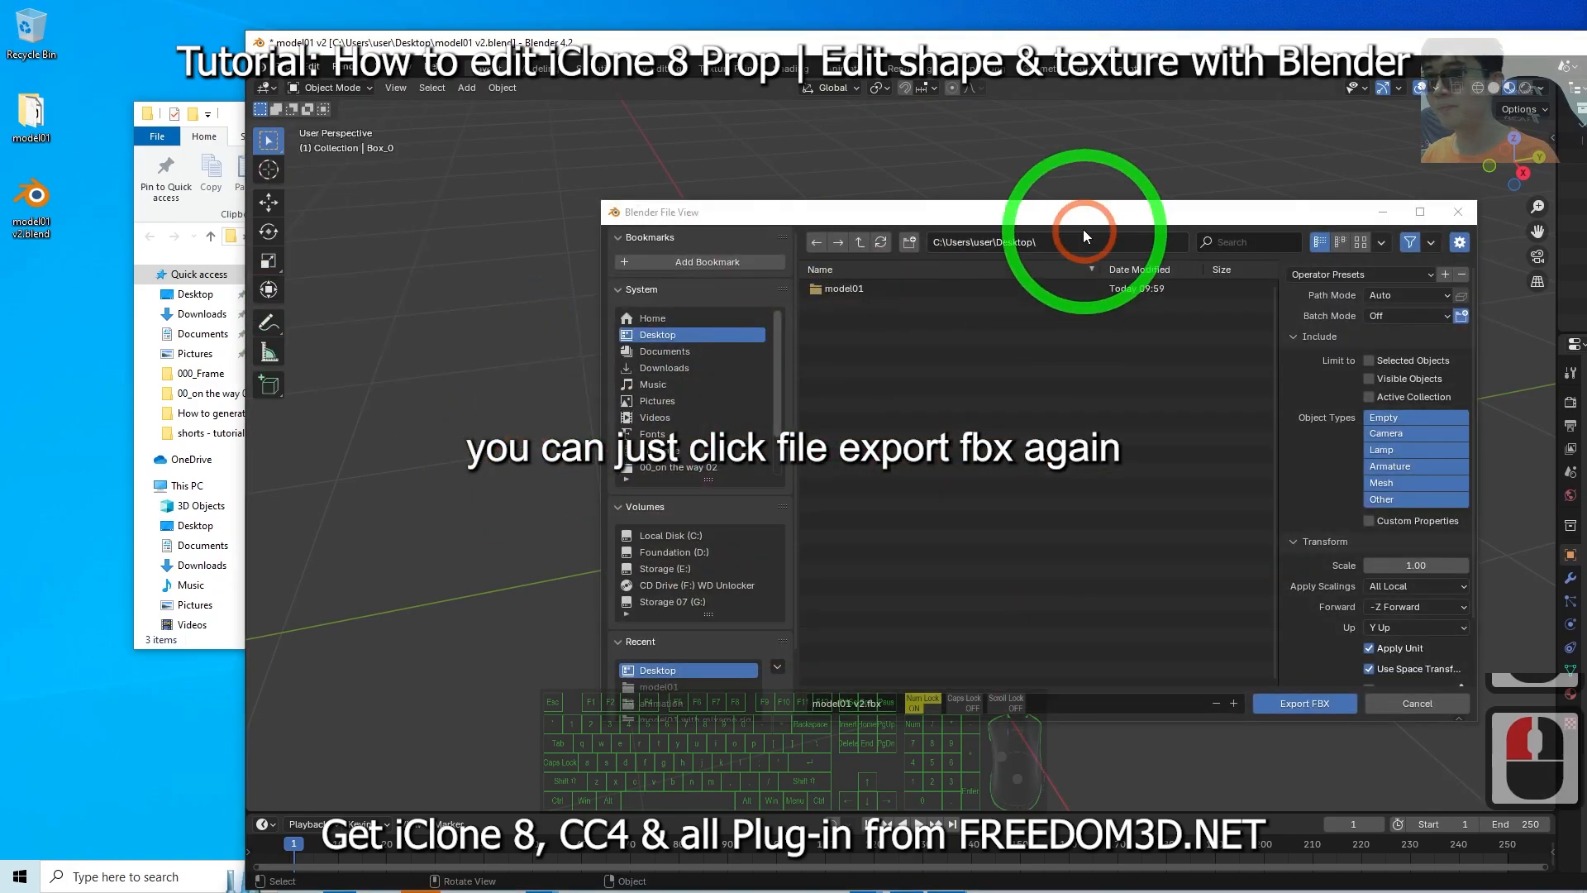
left_click_drag(1025, 209, 673, 206)
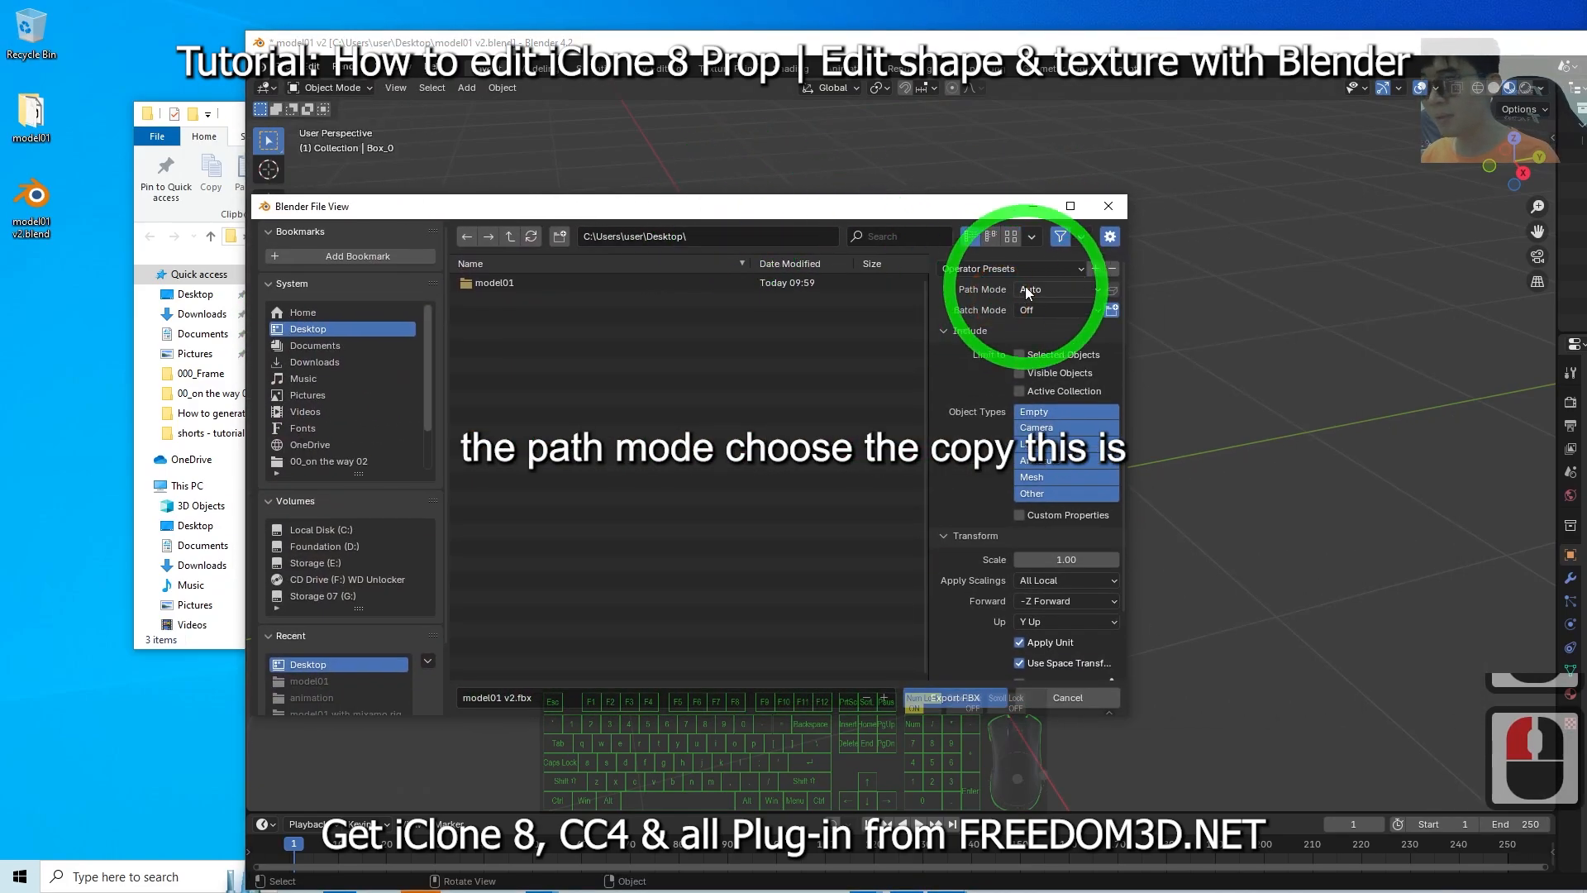
left_click(1024, 288)
left_click(1042, 403)
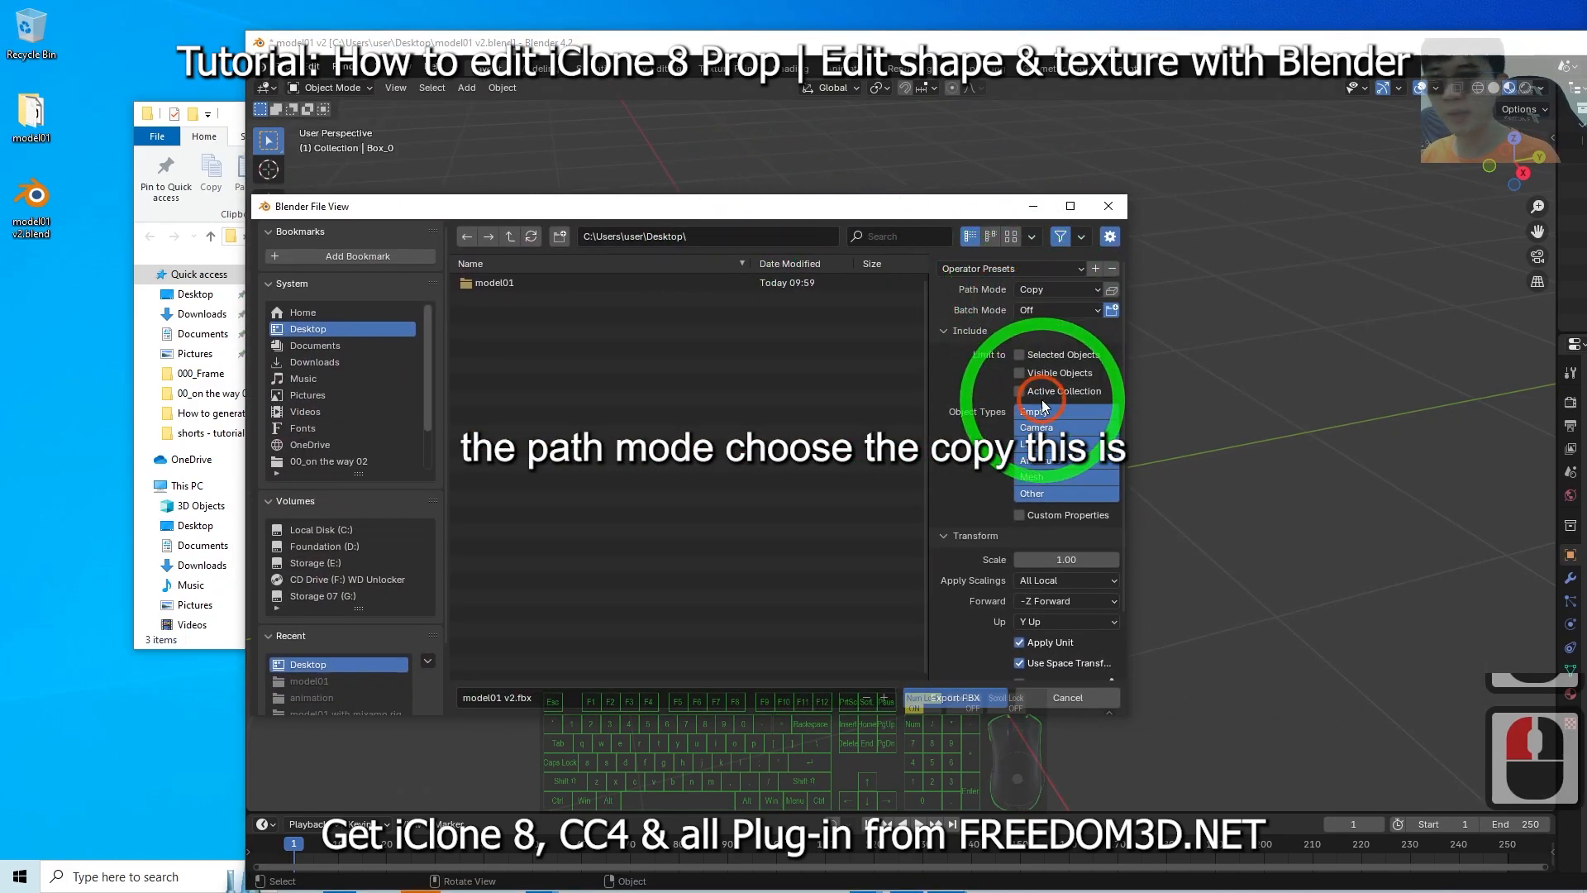
left_click(1112, 291)
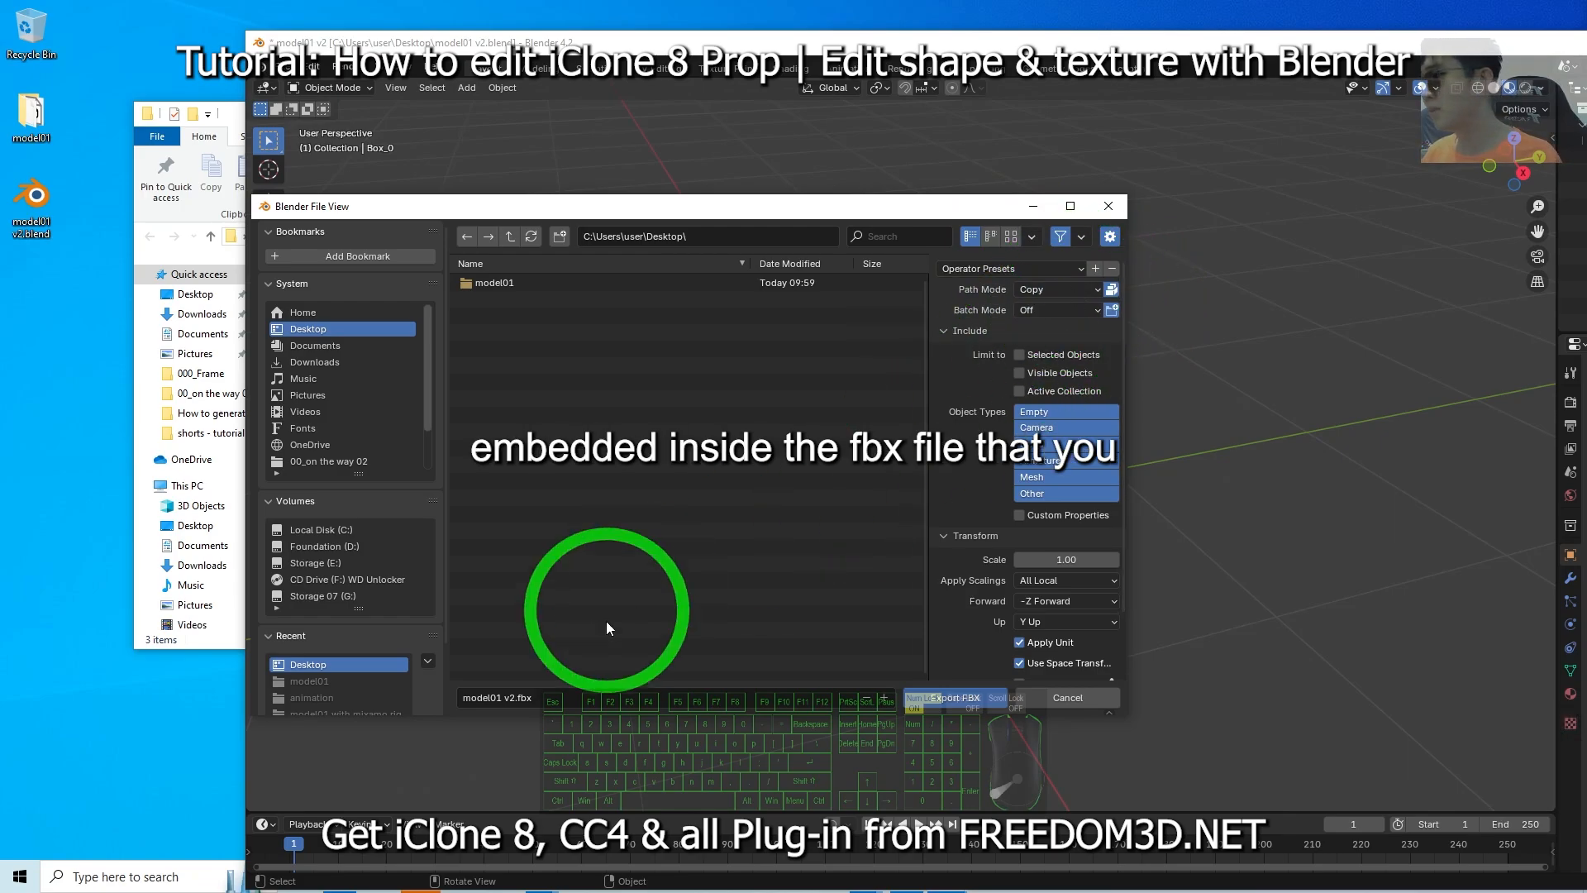
left_click(966, 698)
Import model01 v2.fbx into iClone by dropping it from the Desktop into the viewport.
left_click(31, 284)
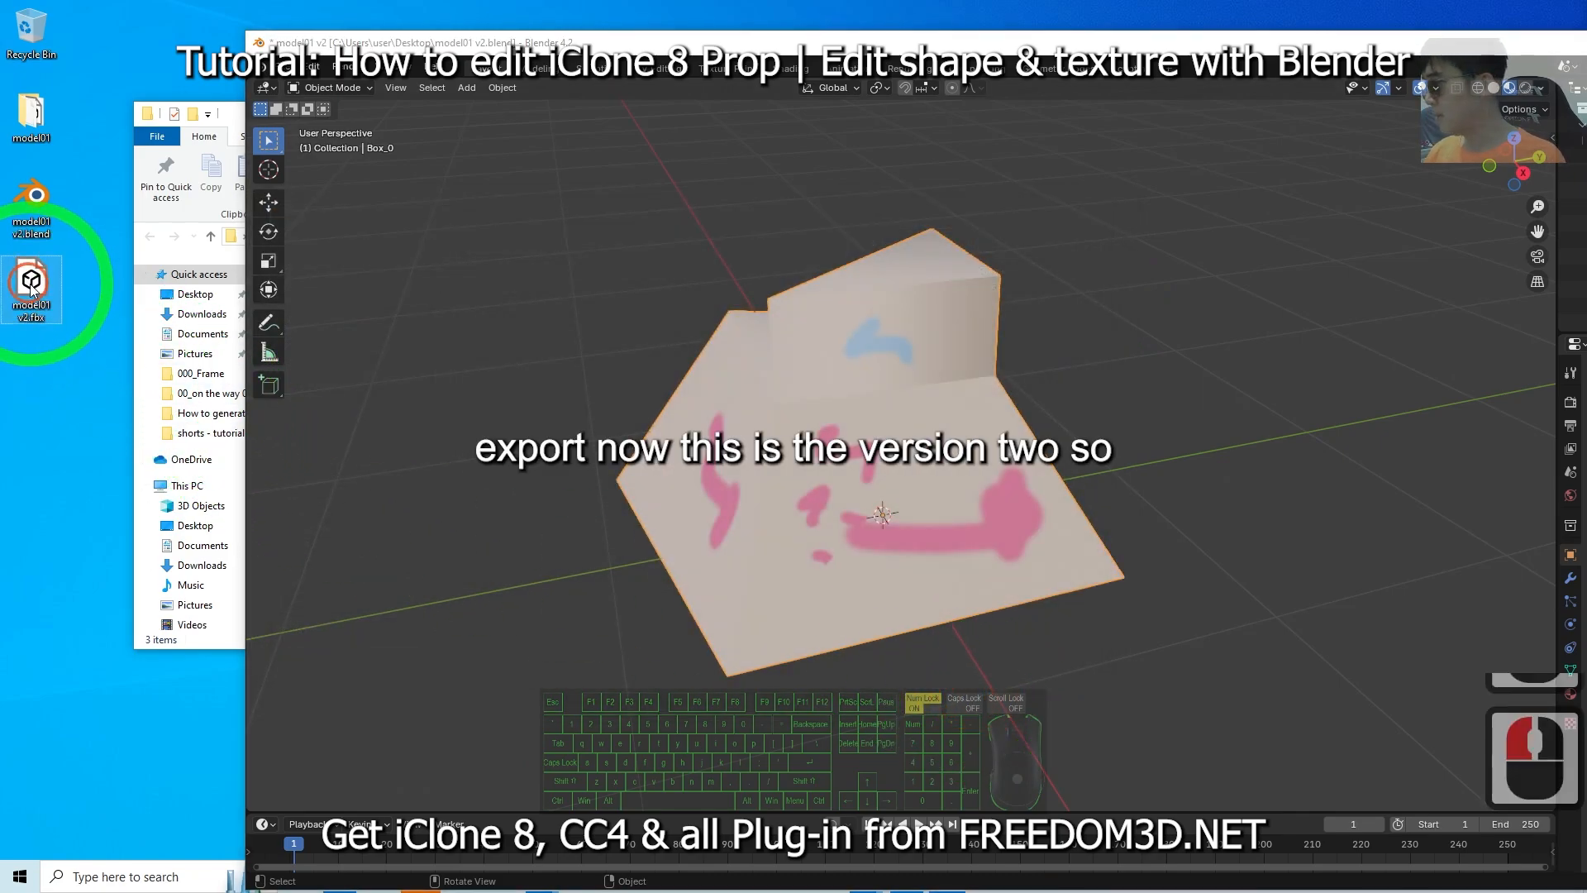
left_click_drag(1092, 42, 1062, 2)
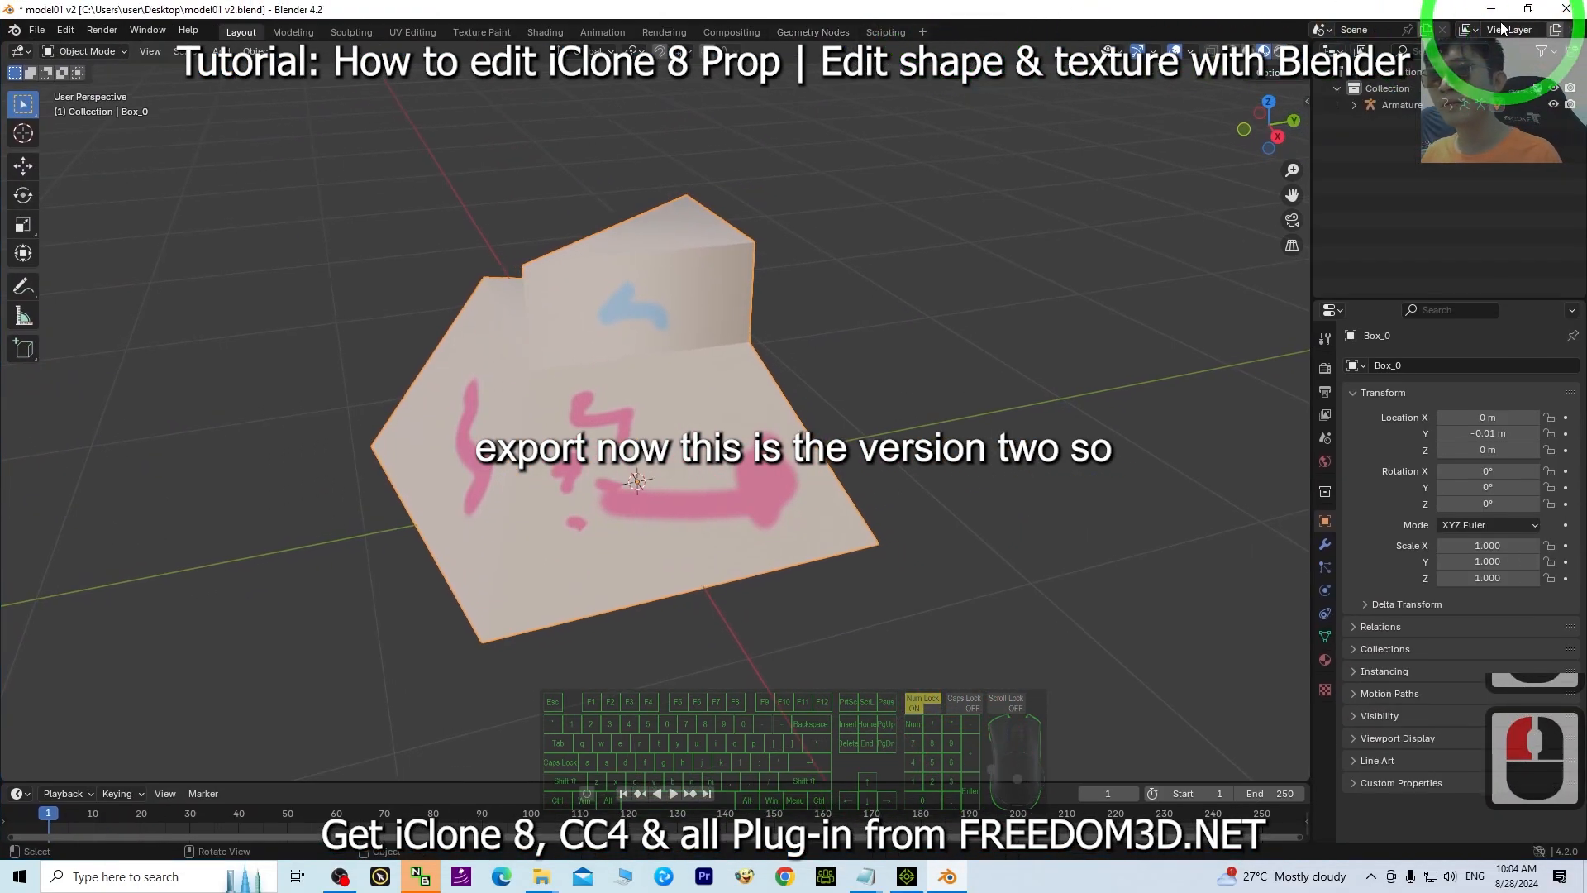
left_click(1491, 8)
left_click(55, 339)
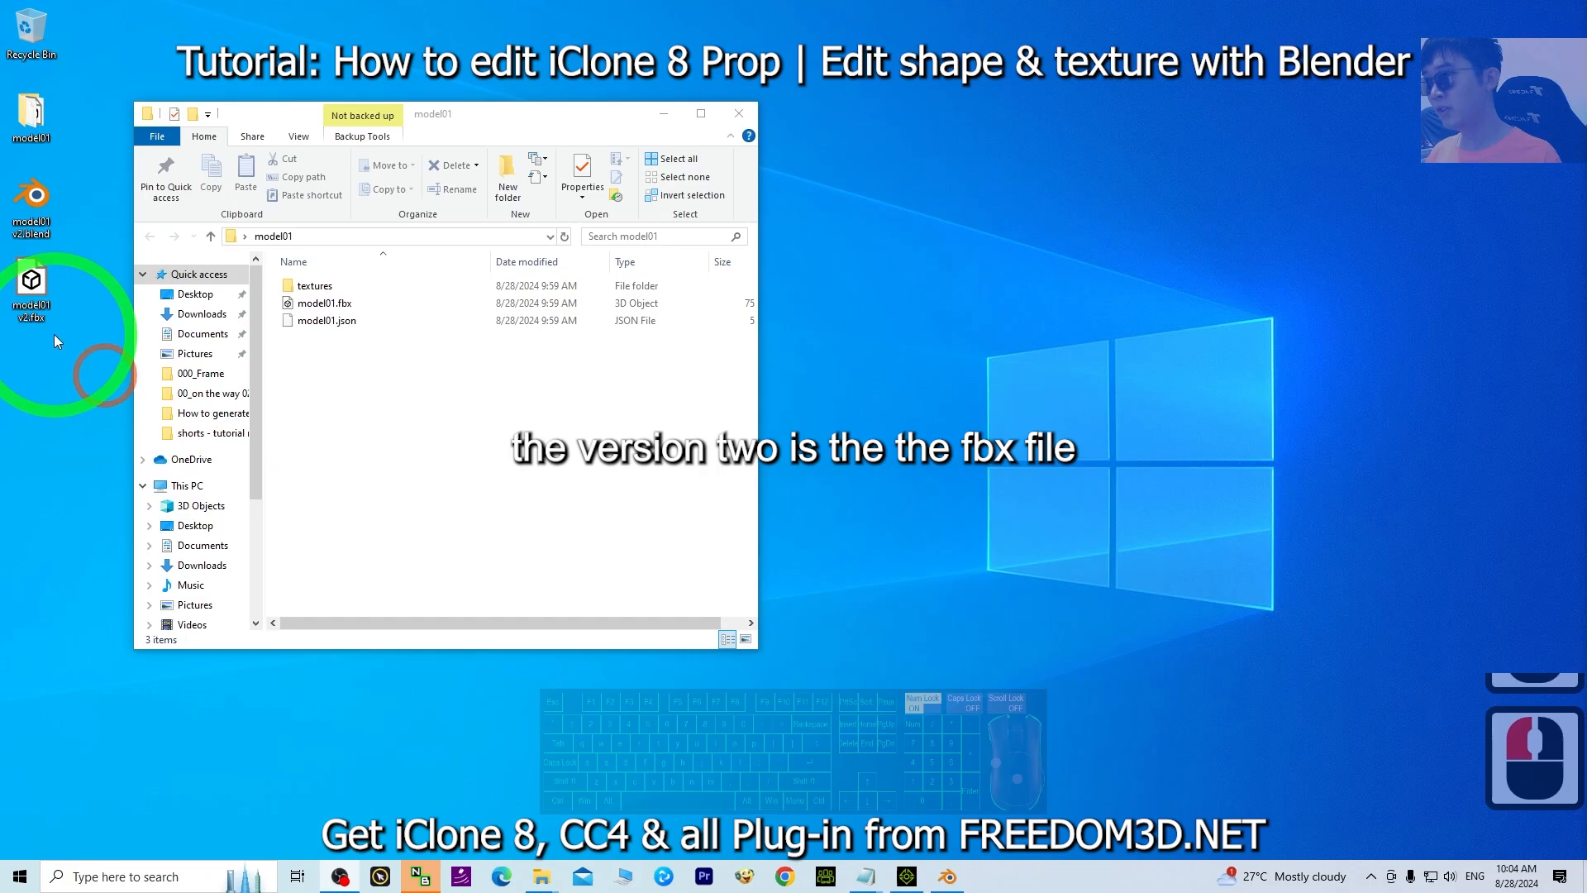
left_click(663, 113)
left_click(907, 876)
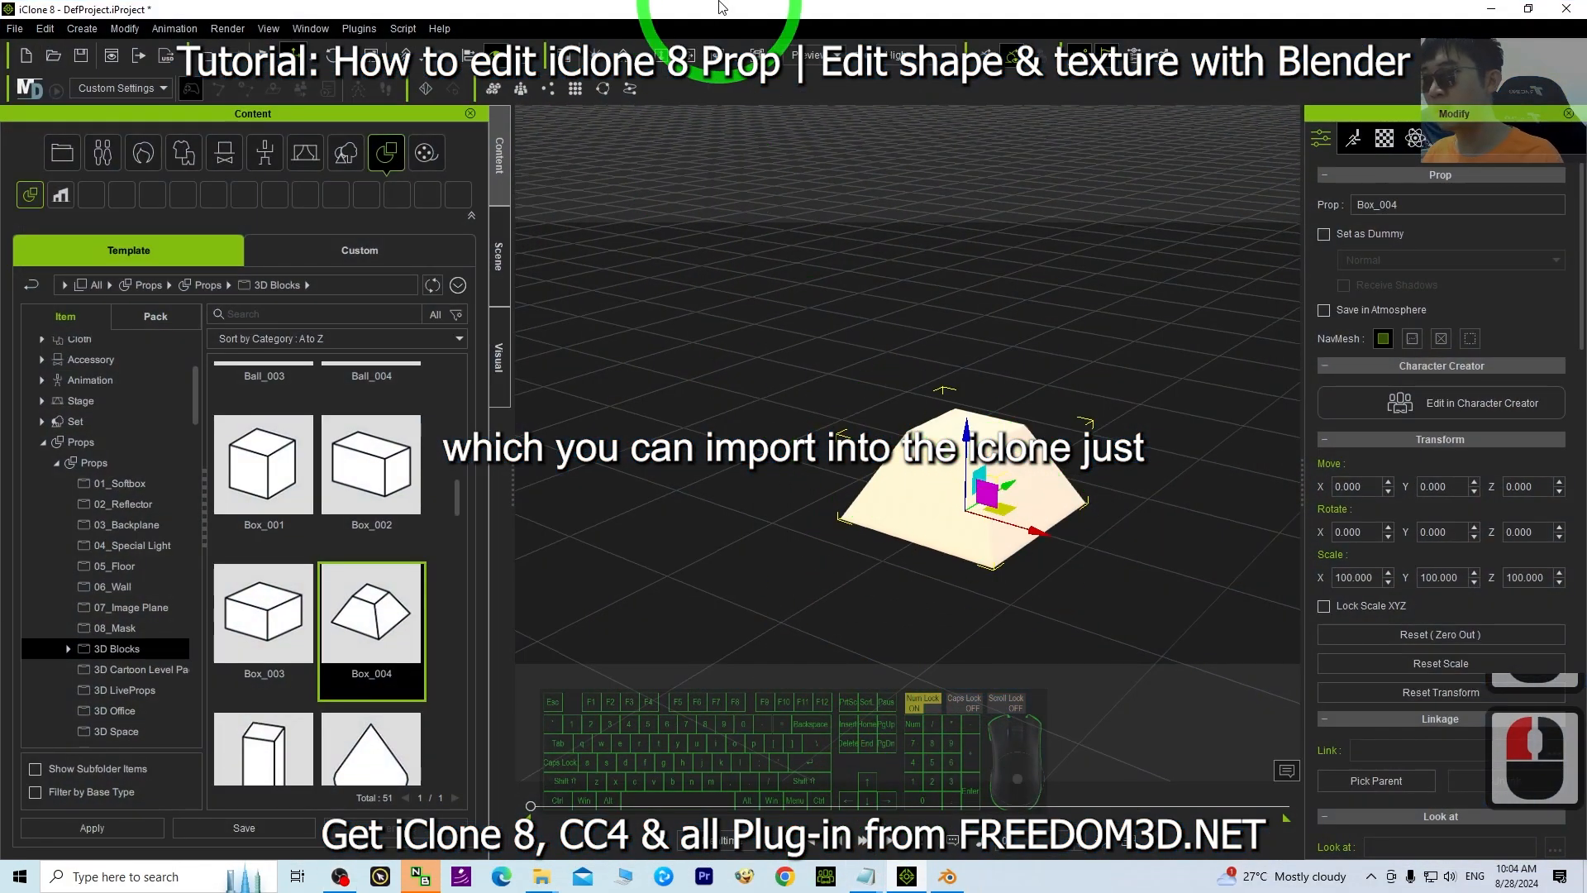
left_click_drag(719, 6, 877, 46)
left_click_drag(46, 286, 835, 542)
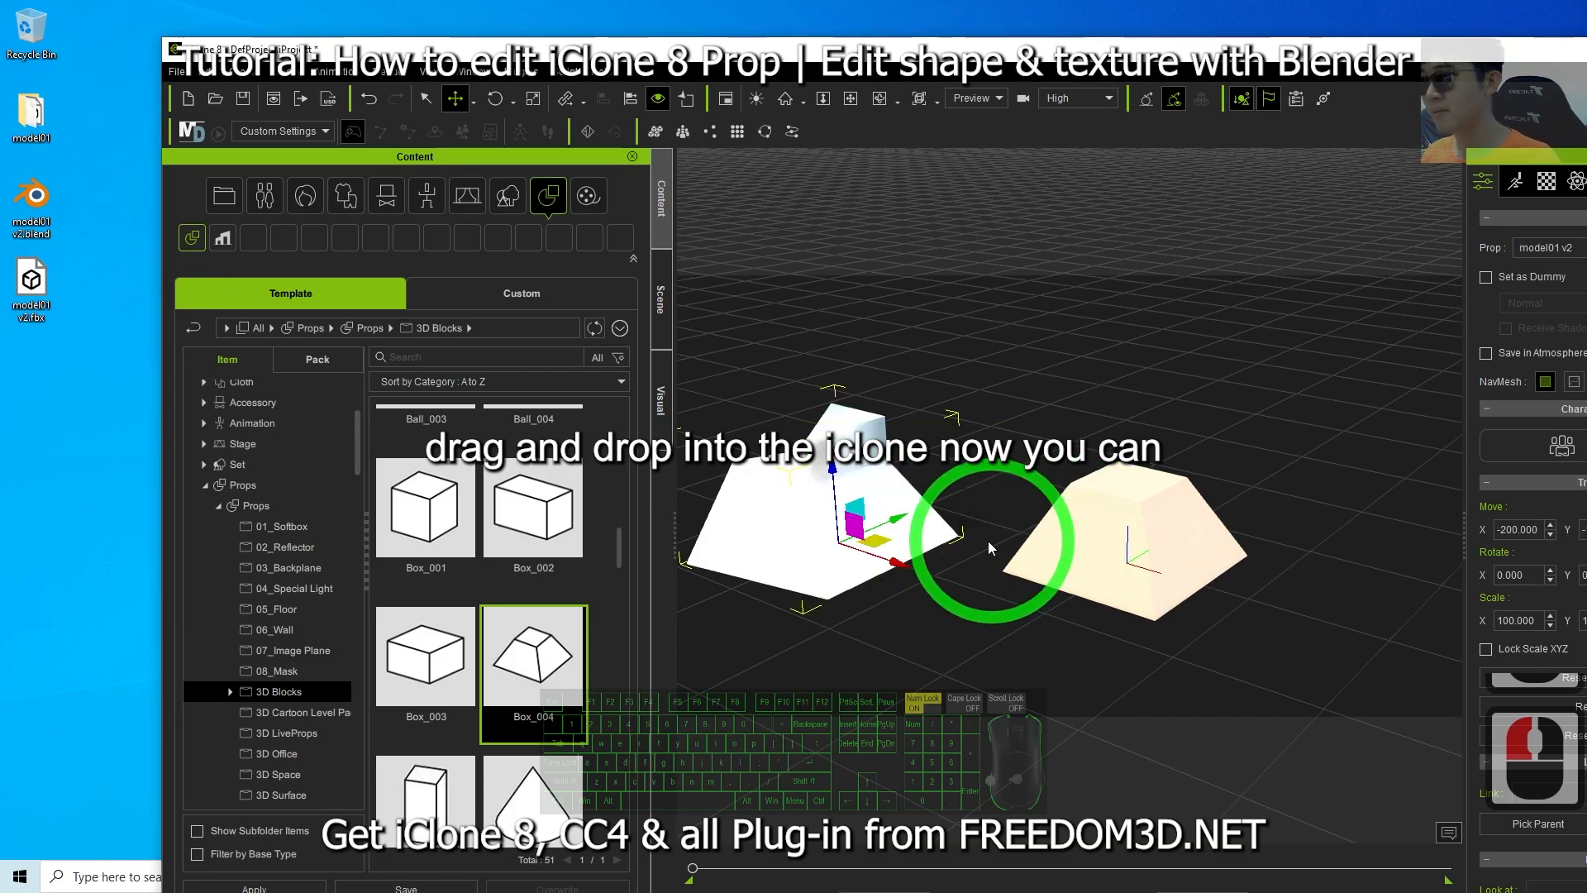
Orbit and zoom around the imported prop to inspect its shape and texture.
scroll(919, 608, "down", 2)
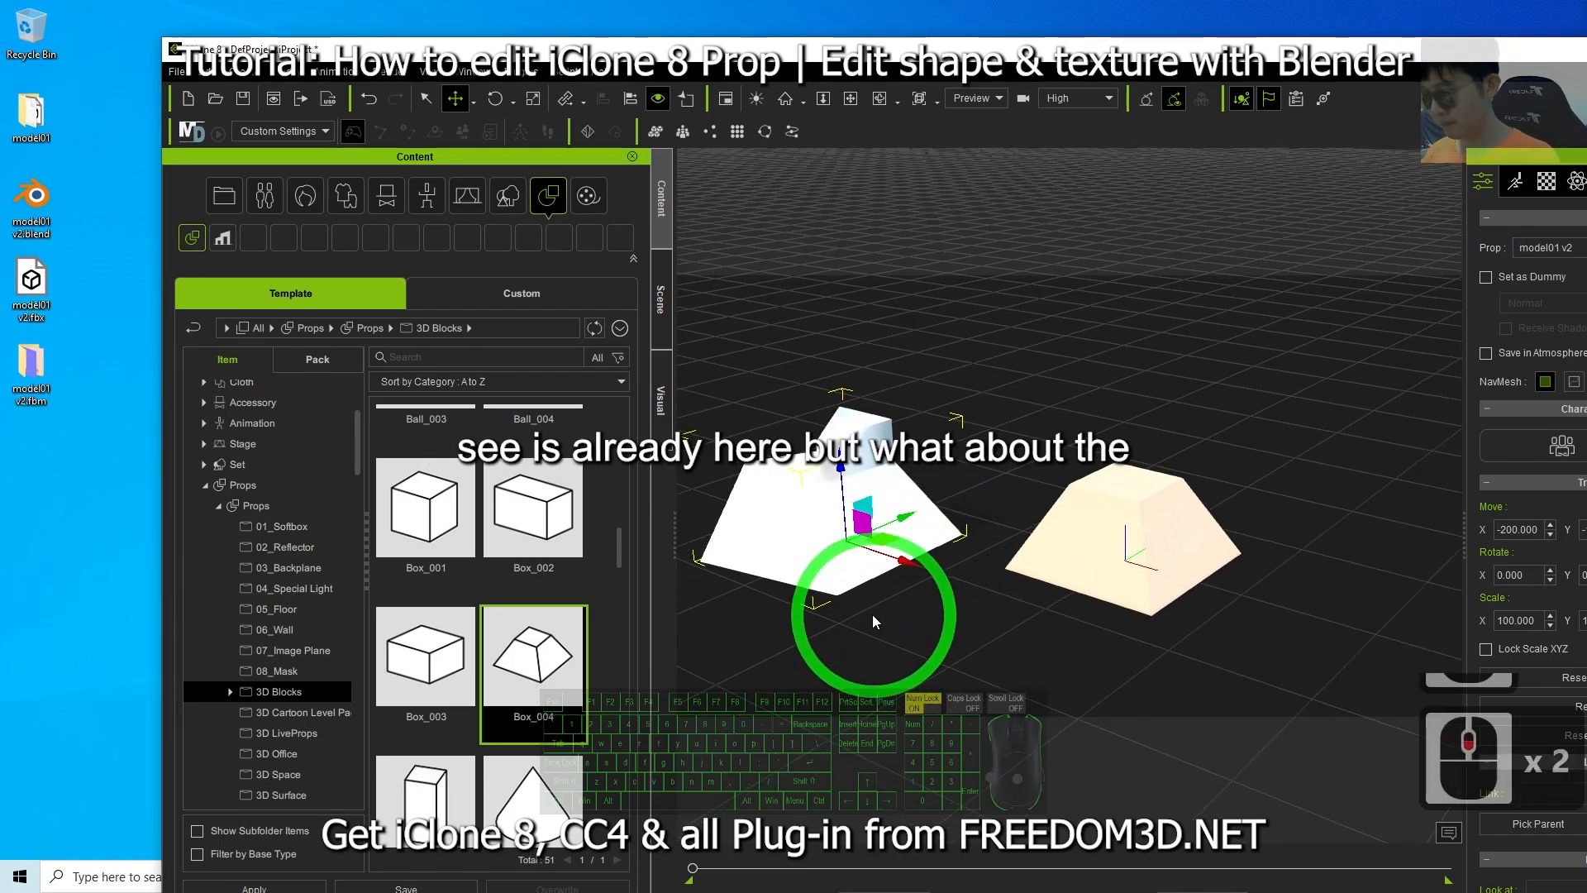
scroll(871, 613, "up", 6)
key("x")
left_click_drag(868, 610, 859, 483)
key("c")
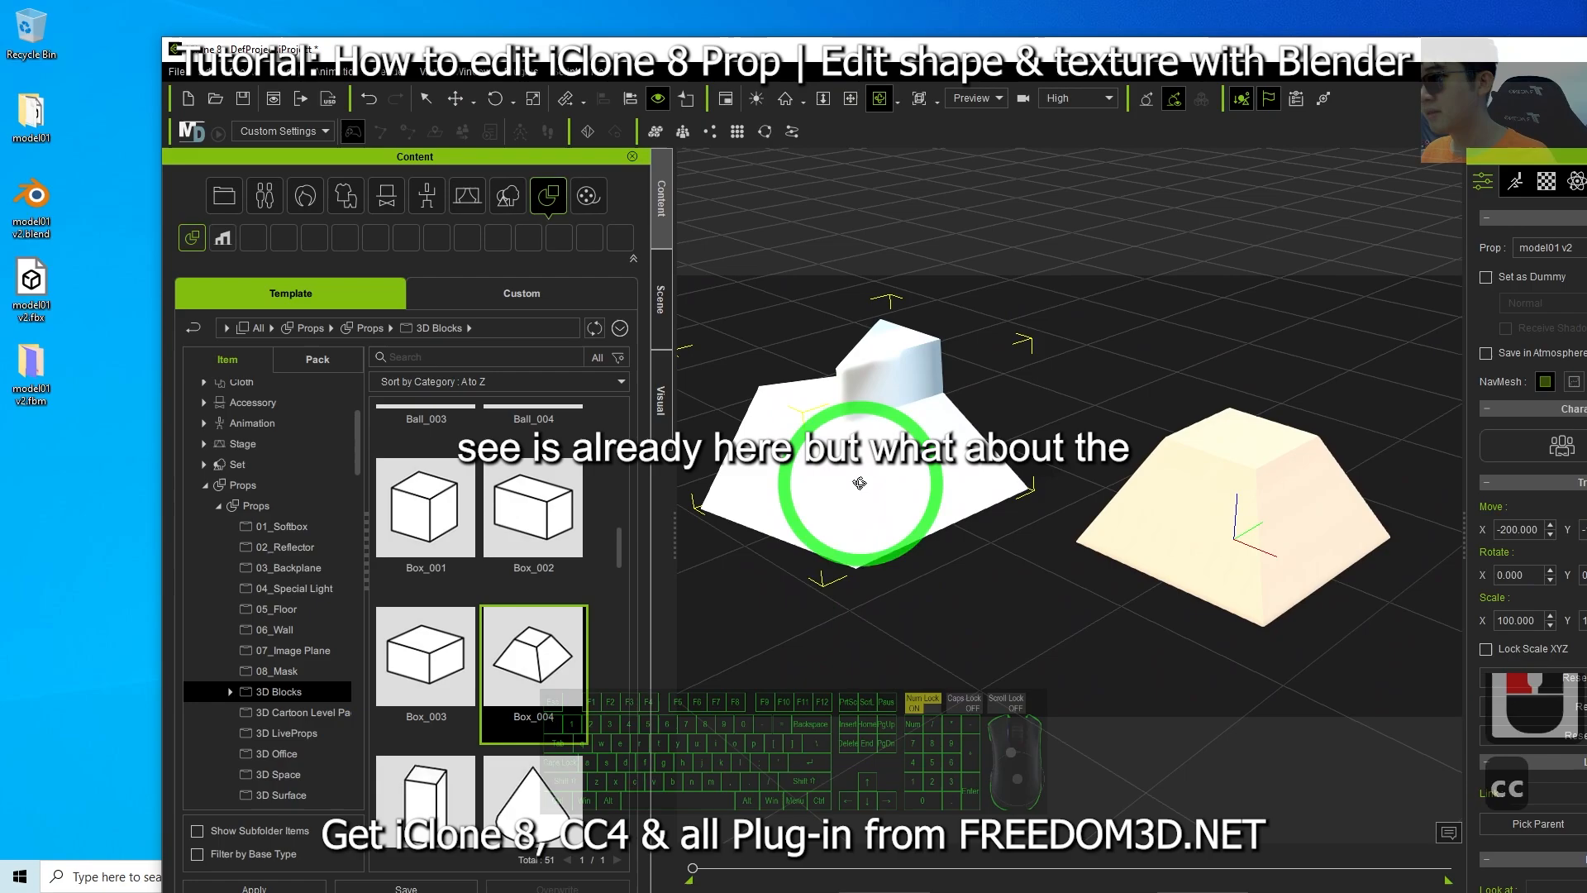
key("c")
left_click_drag(1133, 407, 900, 463)
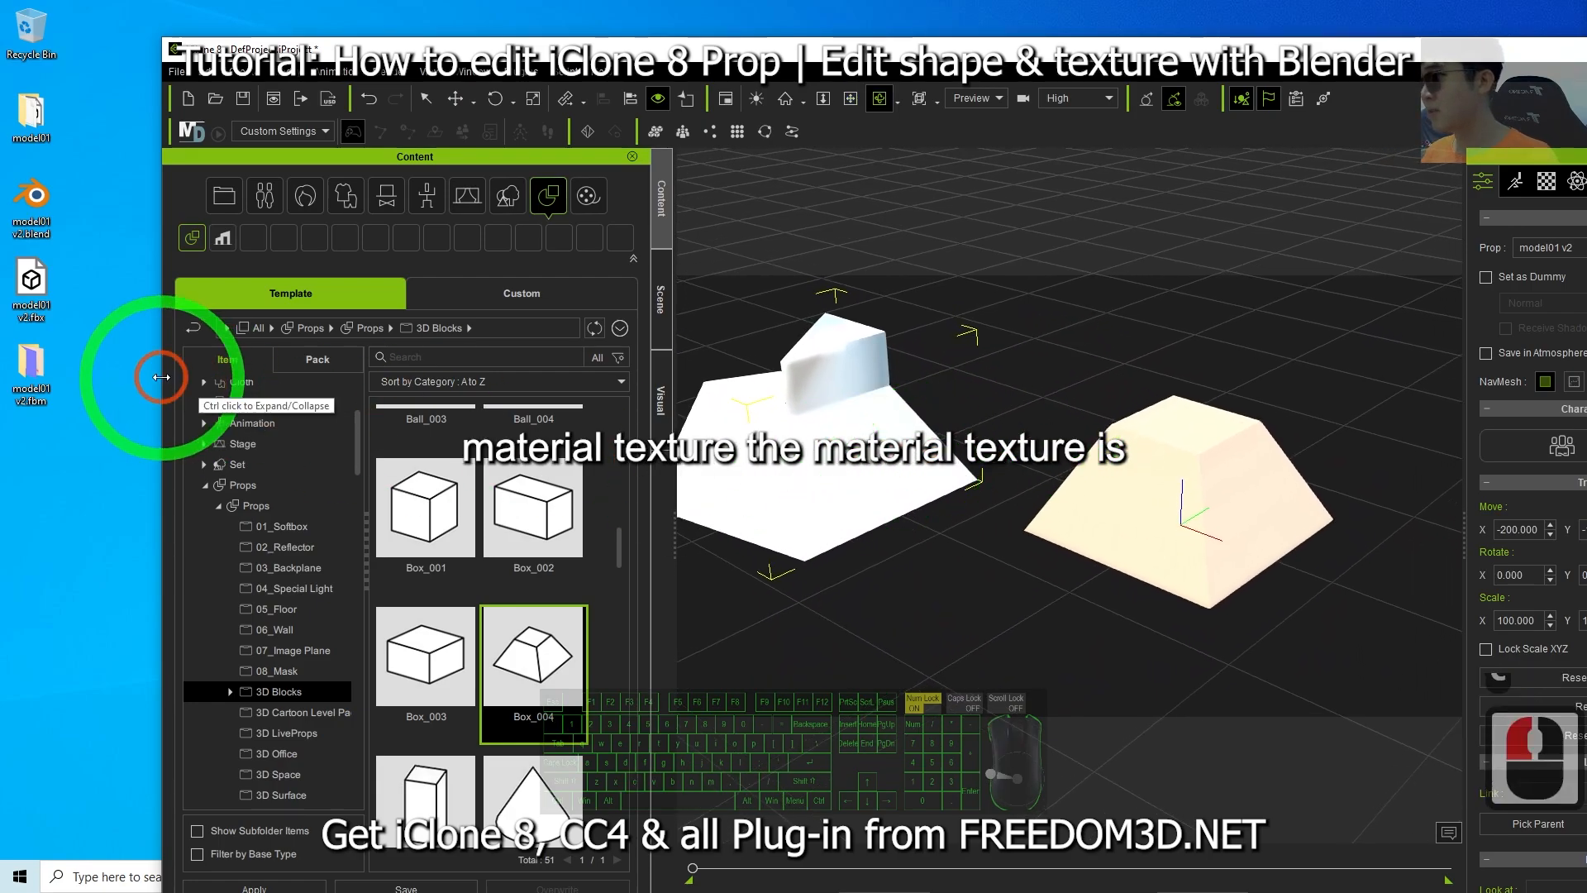
Open the model01 v2.fbm folder to examine the exported texture images.
double_click(18, 373)
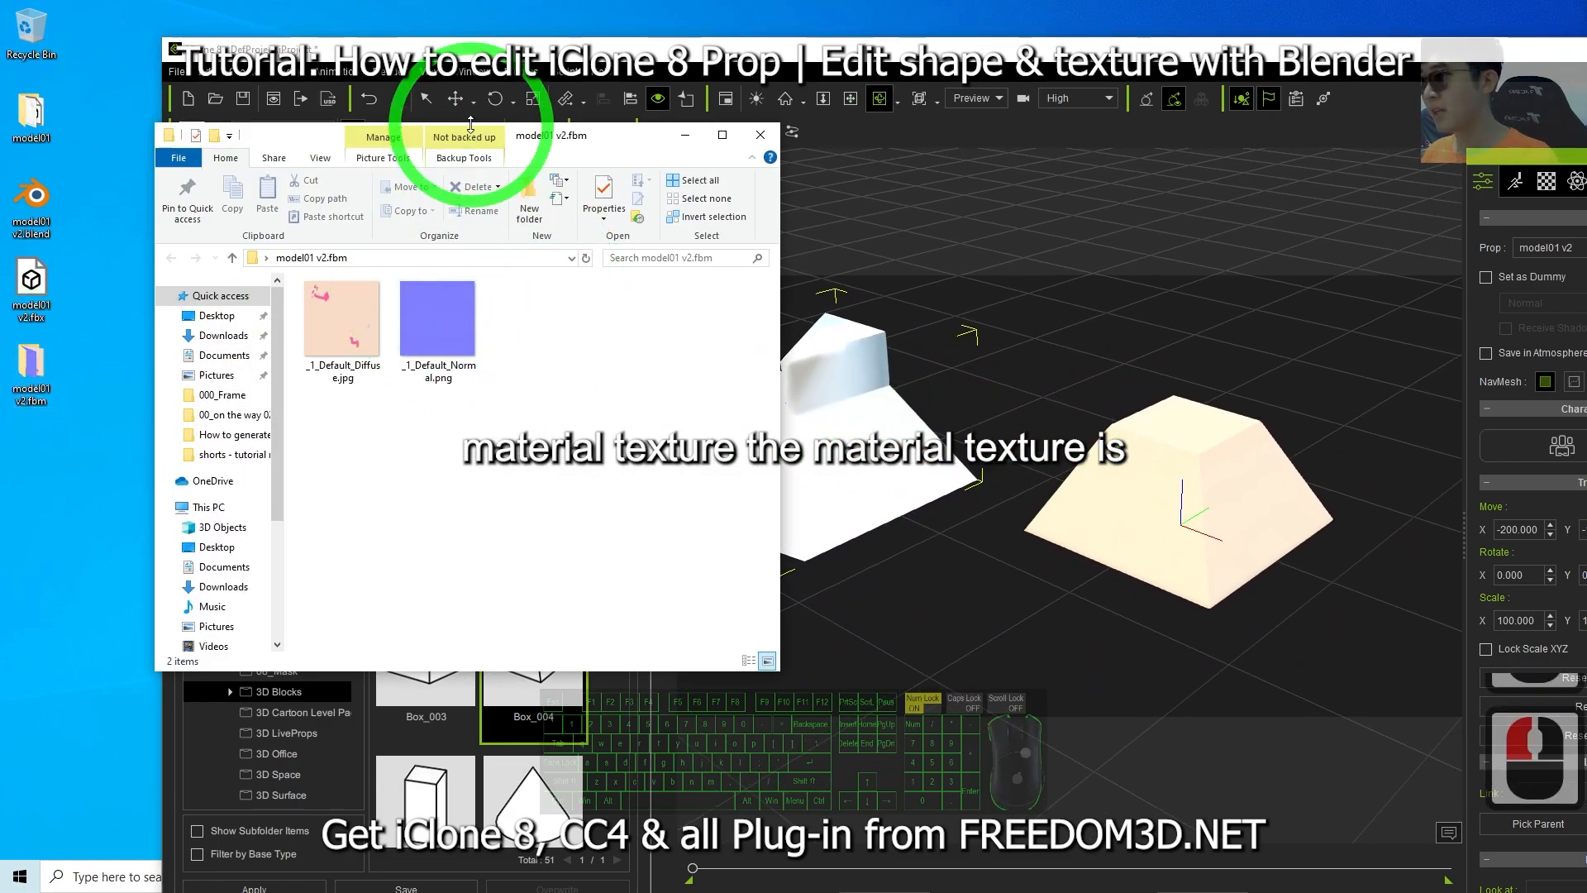
left_click_drag(529, 143, 377, 162)
left_click_drag(197, 343, 808, 451)
key("x")
left_click_drag(1115, 368, 1449, 246)
key("c")
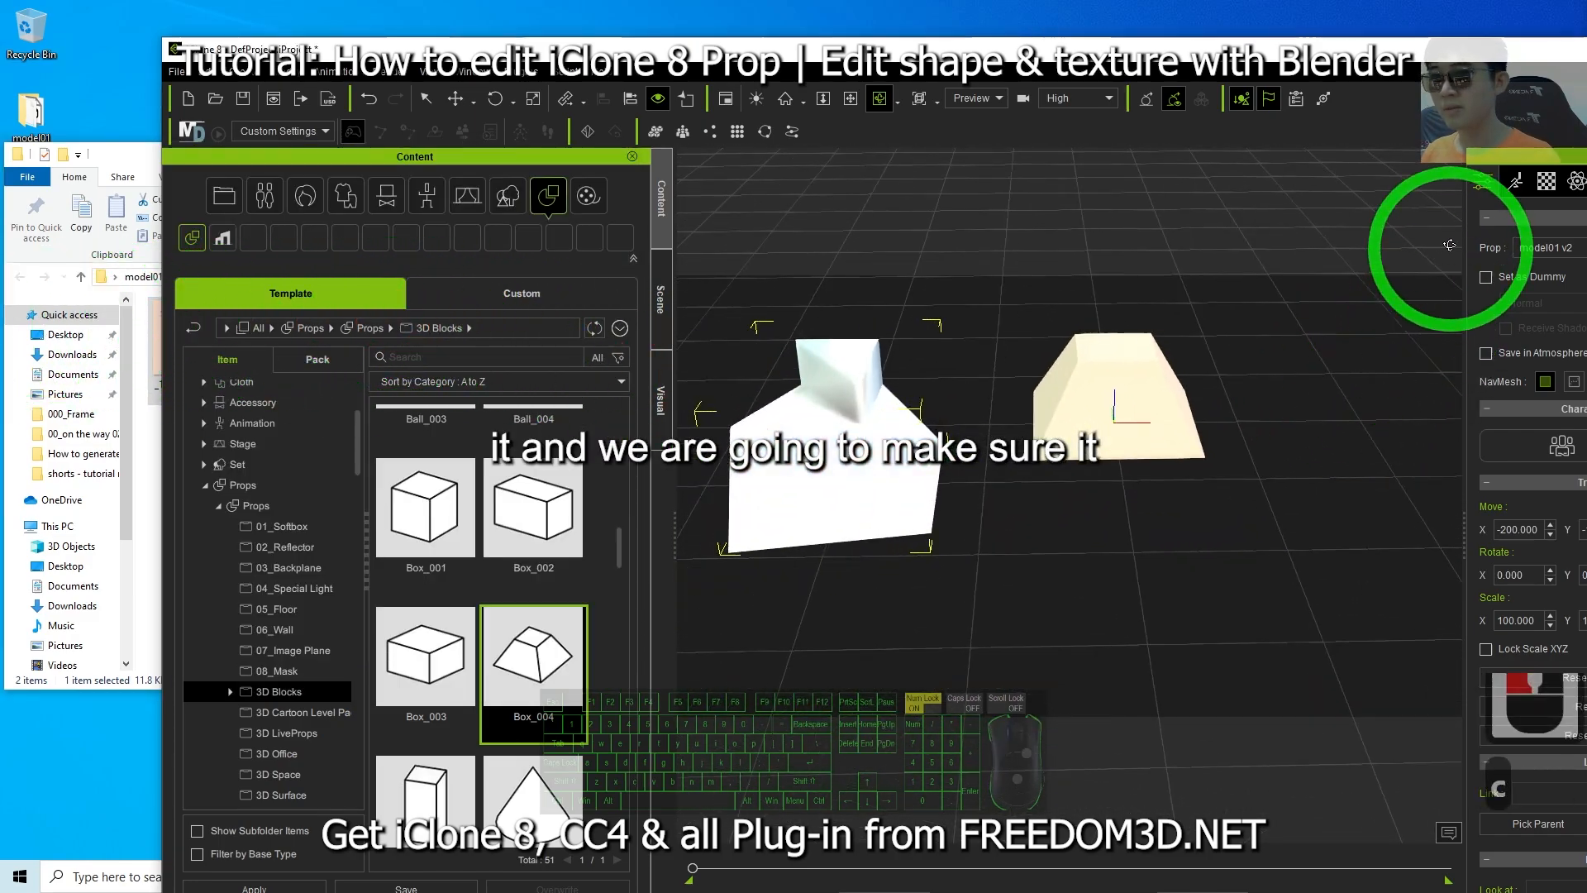
Open the material and texture settings of the imported prop.
double_click(1444, 41)
left_click(1397, 141)
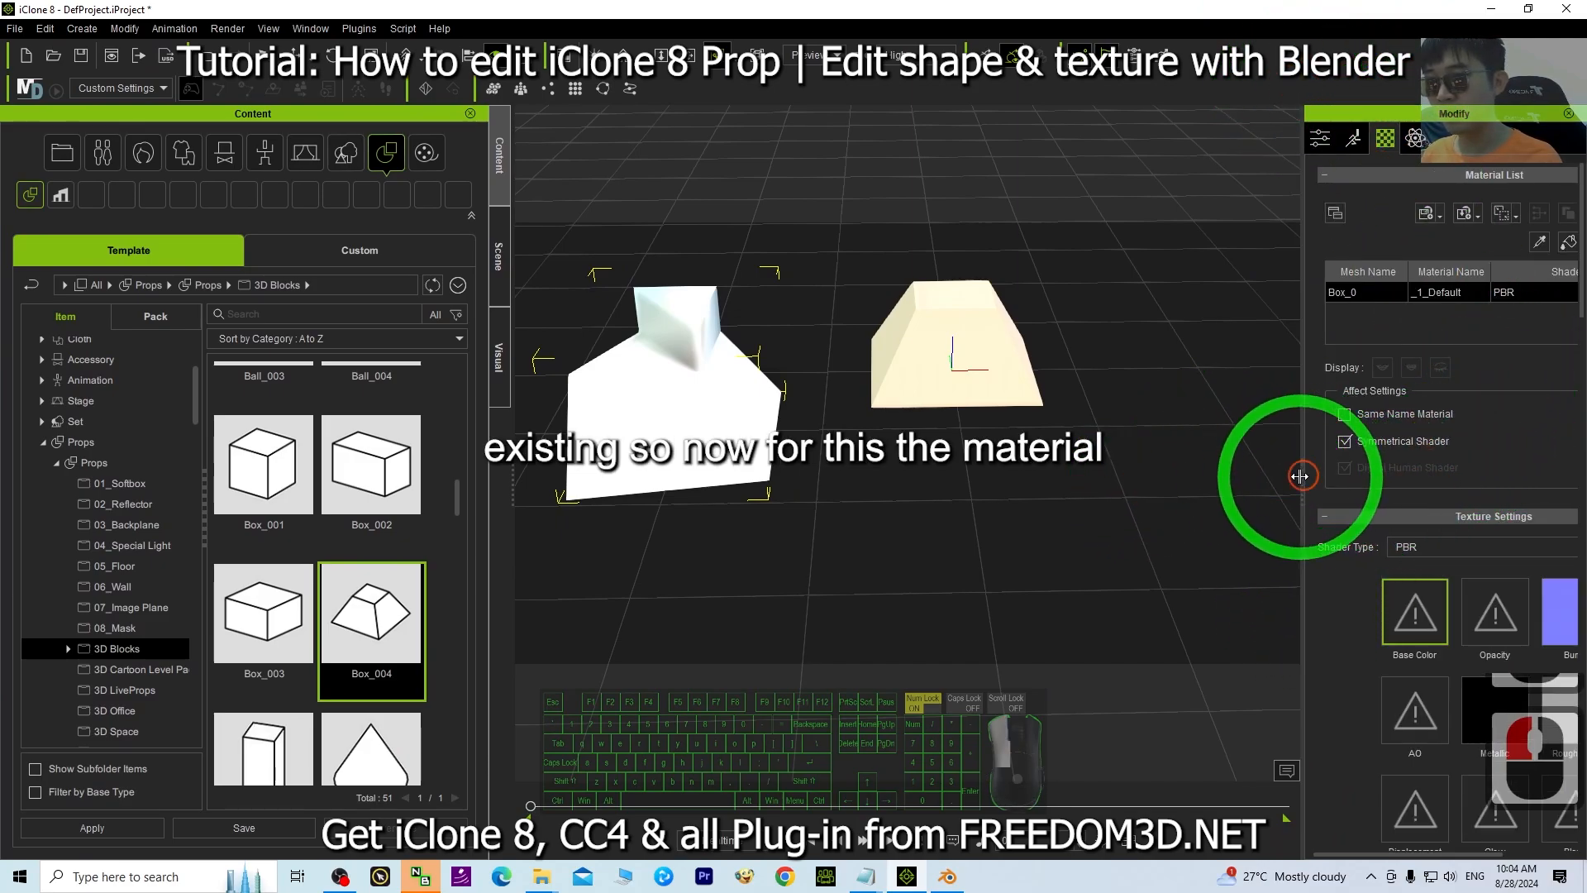
left_click_drag(1300, 476, 1157, 480)
left_click_drag(1021, 9, 1124, 1)
left_click_drag(551, 4, 712, 83)
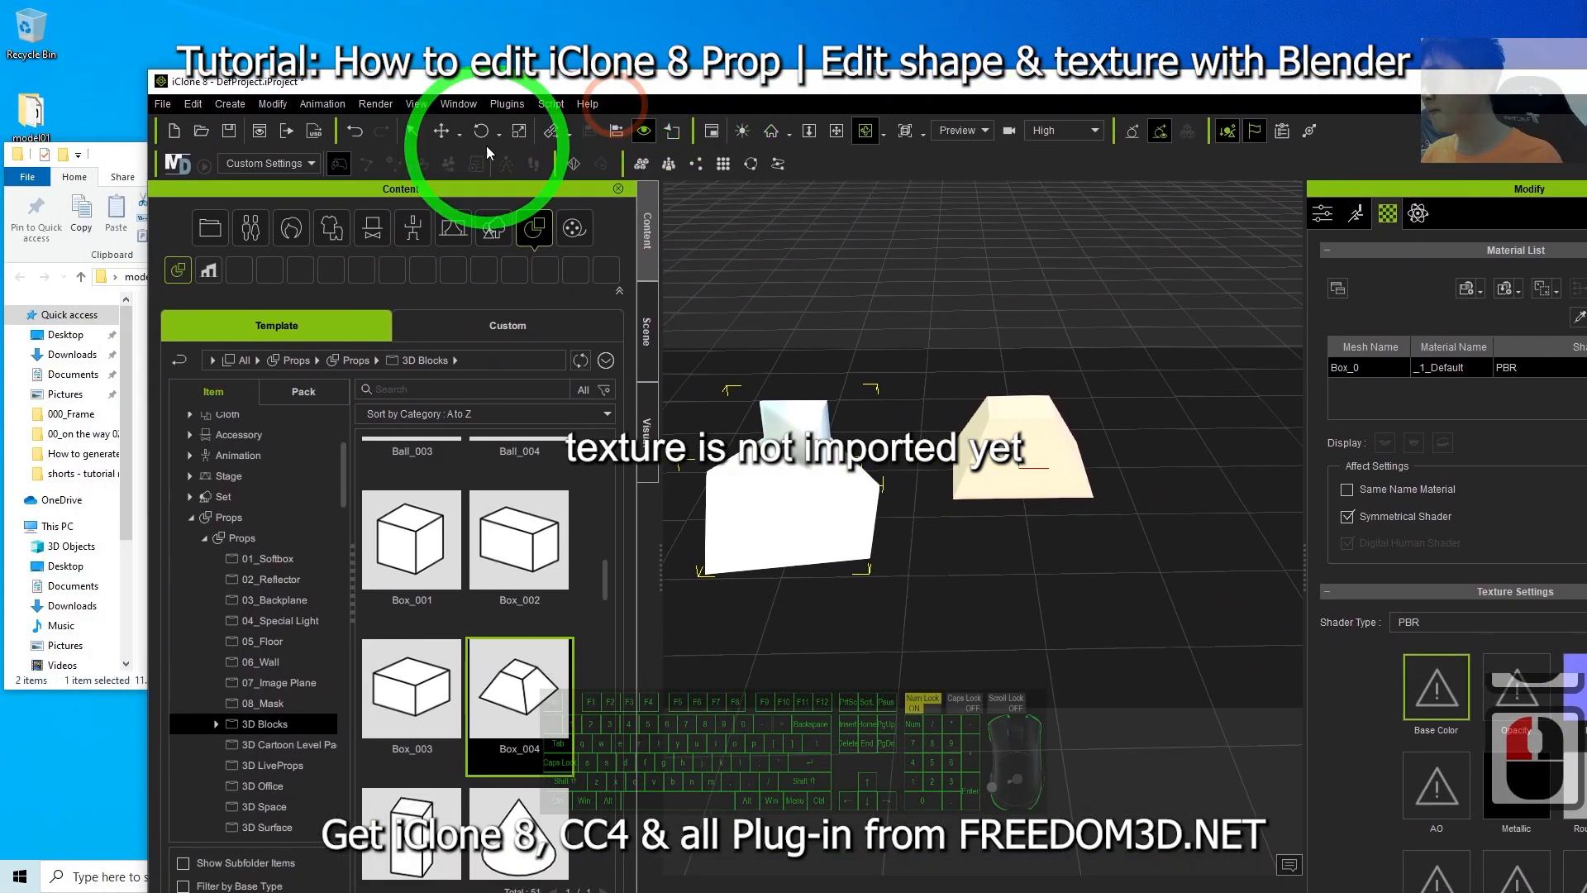
Try to assign _1_Default_Diffuse.jpg to the Base Color channel by dropping it from the folder.
left_click_drag(134, 148, 496, 176)
left_click_drag(371, 184, 969, 254)
left_click_drag(781, 434, 1426, 675)
left_click(742, 274)
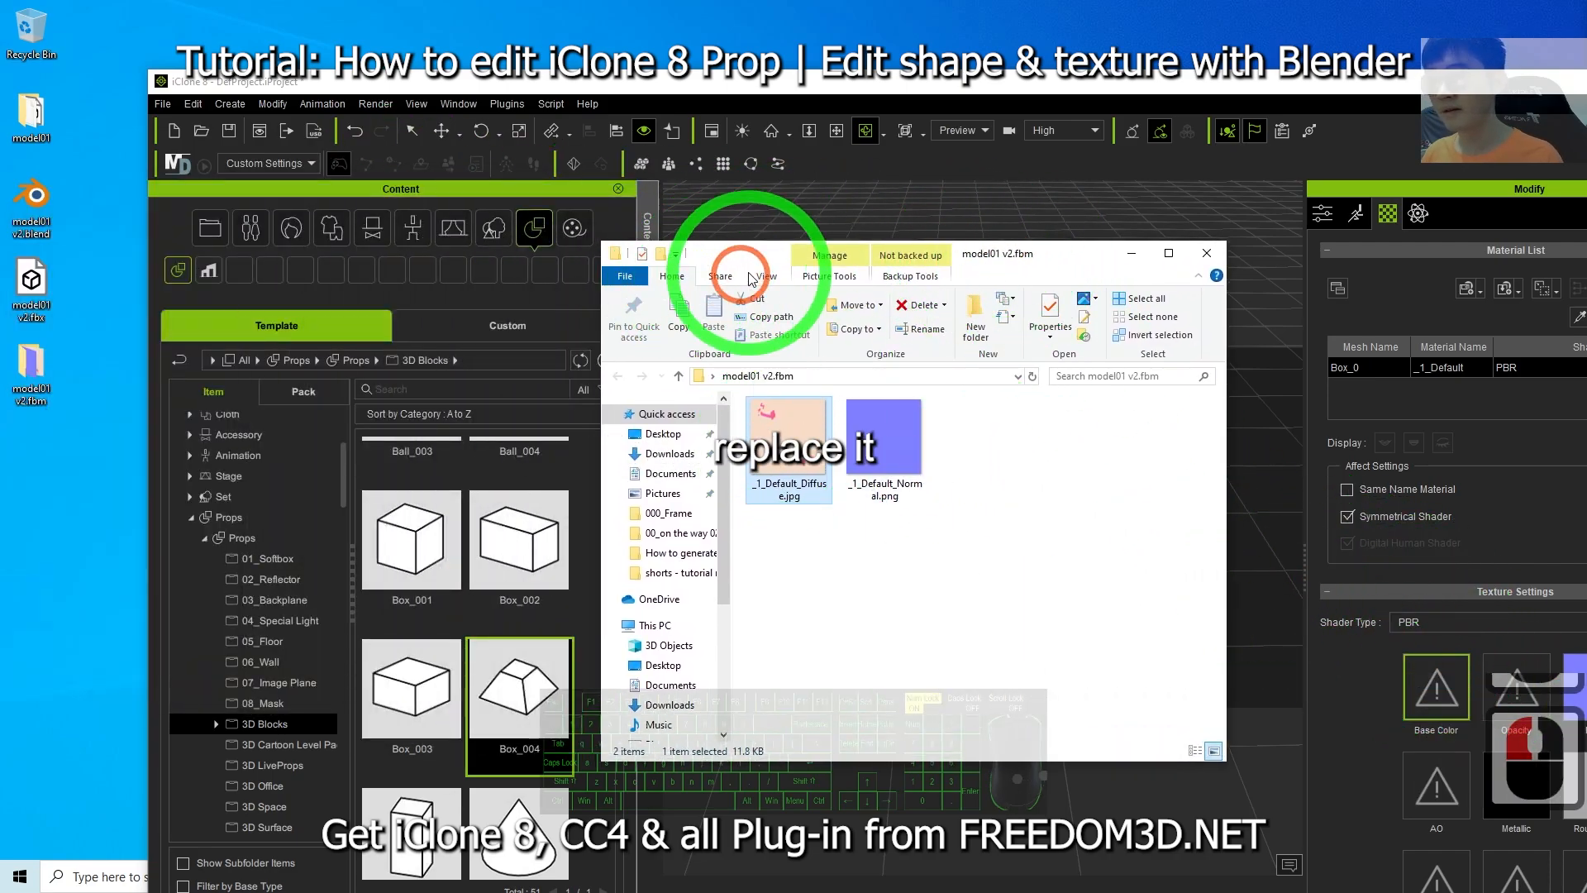
left_click(1125, 261)
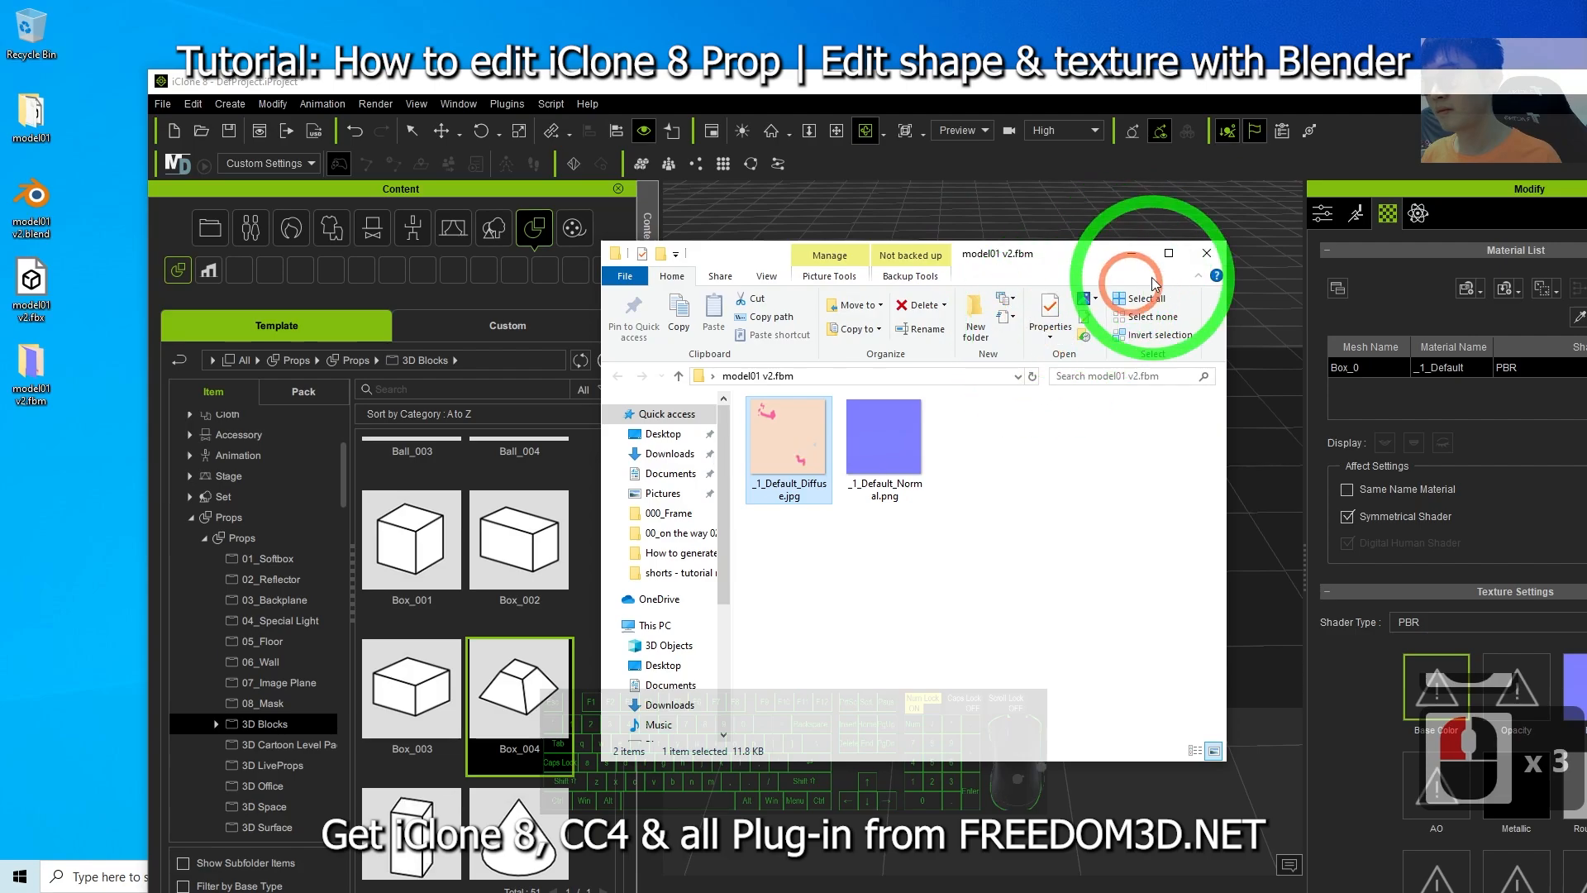
left_click(1166, 255)
left_click(981, 253)
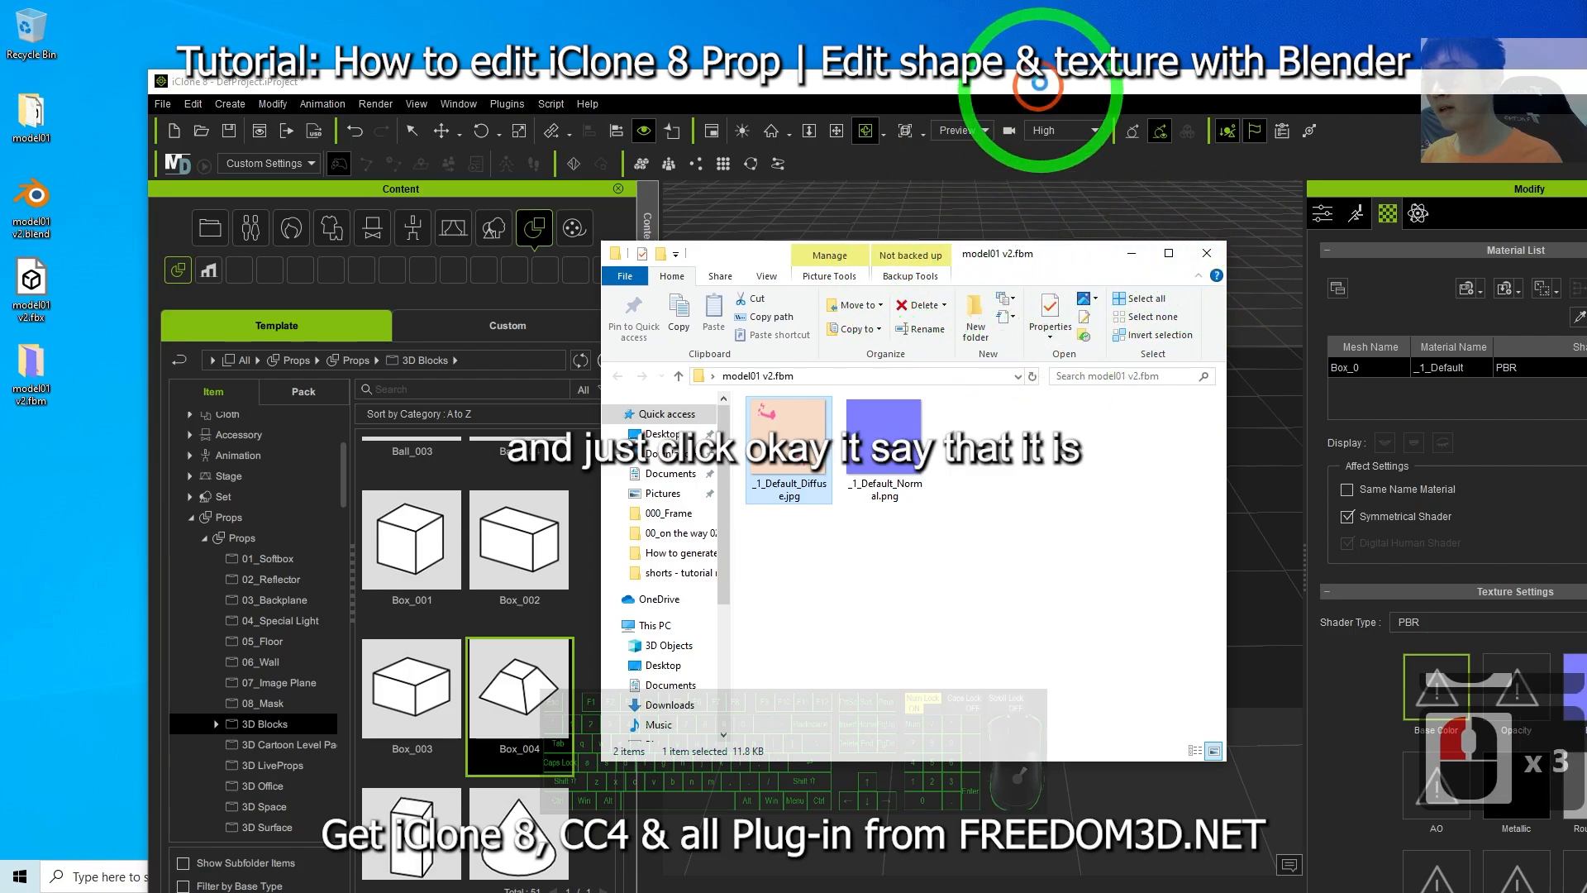
left_click(936, 546)
left_click(1409, 699)
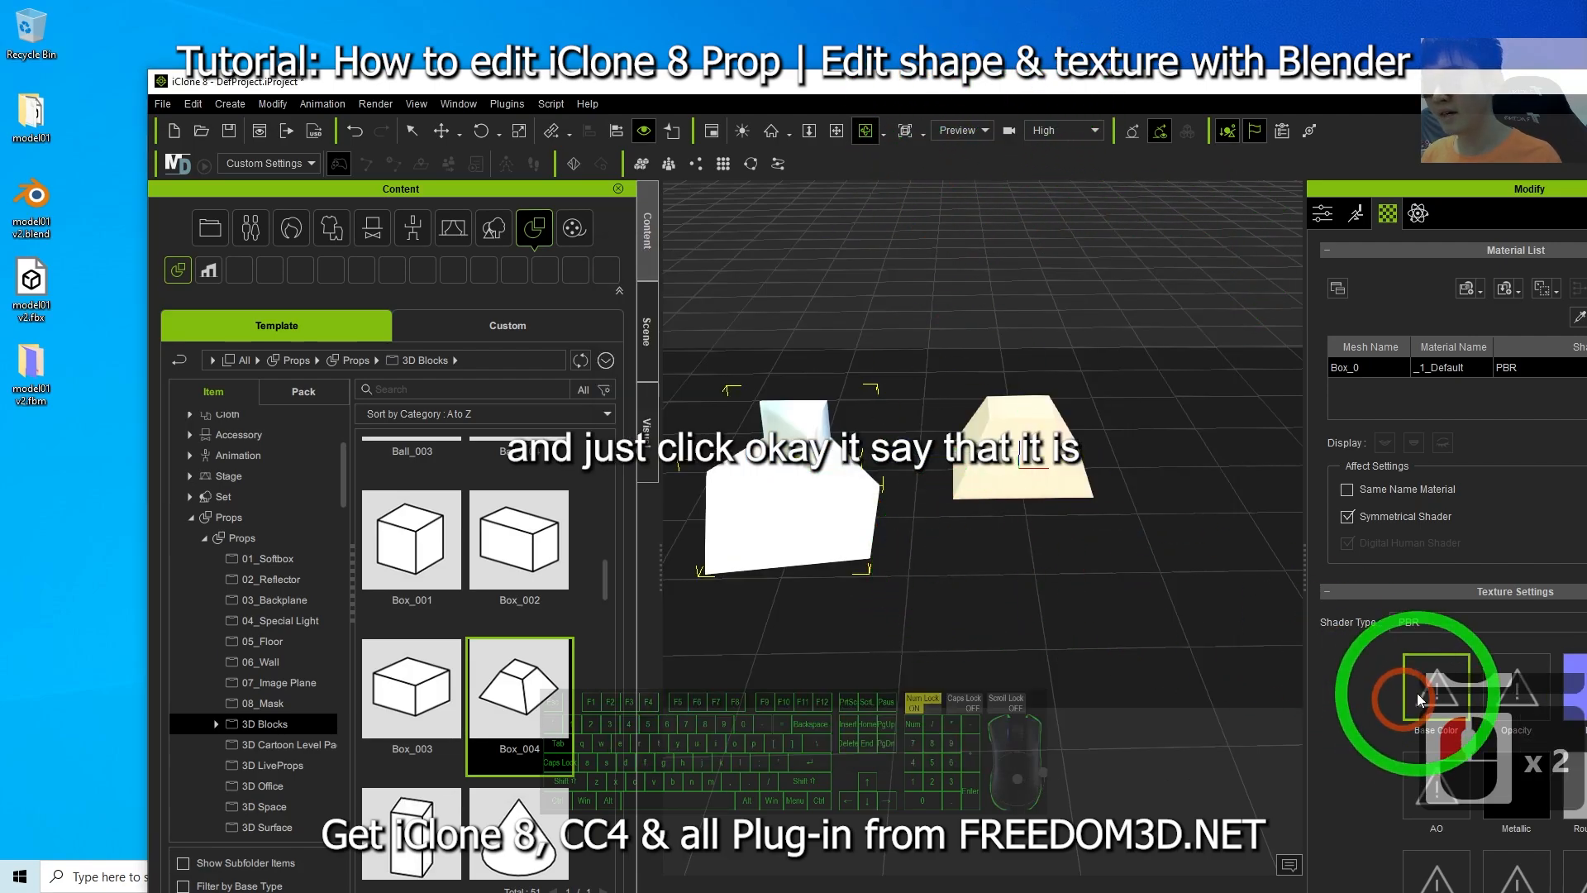
Try to load _1_Default_Diffuse.jpg from the model01 v2.fbm folder into the Base Color channel.
double_click(1054, 81)
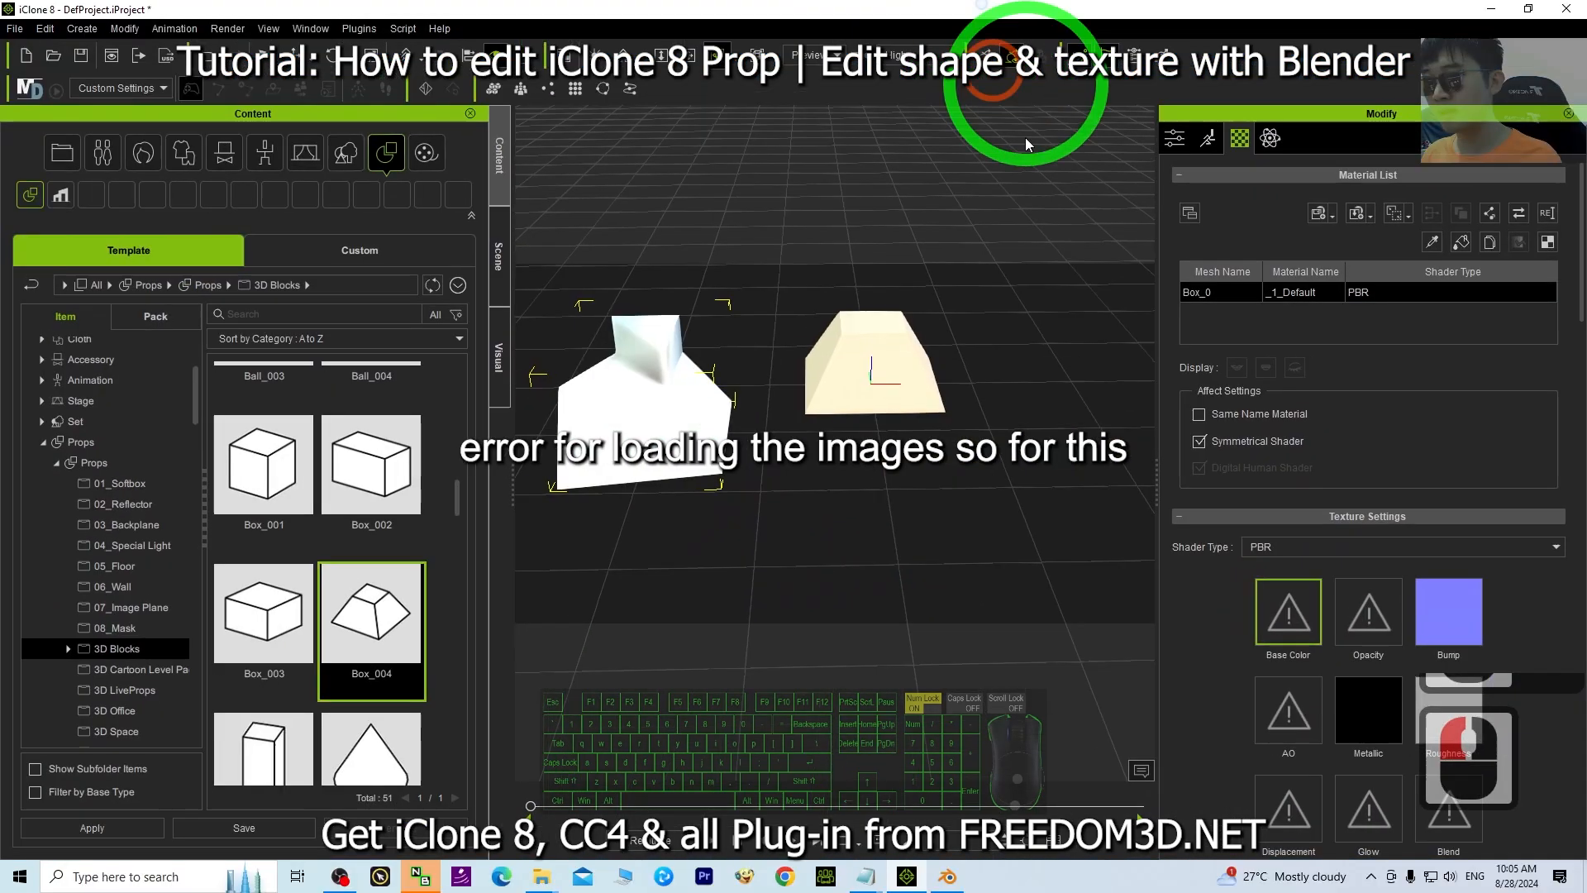
left_click(926, 555)
key("x")
left_click_drag(1033, 529, 885, 483)
key("c")
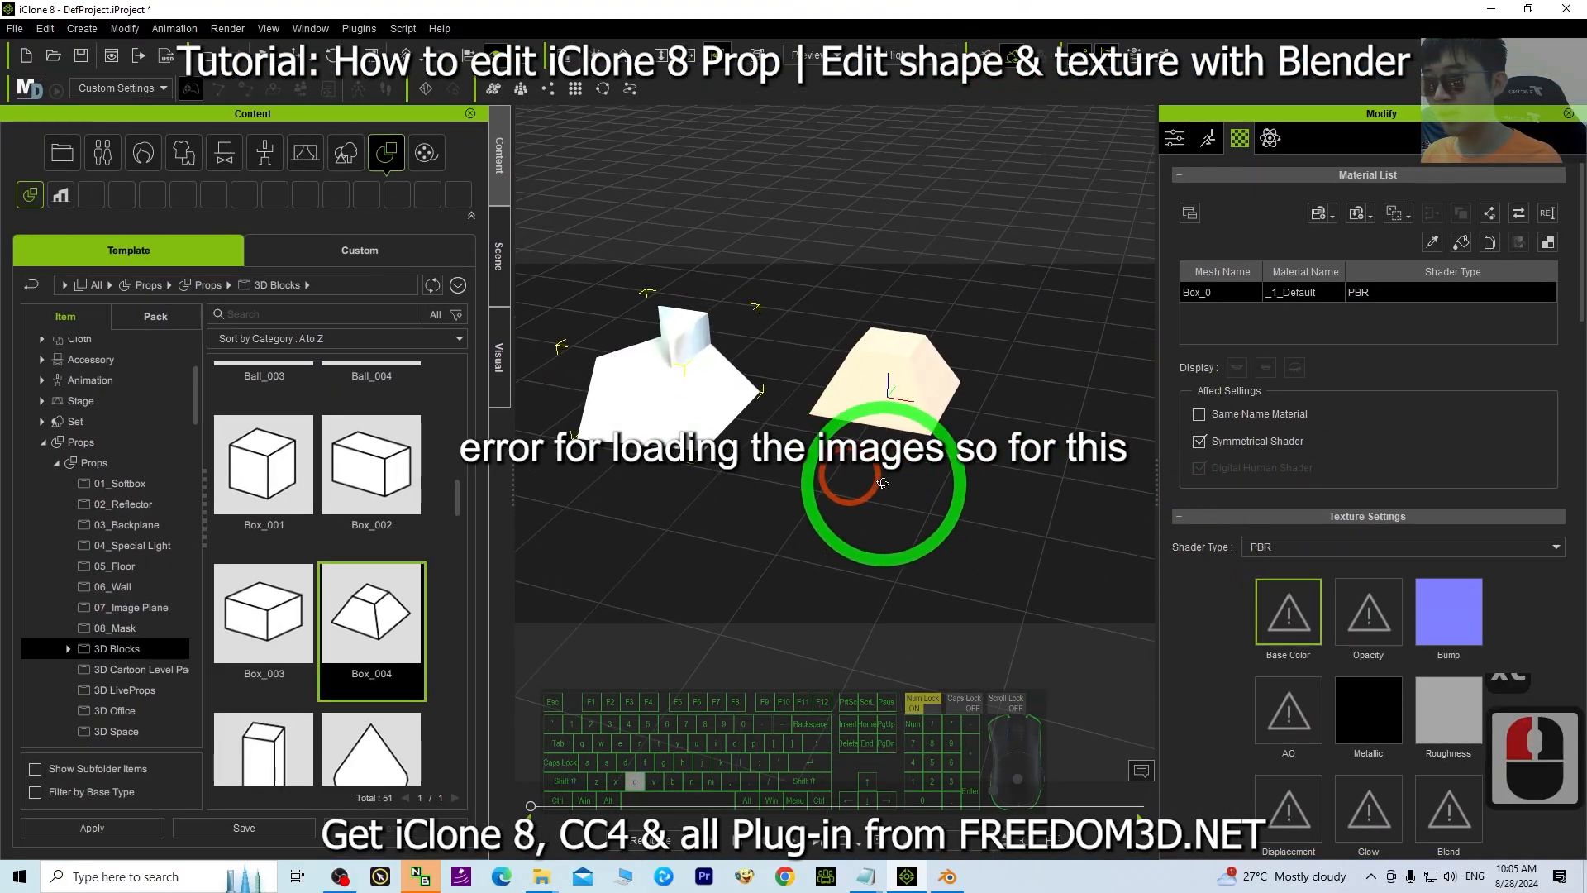
double_click(1291, 618)
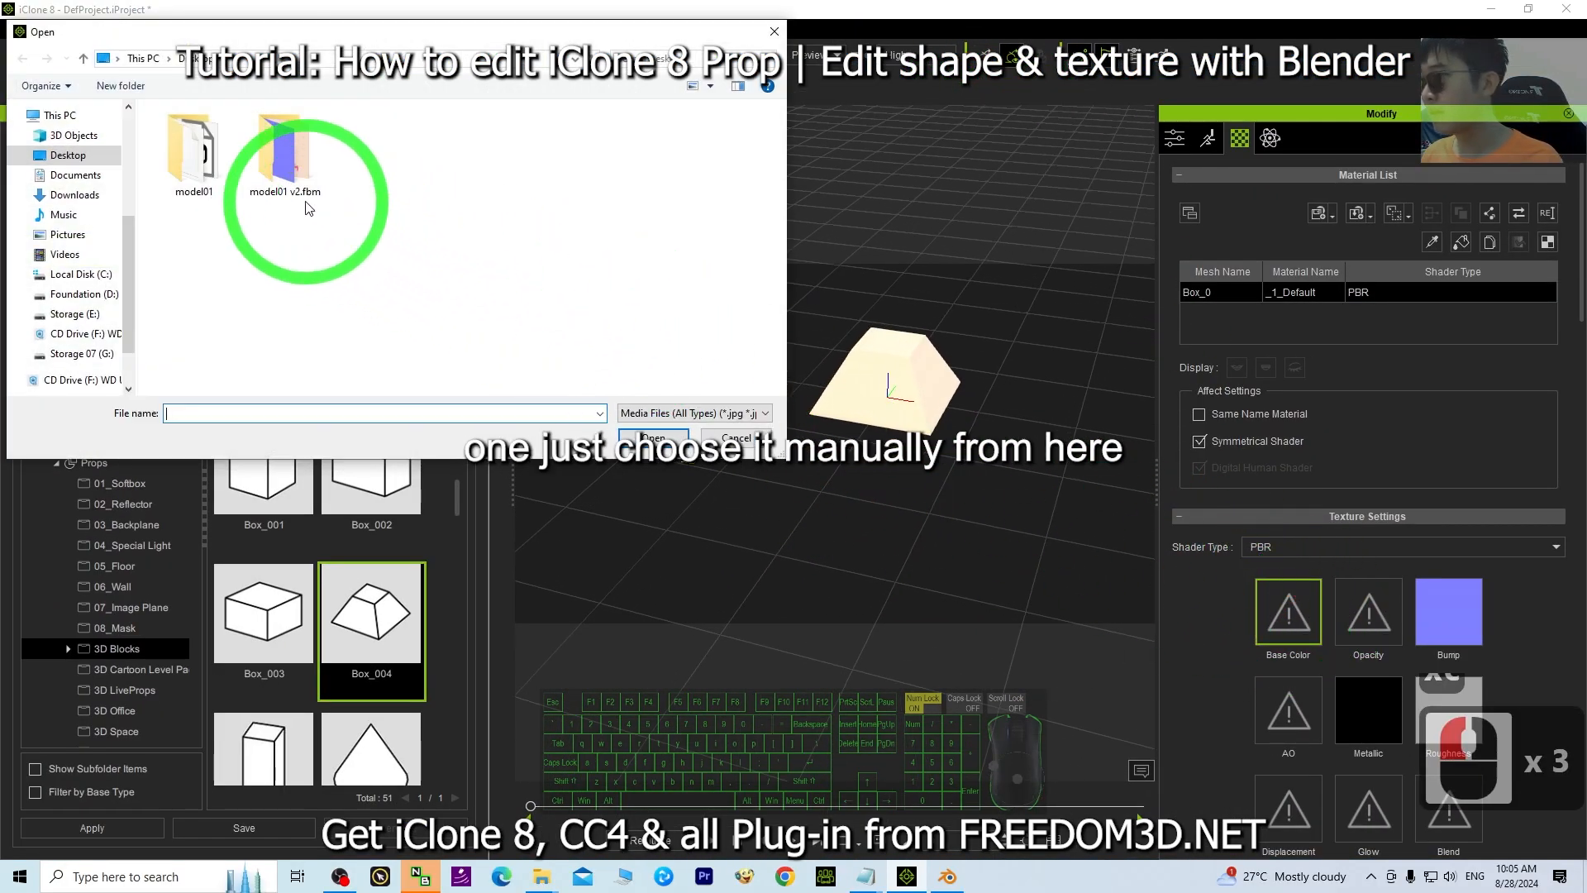
double_click(290, 153)
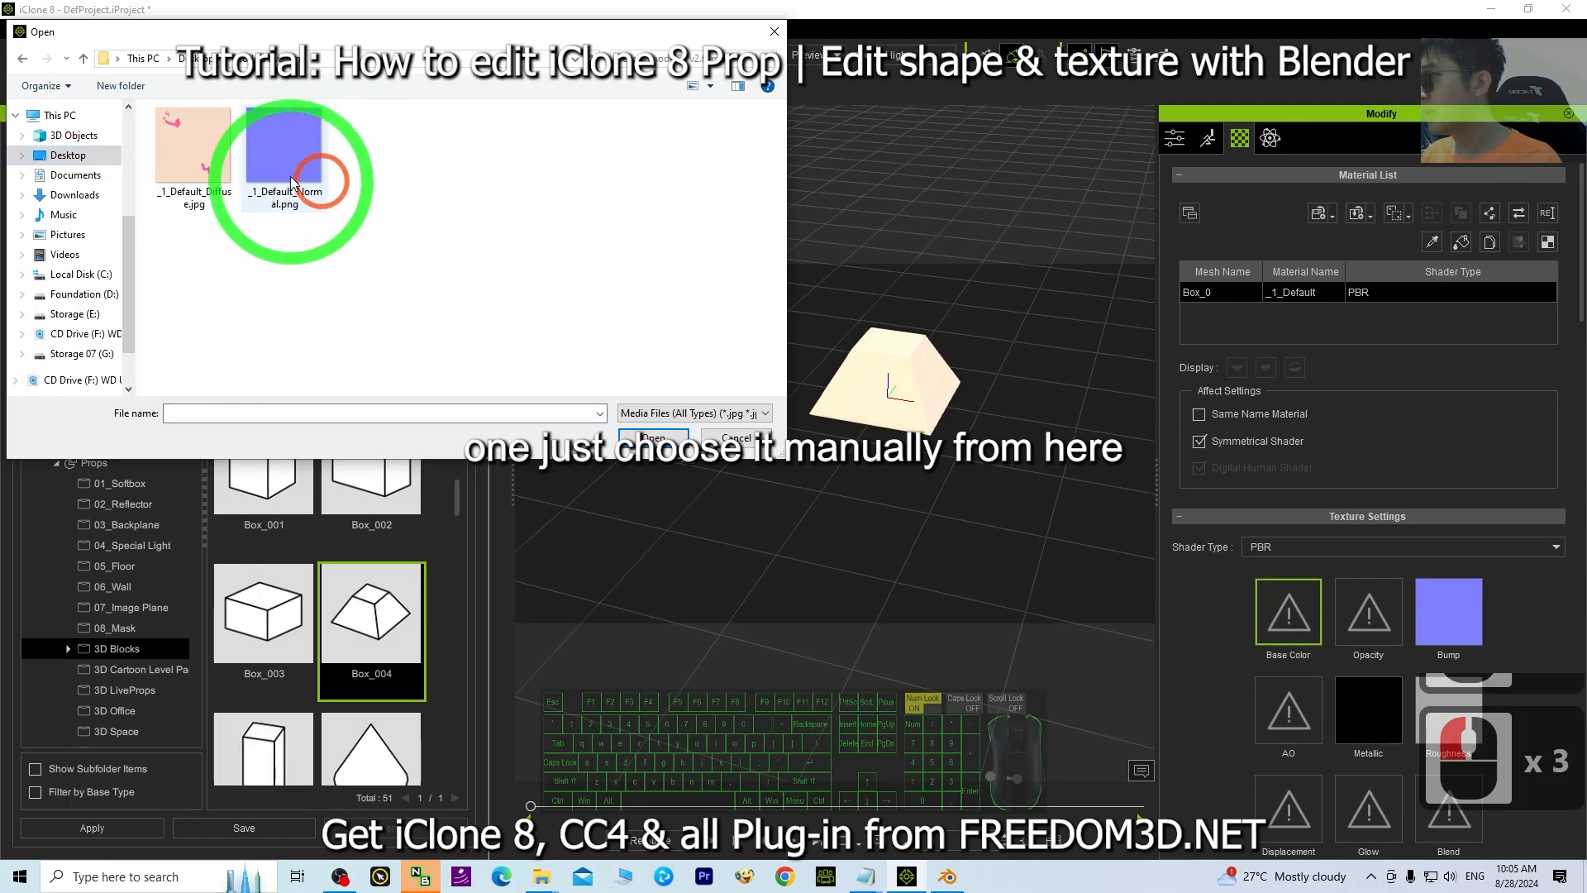
left_click(174, 151)
left_click(661, 445)
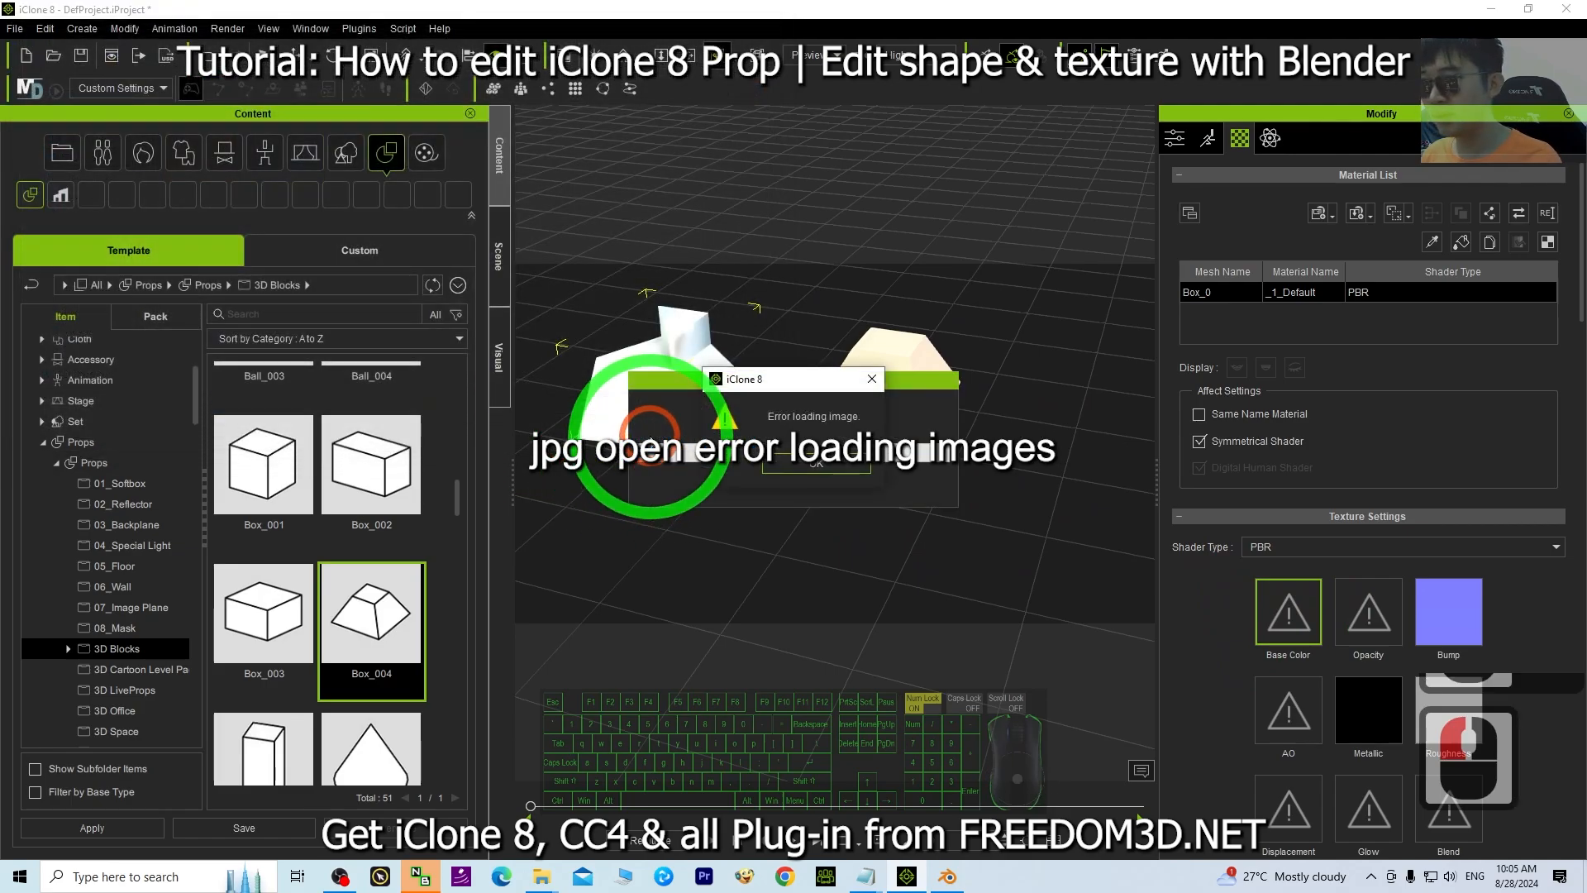
left_click(820, 465)
Open _1_Default_Diffuse.jpg from the model01 v2.fbm folder in Paint.
scroll(833, 493, "up", 4)
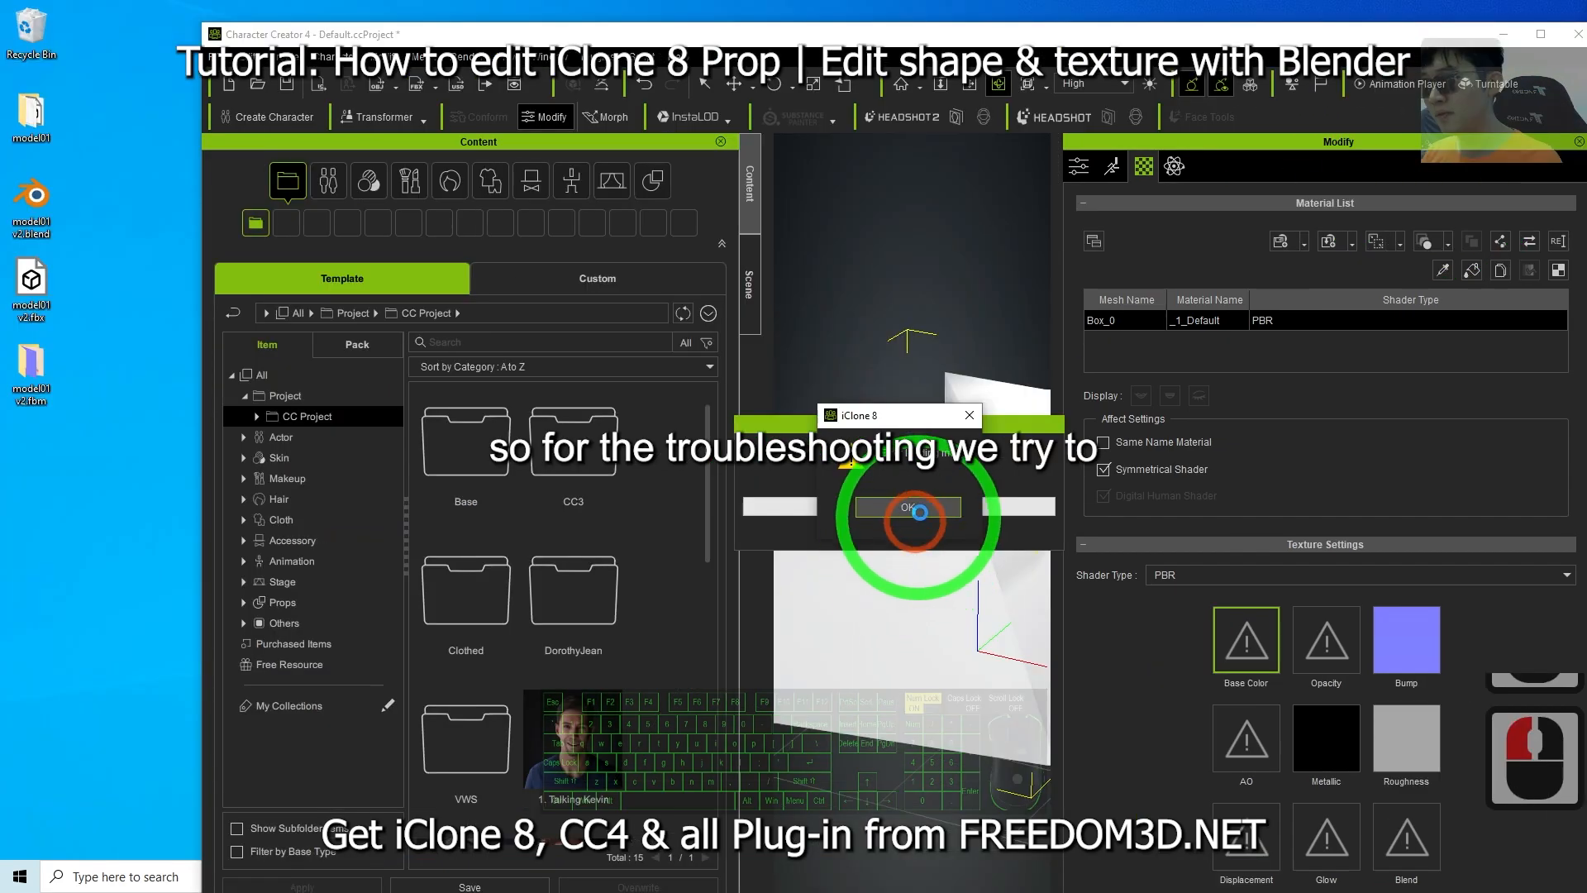
scroll(914, 513, "up", 2)
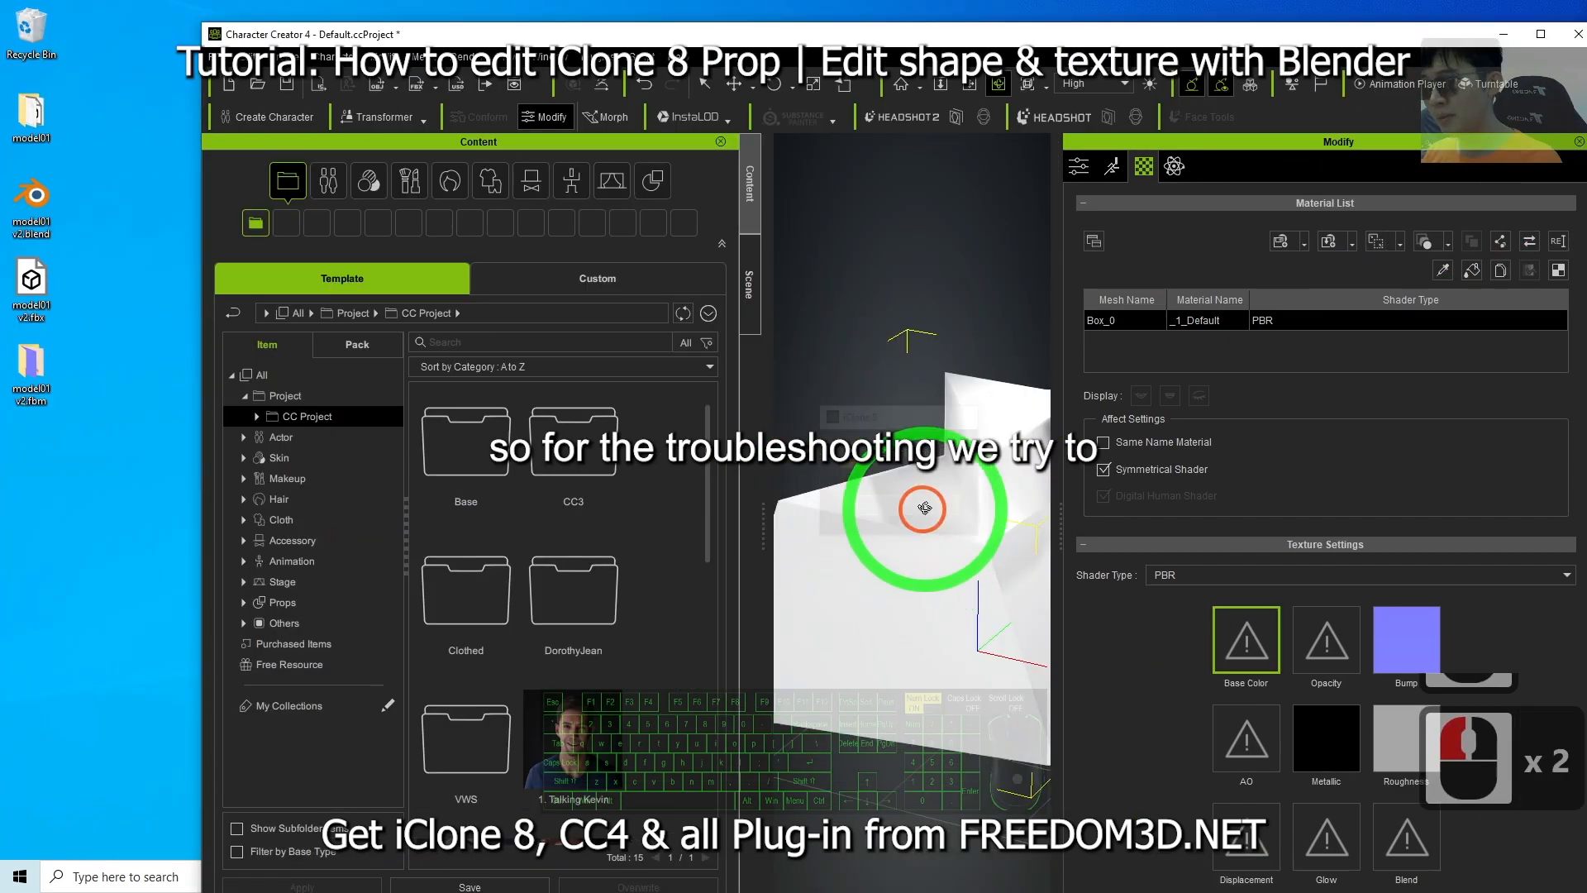
left_click(62, 376)
left_click(805, 481)
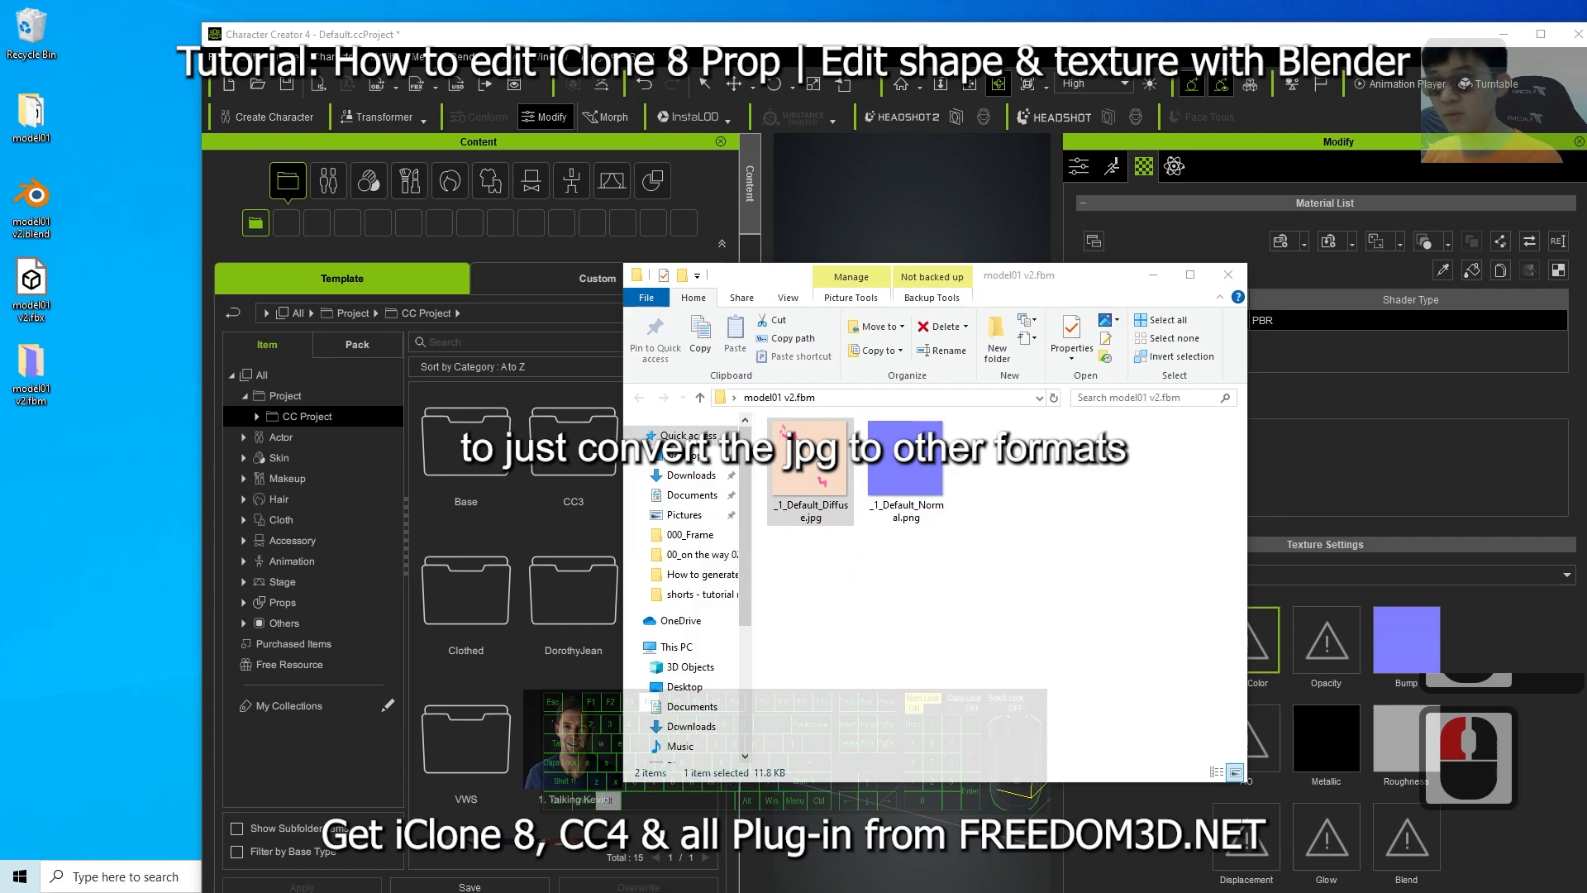
right_click(821, 496)
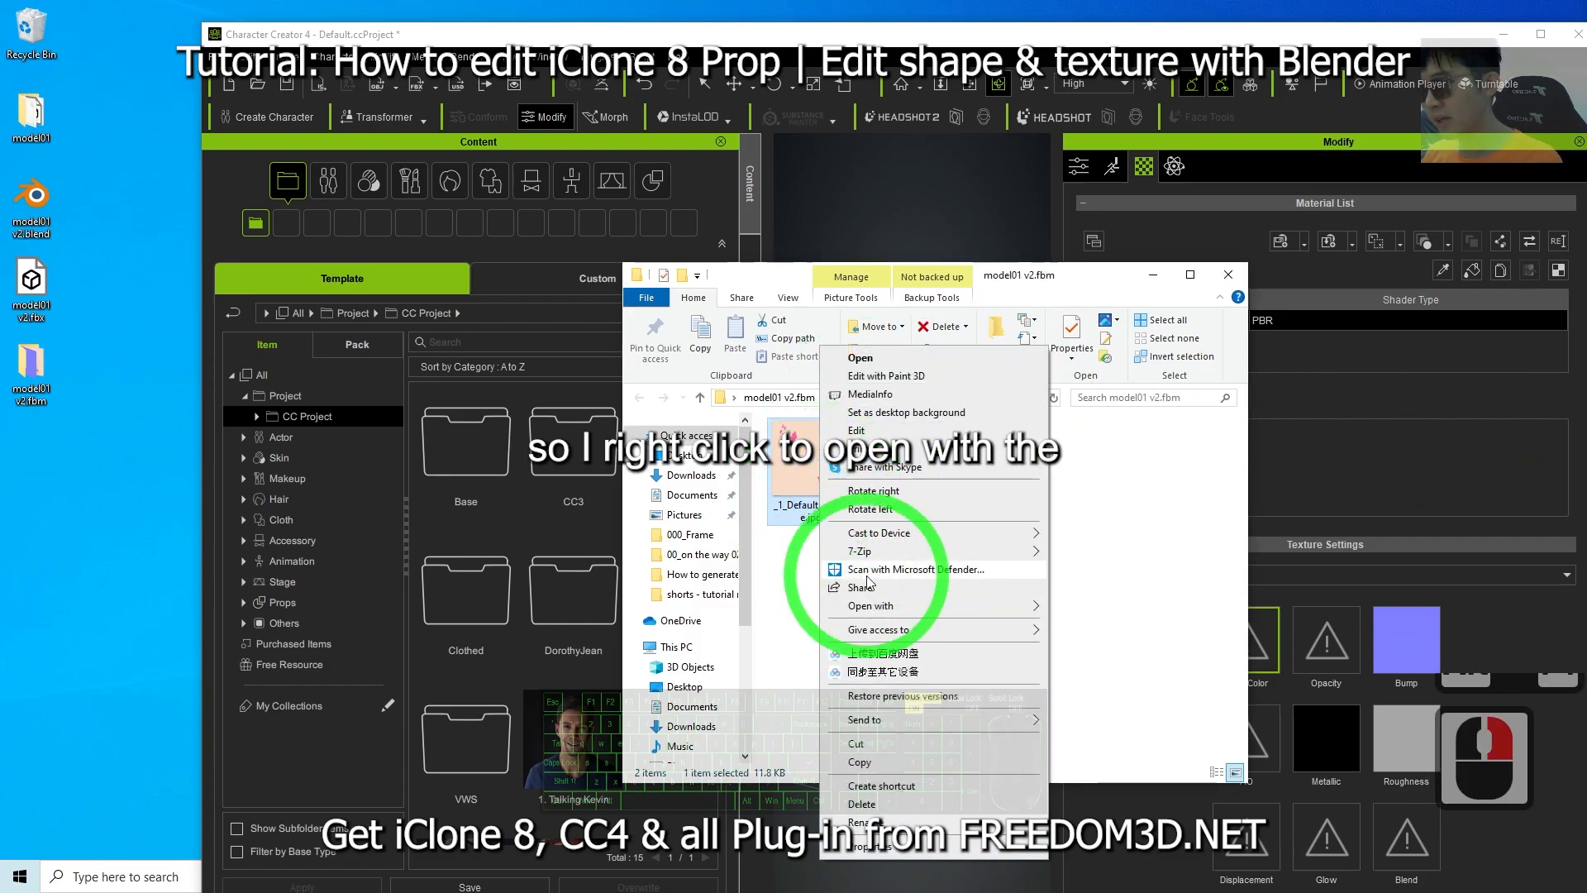
left_click(864, 605)
left_click(1083, 608)
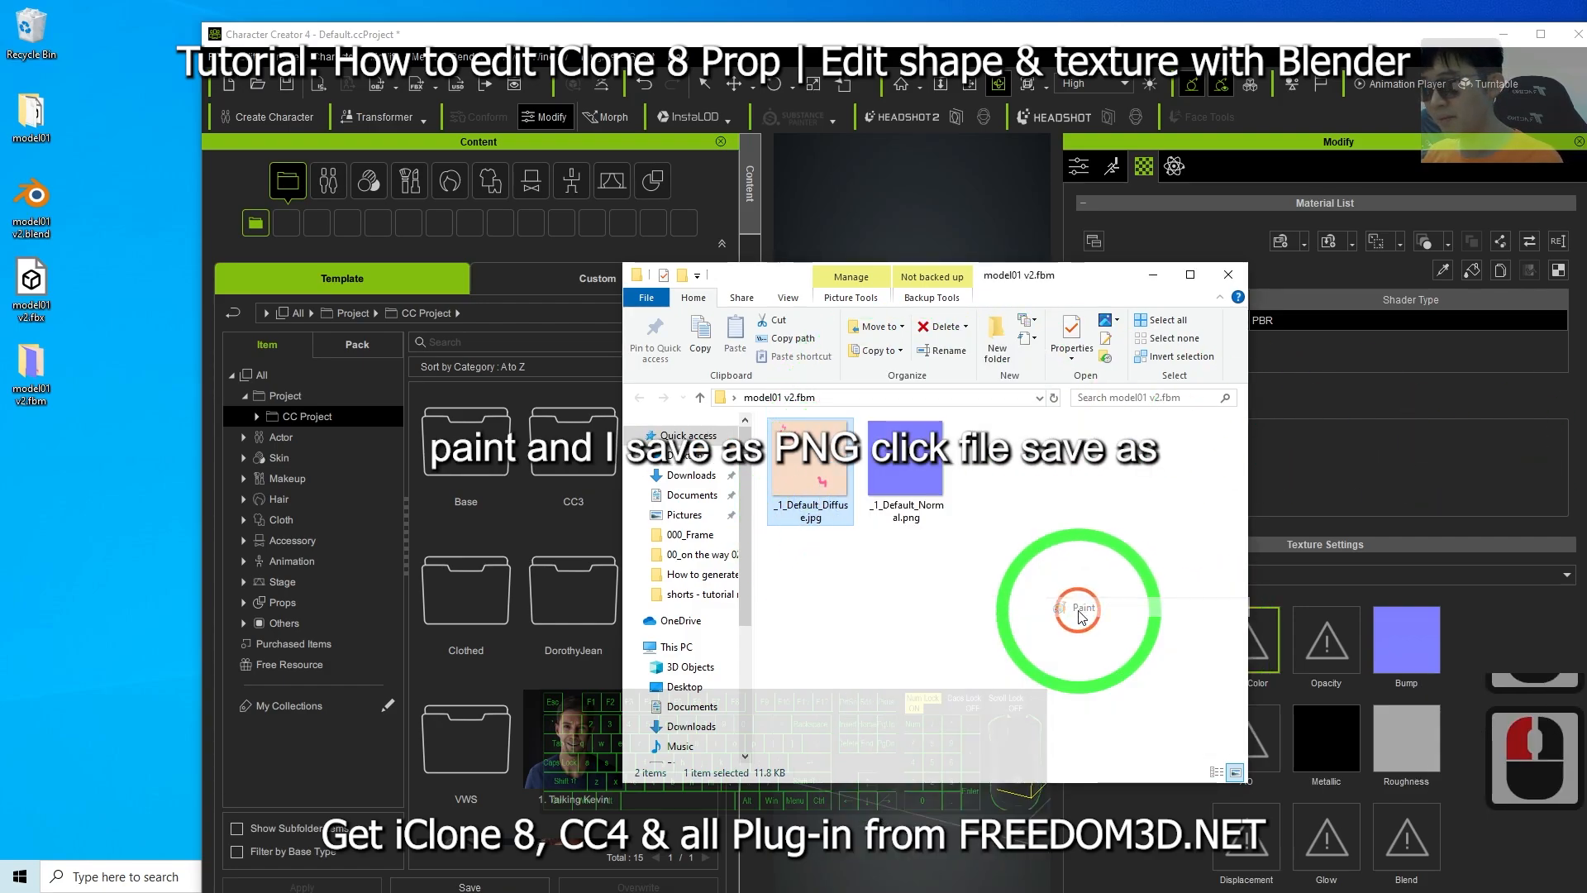
Save the diffuse image as PNG named _1_Default_Diffuse.png on the Desktop.
mouse_move(290, 96)
left_mouse_down()
mouse_move(928, 372)
mouse_move(560, 527)
left_mouse_up()
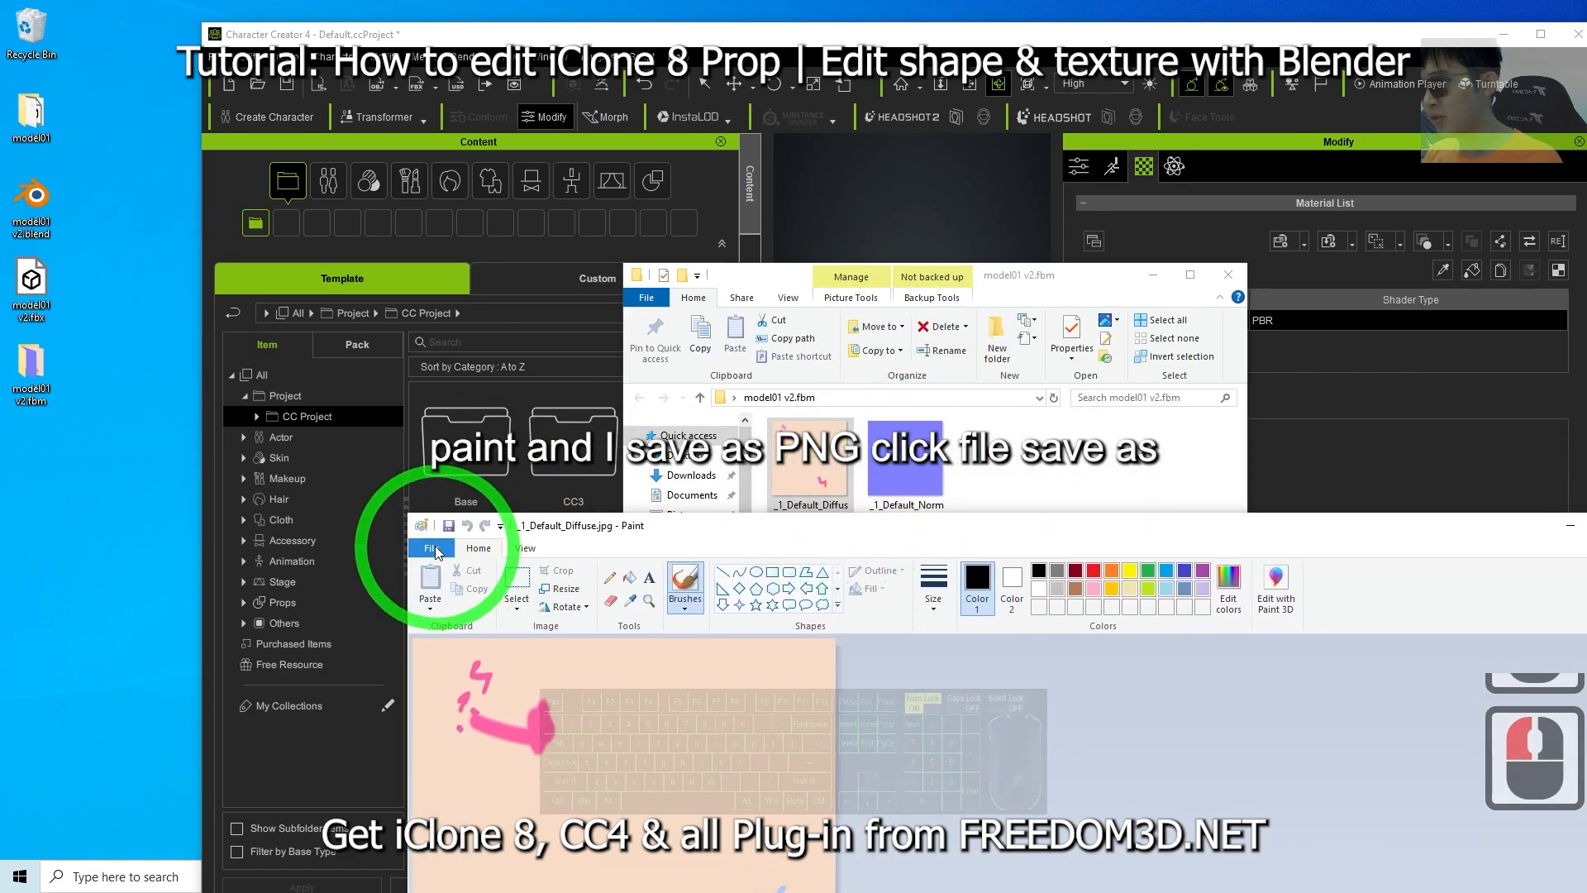
left_click(431, 548)
left_click(473, 234)
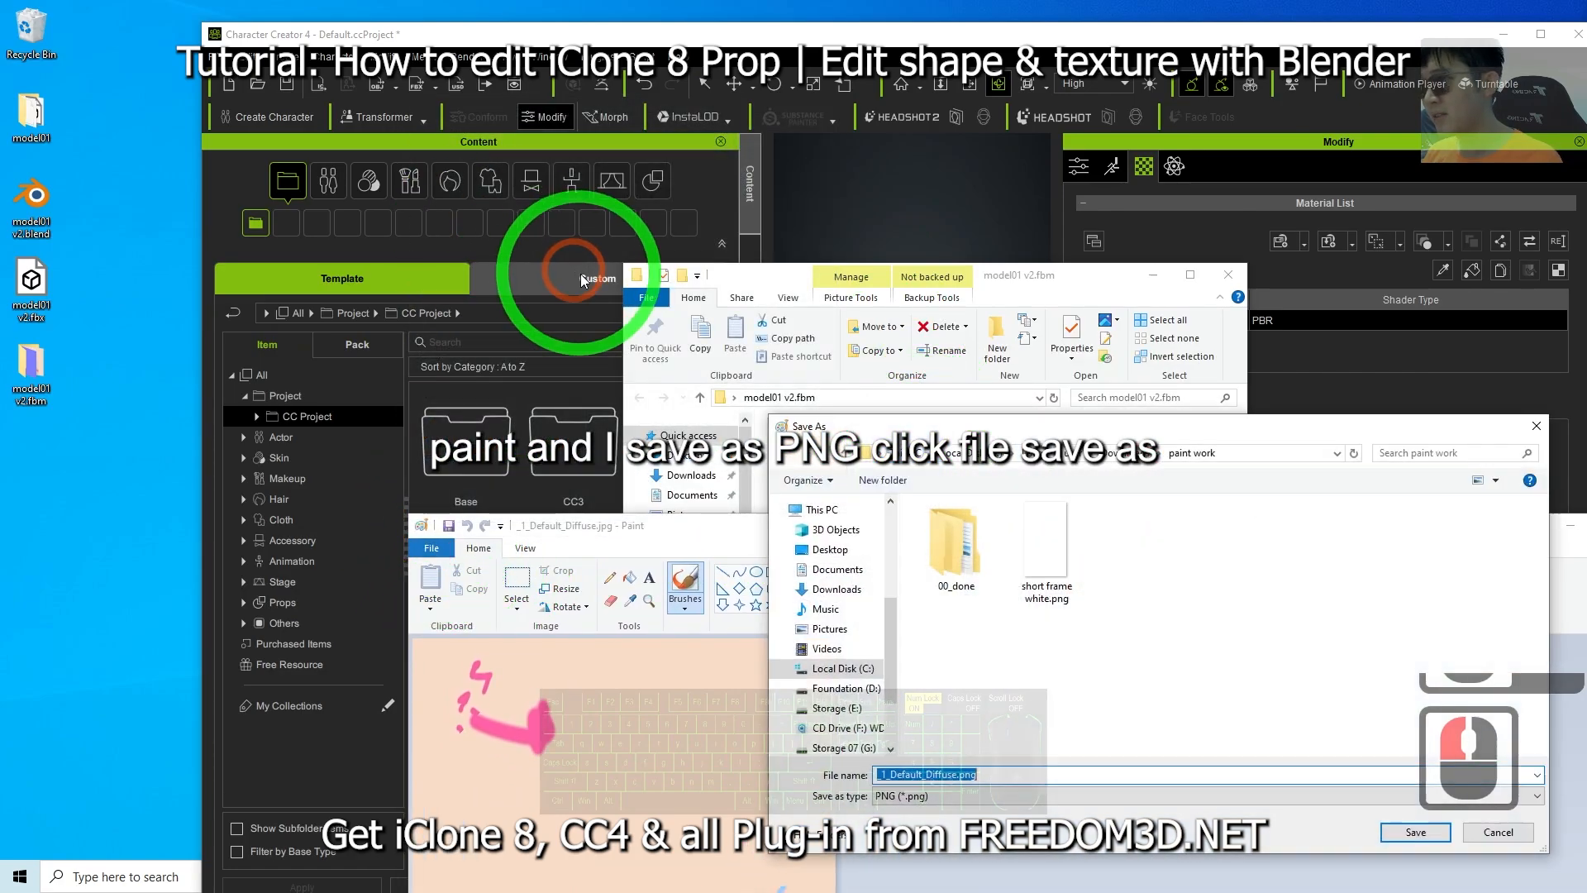
left_click(831, 547)
left_click(979, 779)
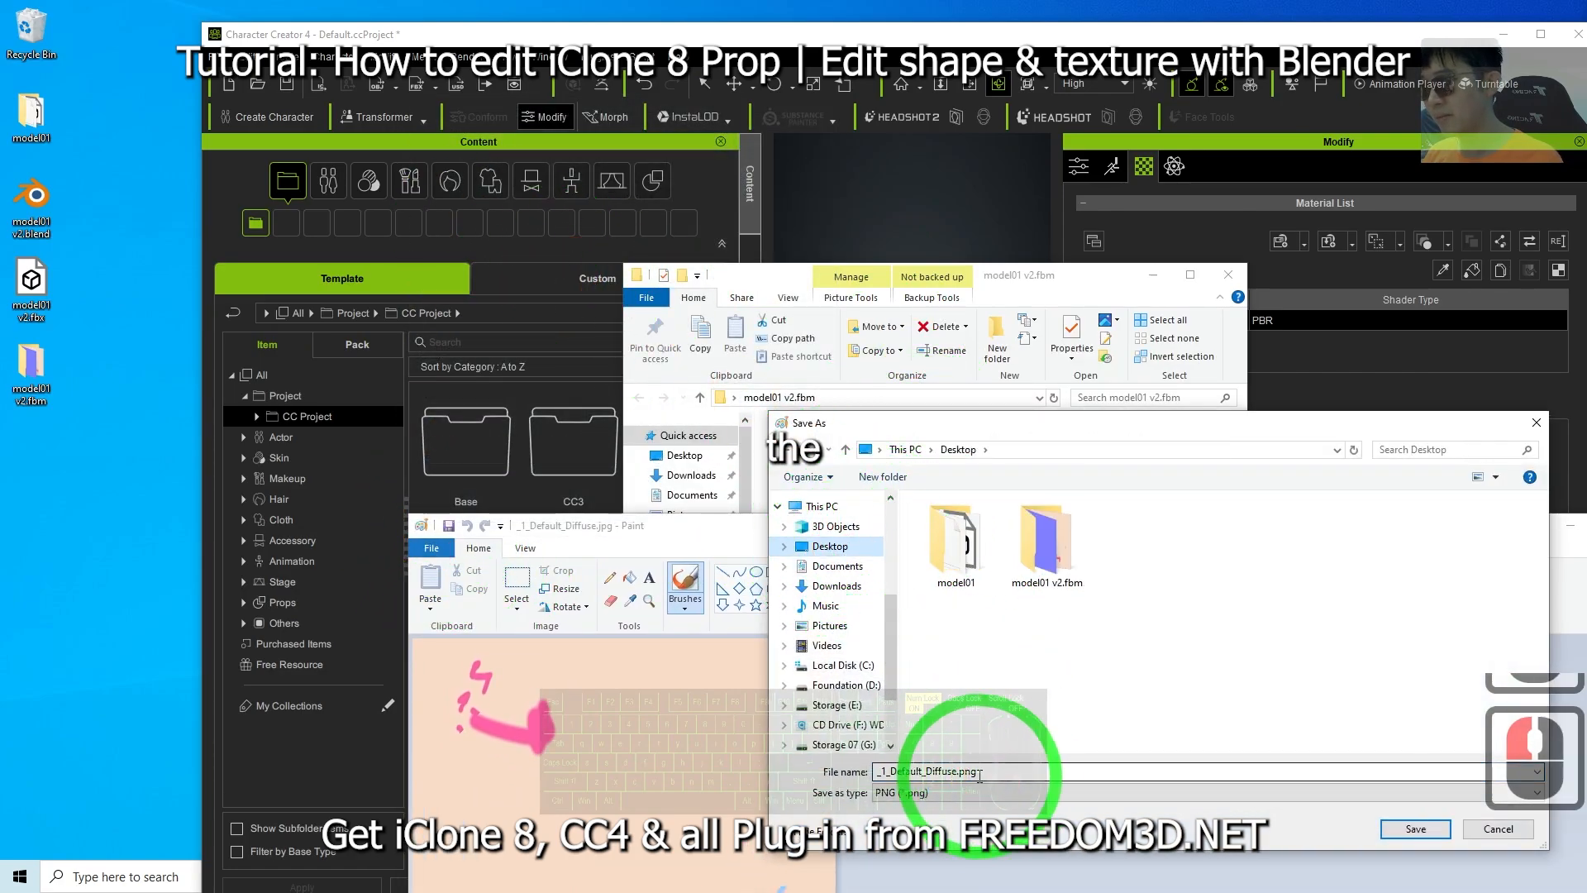
left_click(1428, 833)
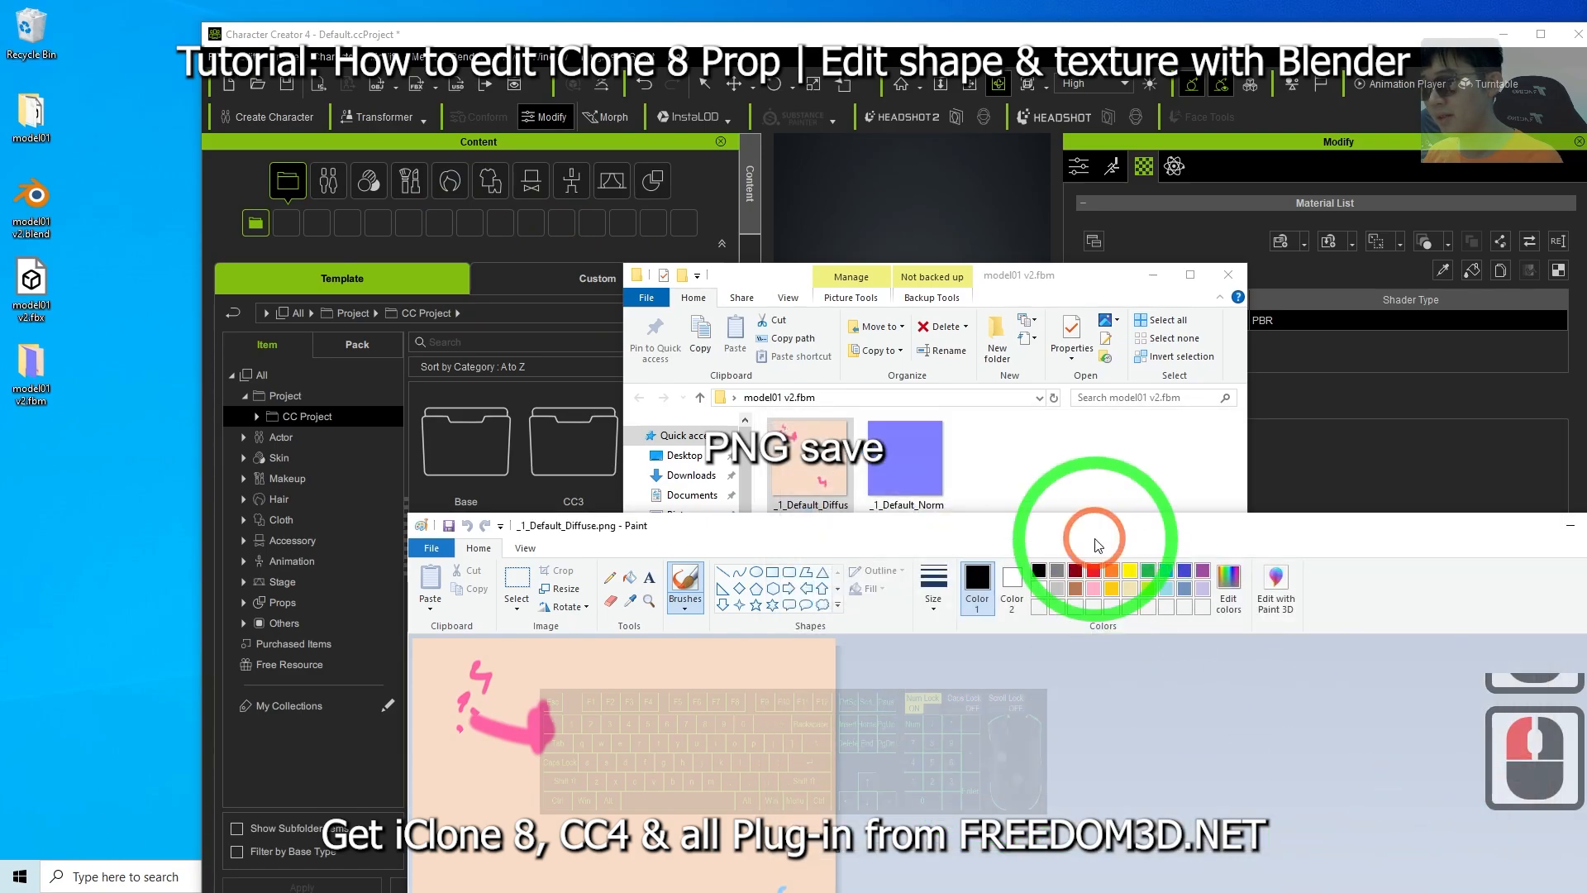
Close Paint, return to iClone and orbit around the imported prop to inspect its surface.
mouse_move(1079, 531)
left_mouse_down()
mouse_move(1066, 556)
mouse_move(878, 655)
mouse_move(734, 629)
left_mouse_up()
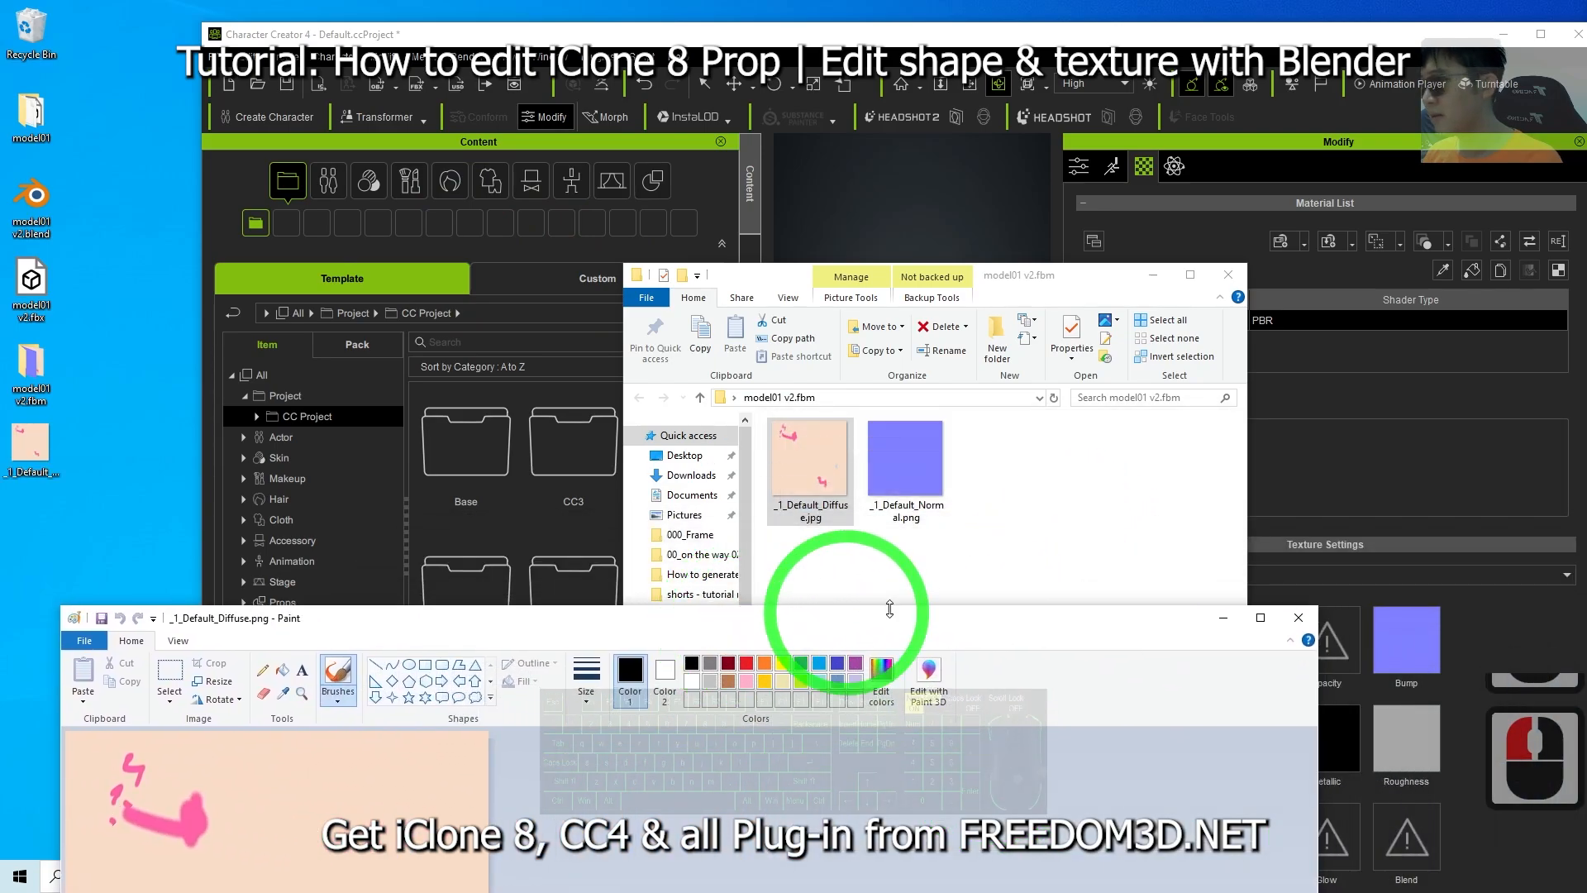
left_click(12, 438)
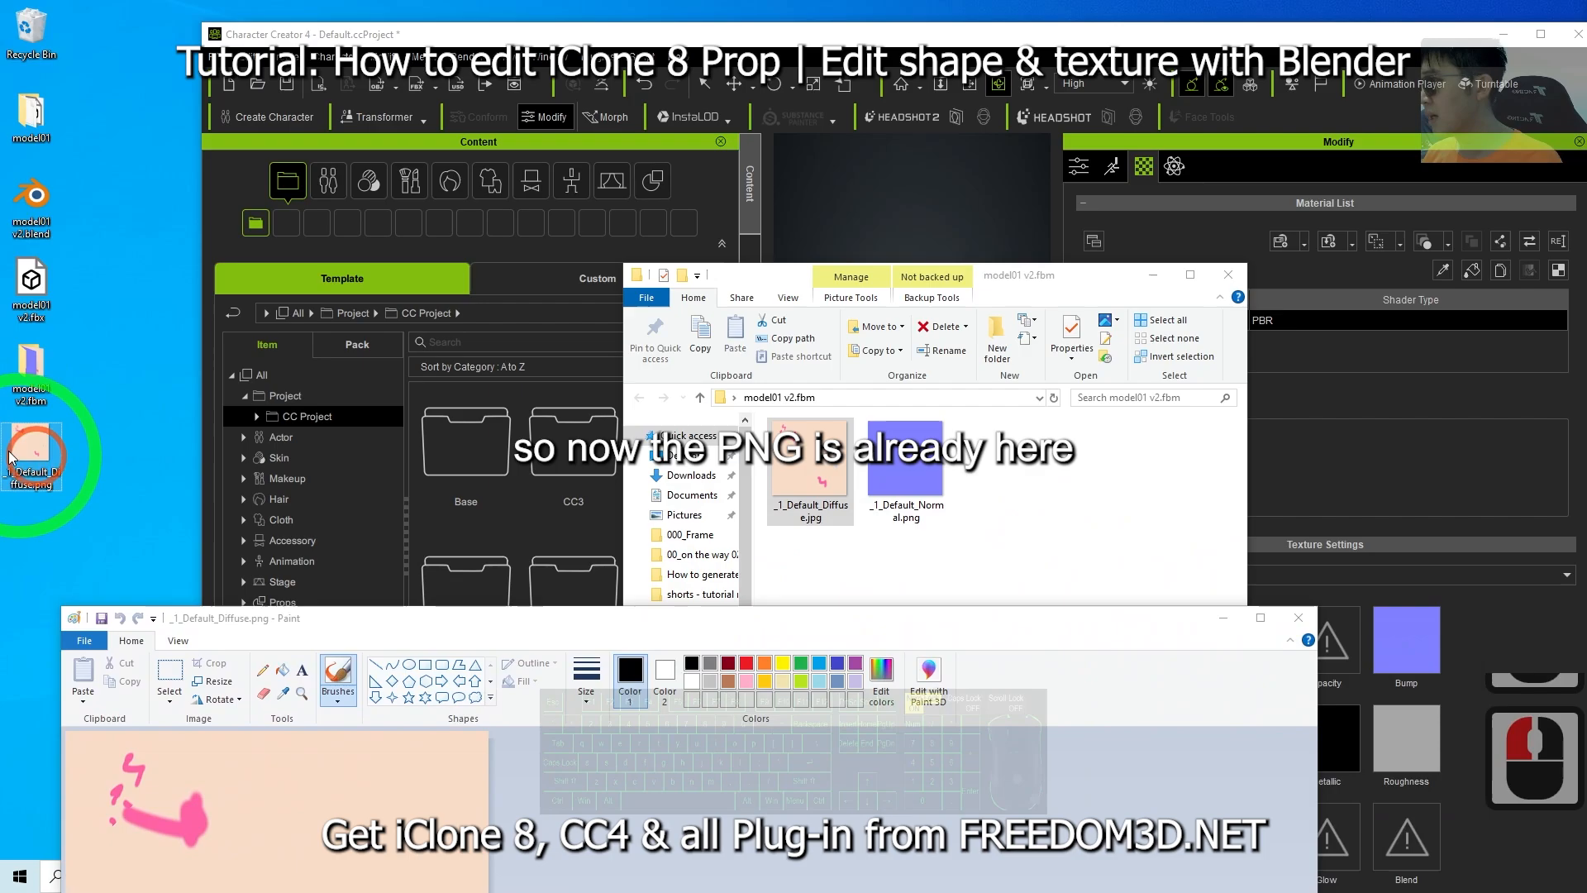
left_click(1299, 617)
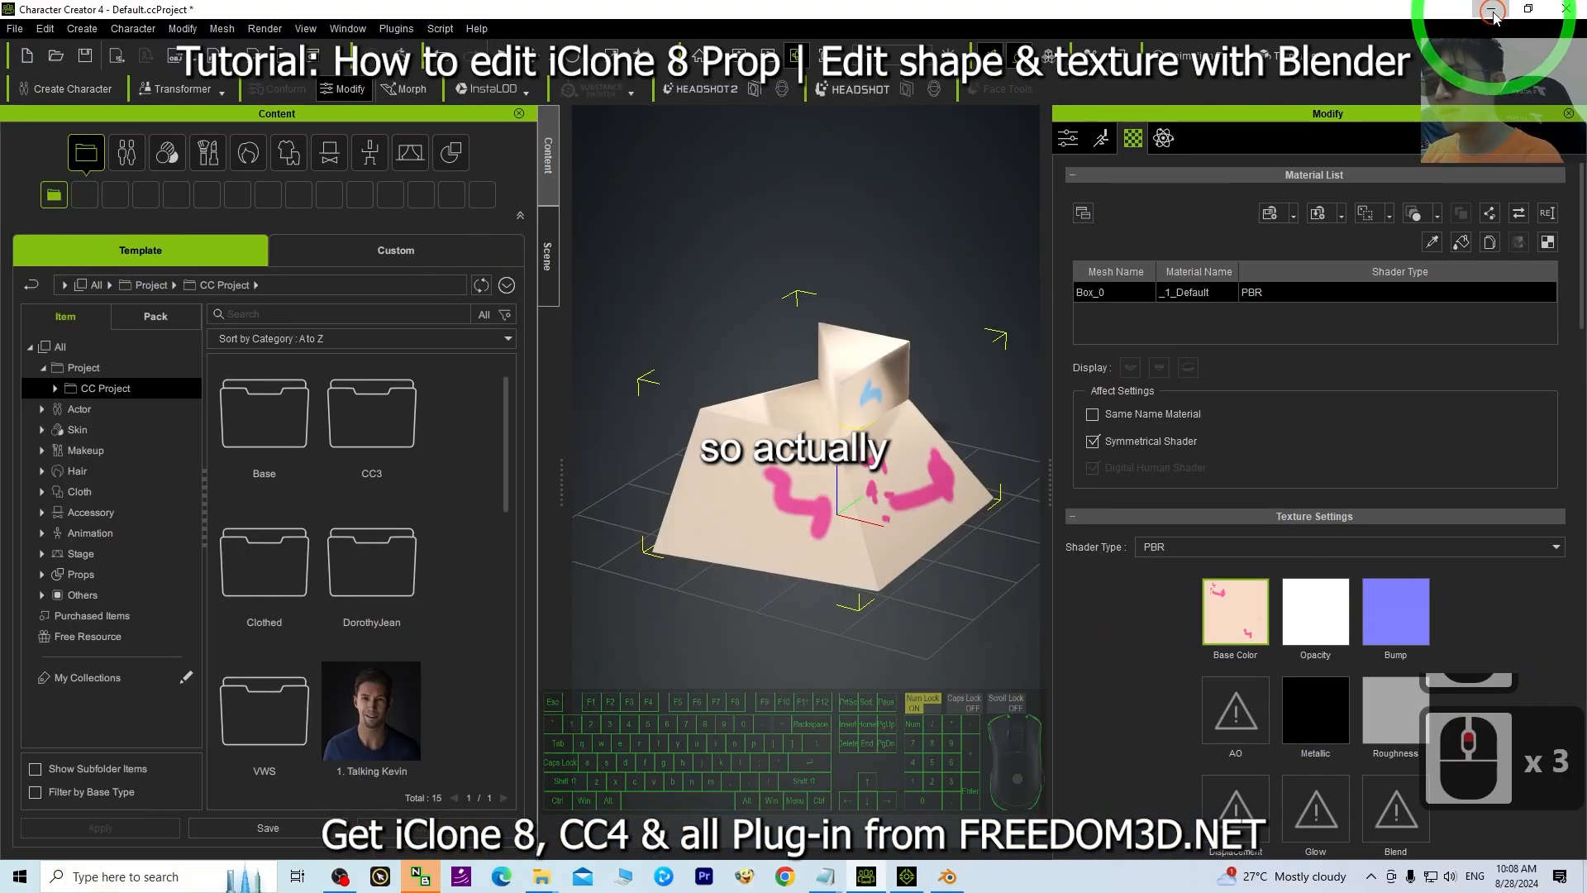
left_click(951, 653)
left_click(906, 876)
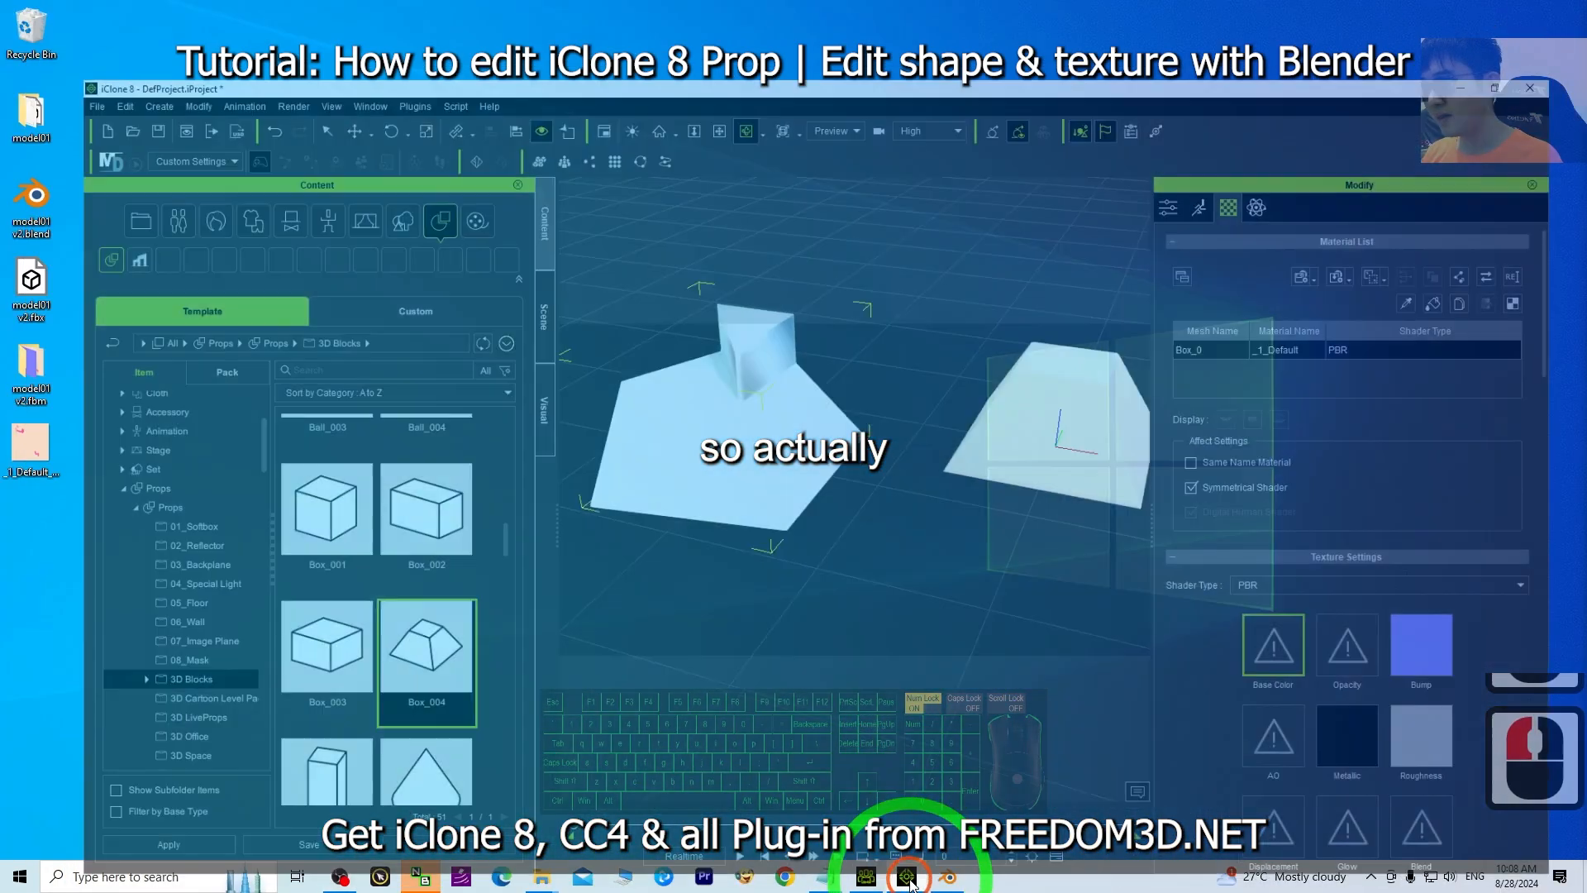
scroll(796, 471, "up", 12)
key("c")
mouse_move(762, 415)
left_mouse_down()
mouse_move(878, 439)
mouse_move(758, 432)
left_mouse_up()
scroll(719, 488, "up", 9)
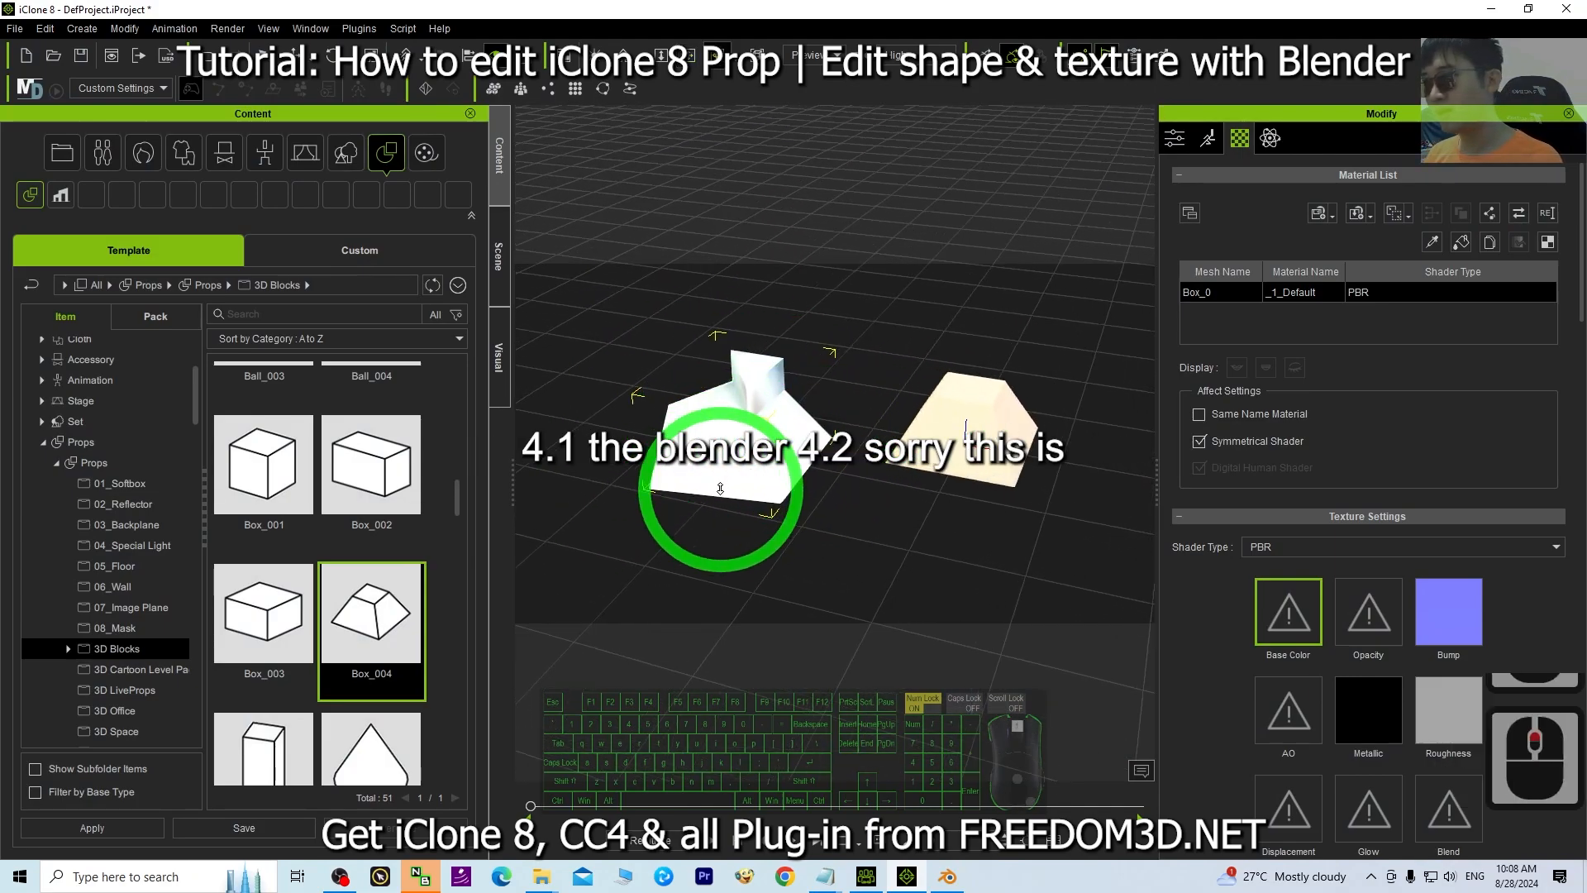
scroll(719, 475, "down", 3)
Compare the prop in the iClone viewport with the textured model in Blender.
key("x")
key("c")
left_click_drag(740, 476, 833, 567)
left_click(946, 876)
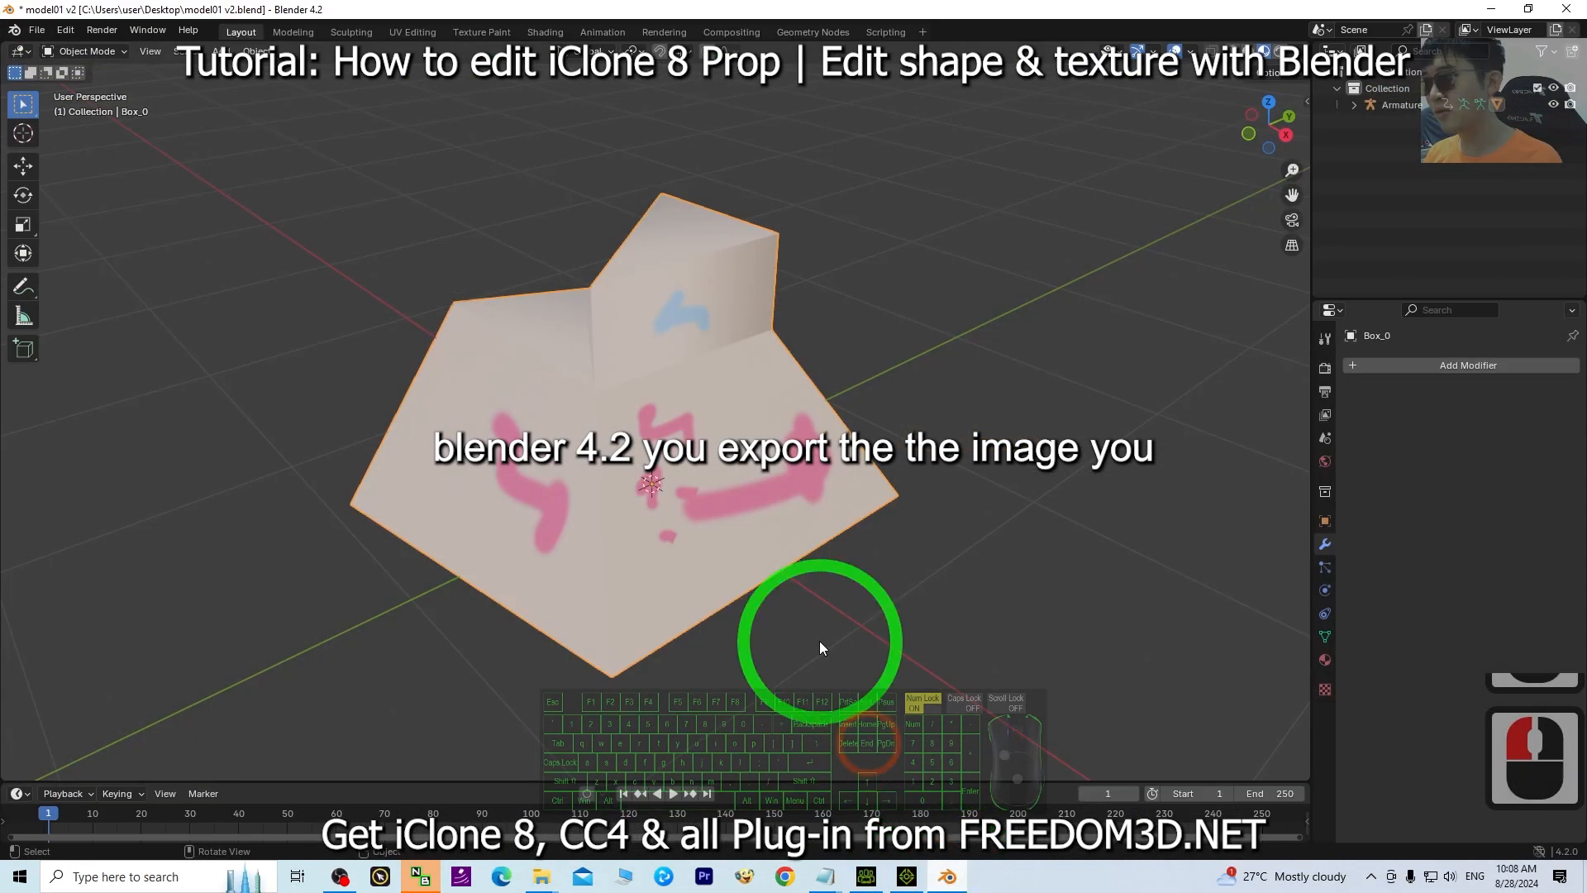
left_click(964, 883)
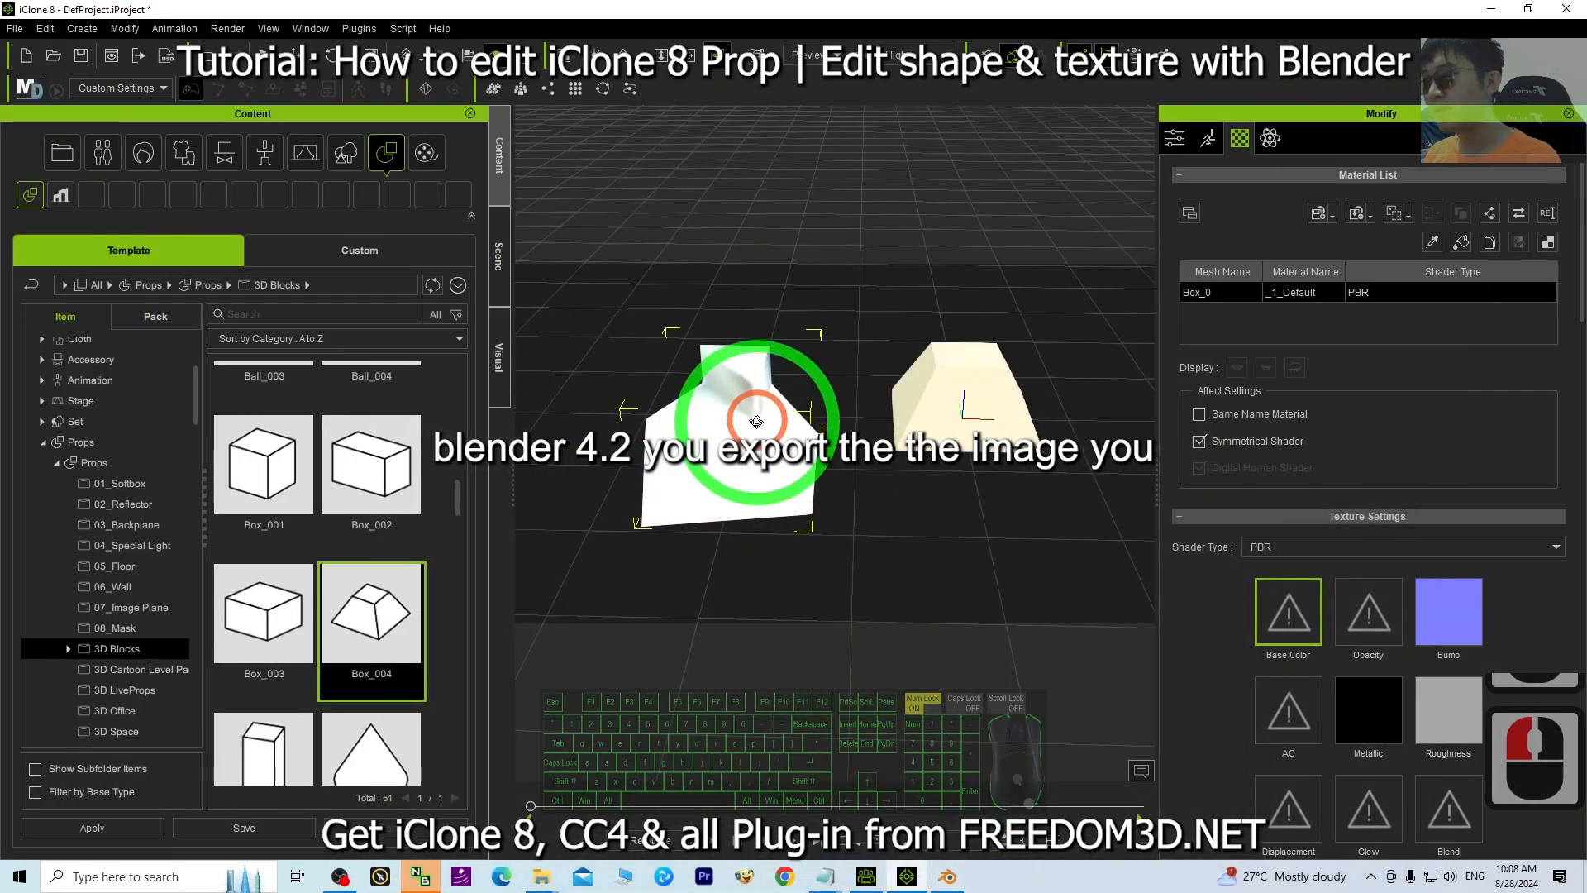
Apply _1_Default_Diffuse.png from the desktop to the prop's Base Color channel.
double_click(744, 7)
left_click(34, 449)
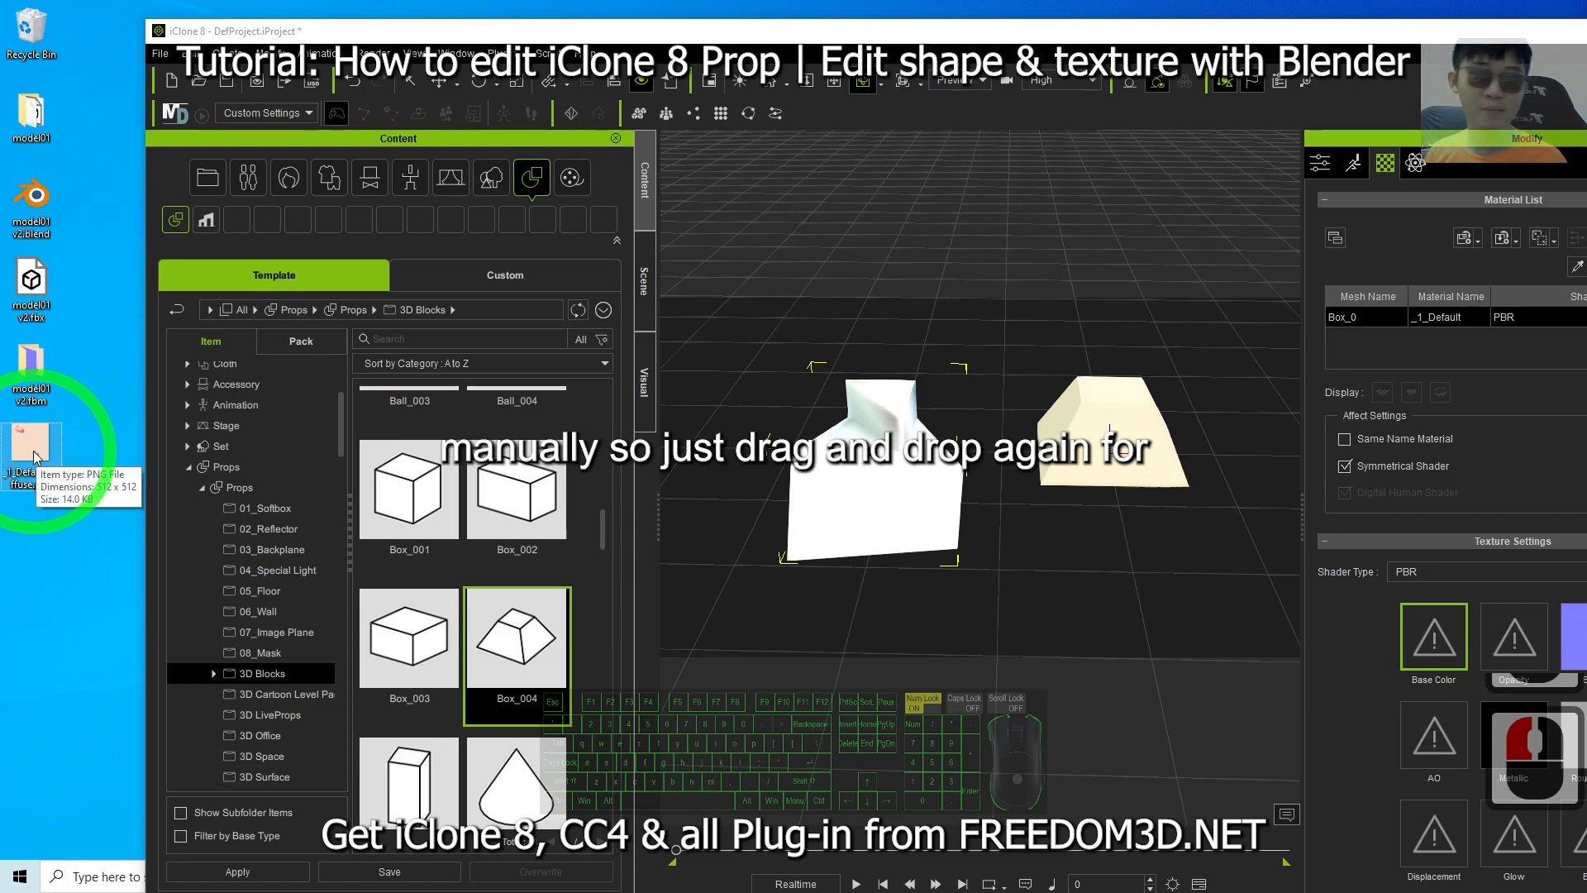
left_click_drag(36, 457, 601, 402)
left_click_drag(857, 485, 859, 481)
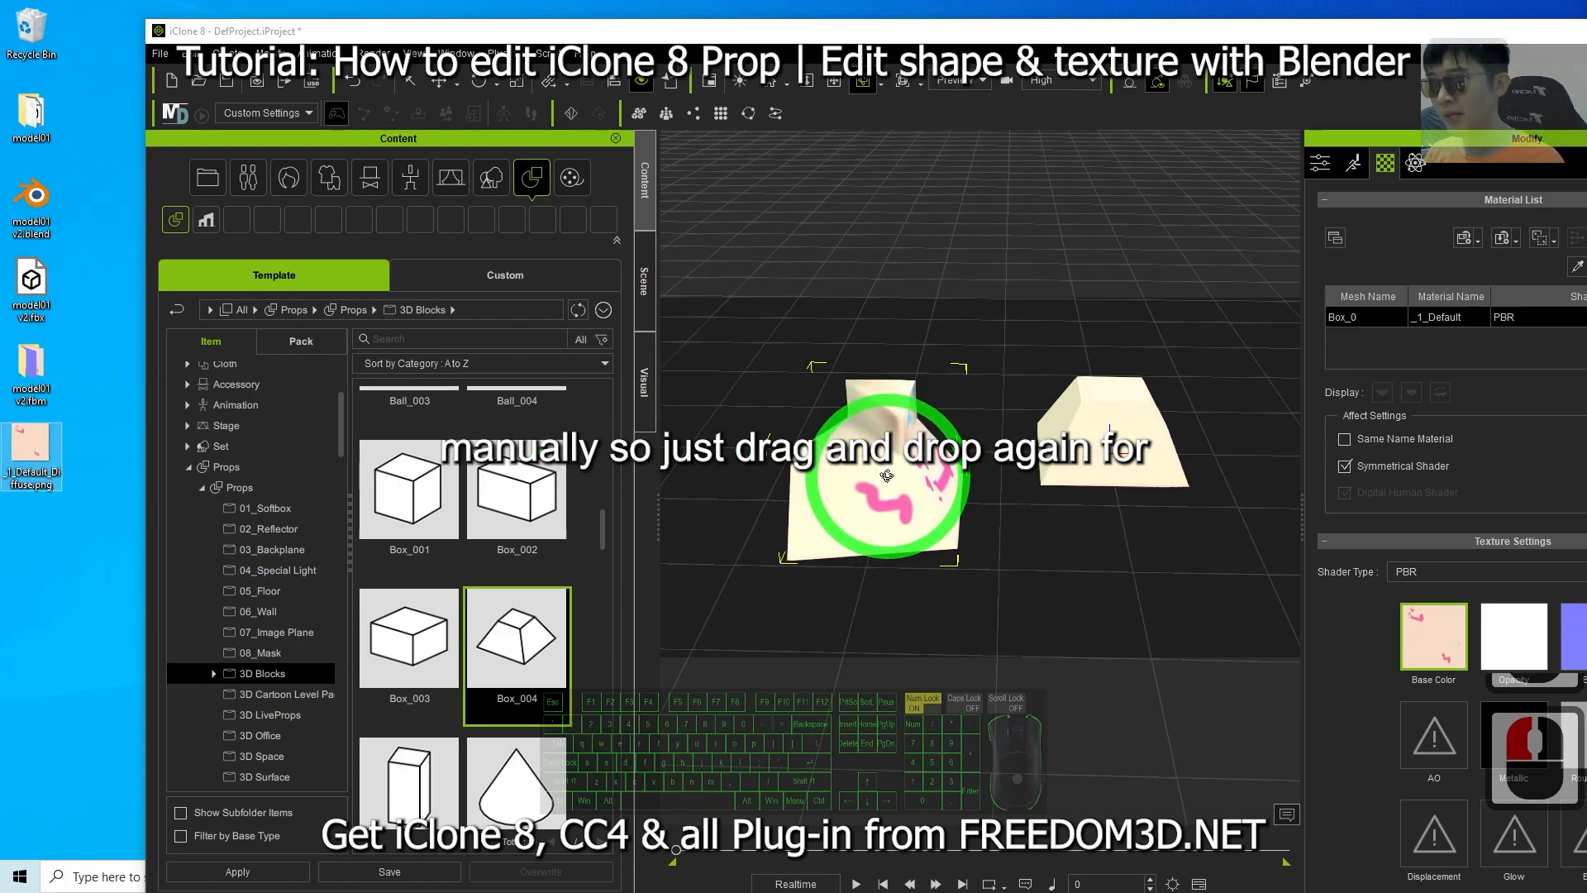
left_click_drag(1024, 485, 887, 477)
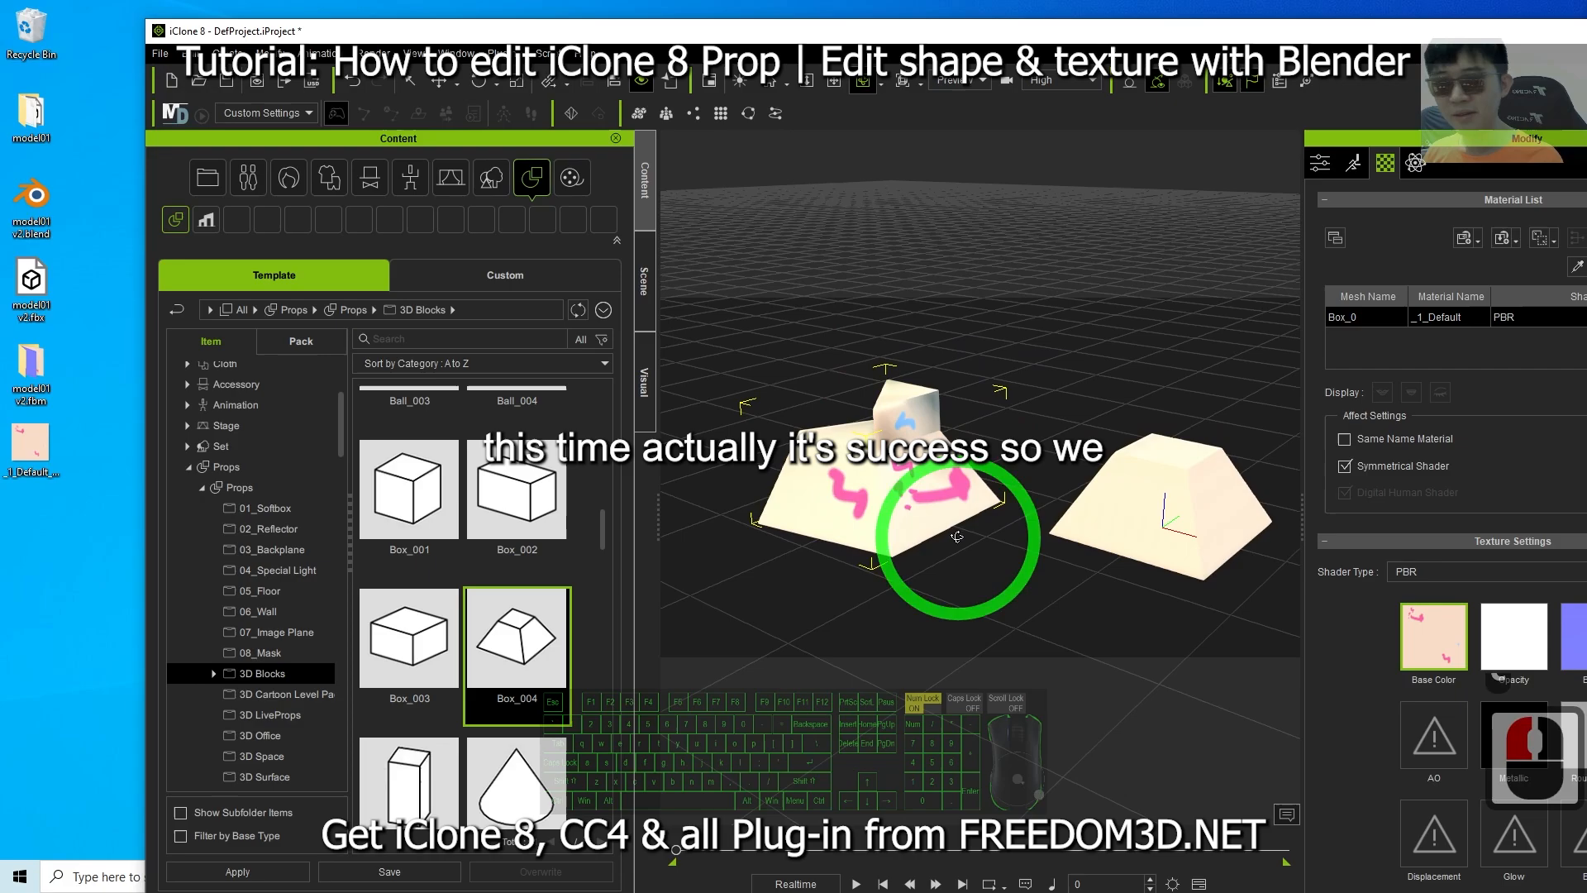
double_click(1145, 35)
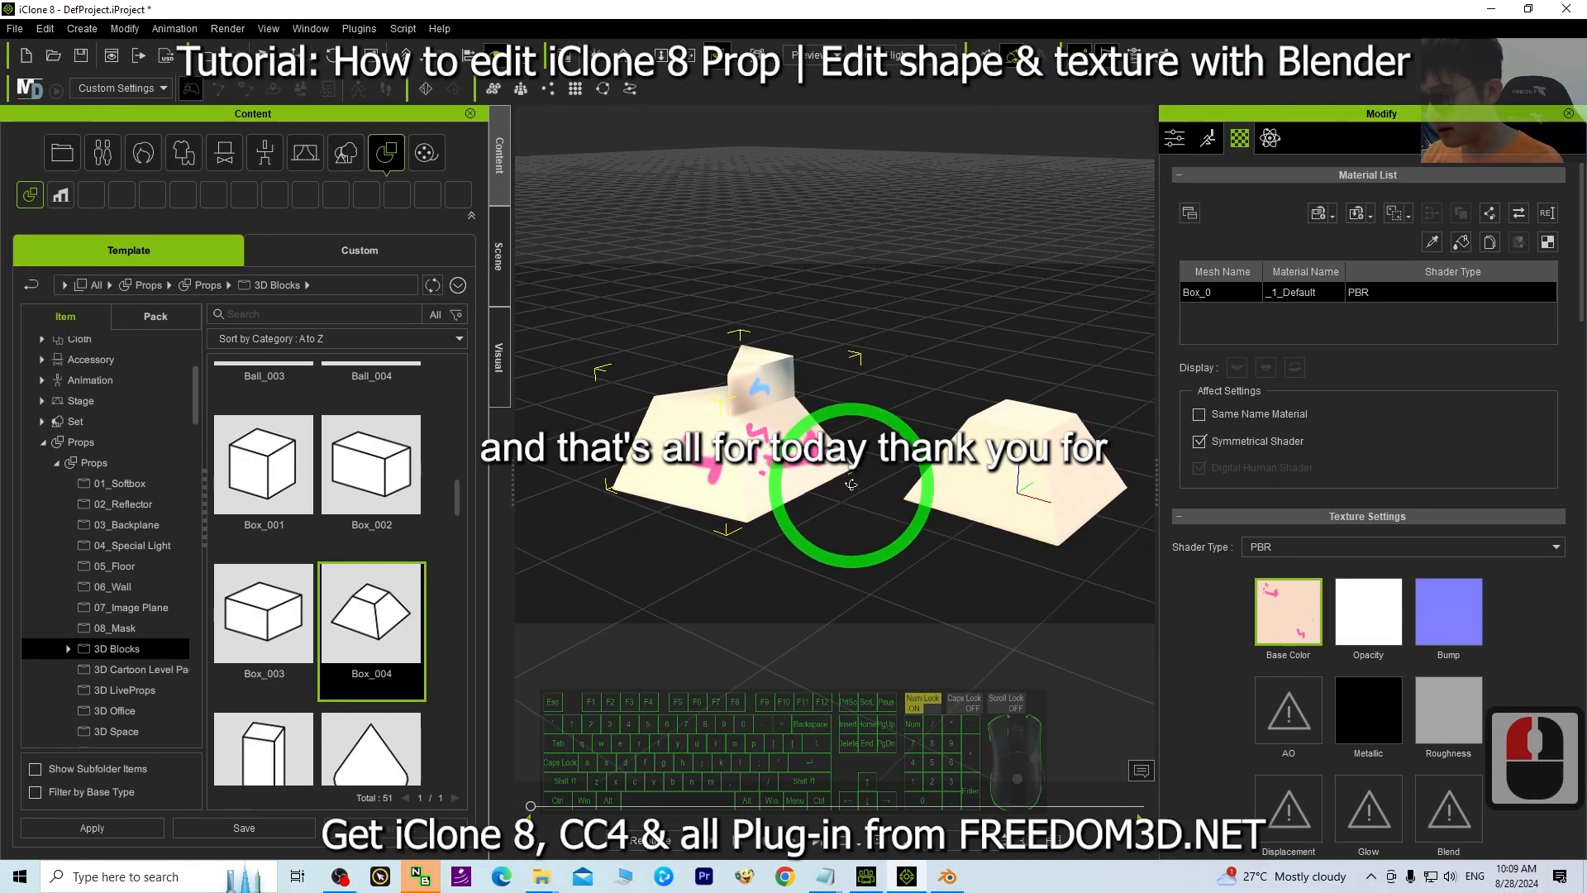
Orbit around the textured prop and compare it with the Blender model.
left_click_drag(836, 499, 950, 628)
left_click(952, 877)
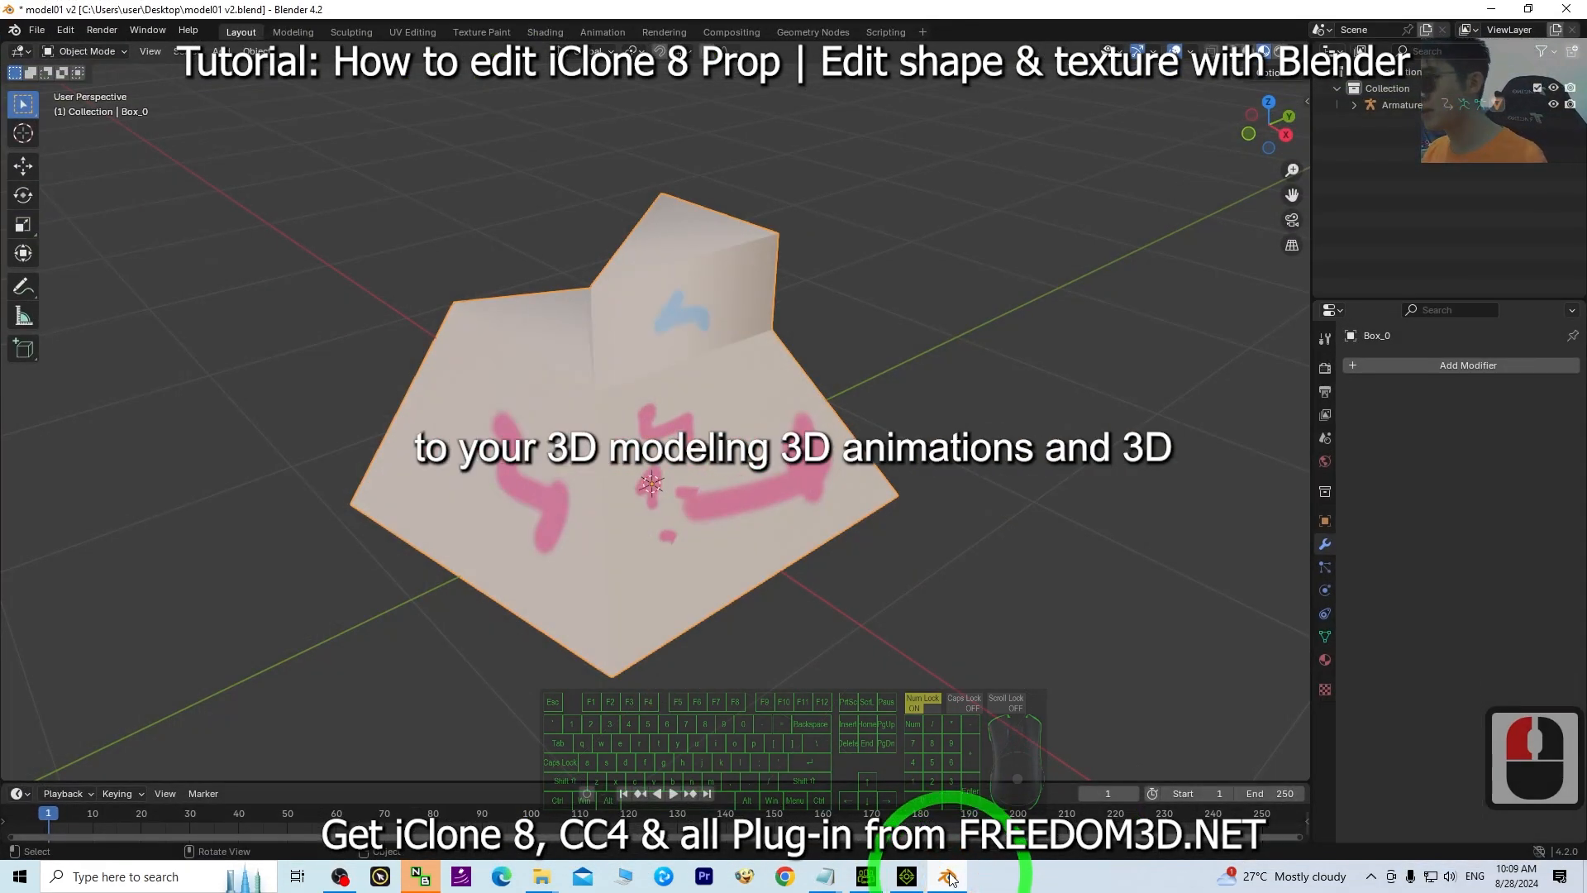
left_click(948, 878)
scroll(815, 423, "up", 13)
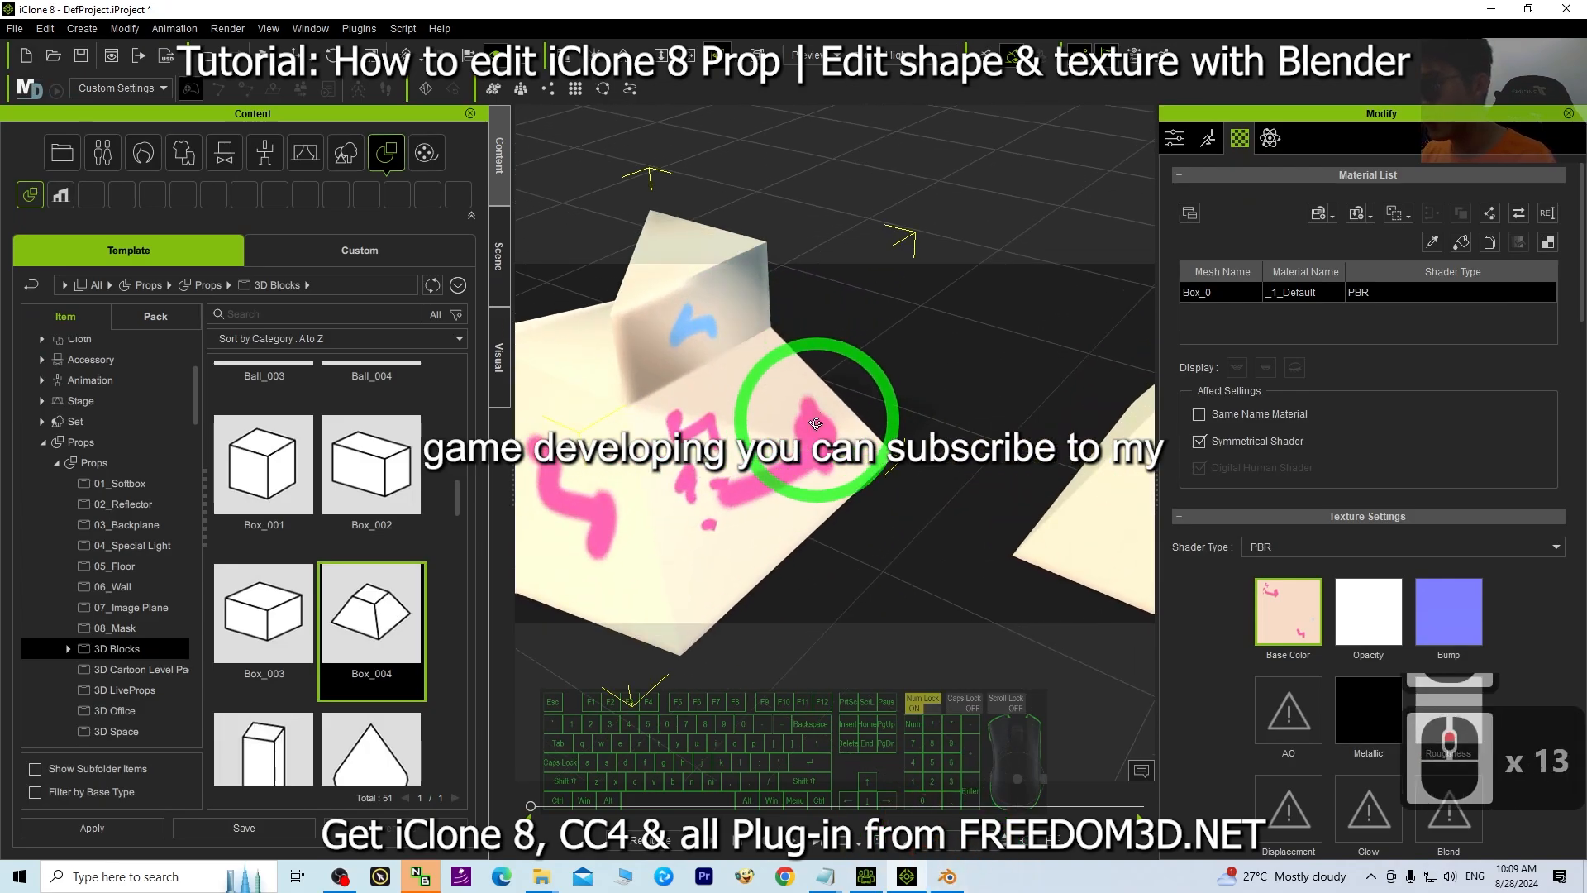
scroll(776, 478, "down", 5)
left_click_drag(748, 503, 892, 513)
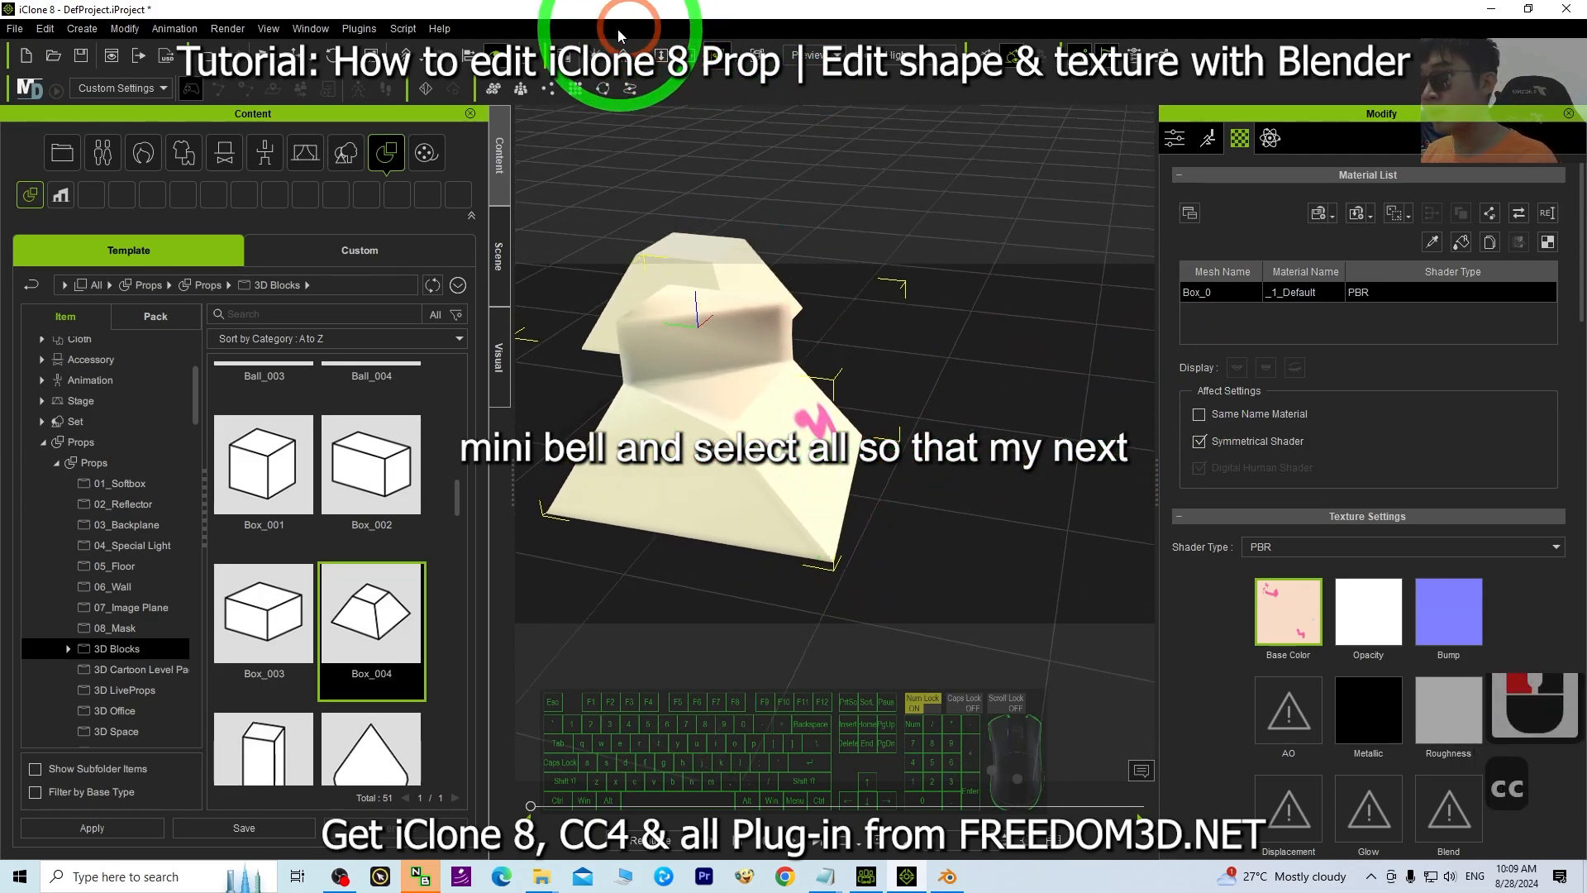
Toggle the Auxiliary Light in the viewport and orbit the prop.
left_click(598, 51)
left_click(598, 51)
left_click(598, 51)
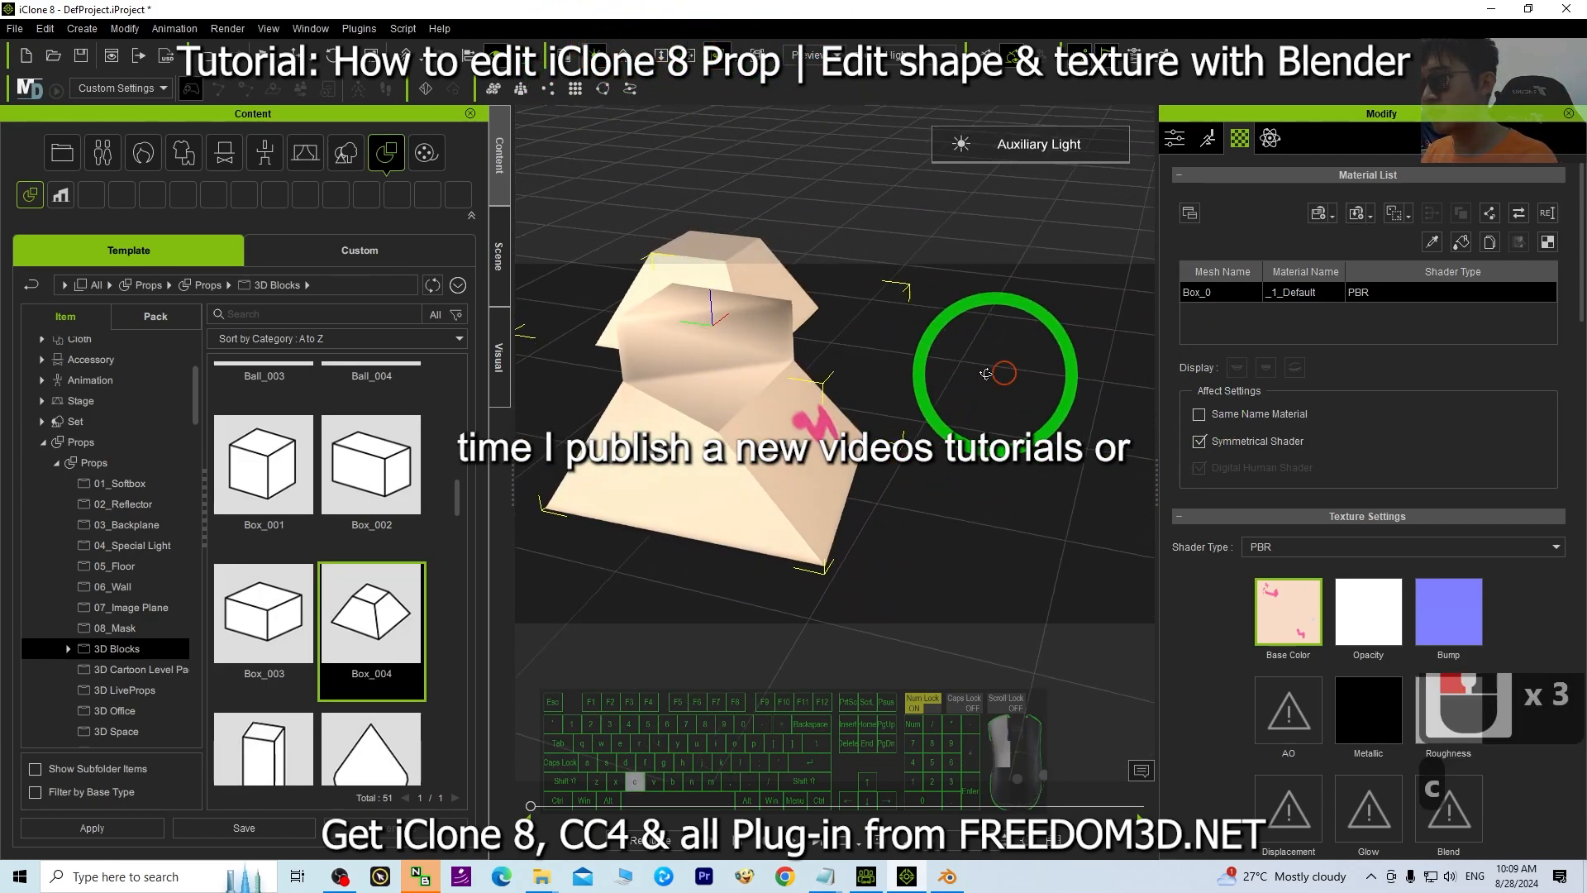
left_click_drag(992, 389, 920, 505)
Switch to Character Creator 4 and orbit around the textured prop there.
left_click(870, 876)
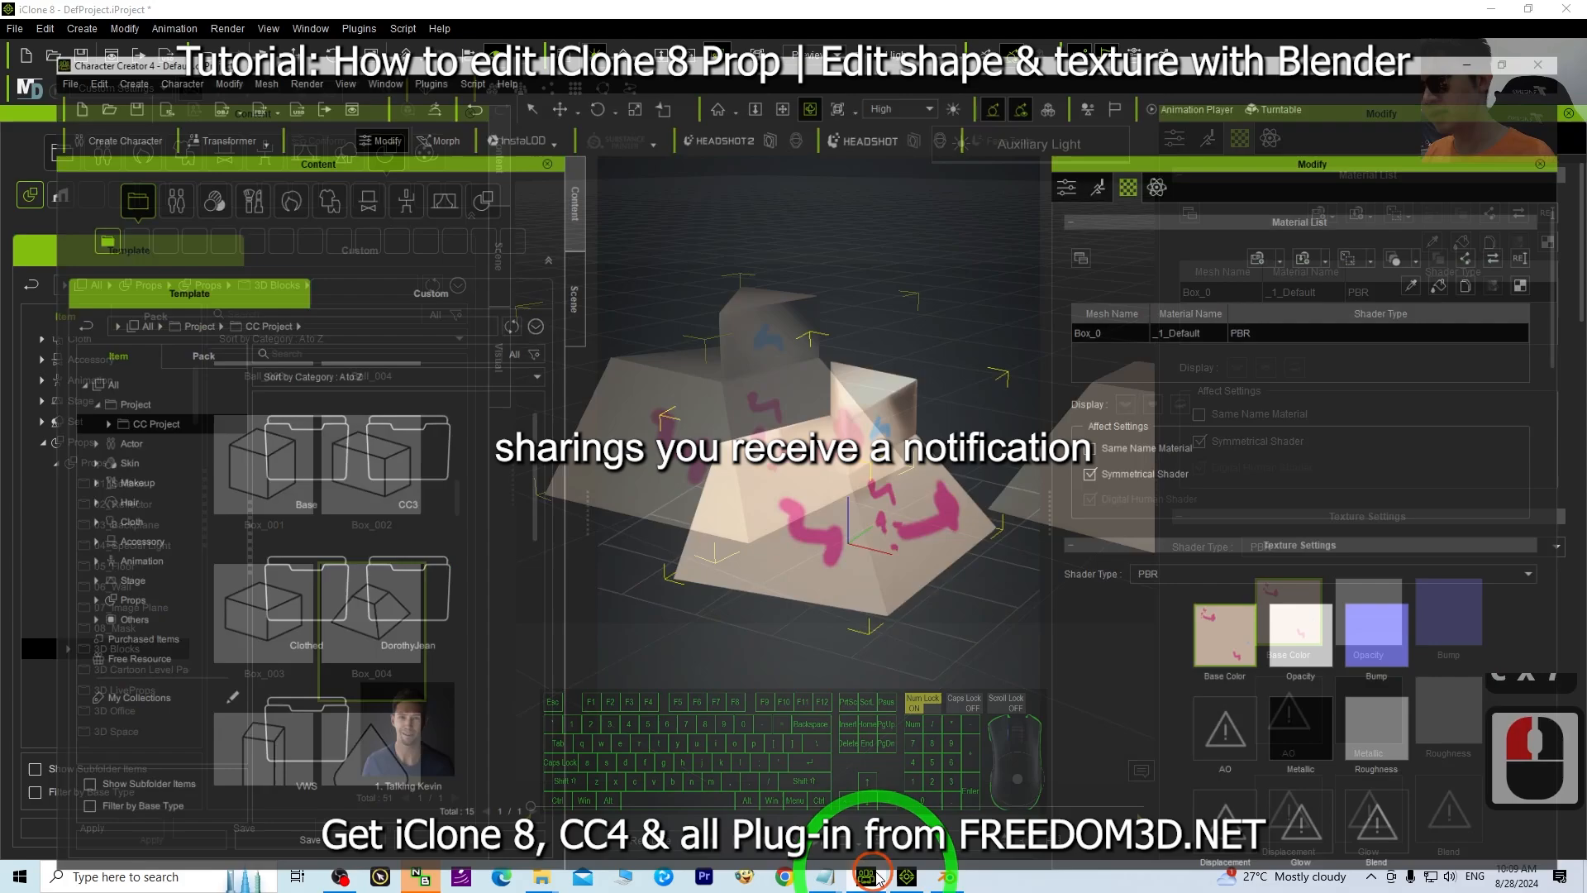
left_click(791, 268)
left_click_drag(719, 490, 1236, 439)
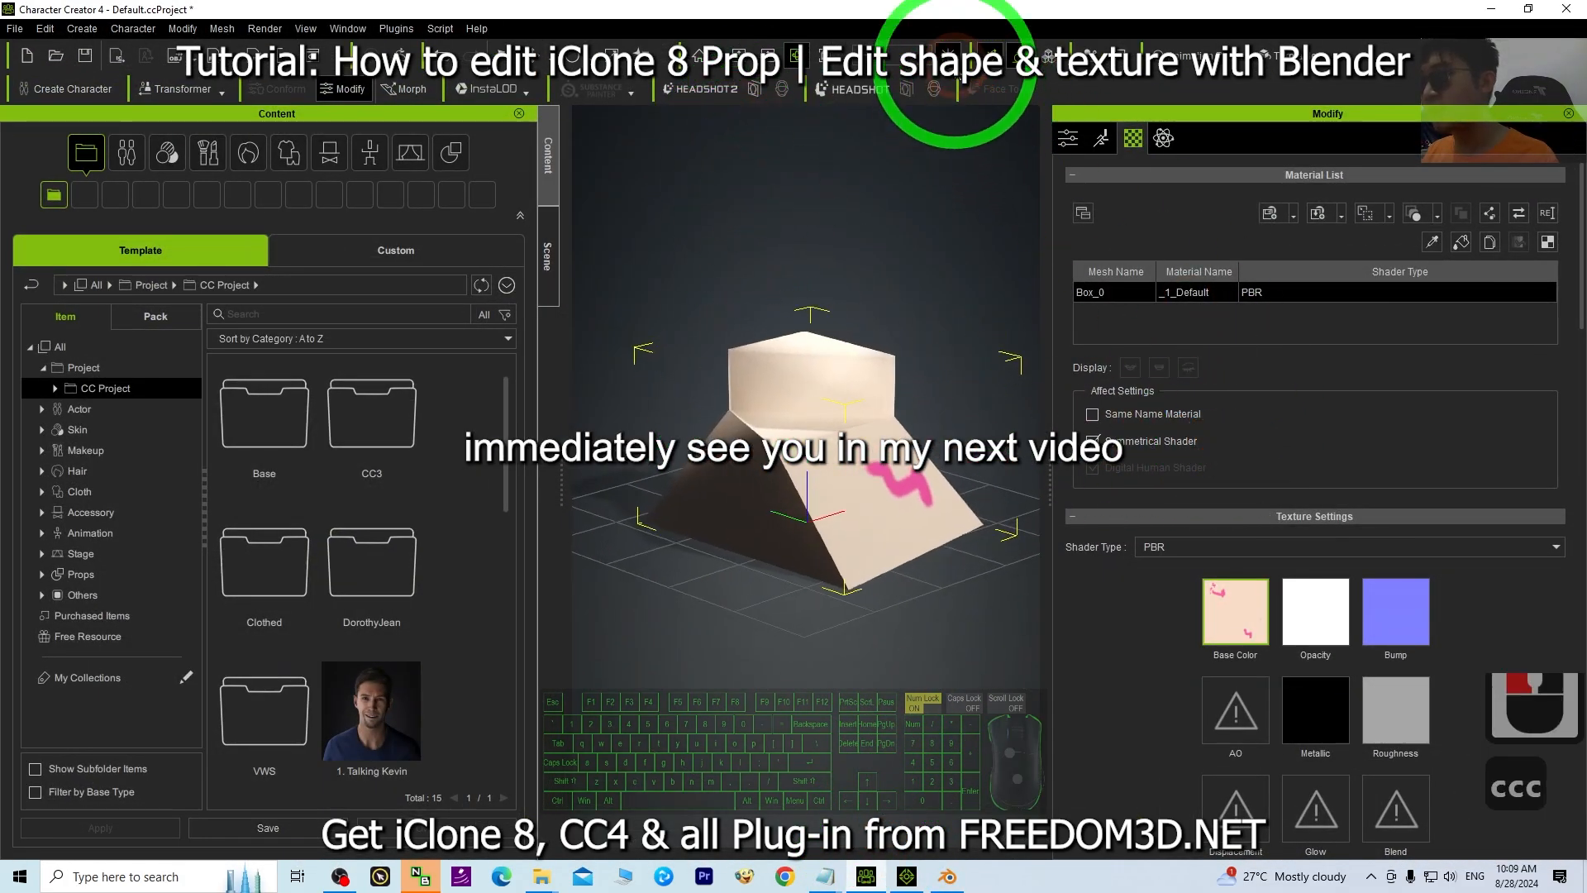
left_click(948, 51)
left_click(947, 52)
left_click_drag(933, 372, 847, 482)
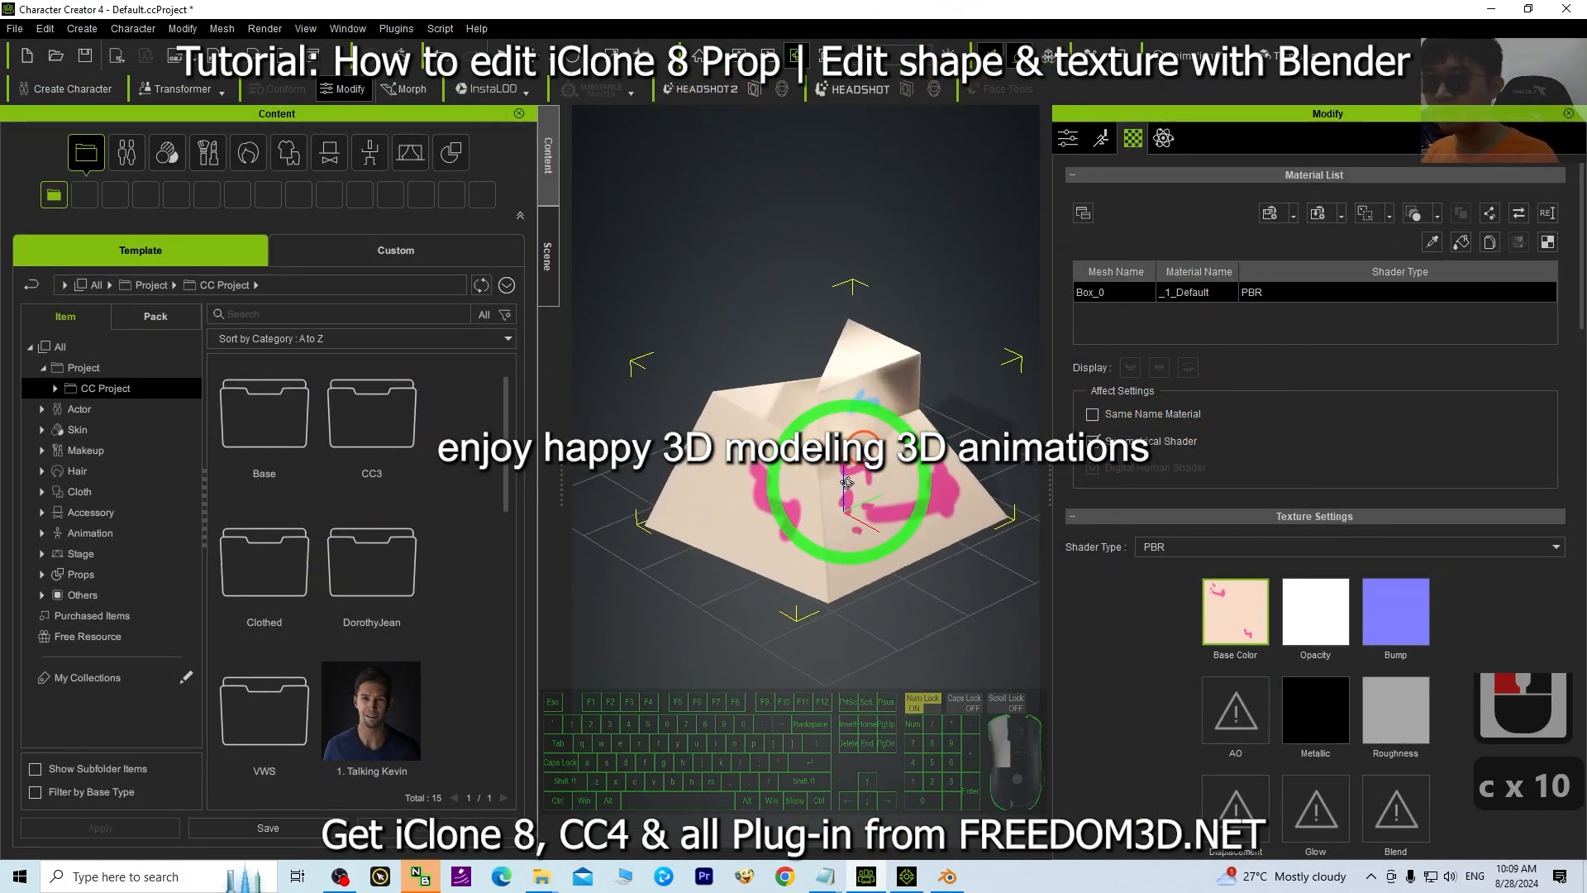